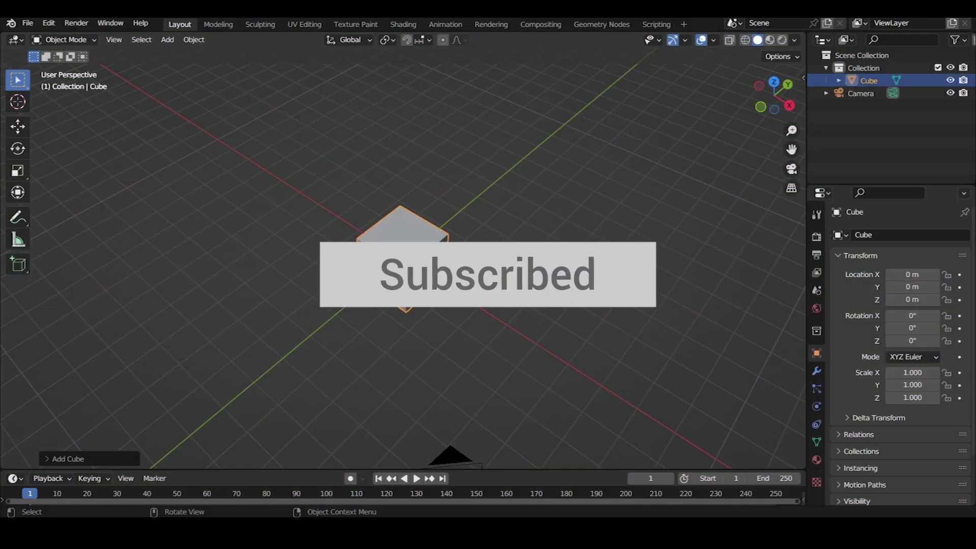
Scale the default cube along Z into a flat slab
{"action": "key", "text": "s"}
{"action": "key", "text": "z"}
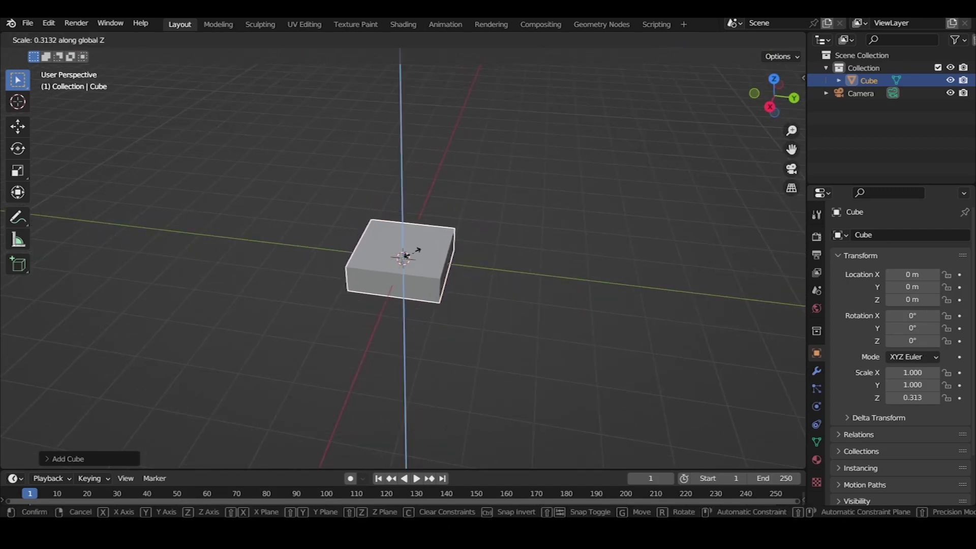
{"action": "left_click", "coordinate": [402, 257]}
{"action": "key", "text": "alt+a"}
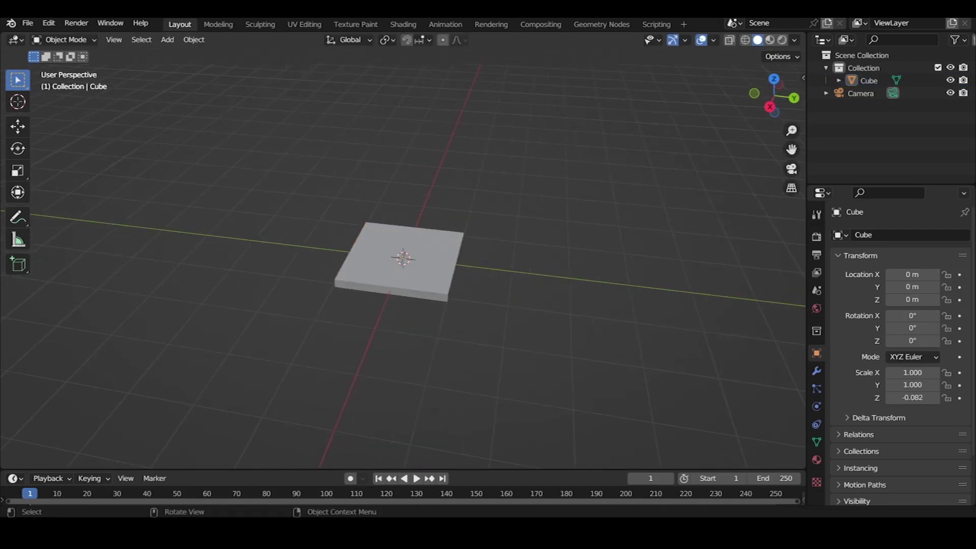
{"action": "scroll", "coordinate": [403, 258], "scroll_direction": "up", "scroll_amount": 2}
{"action": "middle_click_drag", "start_coordinate": [403, 257], "coordinate": [456, 248]}
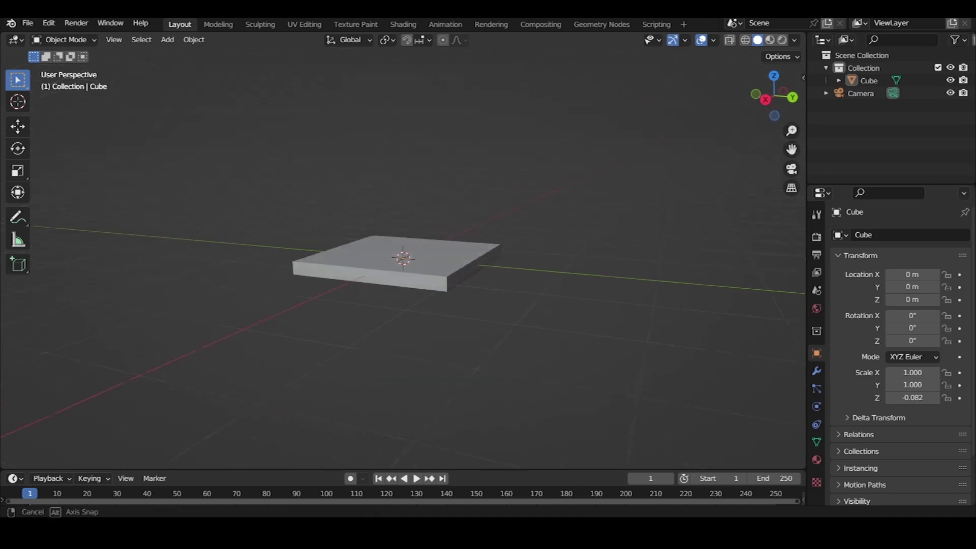
Scale the slab thinner along Z, to about -0.044
{"action": "left_click", "coordinate": [456, 247]}
{"action": "key", "text": "s"}
{"action": "key", "text": "z"}
{"action": "left_click", "coordinate": [432, 254]}
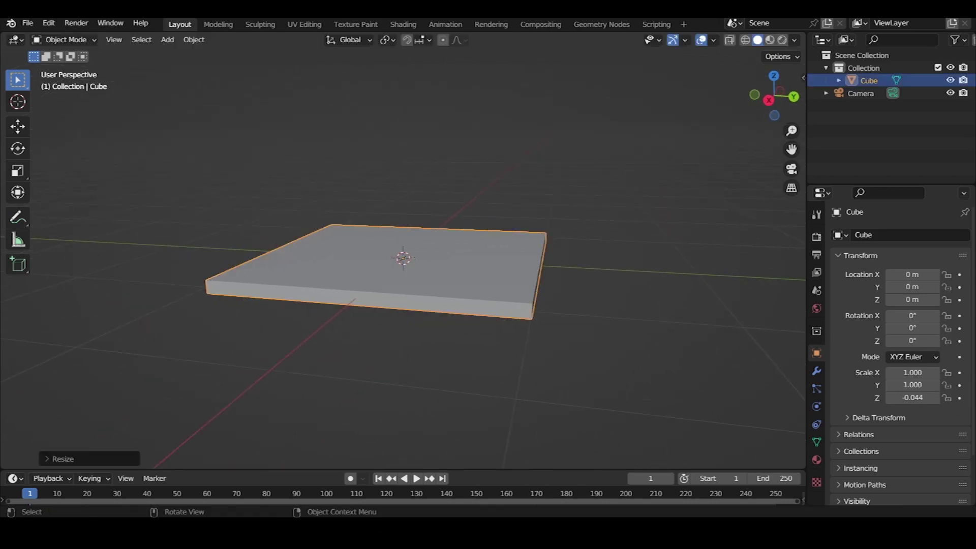
{"action": "key", "text": "alt+a"}
Orbit to view the thin slab from above and at a steeper angle
{"action": "middle_click_drag", "start_coordinate": [403, 258], "coordinate": [407, 203]}
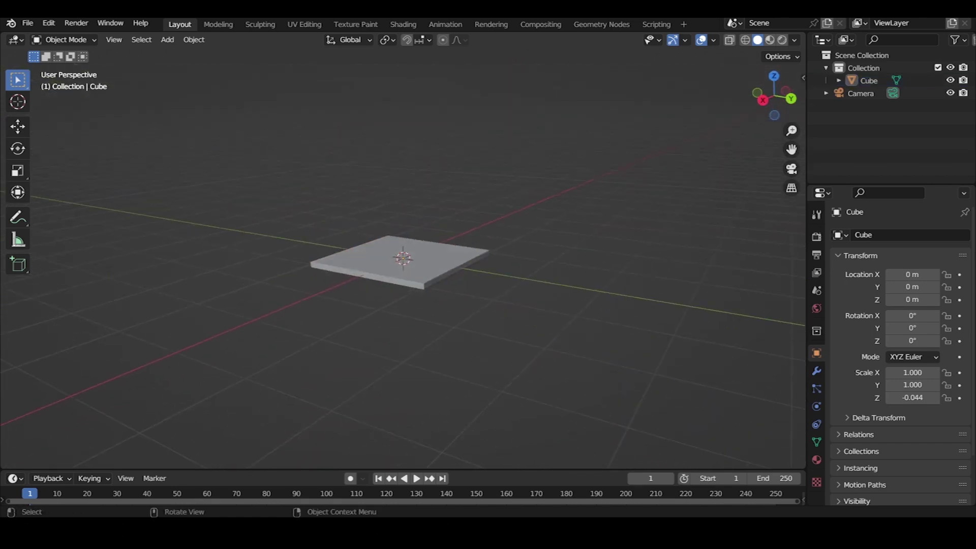
{"action": "left_click", "coordinate": [403, 257]}
{"action": "key", "text": "alt+a"}
{"action": "middle_click_drag", "start_coordinate": [403, 258], "coordinate": [386, 285]}
{"action": "left_click", "coordinate": [403, 258]}
Add a new cube, then cancel its scaling and delete it
{"action": "key", "text": "alt+a"}
{"action": "key", "text": "alt+a"}
{"action": "key", "text": "shift+a"}
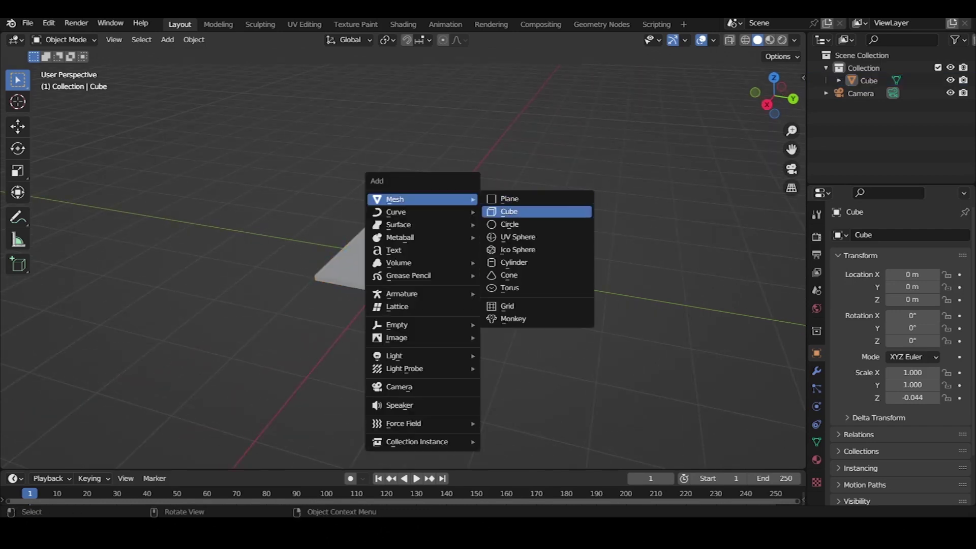
{"action": "left_click", "coordinate": [508, 212]}
{"action": "key", "text": "s"}
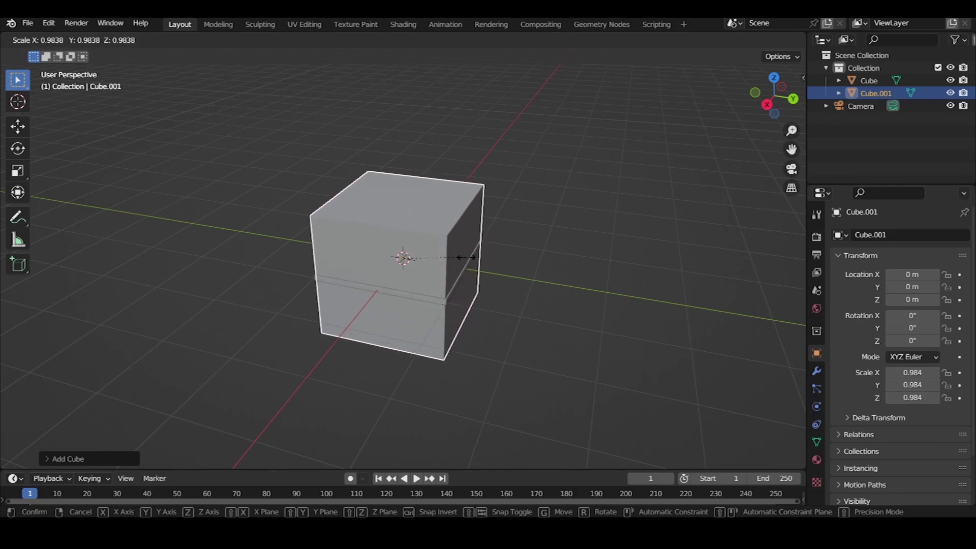
{"action": "key", "text": "Escape"}
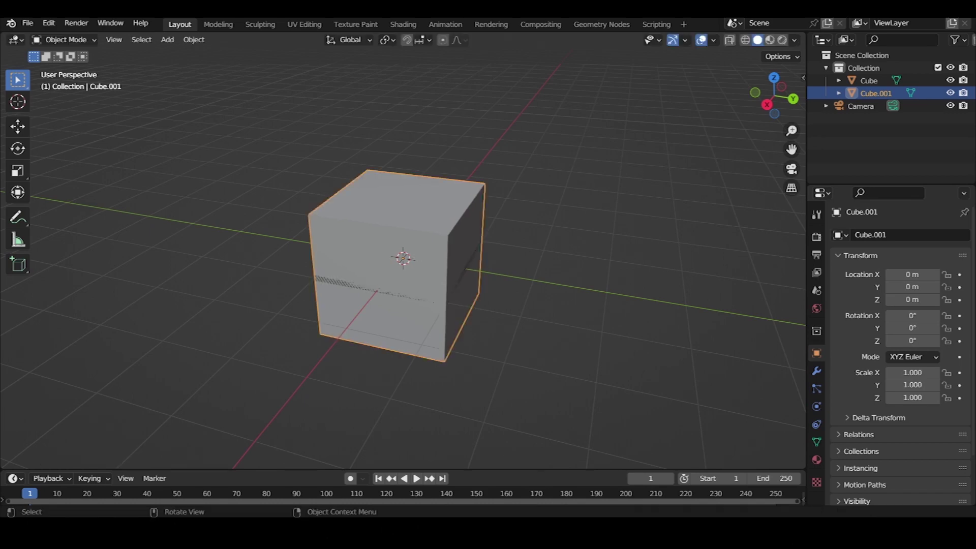
{"action": "key", "text": "Delete"}
Duplicate the slab and raise the copy about 0.31 m along Z
{"action": "left_click", "coordinate": [406, 264]}
{"action": "key", "text": "shift+d"}
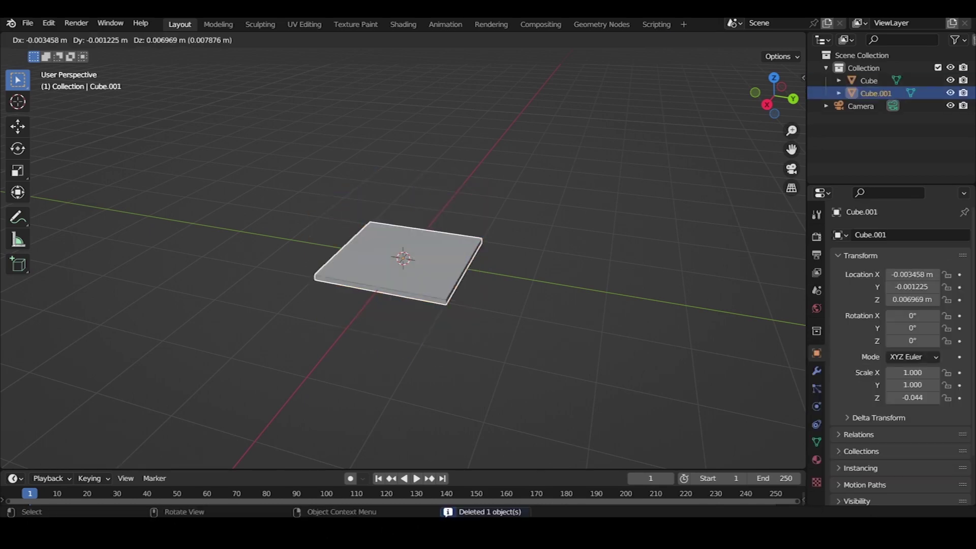
{"action": "key", "text": "z"}
{"action": "key", "text": "Return"}
{"action": "middle_click_drag", "start_coordinate": [406, 330], "coordinate": [483, 330]}
{"action": "scroll", "coordinate": [406, 259], "scroll_direction": "up", "scroll_amount": 2}
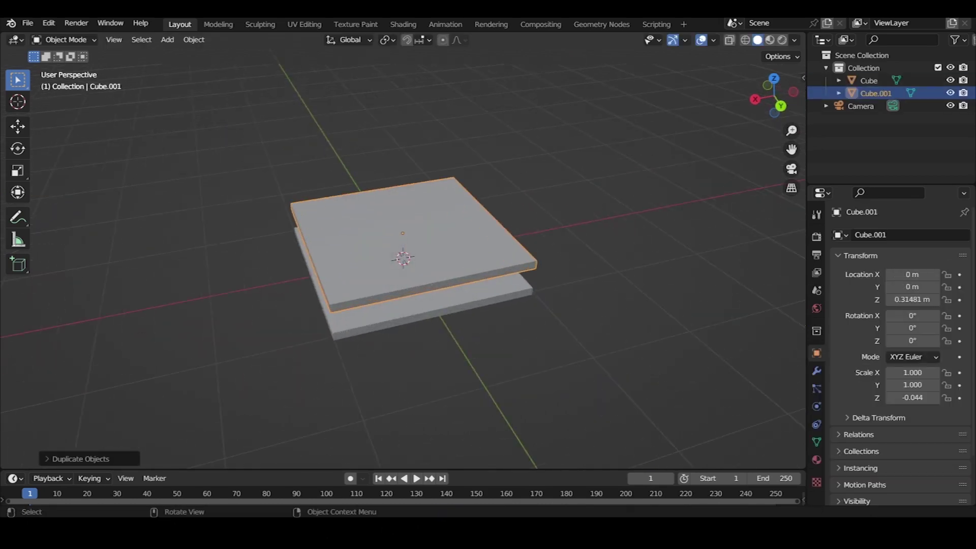
{"action": "key", "text": "grave"}
In top view, enter Edit Mode with X-ray and box-select the copy's top edge
{"action": "left_click", "coordinate": [420, 146]}
{"action": "key", "text": "Tab"}
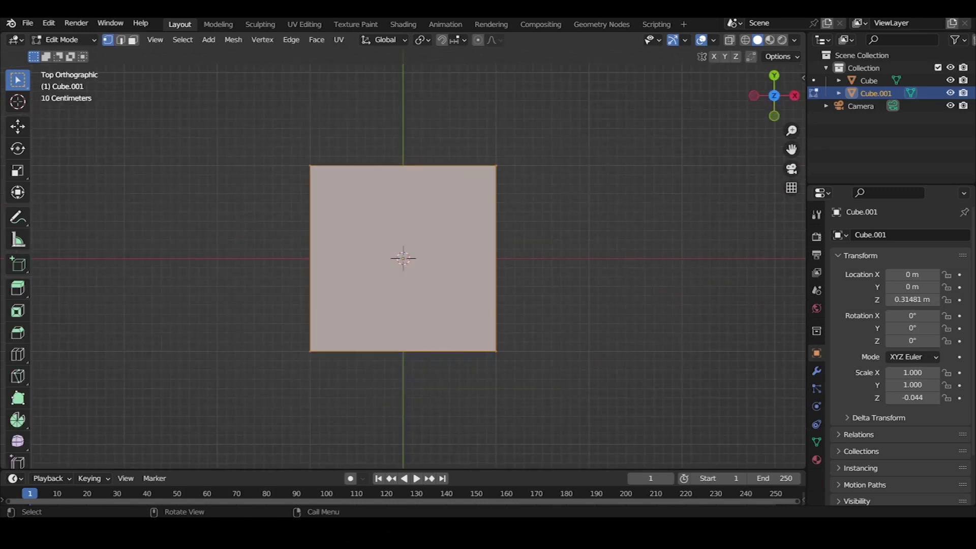
{"action": "key", "text": "alt+z"}
{"action": "left_click_drag", "start_coordinate": [244, 138], "coordinate": [587, 202]}
{"action": "key", "text": "g"}
{"action": "key", "text": "z"}
{"action": "key", "text": "Return"}
Slide the selected edge along Y to narrow the copy into a strip
{"action": "key", "text": "g"}
{"action": "key", "text": "z"}
{"action": "key", "text": "x"}
{"action": "key", "text": "y"}
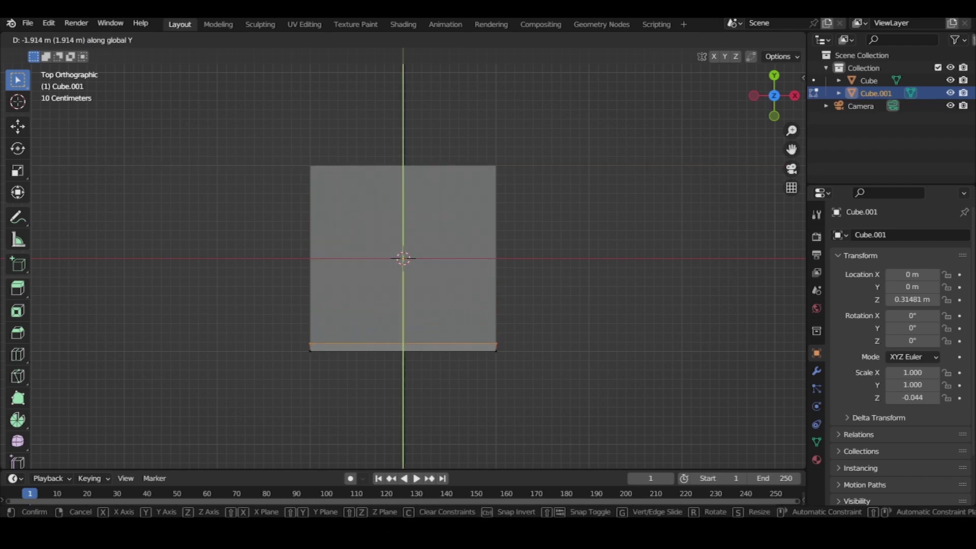
{"action": "key", "text": "Return"}
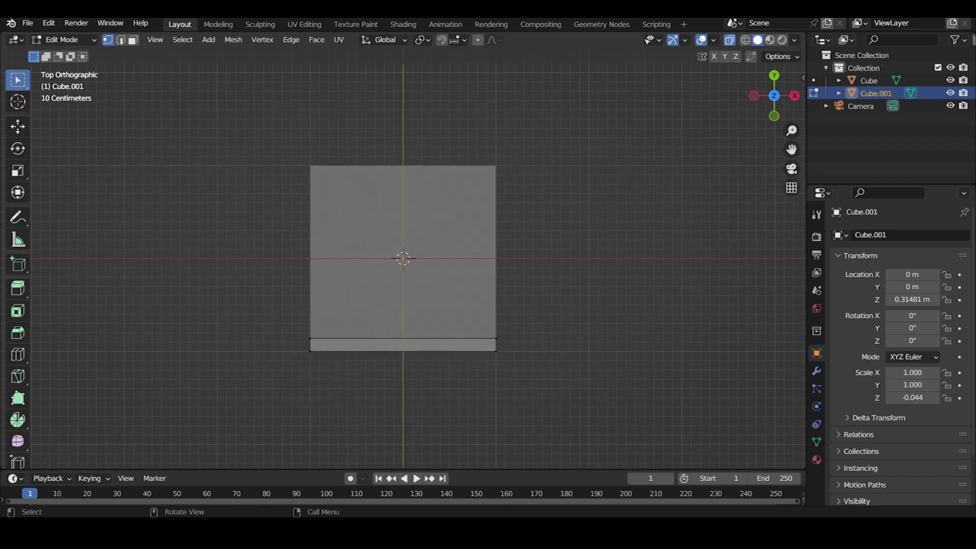
Switch to front, then left side view and zoom in on the strip
{"action": "middle_click_drag", "start_coordinate": [407, 254], "coordinate": [437, 223]}
{"action": "key", "text": "grave"}
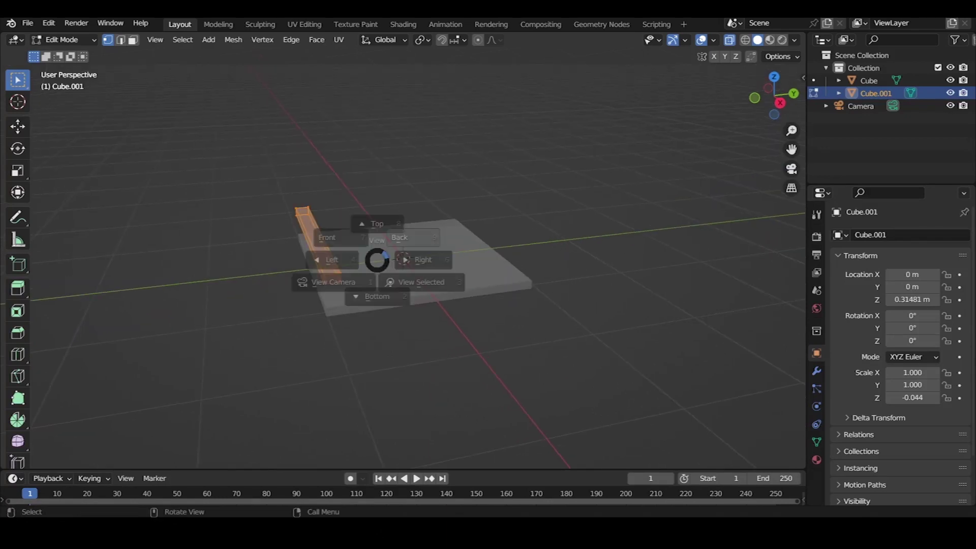
{"action": "key", "text": "grave"}
{"action": "left_click", "coordinate": [351, 188]}
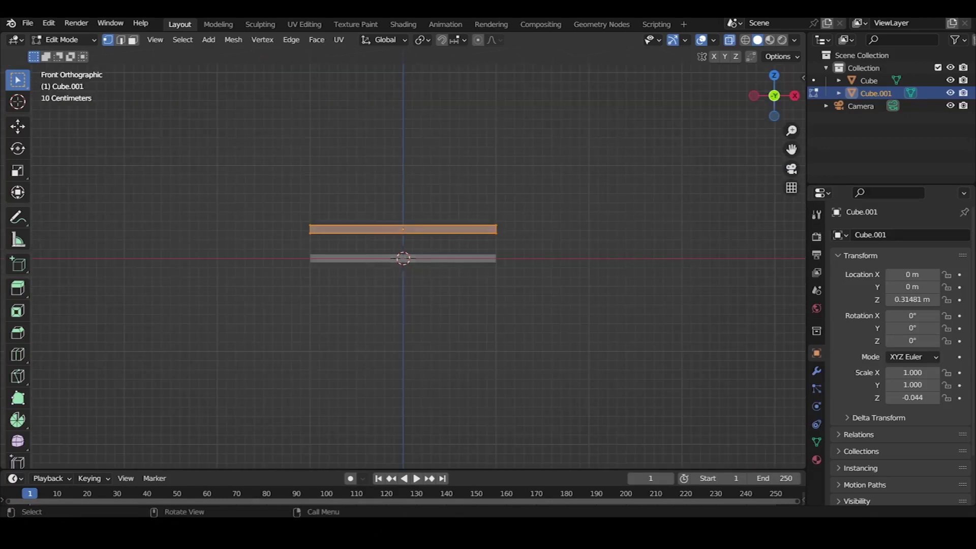
{"action": "key", "text": "ctrl+KP_3"}
{"action": "scroll", "coordinate": [403, 258], "scroll_direction": "up", "scroll_amount": 1}
{"action": "scroll", "coordinate": [403, 258], "scroll_direction": "up", "scroll_amount": 2}
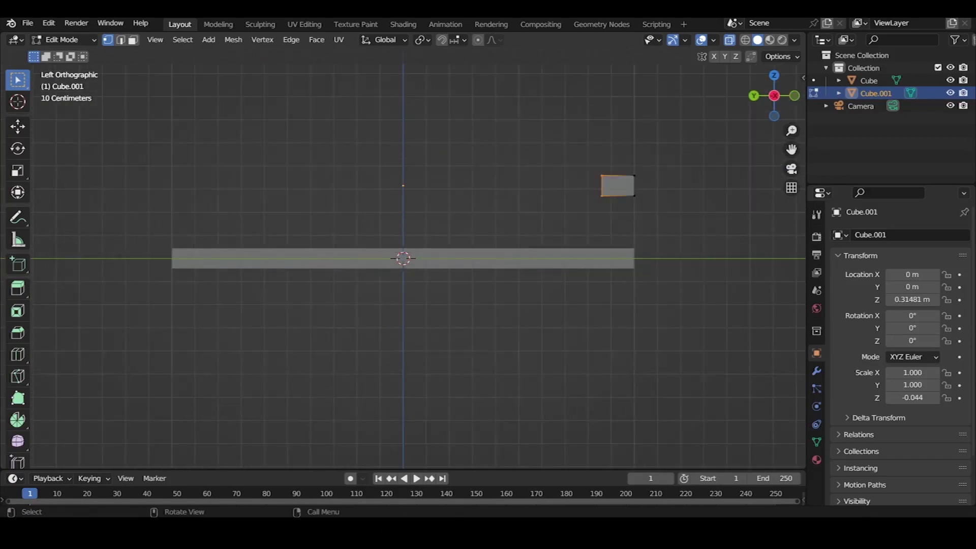
Shift the strip sideways along Y and make a small vertical adjustment
{"action": "key", "text": "g"}
{"action": "key", "text": "x"}
{"action": "key", "text": "y"}
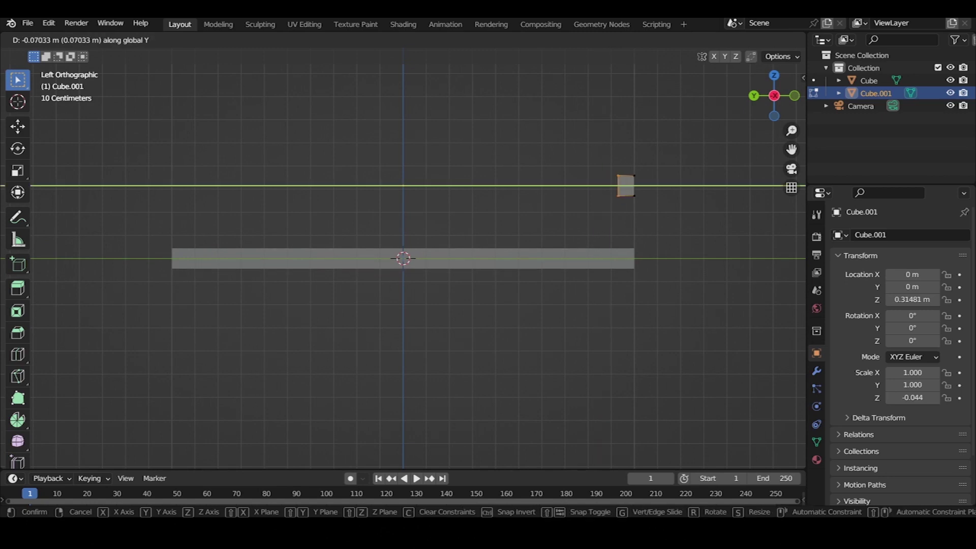
{"action": "key", "text": "Return"}
{"action": "key", "text": "g"}
{"action": "key", "text": "z"}
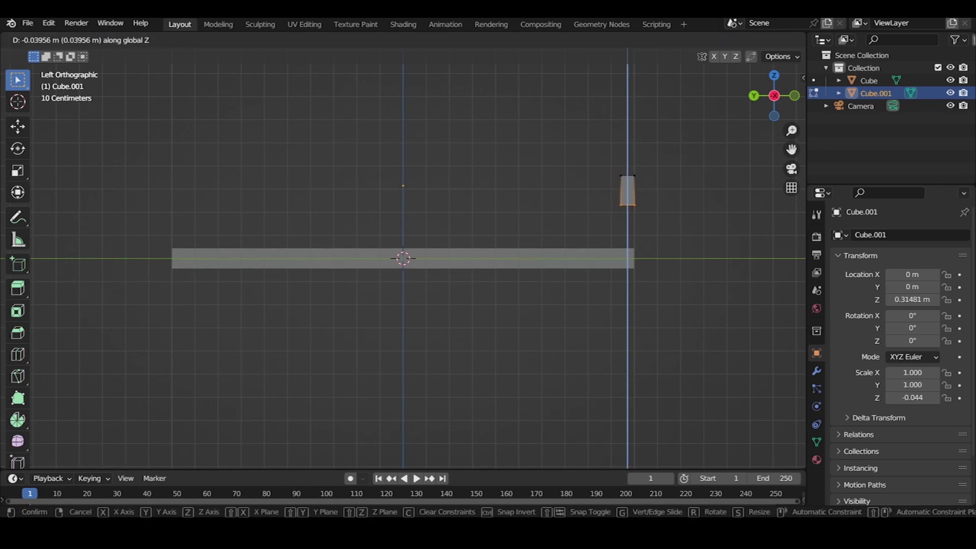
{"action": "key", "text": "Return"}
Lower the strip along Z beneath the slab's end as a leg, then exit Edit Mode
{"action": "key", "text": "g"}
{"action": "key", "text": "y"}
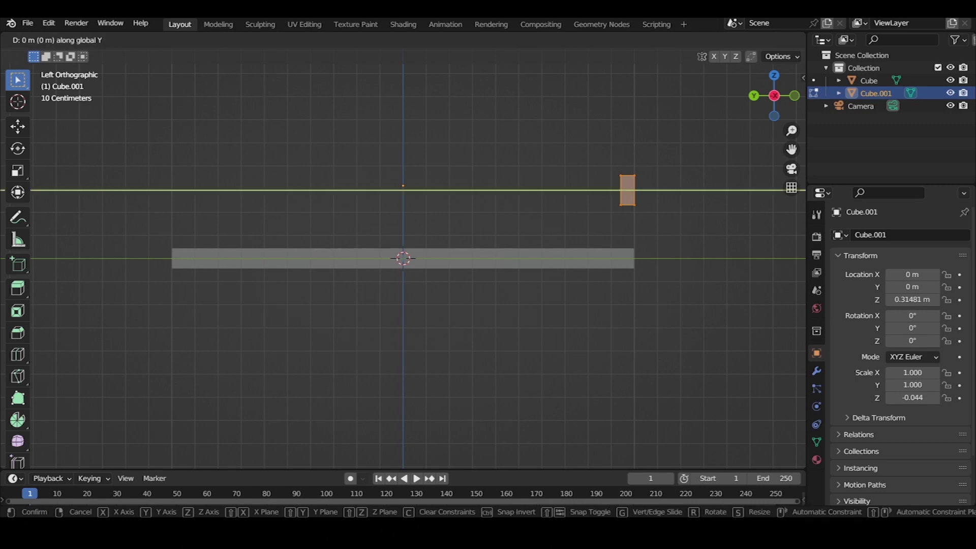
{"action": "key", "text": "z"}
{"action": "key", "text": "Return"}
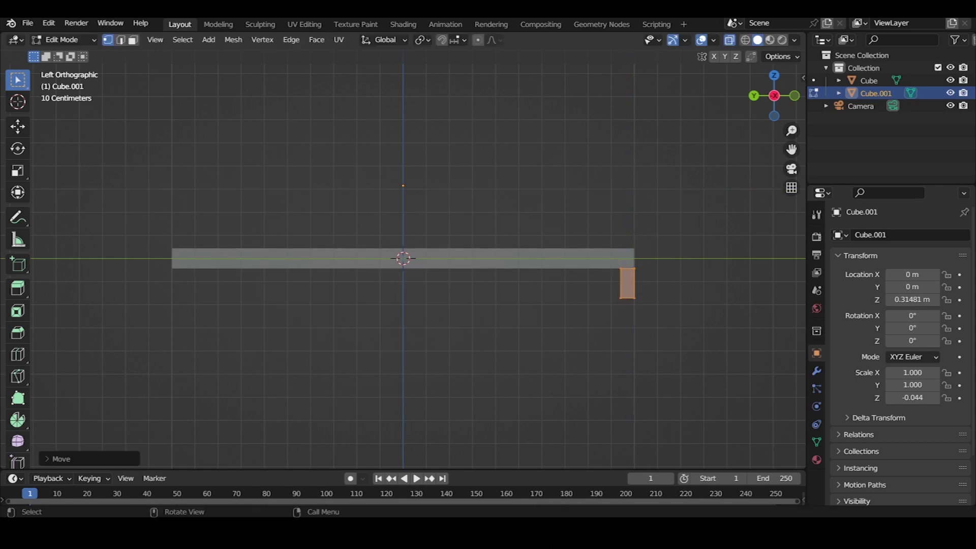
{"action": "scroll", "coordinate": [403, 258], "scroll_direction": "down", "scroll_amount": 3}
{"action": "scroll", "coordinate": [403, 258], "scroll_direction": "up", "scroll_amount": 2}
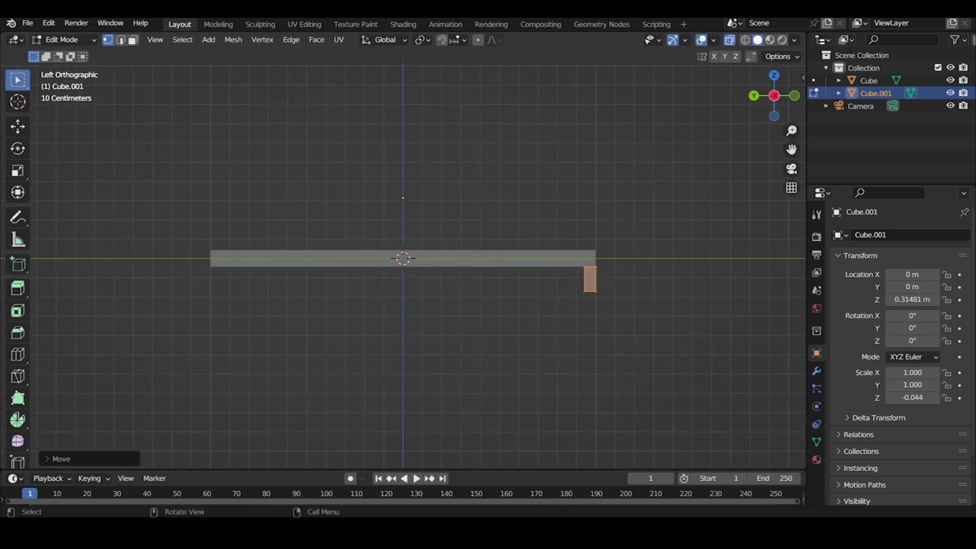
{"action": "key", "text": "Tab"}
{"action": "scroll", "coordinate": [402, 258], "scroll_direction": "down", "scroll_amount": 3}
{"action": "scroll", "coordinate": [403, 258], "scroll_direction": "up", "scroll_amount": 3}
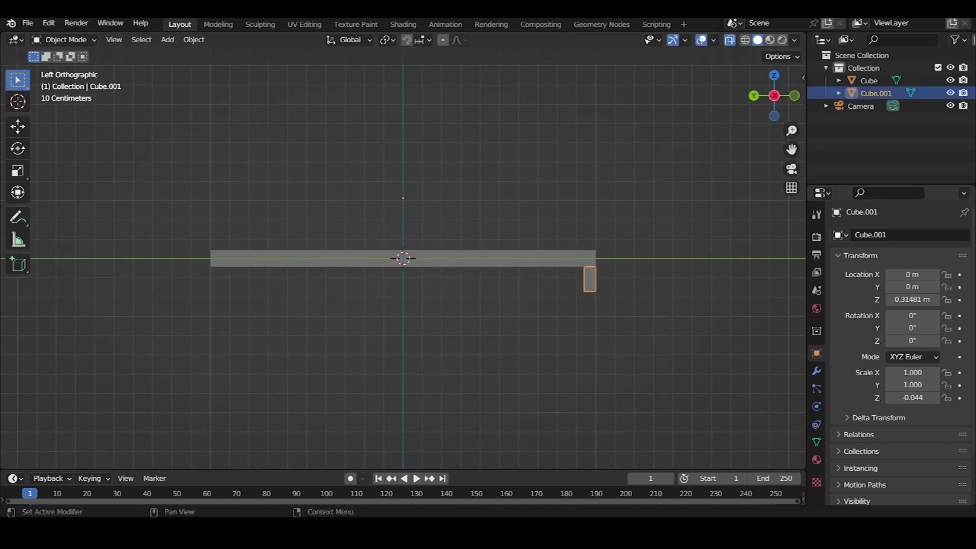
Add a Mirror modifier to the leg piece
{"action": "left_click", "coordinate": [816, 371]}
{"action": "left_click", "coordinate": [864, 235]}
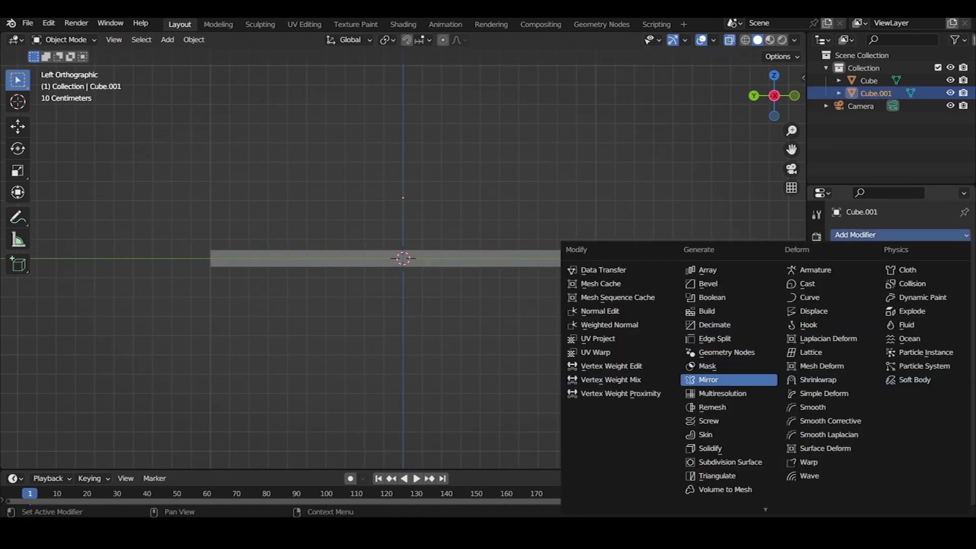
{"action": "left_click", "coordinate": [706, 379]}
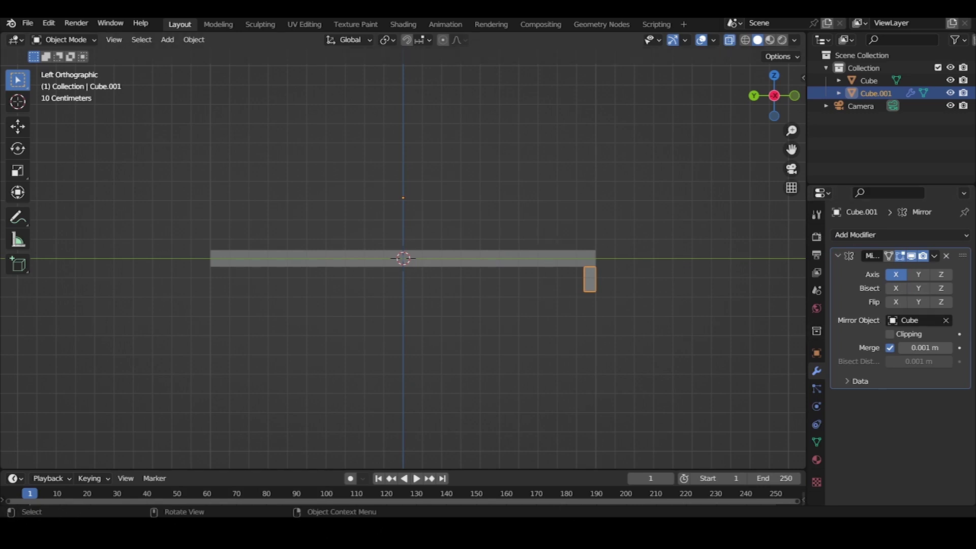
{"action": "middle_click_drag", "start_coordinate": [458, 305], "coordinate": [558, 285]}
{"action": "middle_click_drag", "start_coordinate": [457, 305], "coordinate": [559, 304]}
Enable the Mirror Y axis, then reselect the mirrored legs and duplicate them
{"action": "left_click", "coordinate": [917, 275]}
{"action": "middle_click_drag", "start_coordinate": [406, 356], "coordinate": [457, 330]}
{"action": "left_click", "coordinate": [406, 381]}
{"action": "mouse_move", "coordinate": [406, 381]}
{"action": "middle_mouse_down"}
{"action": "mouse_move", "coordinate": [457, 285]}
{"action": "mouse_move", "coordinate": [467, 285]}
{"action": "middle_mouse_up"}
{"action": "left_click", "coordinate": [876, 93]}
{"action": "key", "text": "shift+d"}
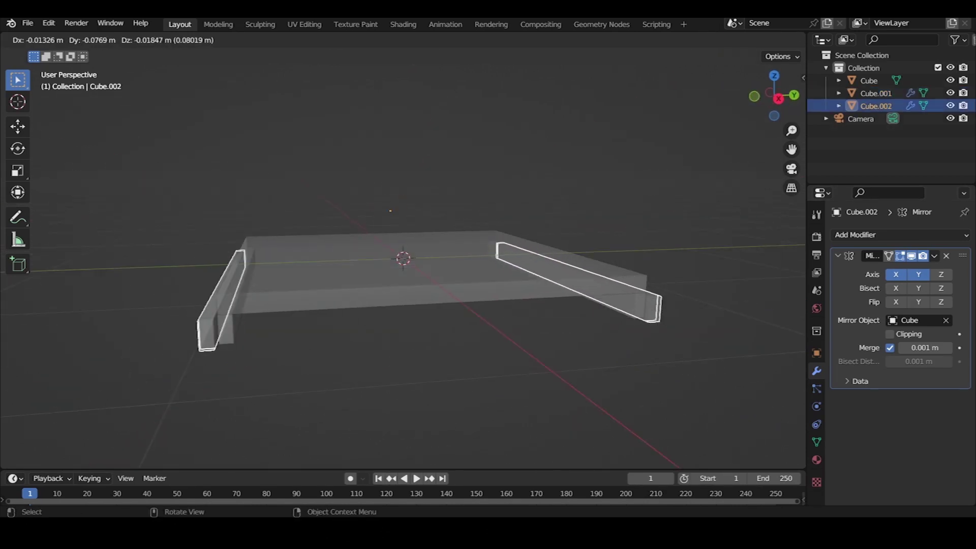
Cancel moving the duplicated legs and abort a first Z rotation attempt
{"action": "key", "text": "Escape"}
{"action": "key", "text": "r"}
{"action": "key", "text": "z"}
{"action": "key", "text": "x"}
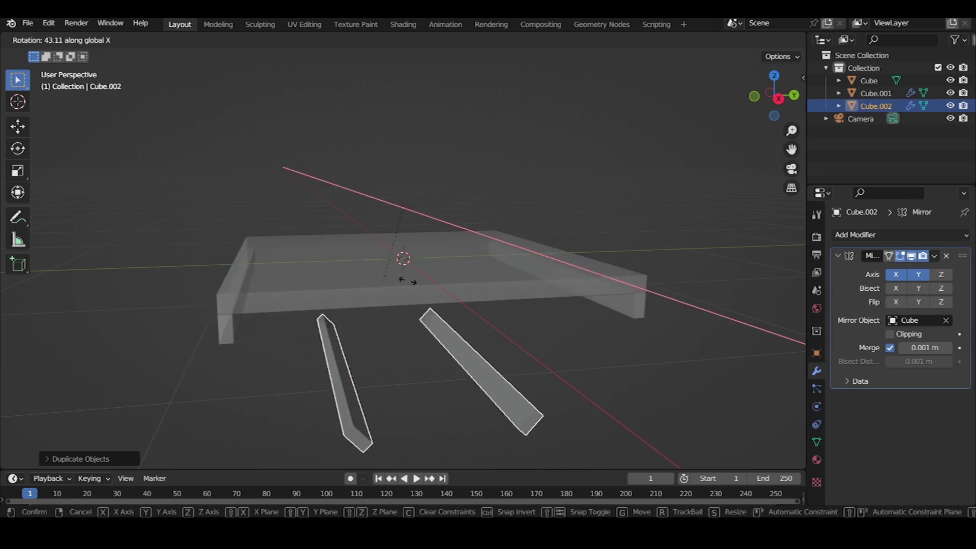
{"action": "key", "text": "Escape"}
{"action": "scroll", "coordinate": [406, 264], "scroll_direction": "down", "scroll_amount": 4}
{"action": "middle_click_drag", "start_coordinate": [406, 264], "coordinate": [457, 228]}
Rotate the duplicated legs about Z, then reselect the original mirrored legs
{"action": "key", "text": "r"}
{"action": "key", "text": "z"}
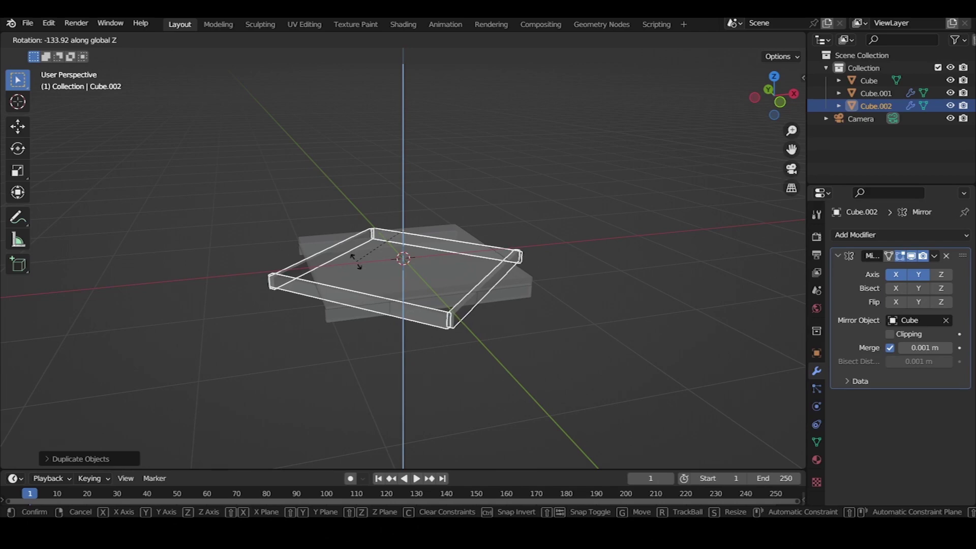
{"action": "left_click", "coordinate": [355, 260]}
{"action": "middle_click_drag", "start_coordinate": [355, 260], "coordinate": [401, 254]}
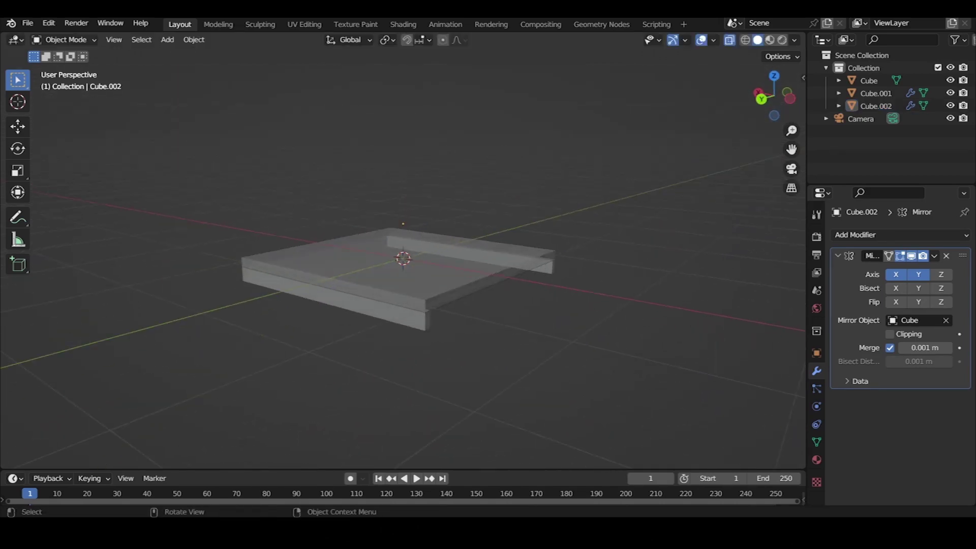
{"action": "left_click", "coordinate": [330, 300]}
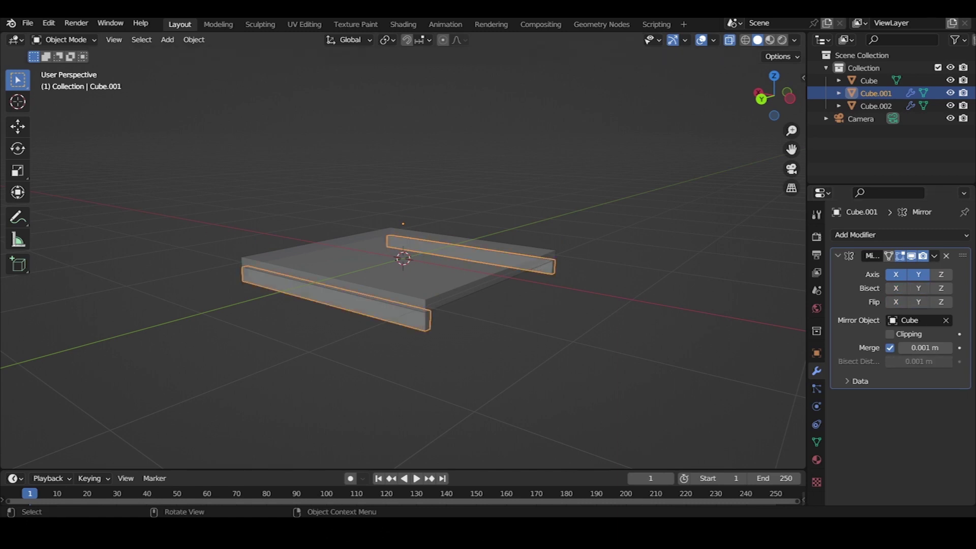
{"action": "middle_click_drag", "start_coordinate": [401, 305], "coordinate": [478, 305]}
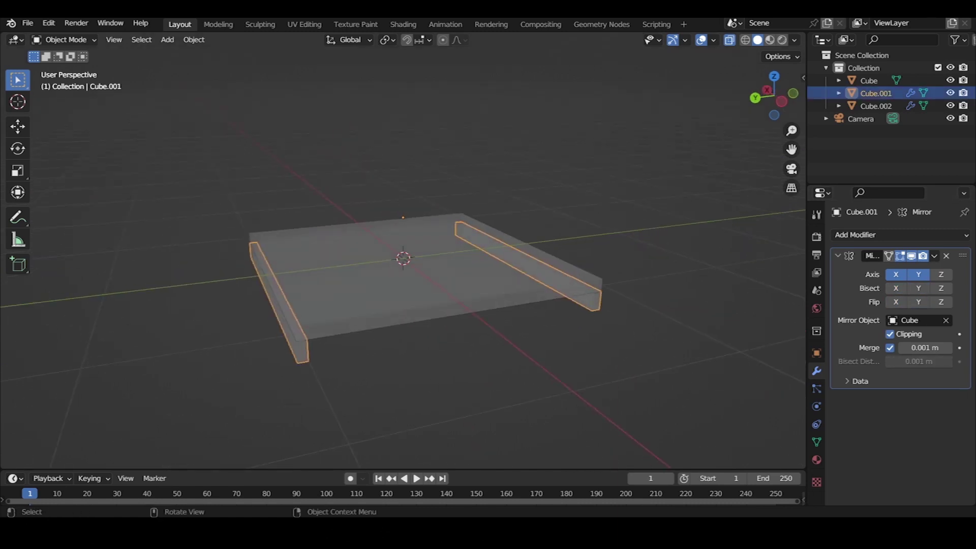
{"action": "key", "text": "ctrl+z"}
Duplicate the side board in place and rotate the copy about Z
{"action": "key", "text": "ctrl+shift+z"}
{"action": "key", "text": "ctrl+z"}
{"action": "key", "text": "ctrl+shift+z"}
{"action": "key", "text": "shift+d"}
{"action": "key", "text": "Escape"}
{"action": "key", "text": "r"}
{"action": "key", "text": "z"}
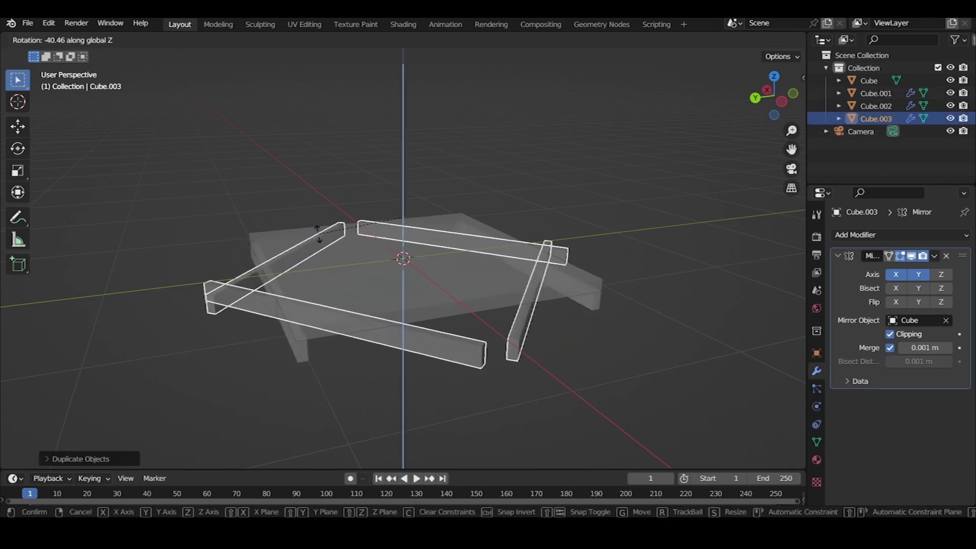
{"action": "left_click", "coordinate": [398, 342]}
Switch off the copy's X and Y mirroring and rotate it again about Z
{"action": "left_click", "coordinate": [918, 274]}
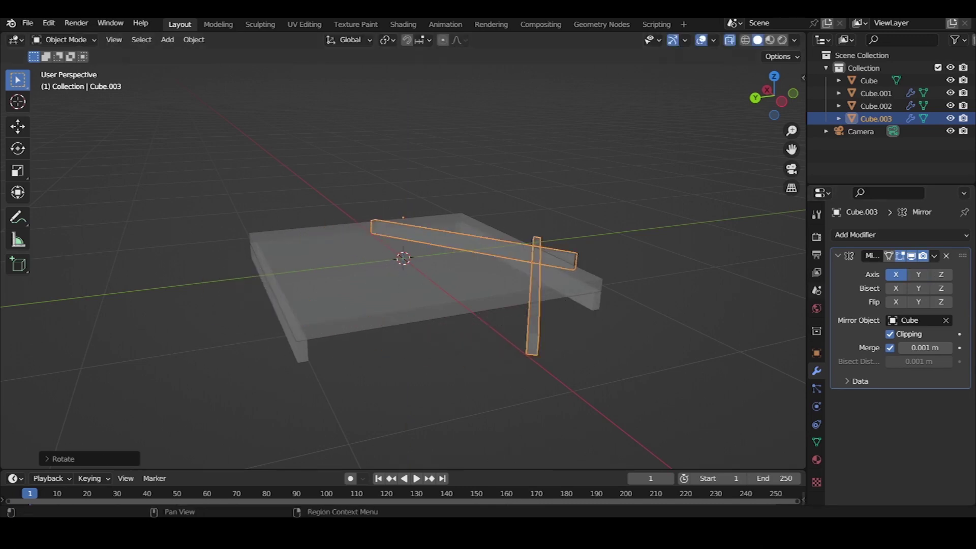
{"action": "left_click", "coordinate": [895, 274]}
{"action": "middle_click_drag", "start_coordinate": [458, 254], "coordinate": [422, 290]}
{"action": "key", "text": "r"}
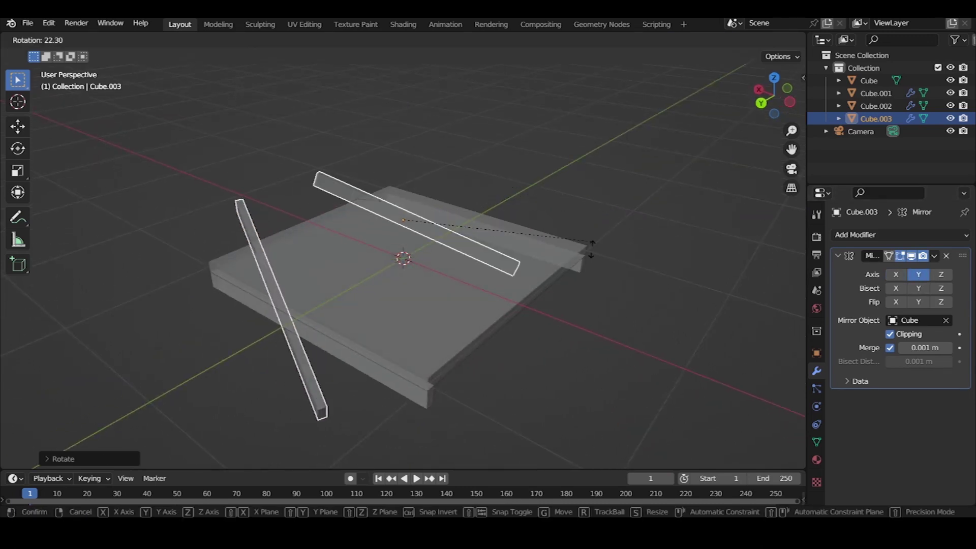
{"action": "key", "text": "z"}
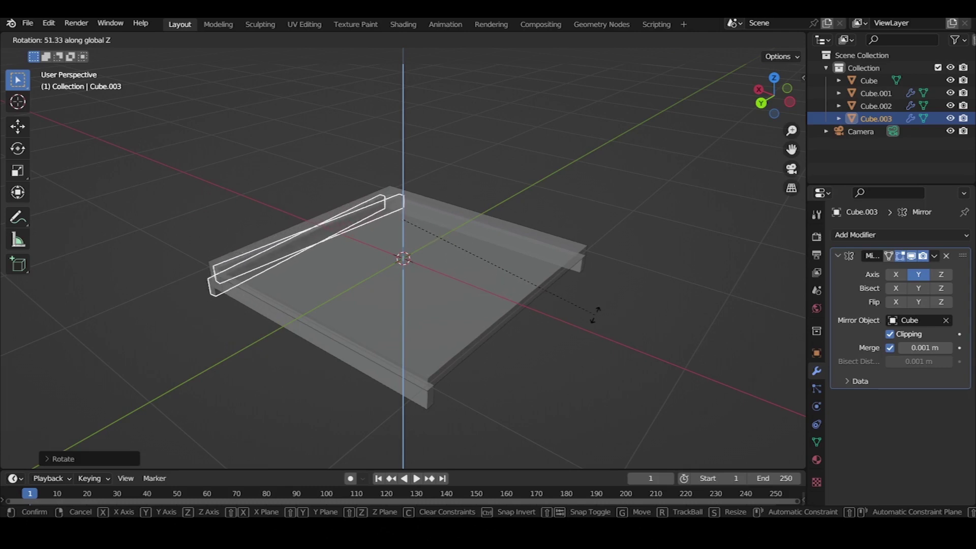
{"action": "left_click", "coordinate": [584, 305]}
Remove the copy's mirror modifier and rotate it flat along the seat edge
{"action": "scroll", "coordinate": [584, 305], "scroll_direction": "down", "scroll_amount": 3}
{"action": "middle_click_drag", "start_coordinate": [559, 285], "coordinate": [737, 285]}
{"action": "left_click", "coordinate": [946, 256]}
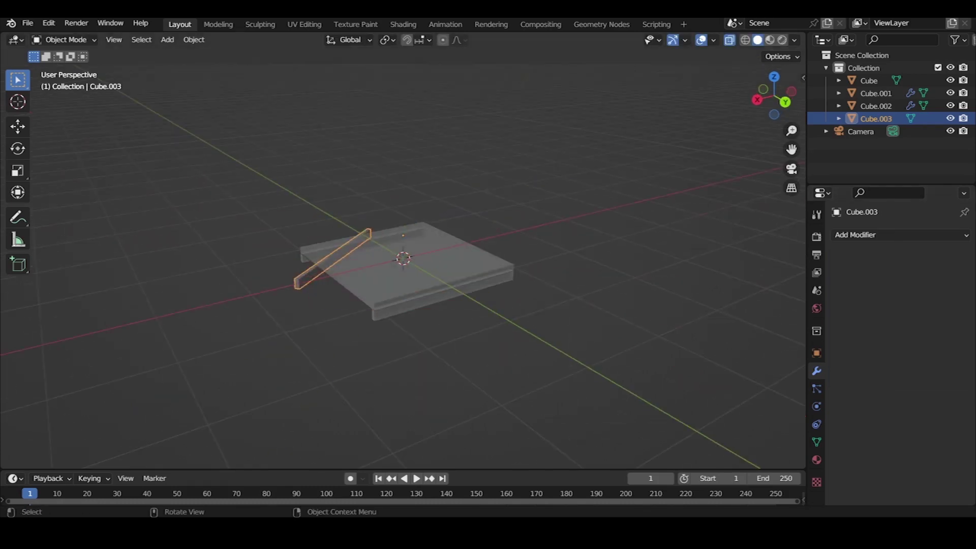
{"action": "middle_click_drag", "start_coordinate": [559, 285], "coordinate": [406, 264]}
{"action": "key", "text": "r"}
{"action": "key", "text": "x"}
{"action": "key", "text": "z"}
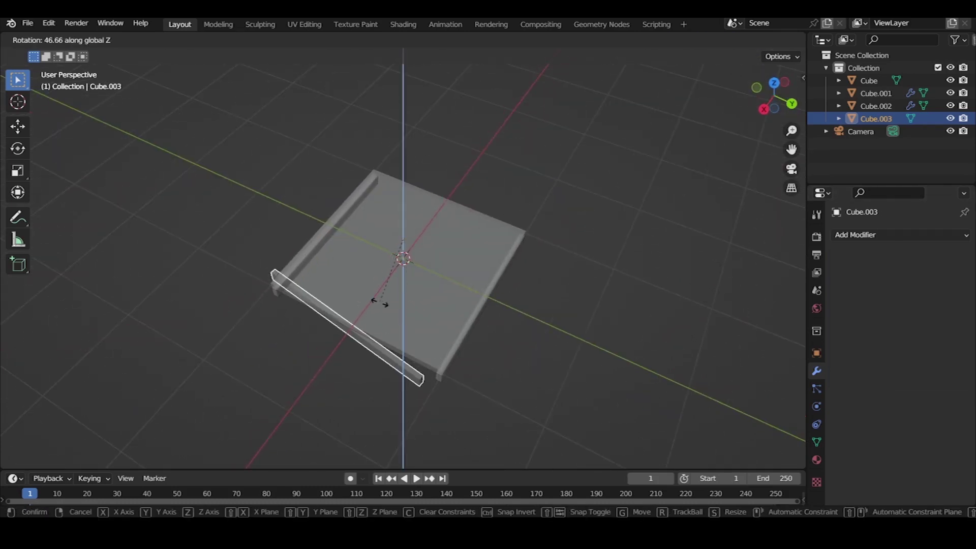
{"action": "left_click", "coordinate": [389, 309]}
In top view, rotate the board slightly about Z and edit its exact rotation angle
{"action": "key", "text": "grave"}
{"action": "left_click", "coordinate": [400, 208]}
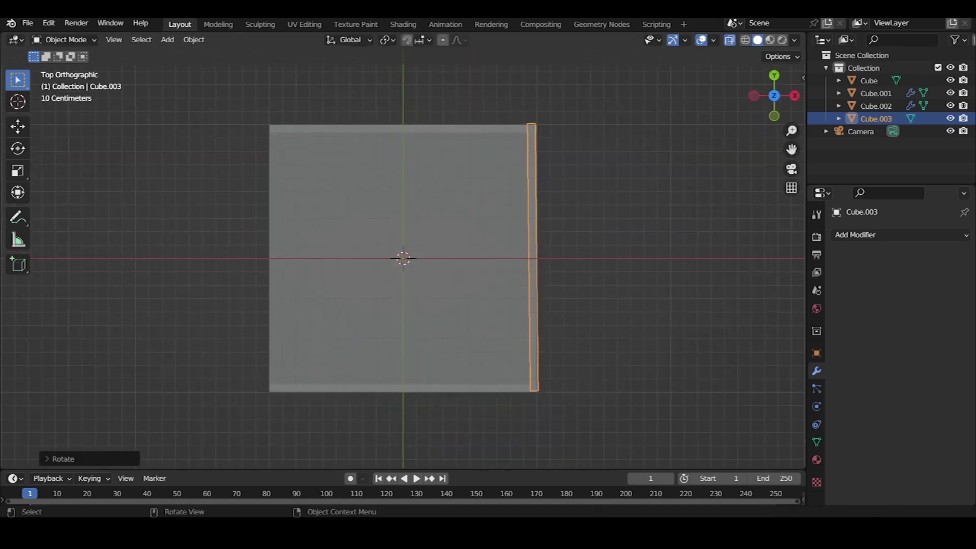
{"action": "key", "text": "r"}
{"action": "key", "text": "z"}
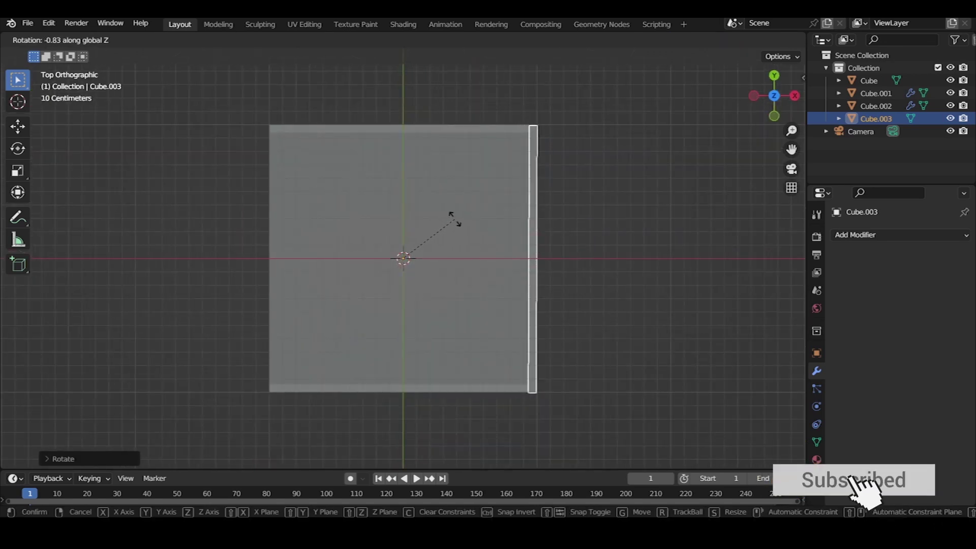
{"action": "left_click", "coordinate": [453, 218]}
{"action": "left_click", "coordinate": [63, 458]}
{"action": "left_click", "coordinate": [163, 399]}
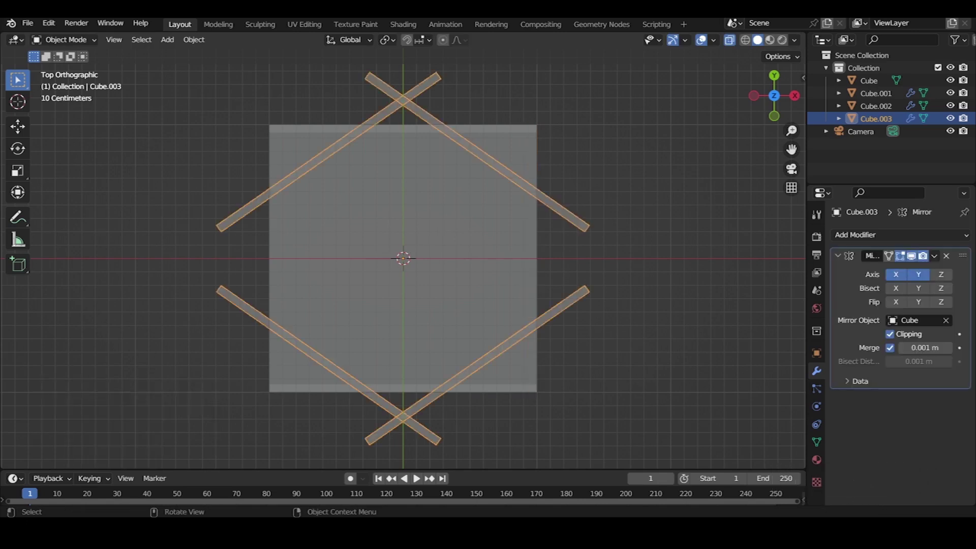
Return to top view and rotate the board to 55° about Z
{"action": "middle_click_drag", "start_coordinate": [509, 305], "coordinate": [468, 264]}
{"action": "key", "text": "grave"}
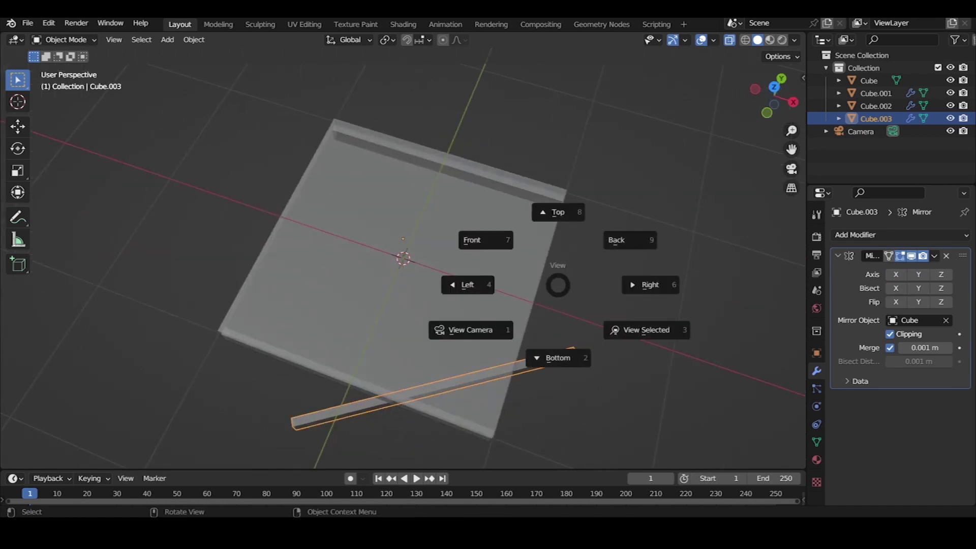
{"action": "left_click", "coordinate": [559, 212]}
{"action": "key", "text": "r"}
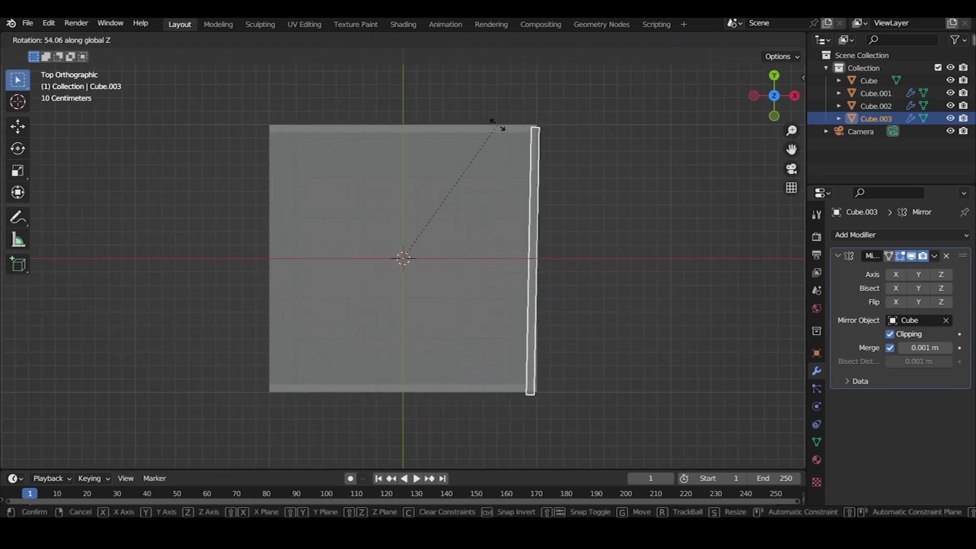
{"action": "left_click", "coordinate": [497, 124]}
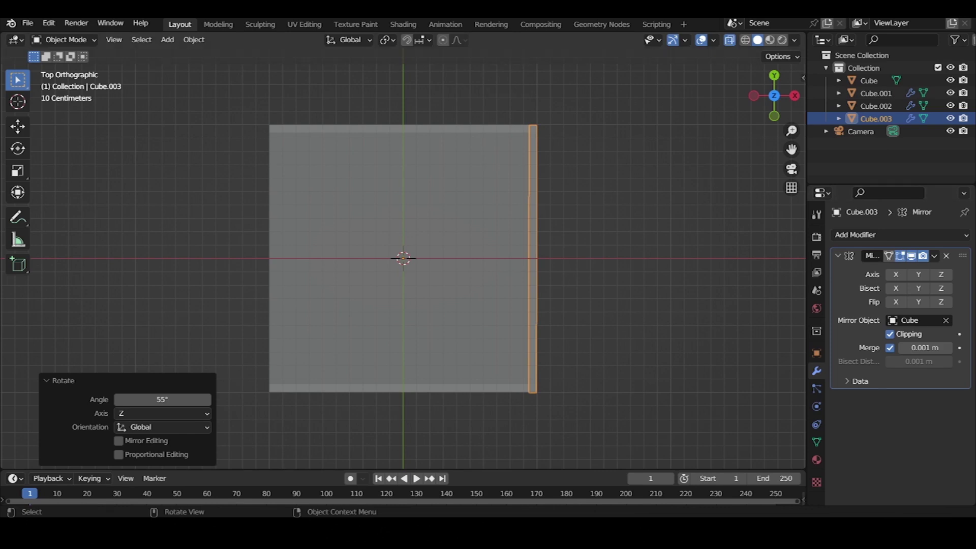
Enable Axis X on Cube.003's Mirror modifier and orbit to inspect the four-board frame
{"action": "mouse_move", "coordinate": [406, 259]}
{"action": "middle_mouse_down"}
{"action": "mouse_move", "coordinate": [457, 228]}
{"action": "mouse_move", "coordinate": [448, 152]}
{"action": "middle_mouse_up"}
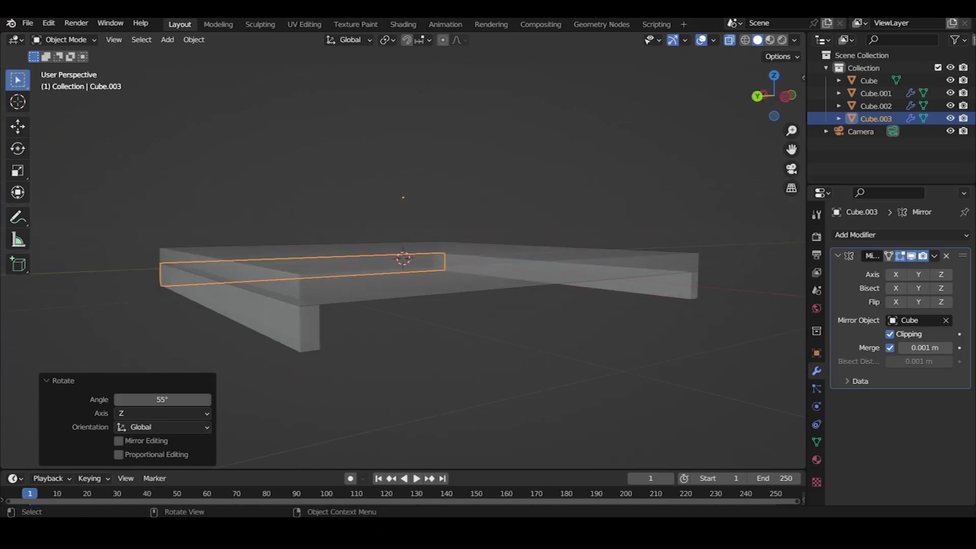
{"action": "left_click", "coordinate": [895, 274]}
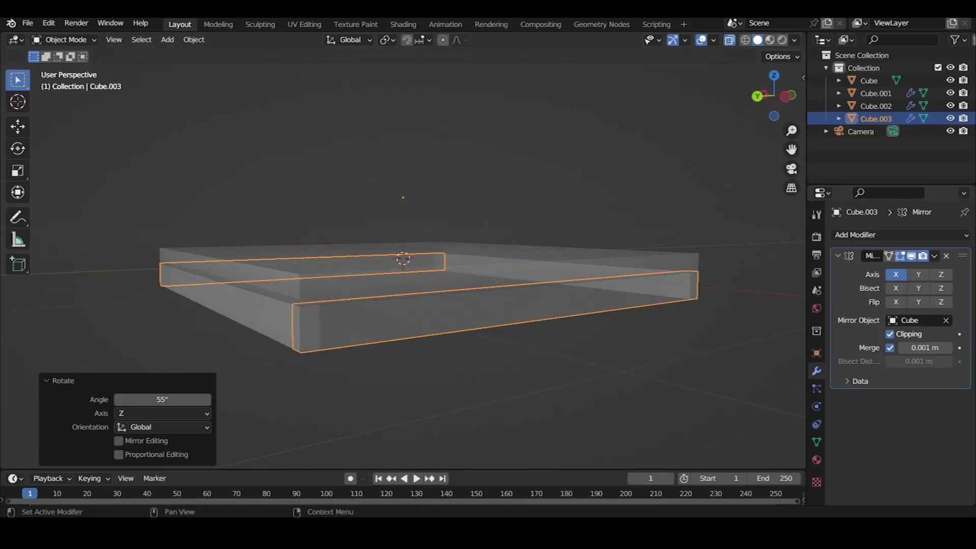
{"action": "left_click", "coordinate": [875, 93]}
{"action": "middle_click_drag", "start_coordinate": [407, 305], "coordinate": [559, 284]}
{"action": "key", "text": "alt+a"}
{"action": "middle_click_drag", "start_coordinate": [407, 305], "coordinate": [508, 305]}
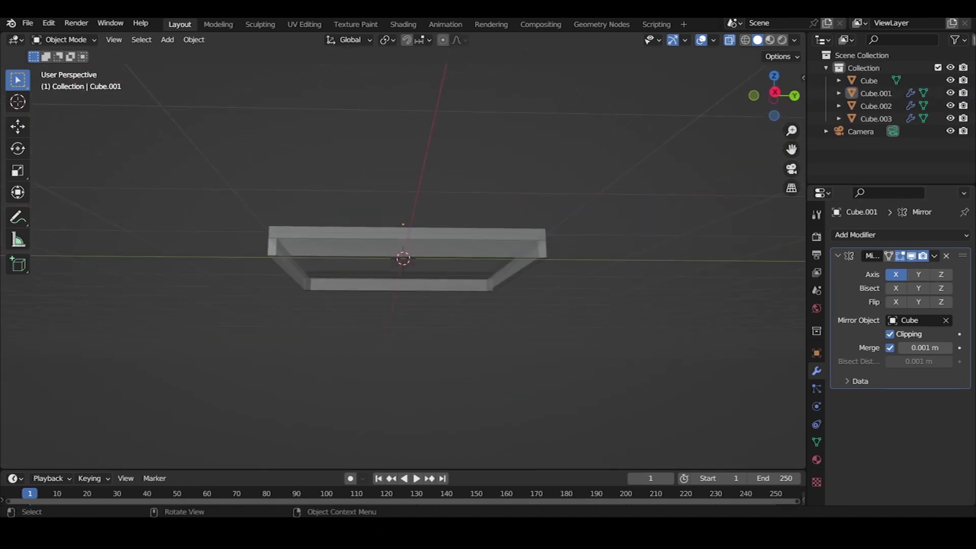
{"action": "middle_click_drag", "start_coordinate": [432, 244], "coordinate": [483, 240]}
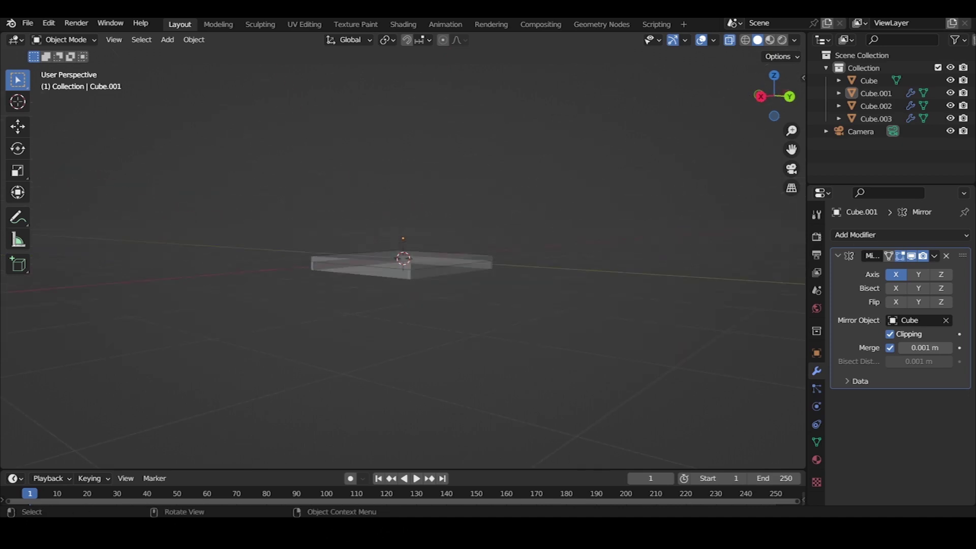
{"action": "key", "text": "shift+a"}
Add a cube, shrink it to 0.125, and stretch it along Z into a tall post
{"action": "left_click", "coordinate": [573, 253]}
{"action": "key", "text": "s"}
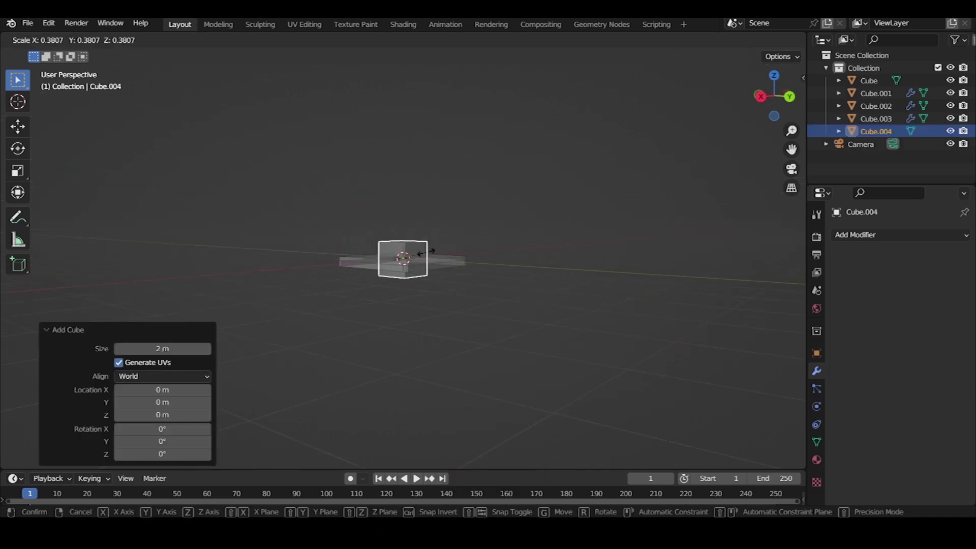
{"action": "left_click", "coordinate": [403, 258]}
{"action": "middle_click_drag", "start_coordinate": [406, 259], "coordinate": [411, 290]}
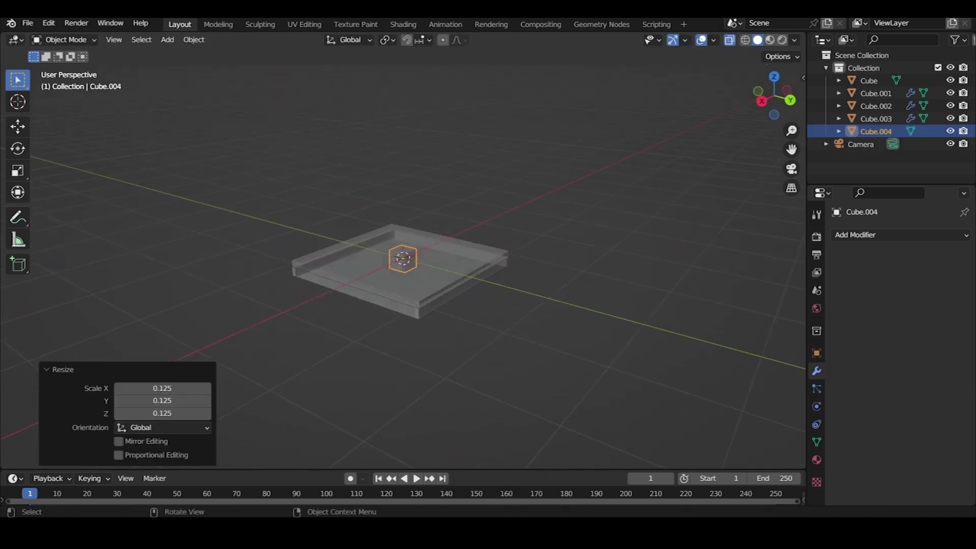
{"action": "key", "text": "s"}
{"action": "key", "text": "z"}
{"action": "left_click", "coordinate": [628, 251]}
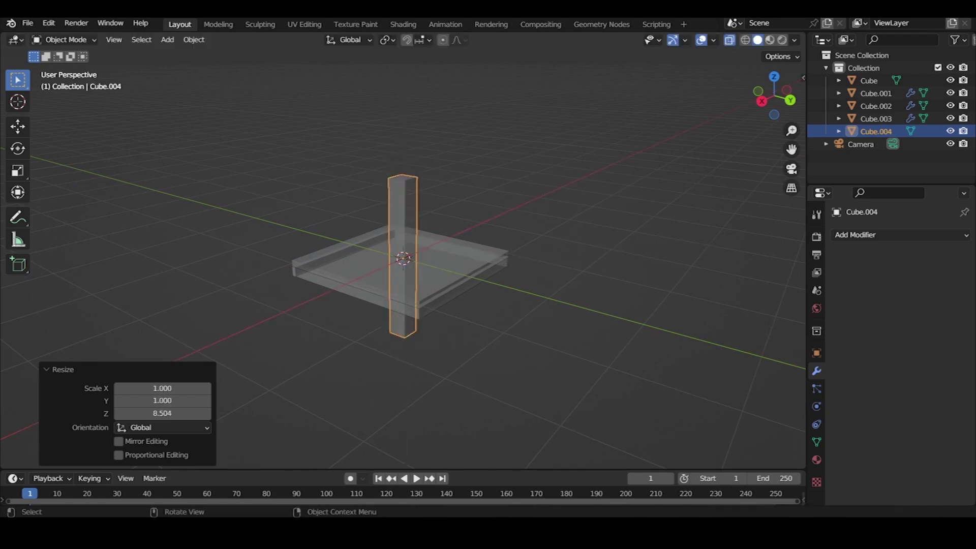
Apply rotation and scale to the tall post
{"action": "key", "text": "shift+a"}
{"action": "key", "text": "Escape"}
{"action": "key", "text": "alt+a"}
{"action": "left_click", "coordinate": [401, 227]}
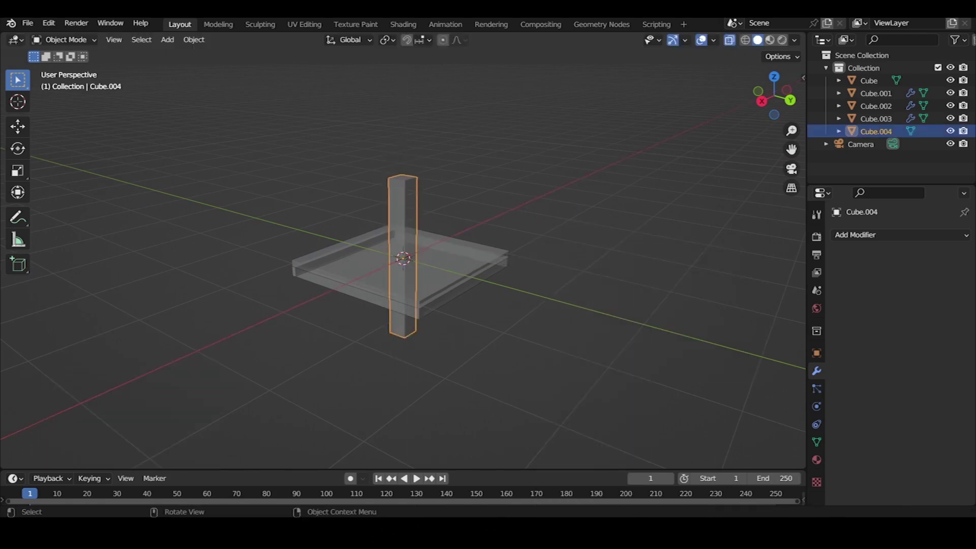
{"action": "key", "text": "ctrl+a"}
{"action": "left_click", "coordinate": [330, 240]}
{"action": "key", "text": "alt+a"}
{"action": "left_click", "coordinate": [402, 214]}
In Top view, move the post along X and Y to a seat corner
{"action": "mouse_move", "coordinate": [407, 254]}
{"action": "middle_mouse_down"}
{"action": "mouse_move", "coordinate": [442, 262]}
{"action": "mouse_move", "coordinate": [437, 249]}
{"action": "middle_mouse_up"}
{"action": "key", "text": "grave"}
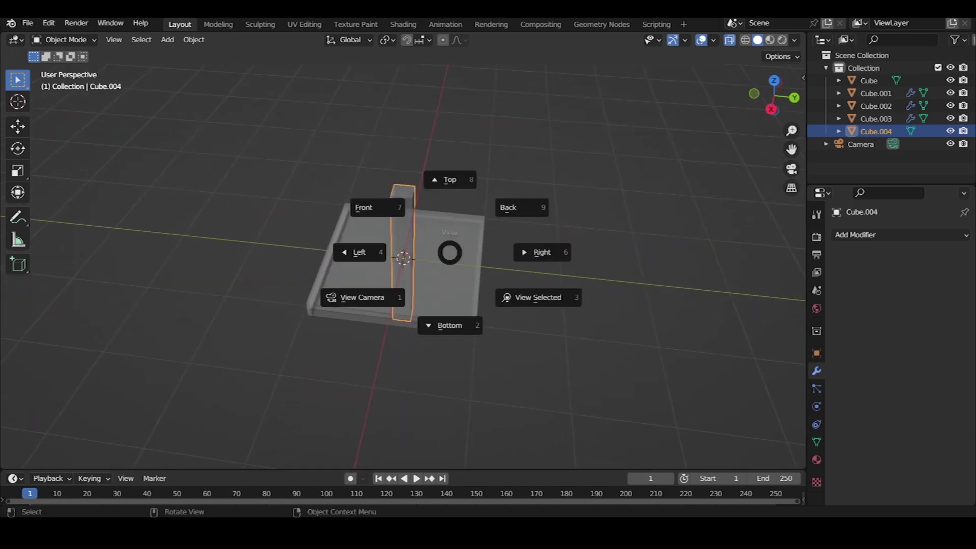
{"action": "left_click", "coordinate": [448, 180]}
{"action": "key", "text": "g"}
{"action": "key", "text": "x"}
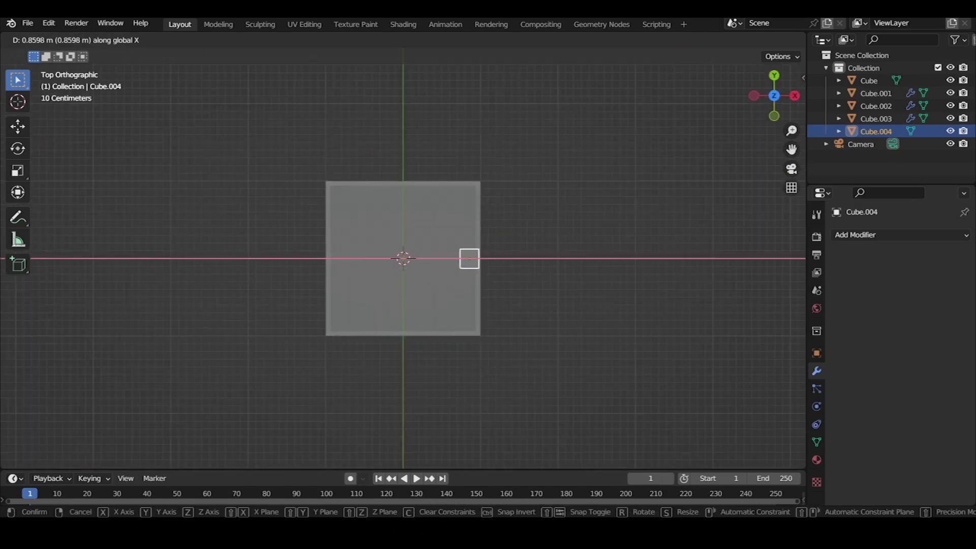
{"action": "key", "text": "Return"}
{"action": "key", "text": "g"}
{"action": "key", "text": "z"}
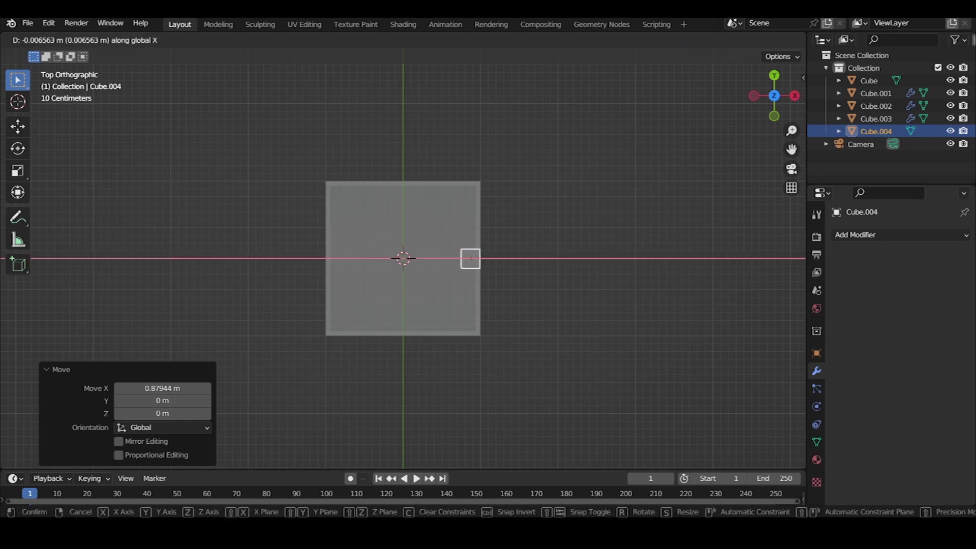
{"action": "key", "text": "y"}
{"action": "key", "text": "Return"}
{"action": "key", "text": "alt+a"}
In Left view, lower the post along Z by -1.2142 beneath the seat
{"action": "middle_click_drag", "start_coordinate": [407, 254], "coordinate": [457, 214]}
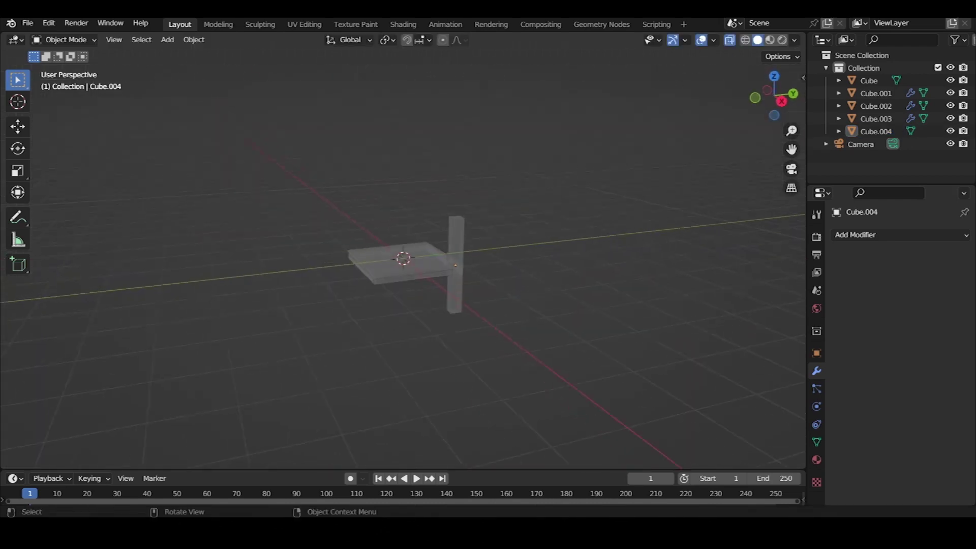
{"action": "key", "text": "grave"}
{"action": "left_click", "coordinate": [389, 237]}
{"action": "left_click", "coordinate": [335, 229]}
{"action": "key", "text": "g"}
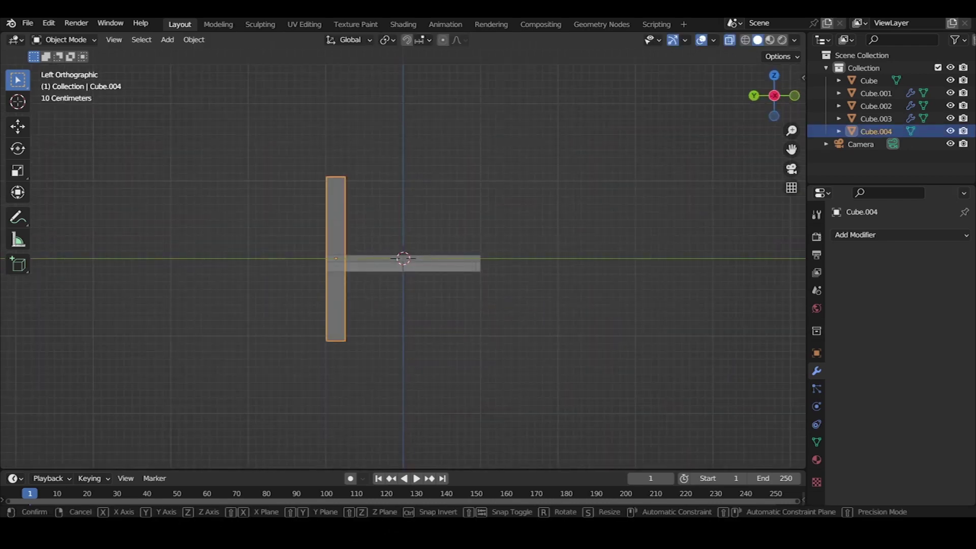
{"action": "key", "text": "z"}
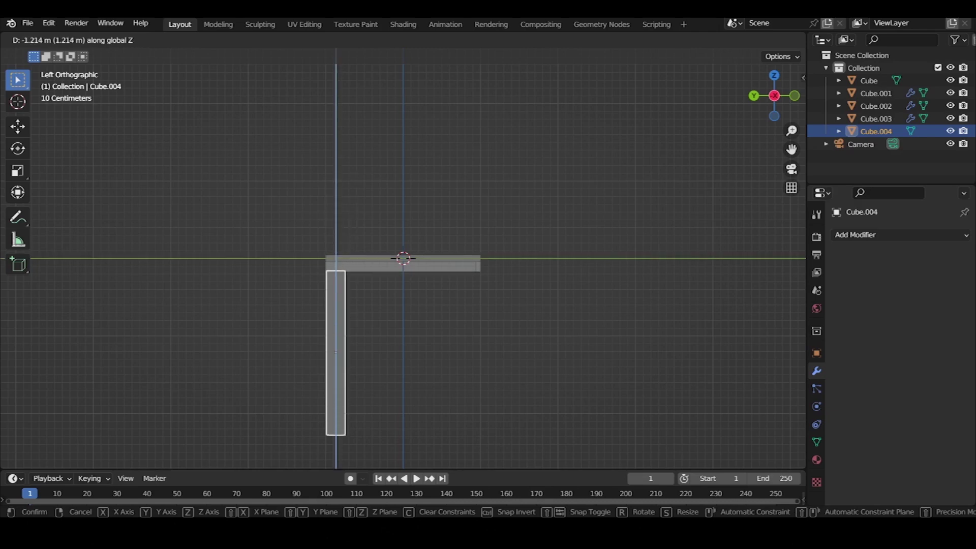
{"action": "key", "text": "Return"}
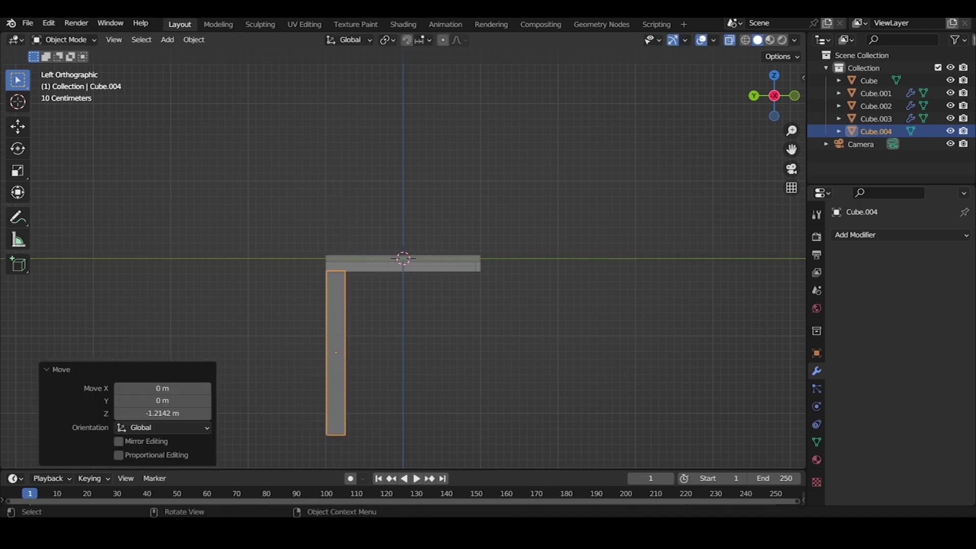
{"action": "key", "text": "alt+a"}
Scale the post to 0.666 and reposition it vertically
{"action": "mouse_move", "coordinate": [719, 142]}
{"action": "middle_mouse_down"}
{"action": "mouse_move", "coordinate": [196, 135]}
{"action": "mouse_move", "coordinate": [466, 355]}
{"action": "middle_mouse_up"}
{"action": "left_click", "coordinate": [466, 355]}
{"action": "scroll", "coordinate": [466, 355], "scroll_direction": "up", "scroll_amount": 2}
{"action": "key", "text": "s"}
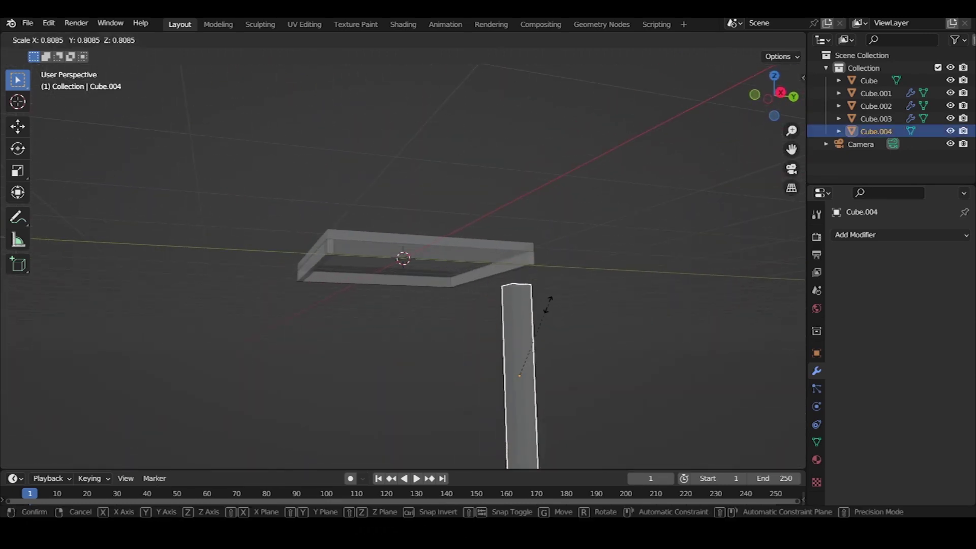
{"action": "left_click", "coordinate": [538, 313]}
{"action": "key", "text": "g"}
{"action": "key", "text": "z"}
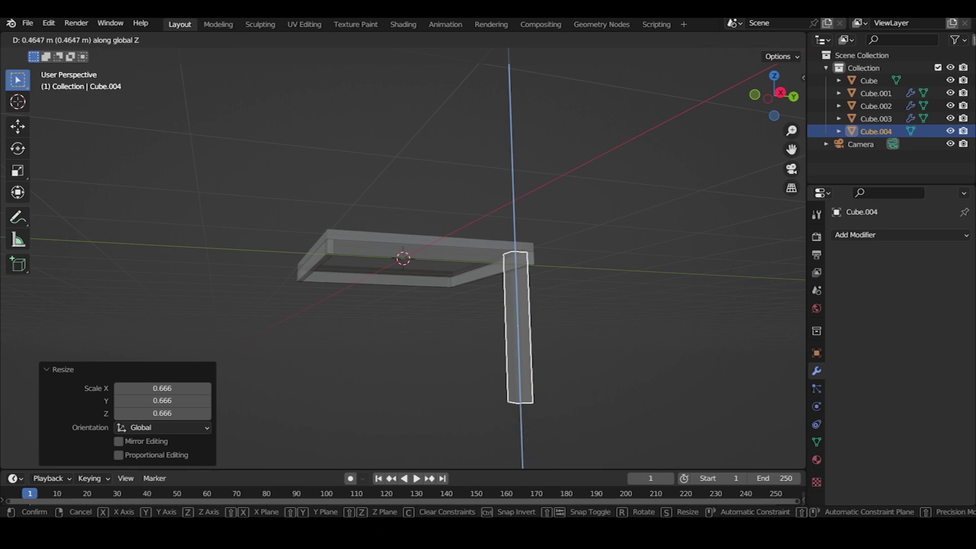
{"action": "left_click", "coordinate": [538, 313]}
Stretch the post along Z to about 1.63 times its height
{"action": "middle_click_drag", "start_coordinate": [305, 305], "coordinate": [30, 375]}
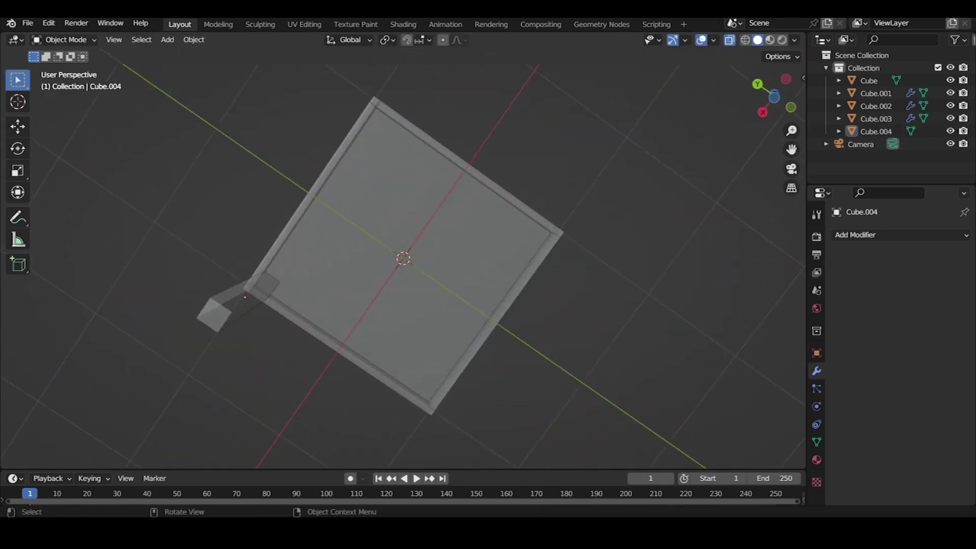
{"action": "scroll", "coordinate": [403, 258], "scroll_direction": "up", "scroll_amount": 2}
{"action": "scroll", "coordinate": [403, 258], "scroll_direction": "down", "scroll_amount": 6}
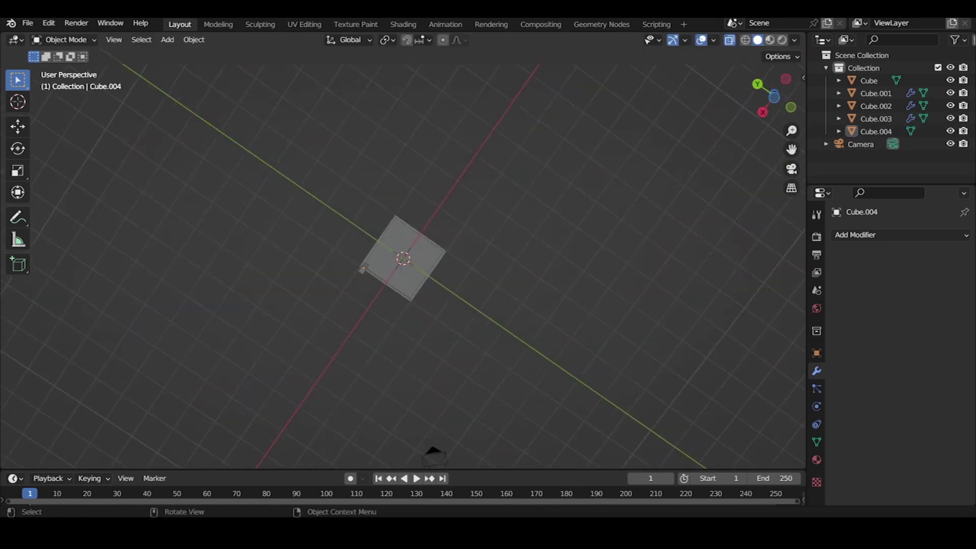
{"action": "middle_click_drag", "start_coordinate": [432, 451], "coordinate": [407, 355]}
{"action": "left_click", "coordinate": [440, 300]}
{"action": "key", "text": "s"}
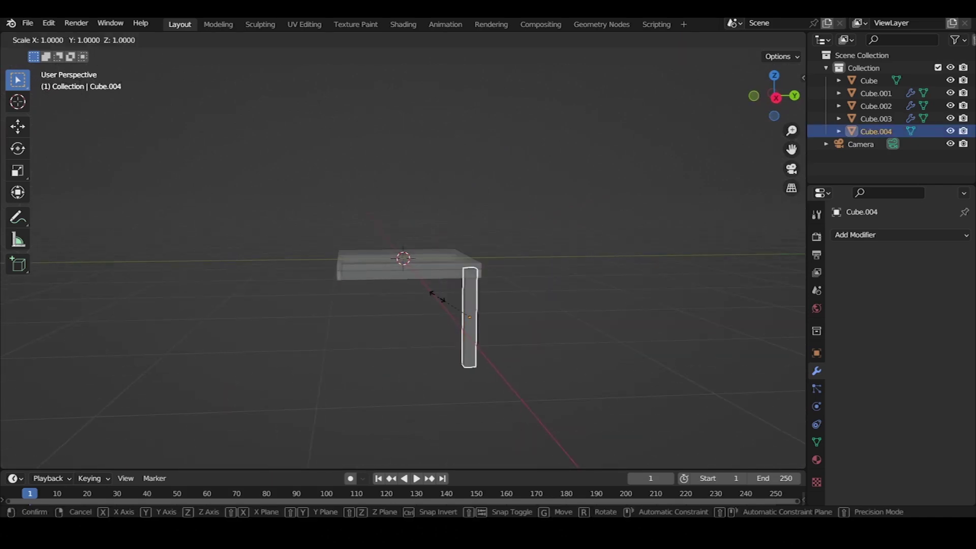
{"action": "key", "text": "z"}
{"action": "left_click", "coordinate": [413, 289]}
In Front view, adjust the post's vertical position under the seat corner
{"action": "key", "text": "grave"}
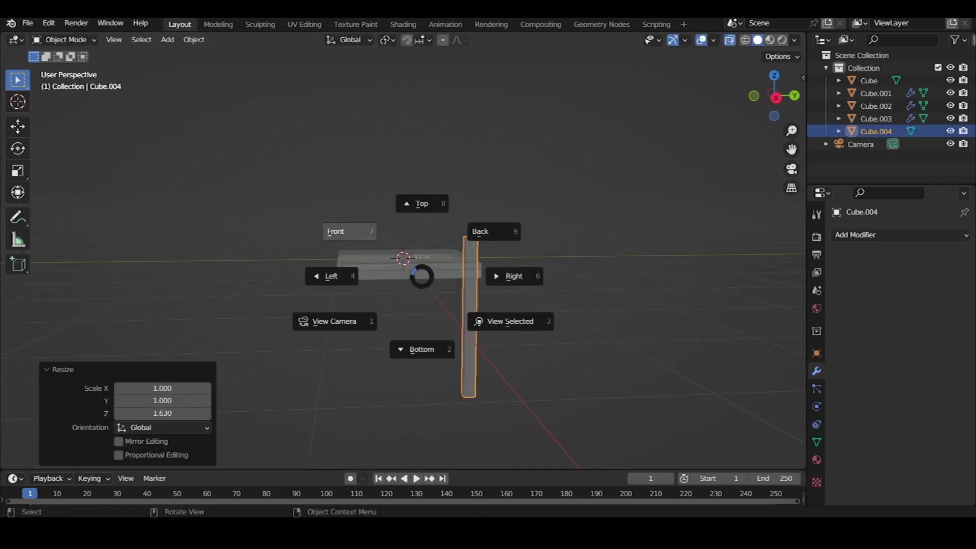
{"action": "left_click", "coordinate": [350, 232]}
{"action": "key", "text": "g"}
{"action": "key", "text": "z"}
{"action": "key", "text": "Return"}
Shift the leg's mesh geometry vertically to raise its bottom end
{"action": "mouse_move", "coordinate": [403, 305]}
{"action": "middle_mouse_down"}
{"action": "mouse_move", "coordinate": [432, 356]}
{"action": "mouse_move", "coordinate": [432, 284]}
{"action": "middle_mouse_up"}
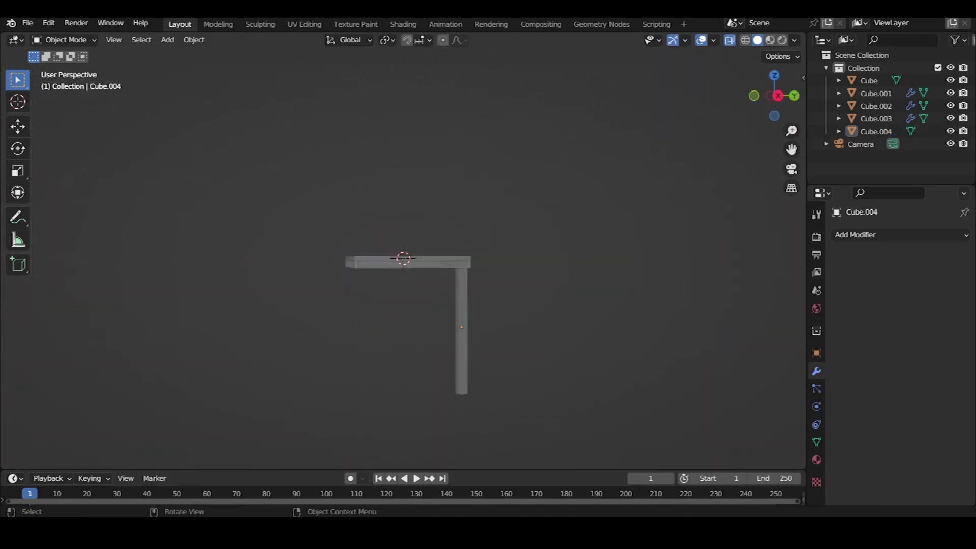
{"action": "middle_click_drag", "start_coordinate": [432, 285], "coordinate": [386, 305]}
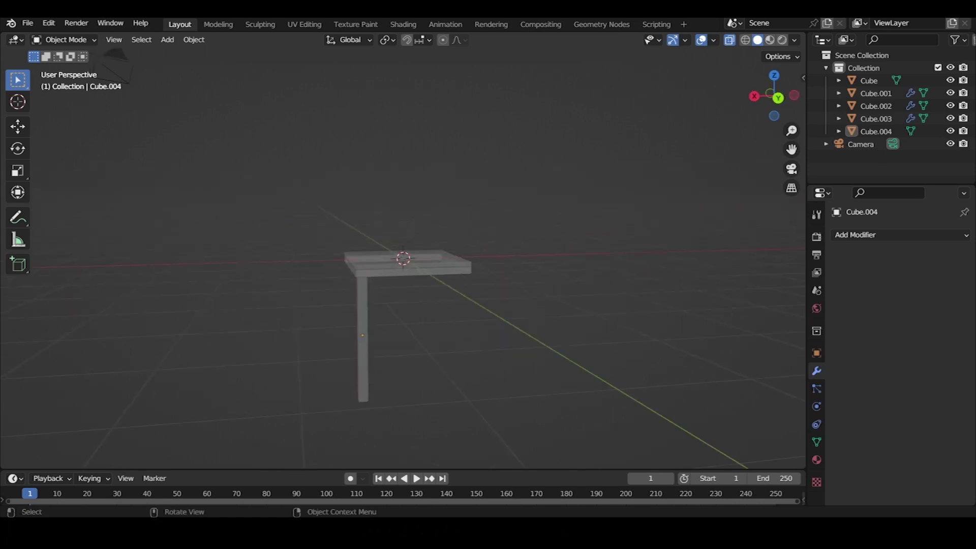
{"action": "left_click", "coordinate": [390, 330]}
{"action": "key", "text": "g"}
{"action": "key", "text": "z"}
{"action": "left_click", "coordinate": [389, 249]}
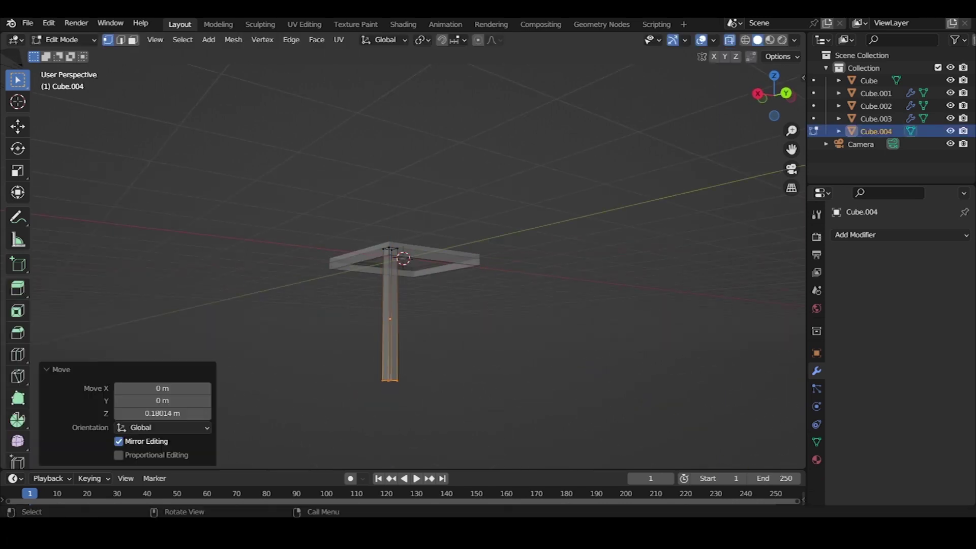
{"action": "scroll", "coordinate": [389, 254], "scroll_direction": "up", "scroll_amount": 2}
Rescale the leg's geometry freely and return to Object Mode
{"action": "key", "text": "s"}
{"action": "key", "text": "z"}
{"action": "key", "text": "x"}
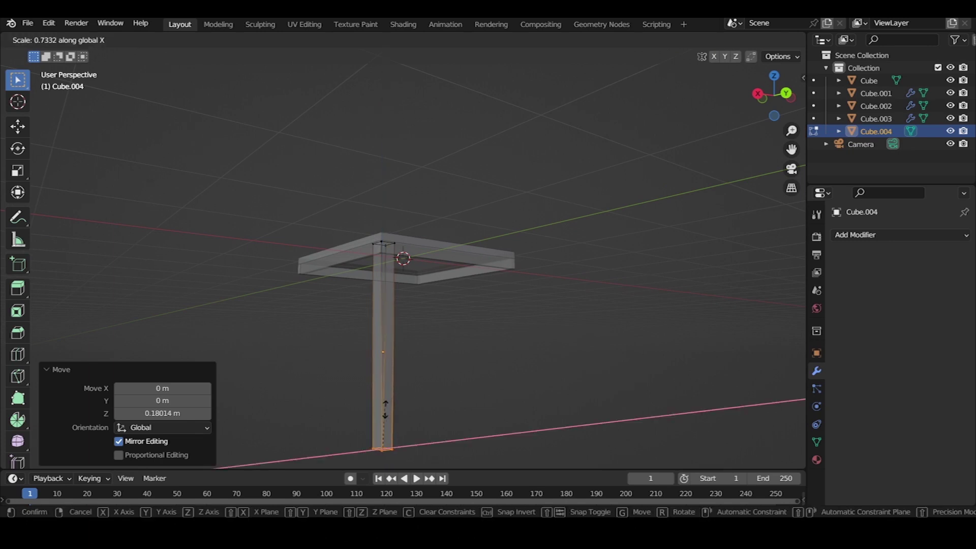
{"action": "key", "text": "x"}
{"action": "key", "text": "x"}
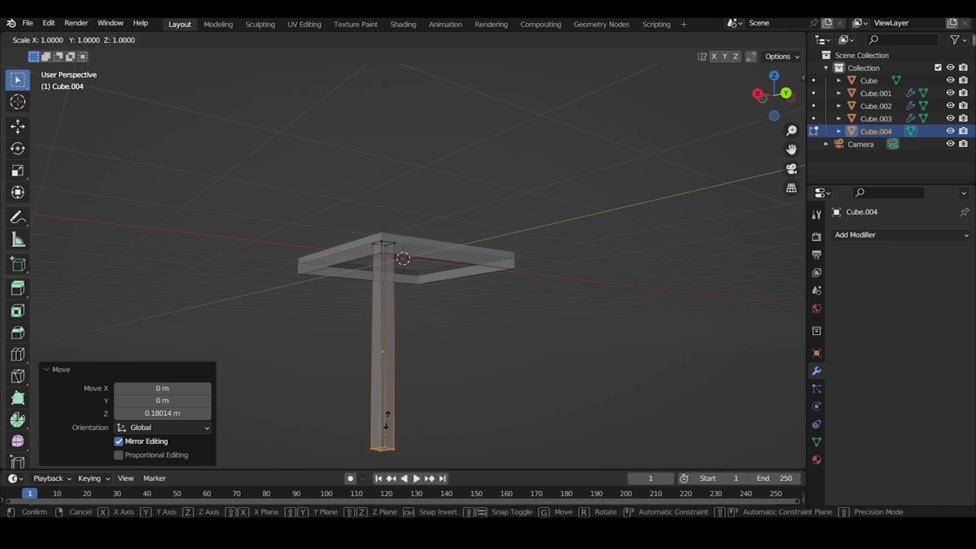
{"action": "left_click", "coordinate": [383, 434]}
{"action": "key", "text": "Tab"}
{"action": "middle_click_drag", "start_coordinate": [383, 435], "coordinate": [401, 356]}
Give the leg a Mirror modifier with the seat Cube as mirror object, then inspect the legs
{"action": "left_click", "coordinate": [369, 356]}
{"action": "left_click", "coordinate": [864, 234]}
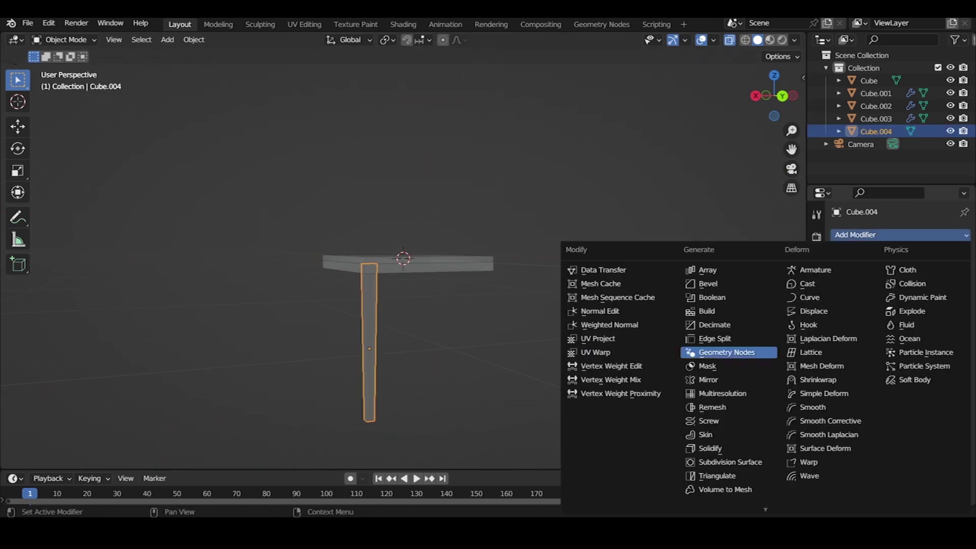
{"action": "left_click", "coordinate": [708, 379]}
{"action": "left_click", "coordinate": [945, 320]}
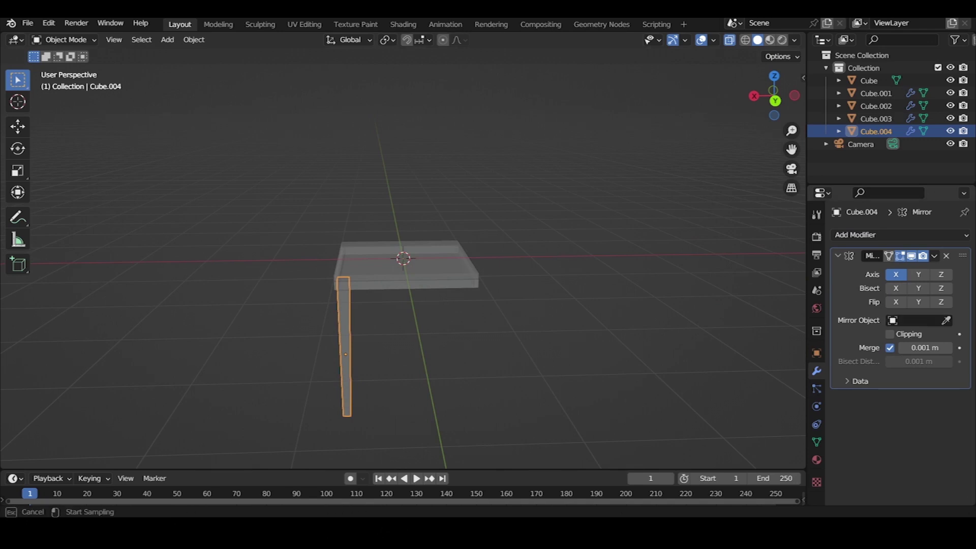
{"action": "left_click", "coordinate": [403, 259]}
{"action": "middle_click_drag", "start_coordinate": [403, 258], "coordinate": [447, 238]}
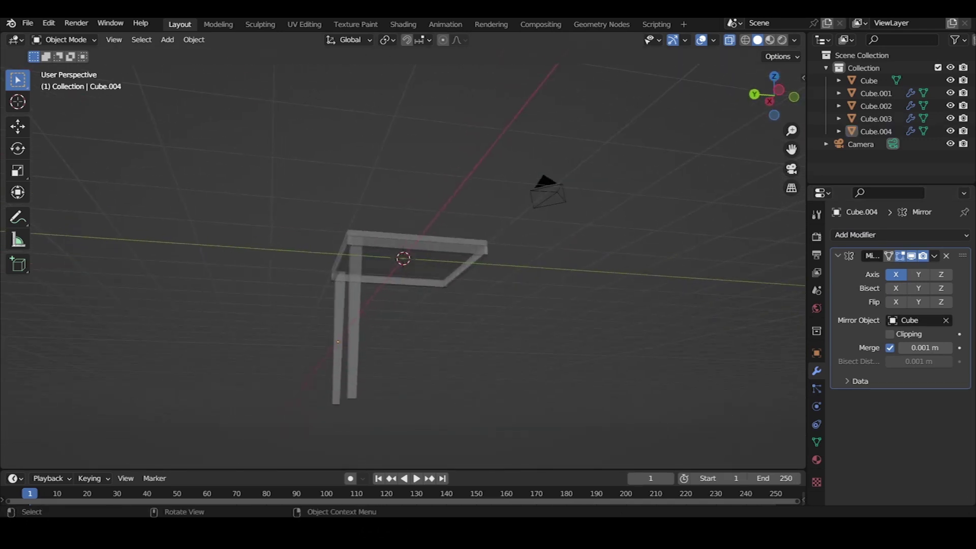
{"action": "middle_click_drag", "start_coordinate": [403, 258], "coordinate": [403, 258]}
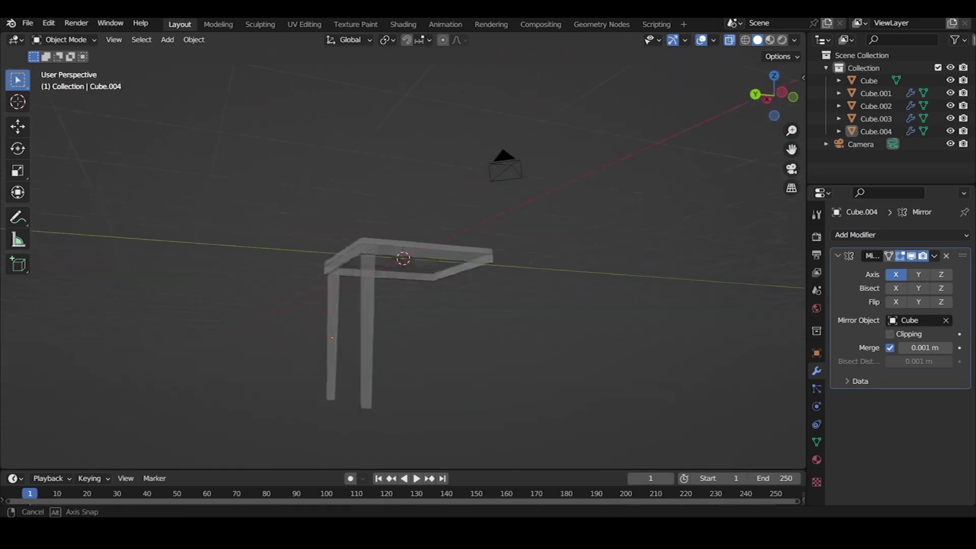
{"action": "left_click", "coordinate": [899, 234]}
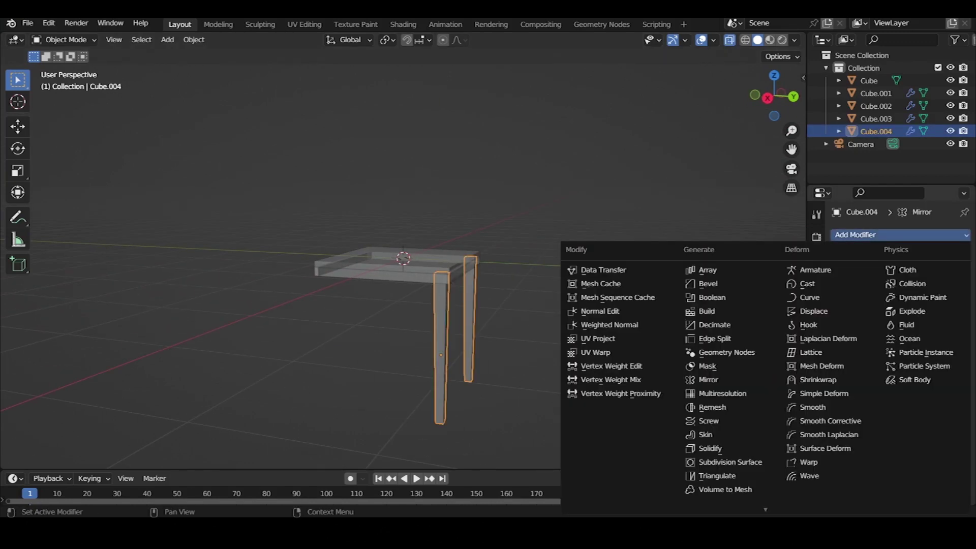
{"action": "key", "text": "alt+a"}
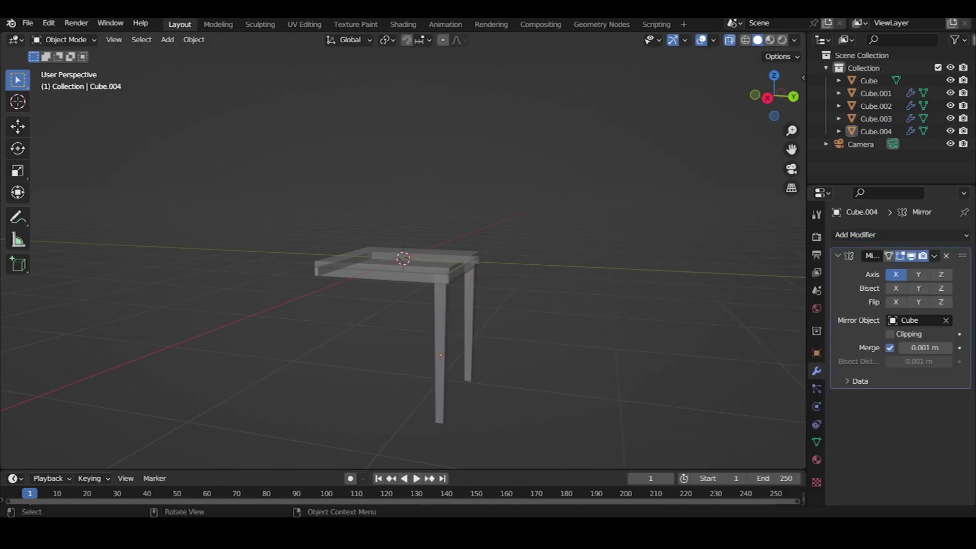
{"action": "middle_click_drag", "start_coordinate": [402, 258], "coordinate": [403, 258]}
{"action": "left_click", "coordinate": [345, 325]}
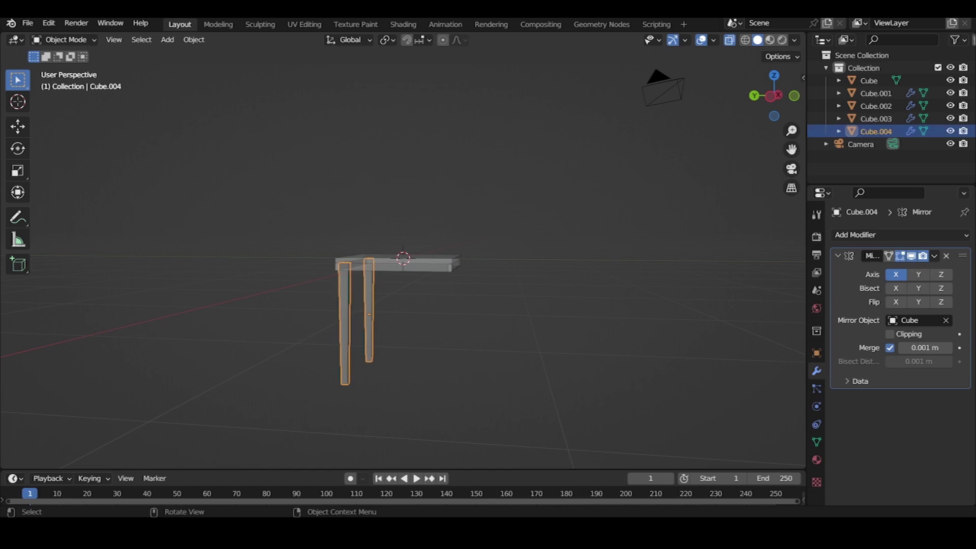
{"action": "key", "text": "alt+a"}
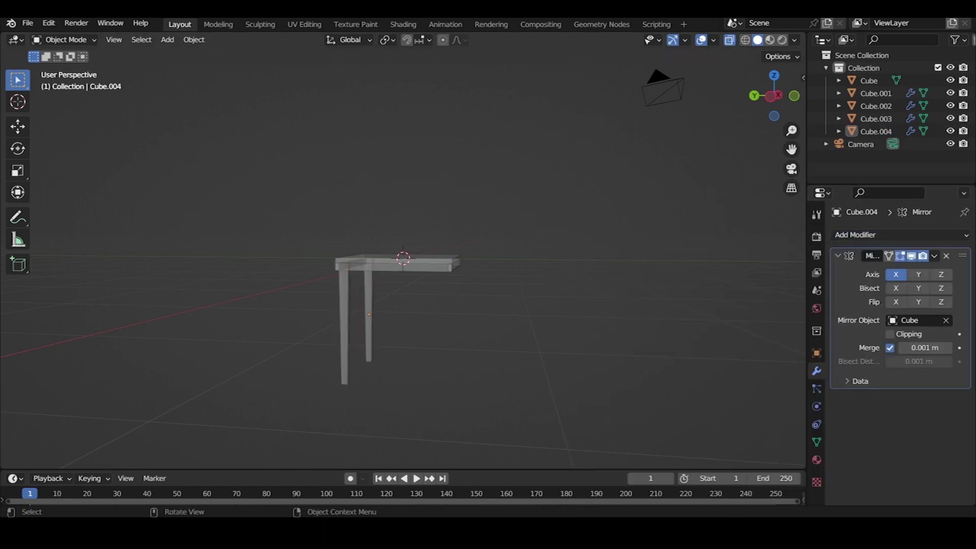
Duplicate the legs toward the back and remove the copy's Mirror modifier
{"action": "left_click", "coordinate": [345, 325]}
{"action": "key", "text": "shift+d"}
{"action": "key", "text": "x"}
{"action": "key", "text": "y"}
{"action": "key", "text": "Return"}
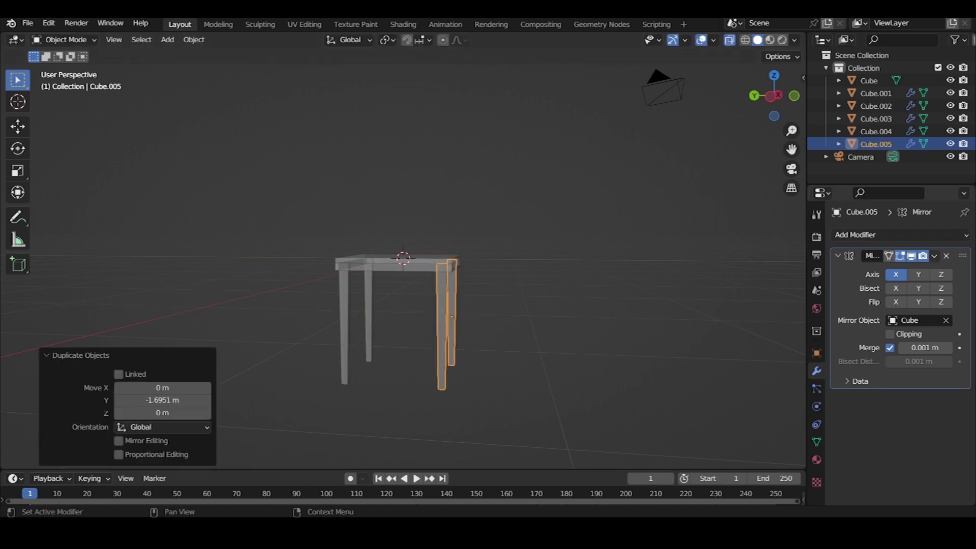
{"action": "key", "text": "ctrl+x"}
{"action": "key", "text": "alt+a"}
Slide the copied leg along Y to the seat's back edge
{"action": "middle_click_drag", "start_coordinate": [355, 254], "coordinate": [508, 213]}
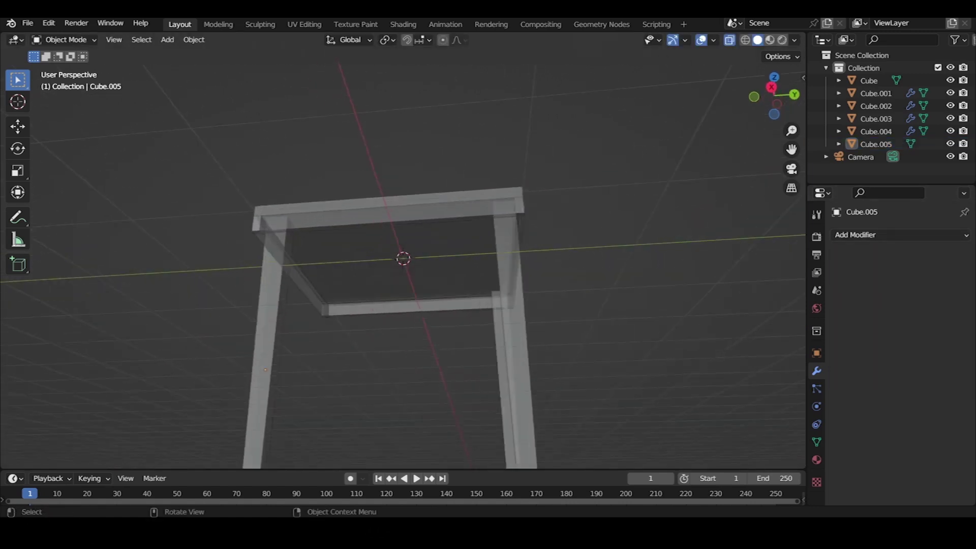
{"action": "middle_click_drag", "start_coordinate": [406, 305], "coordinate": [458, 254]}
{"action": "left_click", "coordinate": [403, 305]}
{"action": "key", "text": "g"}
{"action": "key", "text": "y"}
{"action": "key", "text": "Return"}
{"action": "key", "text": "g"}
{"action": "key", "text": "y"}
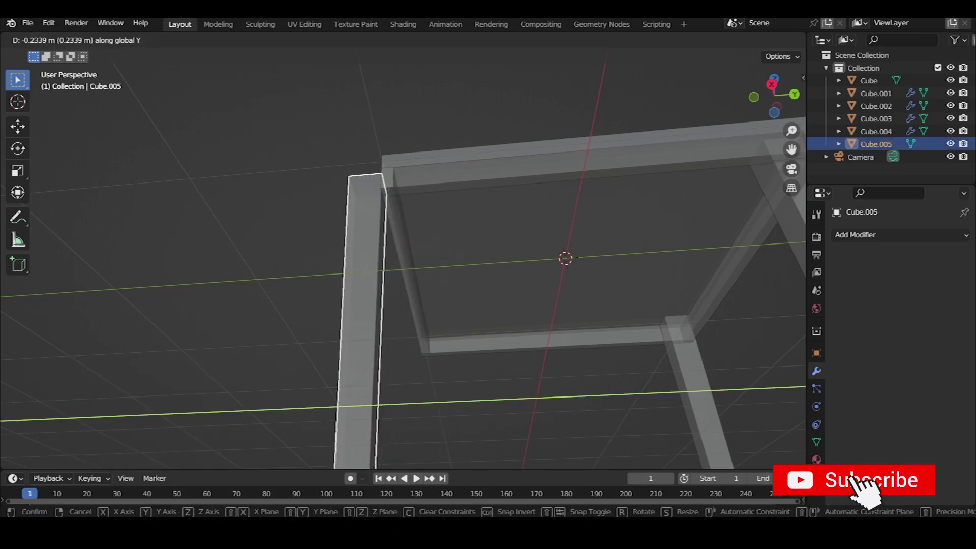
{"action": "key", "text": "Return"}
In Right view Edit Mode, raise the leg's top well above the seat as a backrest post
{"action": "key", "text": "grave"}
{"action": "left_click", "coordinate": [418, 226]}
{"action": "scroll", "coordinate": [406, 254], "scroll_direction": "down", "scroll_amount": 3}
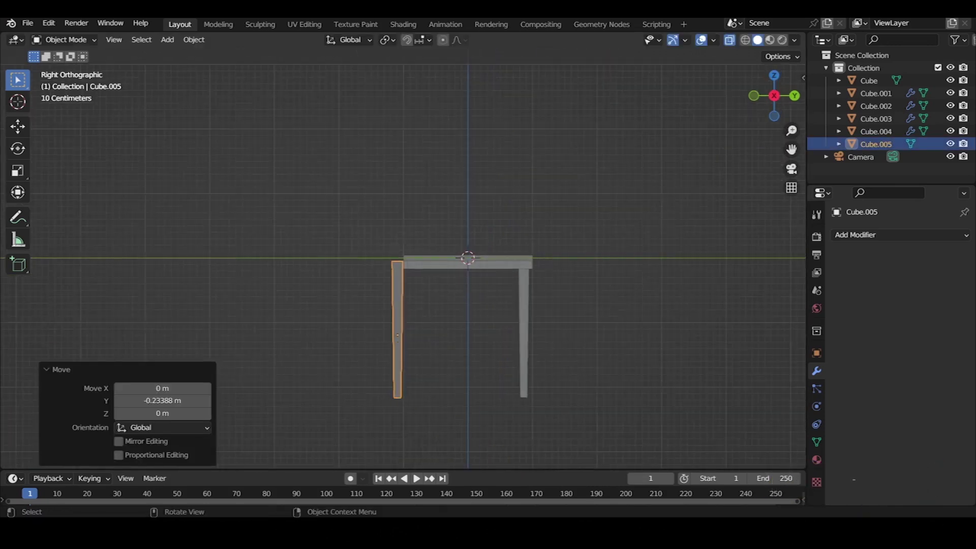
{"action": "key", "text": "Tab"}
{"action": "key", "text": "g"}
{"action": "key", "text": "z"}
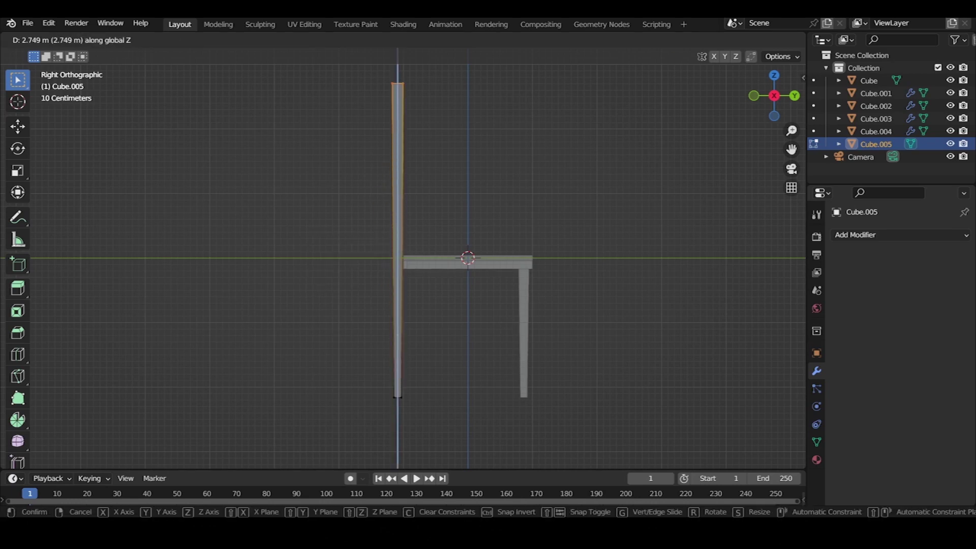
{"action": "key", "text": "Return"}
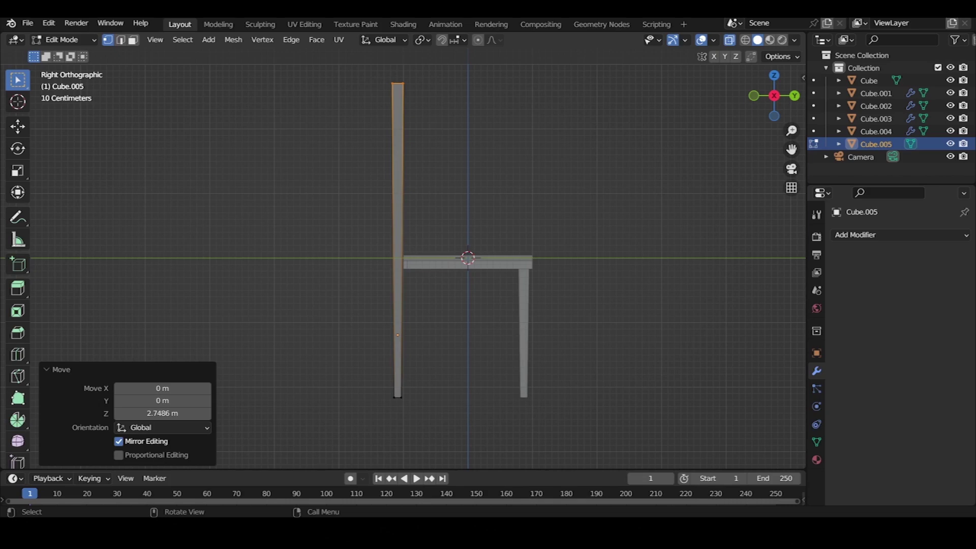
{"action": "key", "text": "g"}
{"action": "key", "text": "z"}
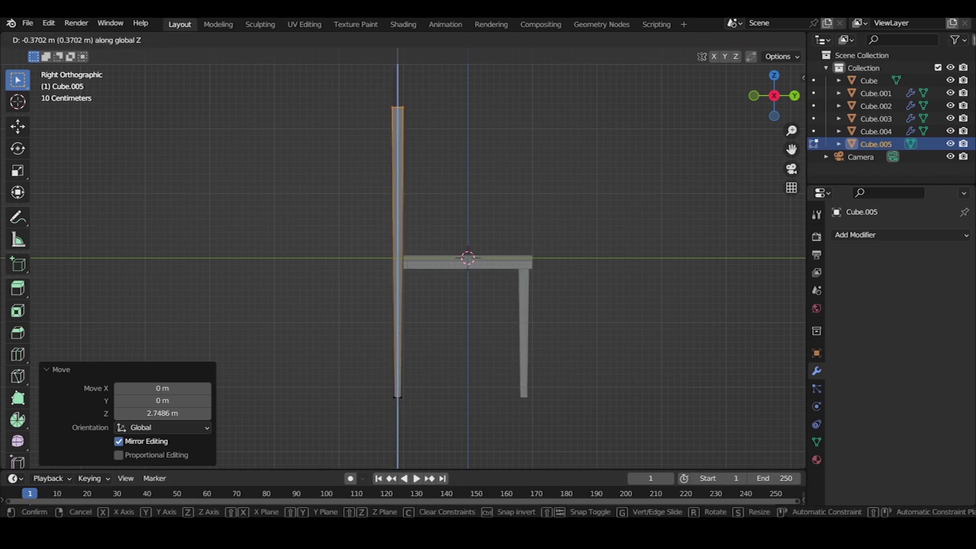
{"action": "key", "text": "Return"}
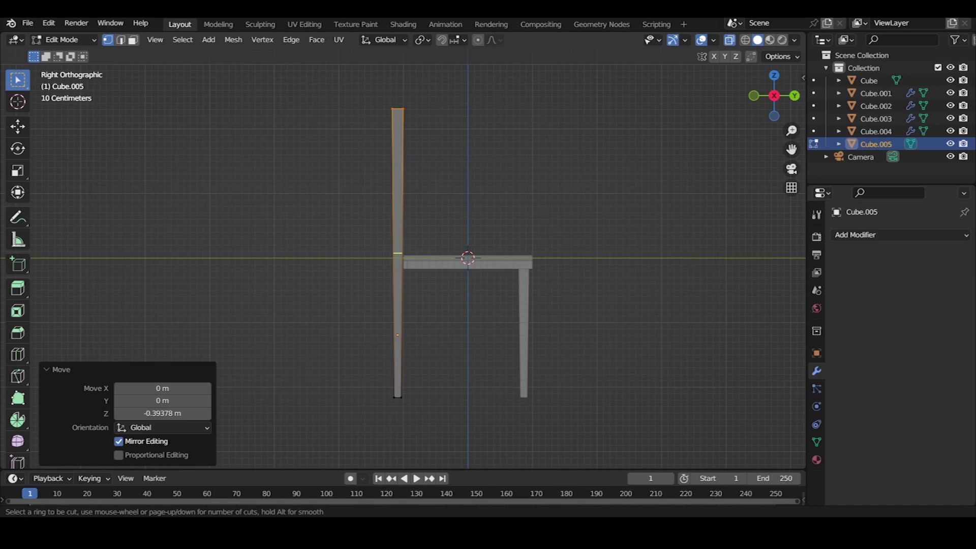
Add five loop cuts to the back post and squash them vertically
{"action": "key", "text": "g"}
{"action": "key", "text": "g"}
{"action": "left_click", "coordinate": [407, 194]}
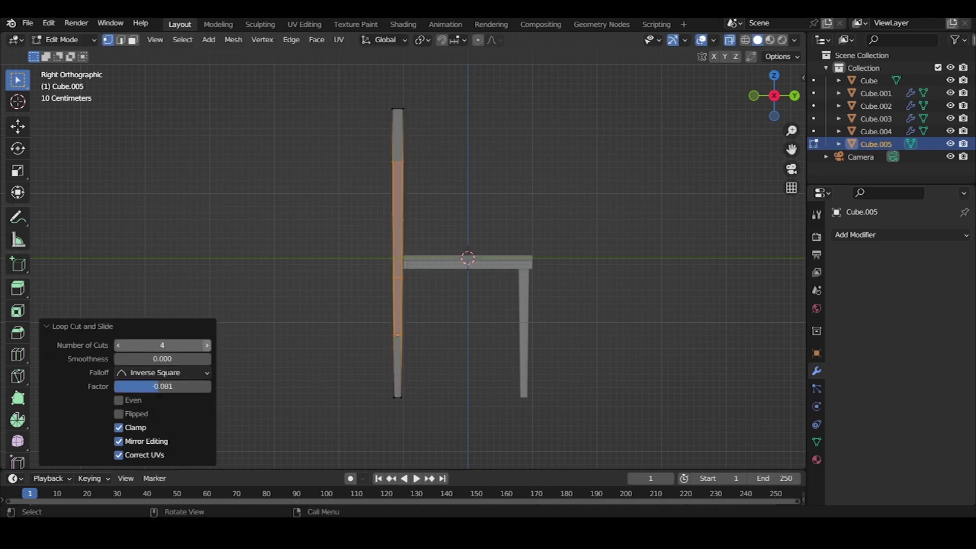
{"action": "left_click", "coordinate": [206, 345]}
{"action": "key", "text": "s"}
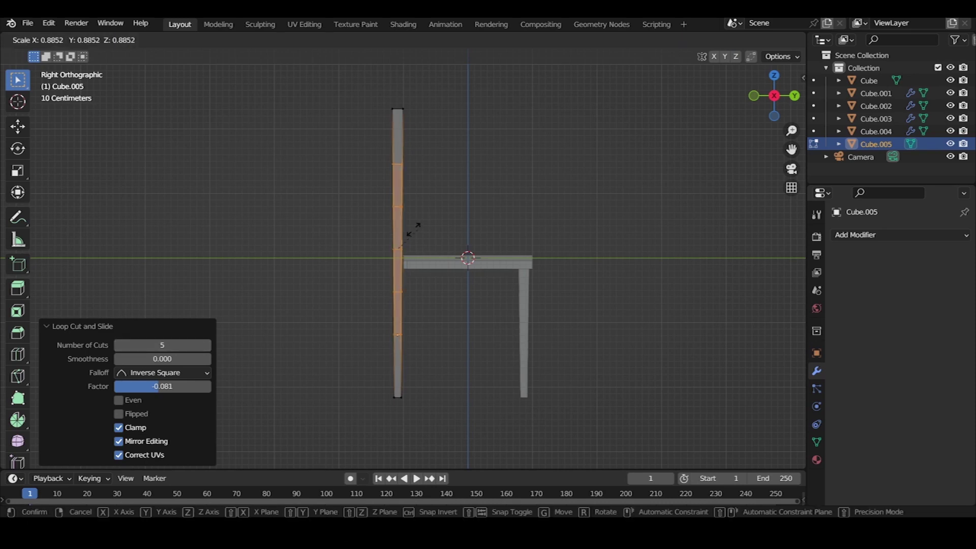
{"action": "key", "text": "z"}
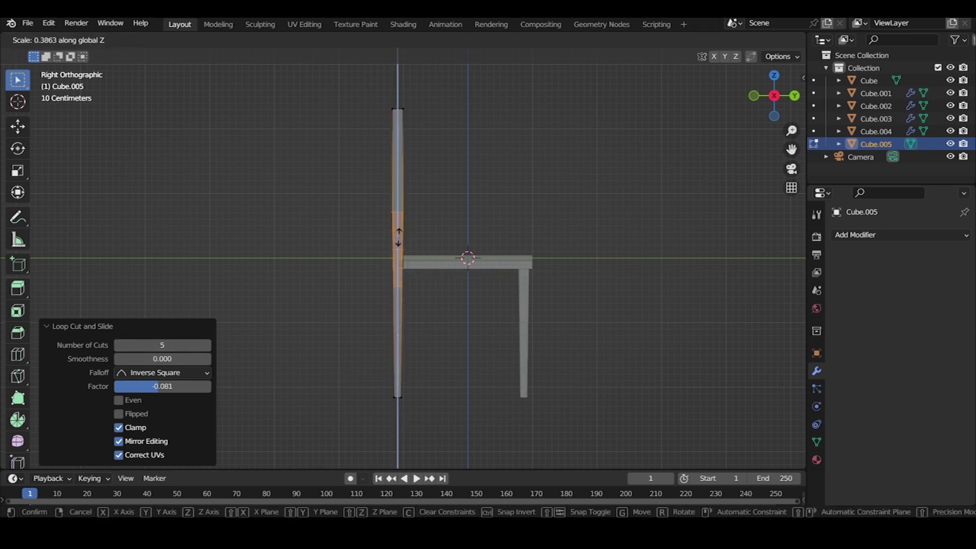
{"action": "left_click", "coordinate": [410, 236]}
Move and scale the loops along Z to spread them across the upper post
{"action": "key", "text": "g"}
{"action": "key", "text": "z"}
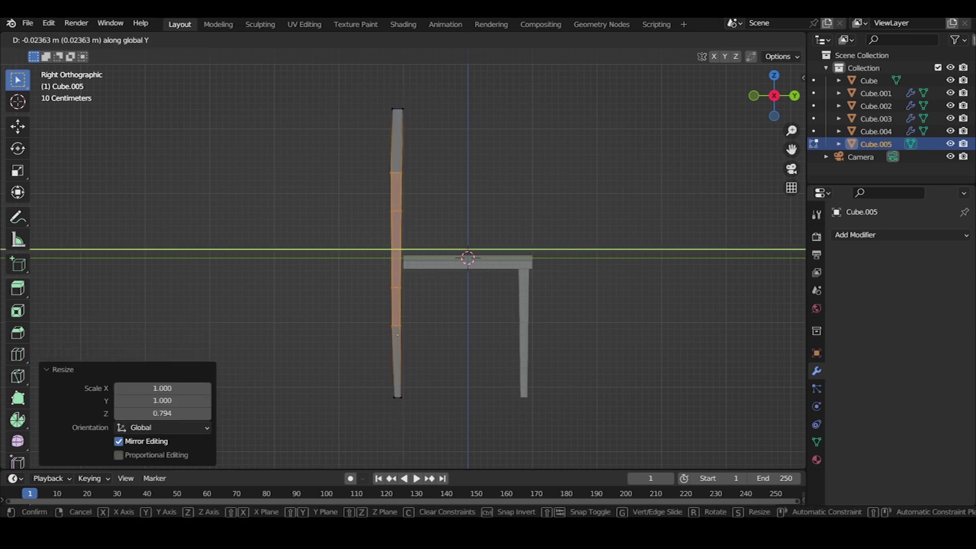
{"action": "key", "text": "s"}
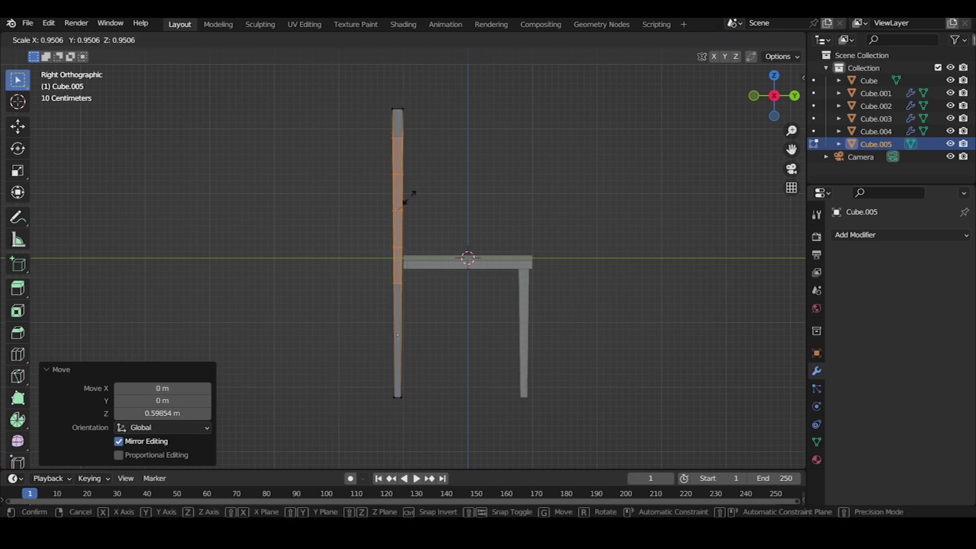
{"action": "key", "text": "z"}
{"action": "left_click", "coordinate": [404, 198]}
{"action": "key", "text": "g"}
{"action": "key", "text": "z"}
{"action": "left_click", "coordinate": [409, 181]}
{"action": "key", "text": "s"}
{"action": "key", "text": "z"}
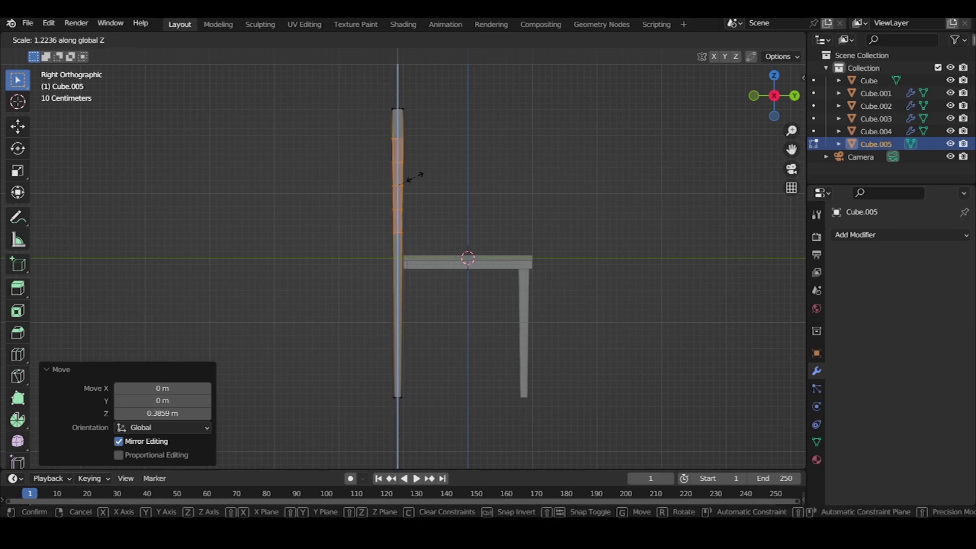
{"action": "left_click", "coordinate": [421, 178]}
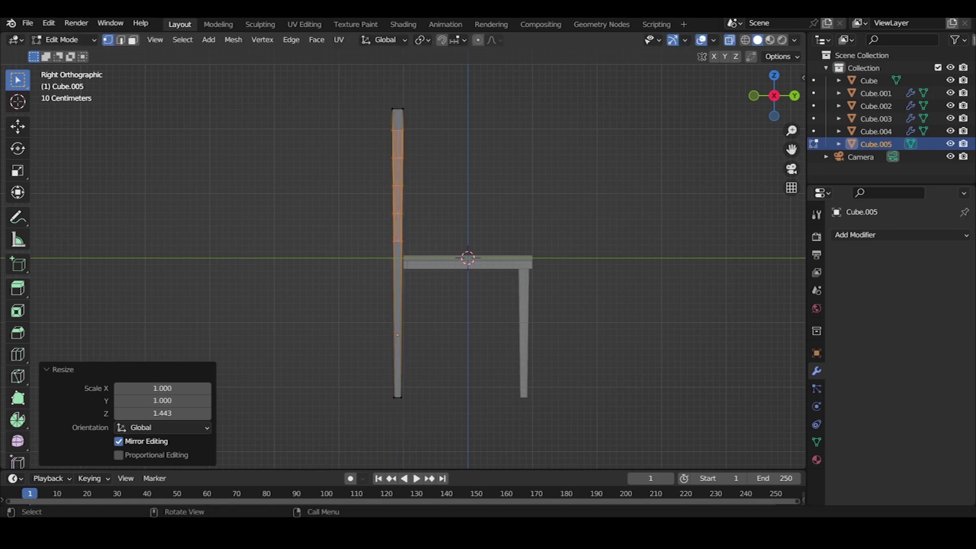
Select a vertex on the lower post and begin a loop cut there
{"action": "key", "text": "alt+a"}
{"action": "left_click_drag", "start_coordinate": [329, 303], "coordinate": [437, 358]}
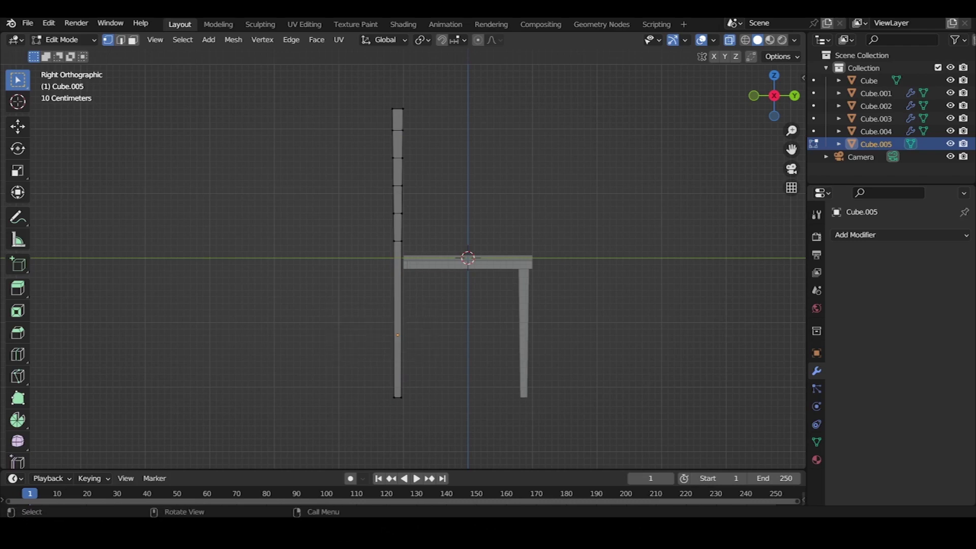
{"action": "key", "text": "ctrl+r"}
Add edge loops to the lower post and select its section beside the seat
{"action": "left_click", "coordinate": [417, 359]}
{"action": "left_click", "coordinate": [208, 342]}
{"action": "left_click_drag", "start_coordinate": [368, 226], "coordinate": [421, 285]}
{"action": "key", "text": "g"}
{"action": "key", "text": "Escape"}
With proportional editing on, push the post section along Y into a gentle bend
{"action": "key", "text": "o"}
{"action": "key", "text": "g"}
{"action": "scroll", "coordinate": [402, 259], "scroll_direction": "down", "scroll_amount": 3}
{"action": "scroll", "coordinate": [402, 259], "scroll_direction": "down", "scroll_amount": 3}
{"action": "scroll", "coordinate": [402, 259], "scroll_direction": "down", "scroll_amount": 1}
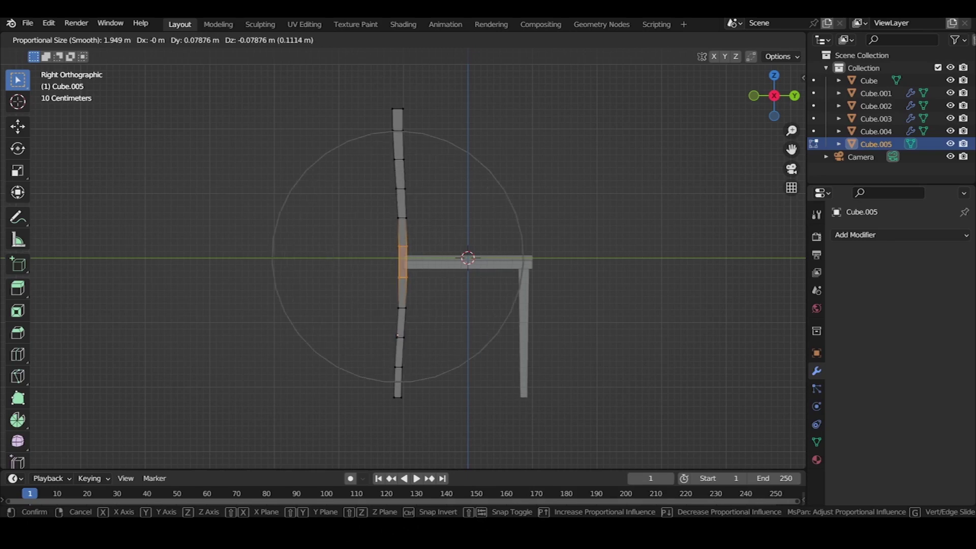
{"action": "scroll", "coordinate": [398, 259], "scroll_direction": "up", "scroll_amount": 1}
{"action": "scroll", "coordinate": [399, 259], "scroll_direction": "down", "scroll_amount": 3}
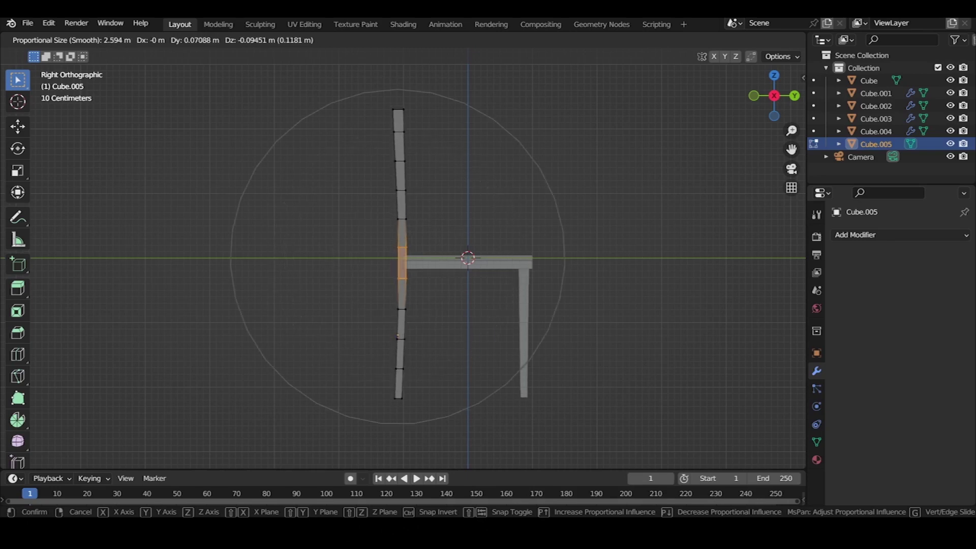
{"action": "scroll", "coordinate": [399, 259], "scroll_direction": "down", "scroll_amount": 1}
{"action": "key", "text": "z"}
{"action": "scroll", "coordinate": [402, 260], "scroll_direction": "up", "scroll_amount": 2}
{"action": "key", "text": "y"}
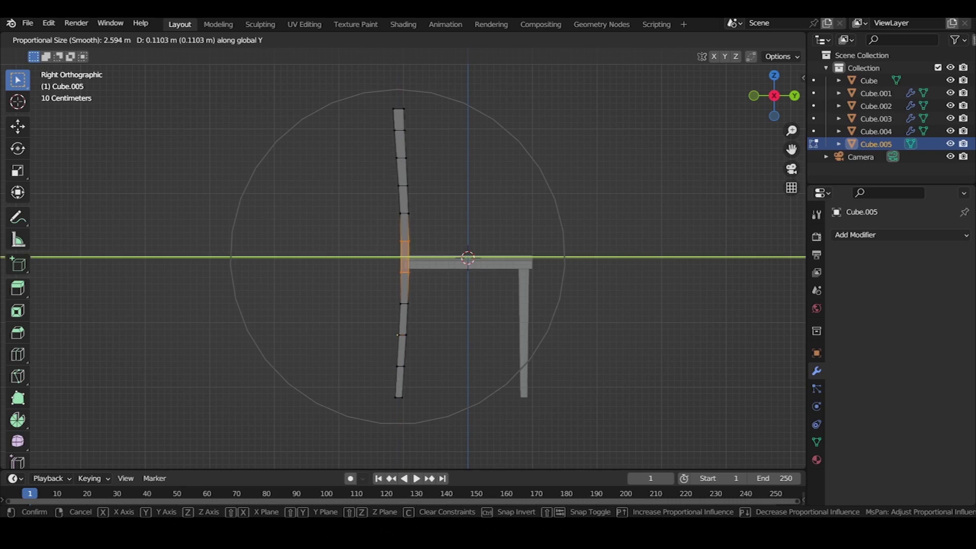
{"action": "scroll", "coordinate": [402, 259], "scroll_direction": "down", "scroll_amount": 1}
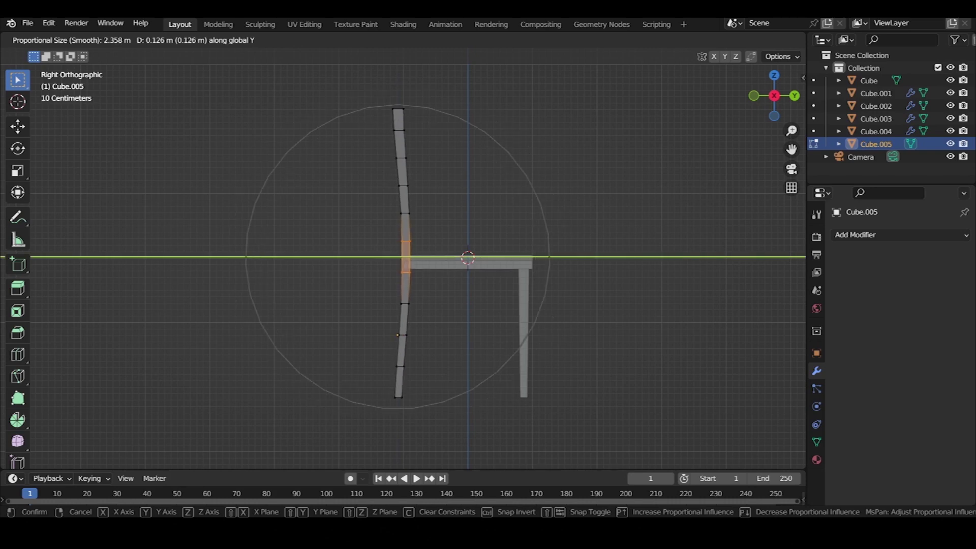
{"action": "left_click", "coordinate": [401, 259]}
Select the top of the back post and push it back along Y
{"action": "left_click", "coordinate": [399, 121]}
{"action": "left_click_drag", "start_coordinate": [356, 89], "coordinate": [422, 238]}
{"action": "left_click", "coordinate": [397, 110]}
{"action": "key", "text": "g"}
{"action": "key", "text": "y"}
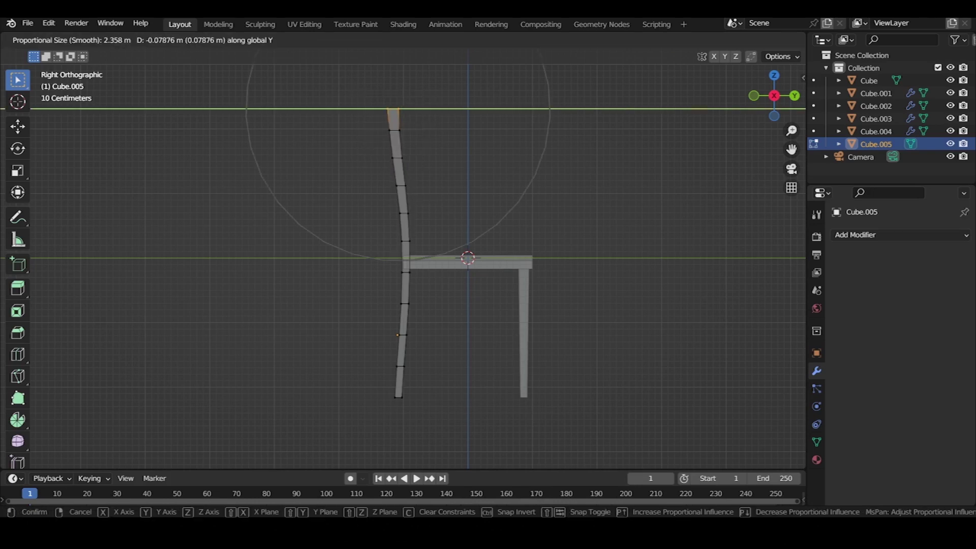
{"action": "left_click", "coordinate": [434, 110]}
Tilt the post's top around the X axis and return to Object Mode
{"action": "key", "text": "r"}
{"action": "scroll", "coordinate": [435, 109], "scroll_direction": "up", "scroll_amount": 7}
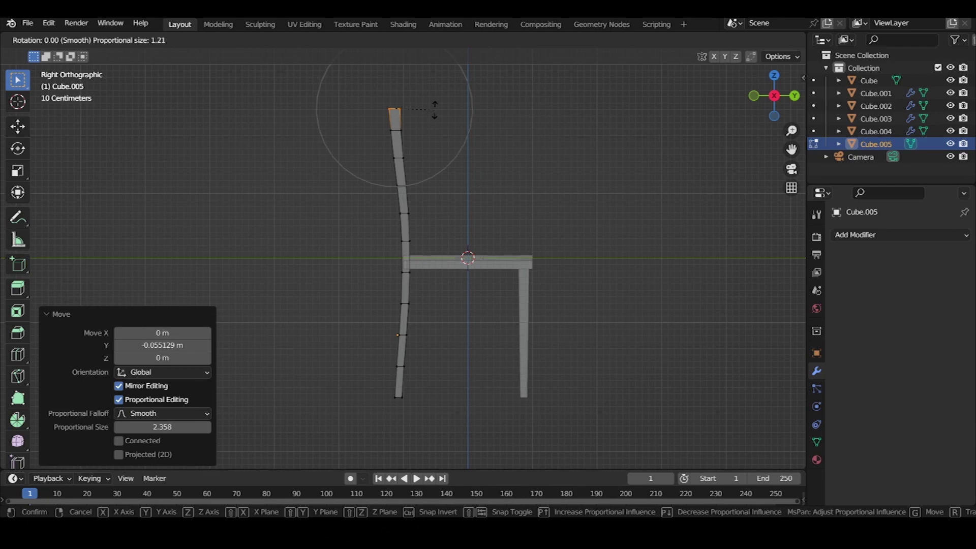
{"action": "key", "text": "x"}
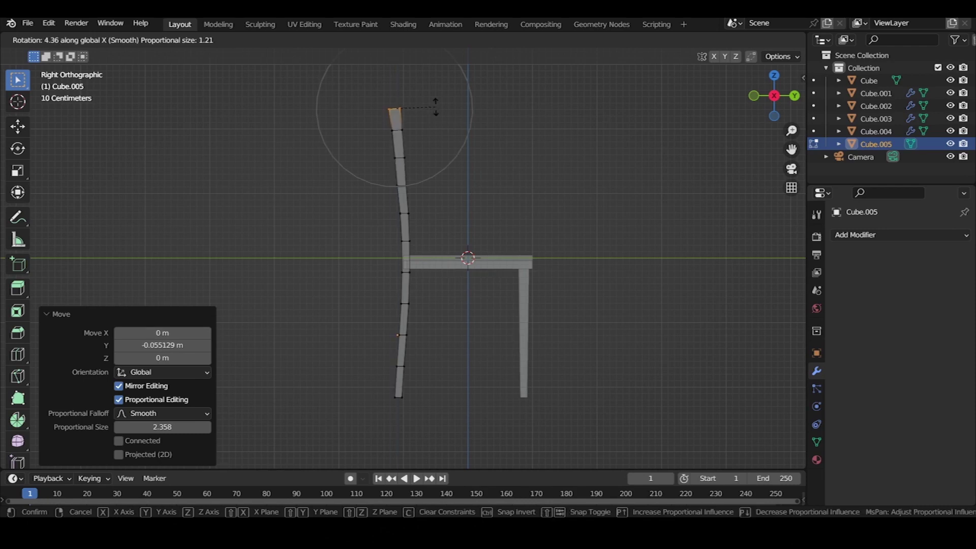
{"action": "key", "text": "Escape"}
{"action": "scroll", "coordinate": [435, 107], "scroll_direction": "down", "scroll_amount": 3}
{"action": "key", "text": "Tab"}
{"action": "middle_click_drag", "start_coordinate": [436, 106], "coordinate": [386, 153]}
Give the back post a Mirror modifier with Cube as the mirror object
{"action": "left_click", "coordinate": [386, 254]}
{"action": "scroll", "coordinate": [386, 254], "scroll_direction": "up", "scroll_amount": 3}
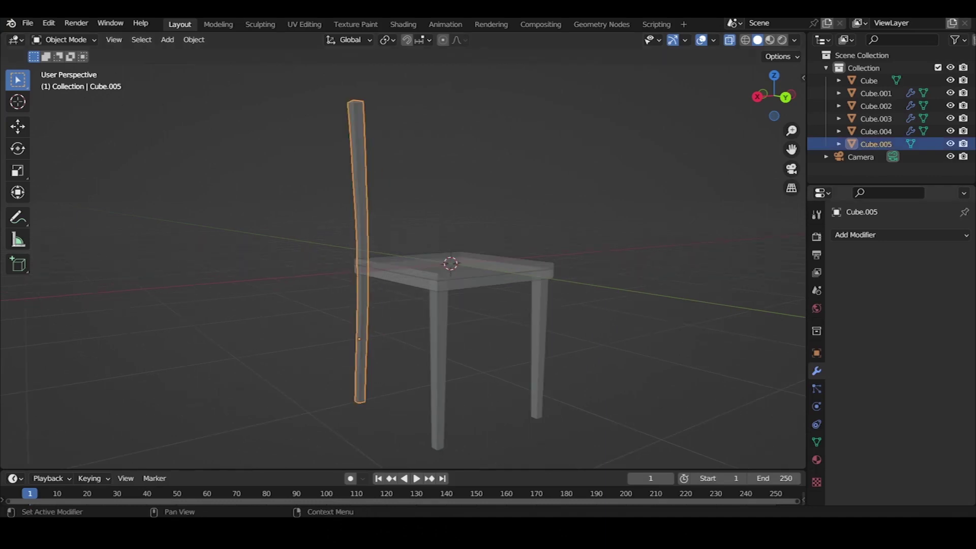
{"action": "left_click", "coordinate": [864, 234]}
{"action": "left_click", "coordinate": [708, 380]}
{"action": "middle_click_drag", "start_coordinate": [707, 379], "coordinate": [660, 366]}
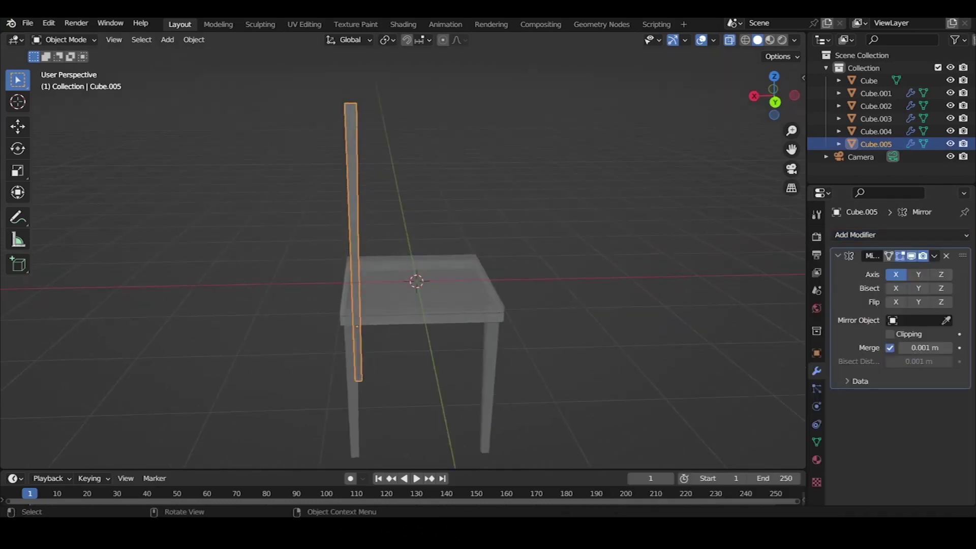
{"action": "left_click", "coordinate": [946, 321]}
{"action": "left_click", "coordinate": [419, 259]}
{"action": "mouse_move", "coordinate": [420, 259]}
{"action": "middle_mouse_down"}
{"action": "mouse_move", "coordinate": [595, 218]}
{"action": "mouse_move", "coordinate": [508, 229]}
{"action": "mouse_move", "coordinate": [564, 231]}
{"action": "middle_mouse_up"}
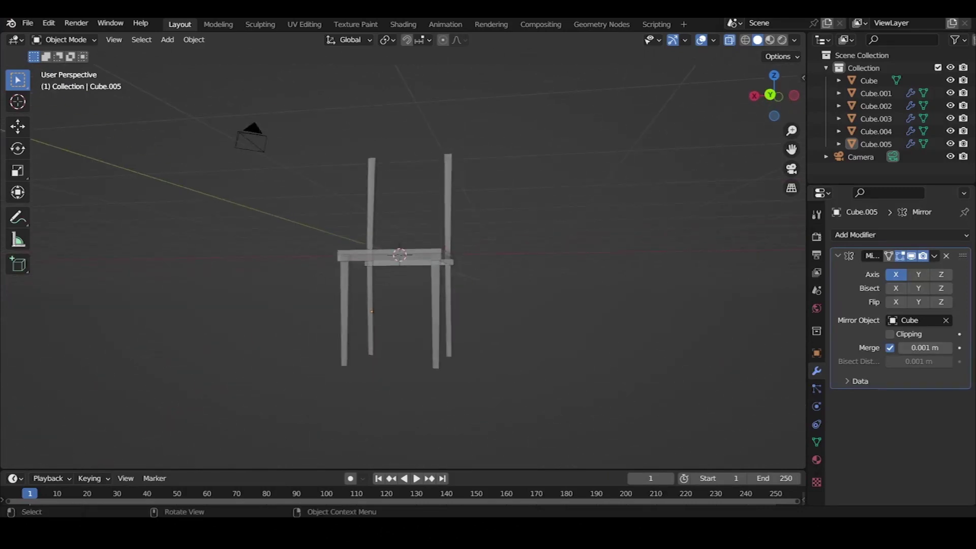
{"action": "middle_click_drag", "start_coordinate": [437, 254], "coordinate": [386, 256]}
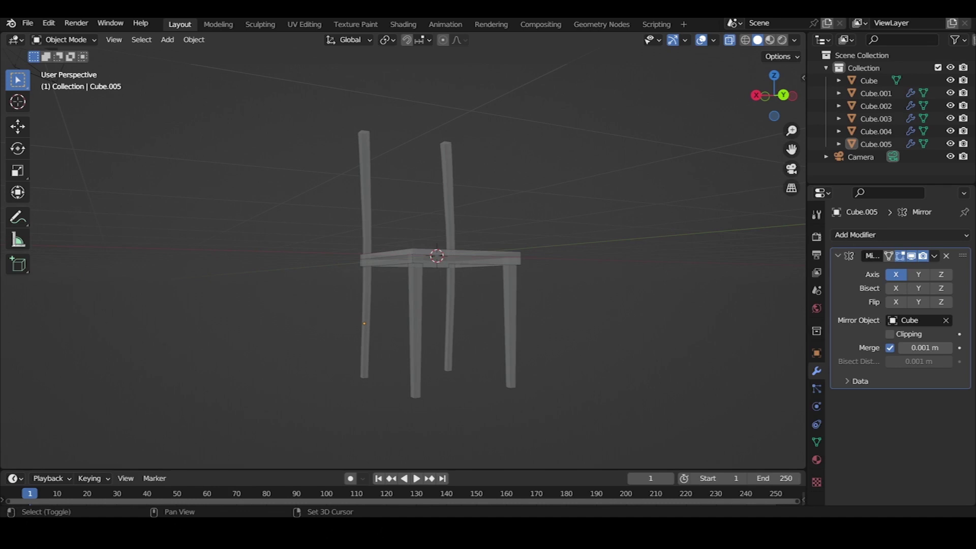
{"action": "key", "text": "shift+a"}
Add a new cube, shrink it to a small block, and view from the left
{"action": "left_click", "coordinate": [564, 272]}
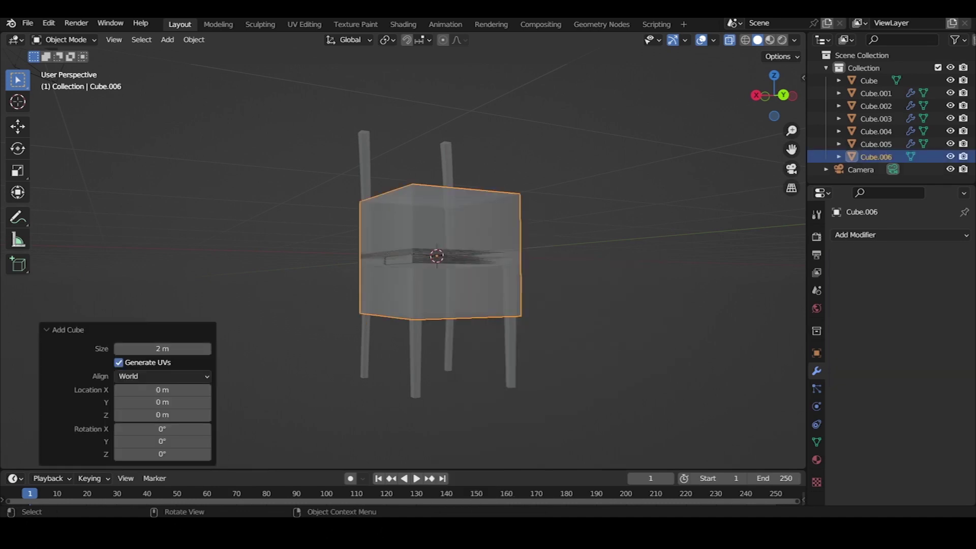
{"action": "key", "text": "s"}
{"action": "left_click", "coordinate": [442, 259]}
{"action": "middle_click_drag", "start_coordinate": [447, 259], "coordinate": [558, 268]}
{"action": "key", "text": "s"}
{"action": "left_click", "coordinate": [536, 257]}
{"action": "key", "text": "grave"}
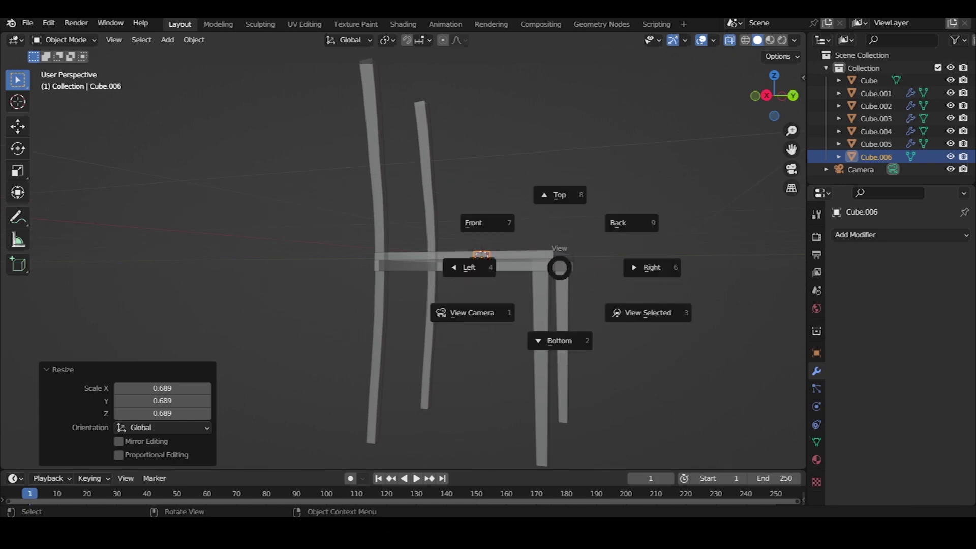
{"action": "left_click", "coordinate": [469, 267]}
Move the small cube down and forward onto the front leg, shrinking it to leg width
{"action": "key", "text": "g"}
{"action": "key", "text": "z"}
{"action": "key", "text": "Return"}
{"action": "key", "text": "g"}
{"action": "key", "text": "y"}
{"action": "key", "text": "Return"}
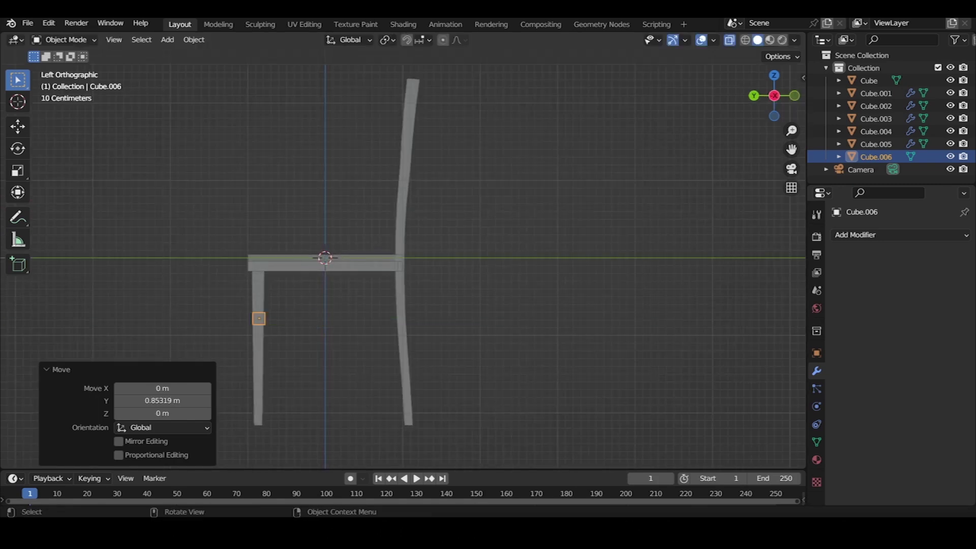
{"action": "scroll", "coordinate": [233, 293], "scroll_direction": "up", "scroll_amount": 5}
{"action": "middle_click_drag", "start_coordinate": [358, 341], "coordinate": [532, 287], "text": "shift"}
{"action": "key", "text": "s"}
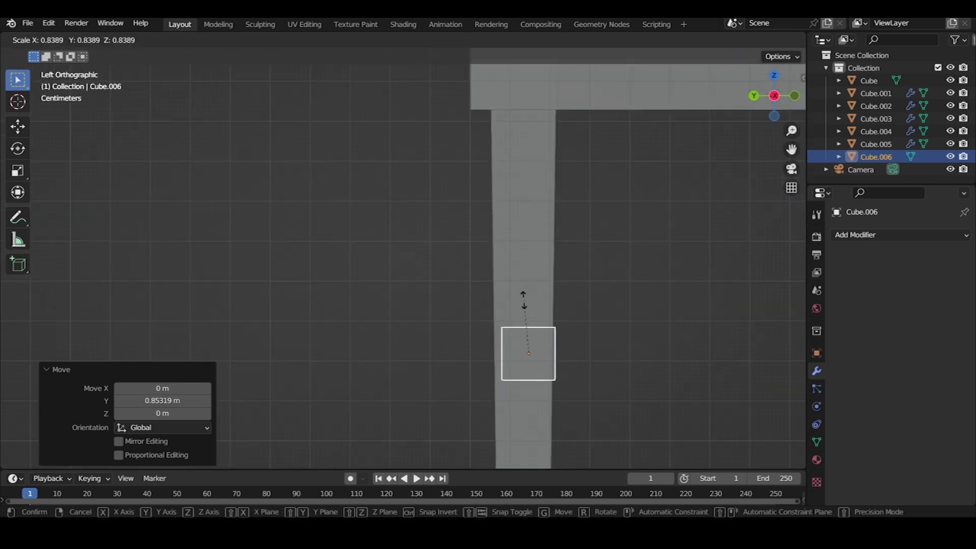
{"action": "key", "text": "Return"}
Centre the cube on the leg, raise it slightly and enlarge it a little
{"action": "key", "text": "g"}
{"action": "key", "text": "z"}
{"action": "key", "text": "y"}
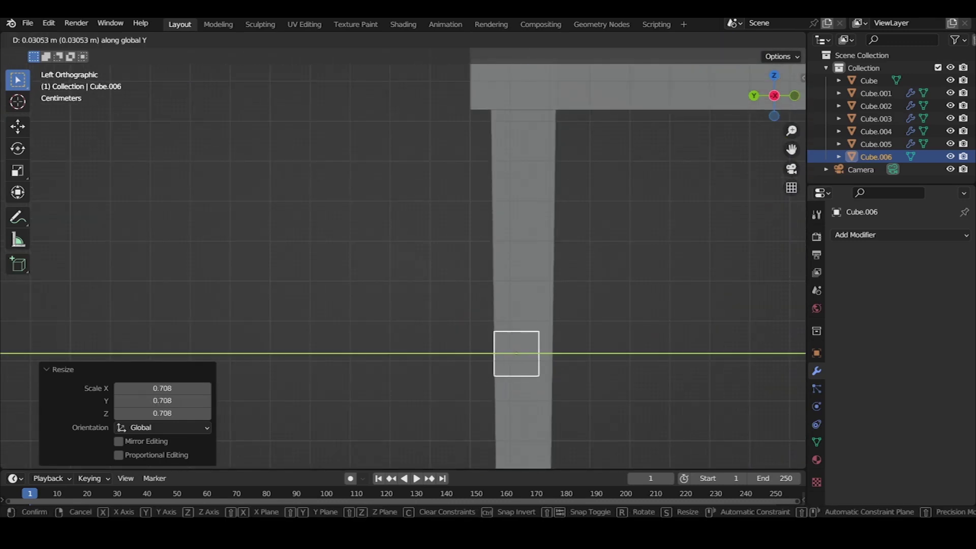
{"action": "key", "text": "Return"}
{"action": "key", "text": "g"}
{"action": "key", "text": "z"}
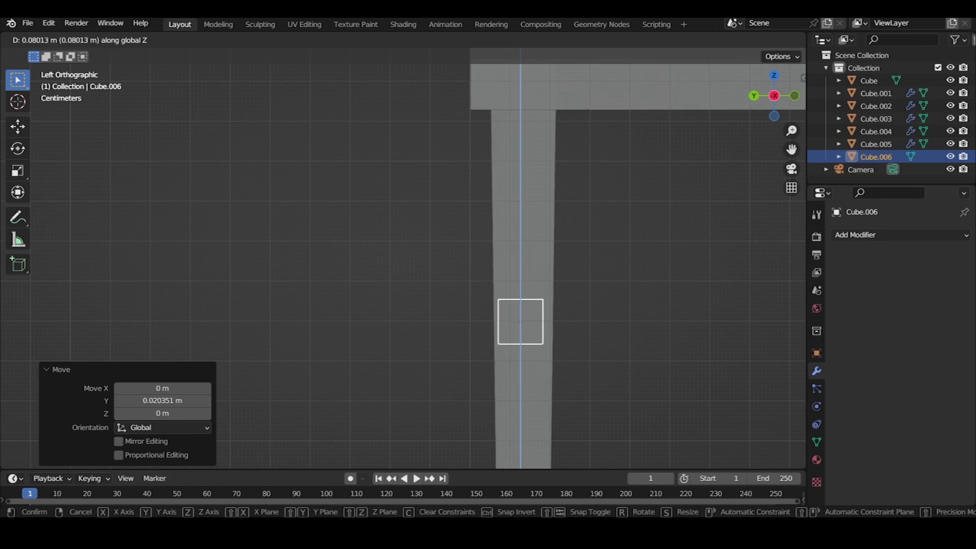
{"action": "key", "text": "Return"}
{"action": "key", "text": "s"}
{"action": "key", "text": "Return"}
Nudge the cube front-to-back into place on the leg
{"action": "key", "text": "g"}
{"action": "key", "text": "x"}
{"action": "key", "text": "y"}
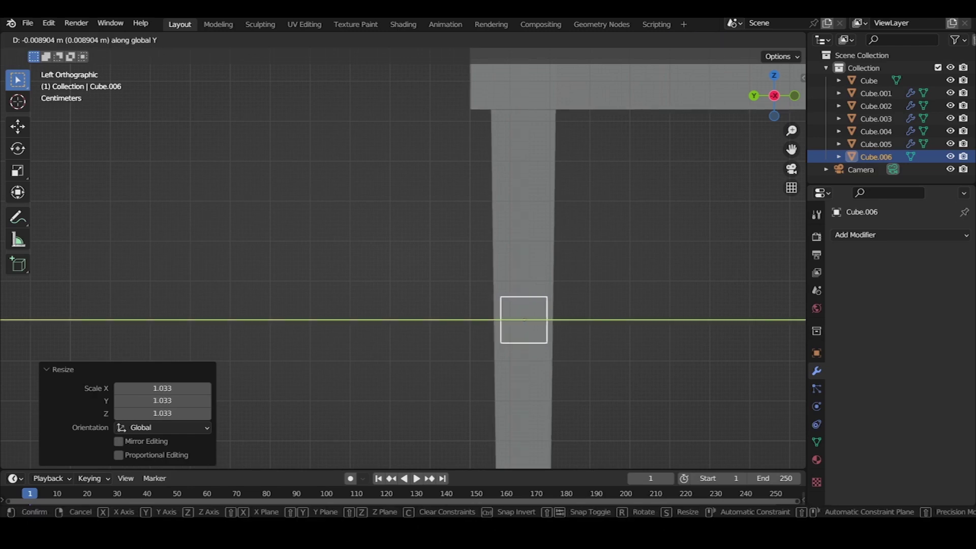
{"action": "key", "text": "Return"}
{"action": "scroll", "coordinate": [508, 285], "scroll_direction": "down", "scroll_amount": 2}
{"action": "middle_click_drag", "start_coordinate": [508, 284], "coordinate": [561, 290]}
Stretch the cube along X into a bar spanning the two side legs
{"action": "key", "text": "s"}
{"action": "key", "text": "z"}
{"action": "key", "text": "x"}
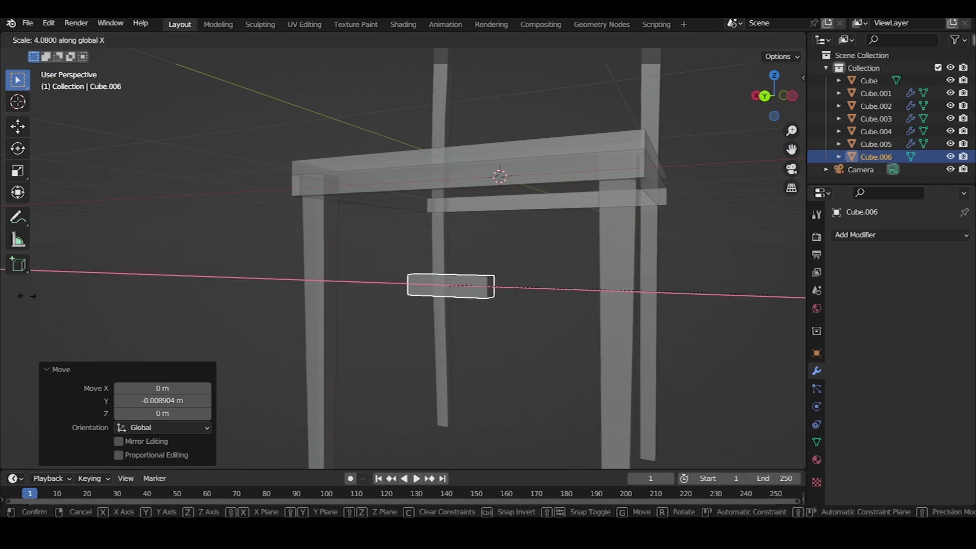
{"action": "key", "text": "Return"}
{"action": "middle_click_drag", "start_coordinate": [219, 298], "coordinate": [315, 285]}
{"action": "key", "text": "s"}
{"action": "key", "text": "x"}
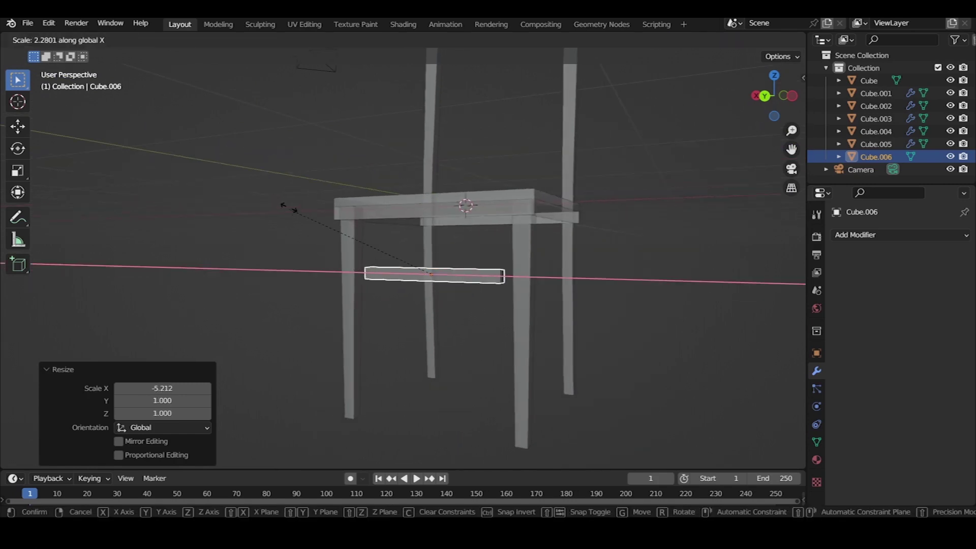
{"action": "left_click", "coordinate": [257, 189]}
{"action": "left_click", "coordinate": [256, 189]}
Apply rotation and scale to the new crossbar
{"action": "middle_click_drag", "start_coordinate": [305, 254], "coordinate": [381, 254]}
{"action": "left_click", "coordinate": [355, 271]}
{"action": "key", "text": "ctrl+a"}
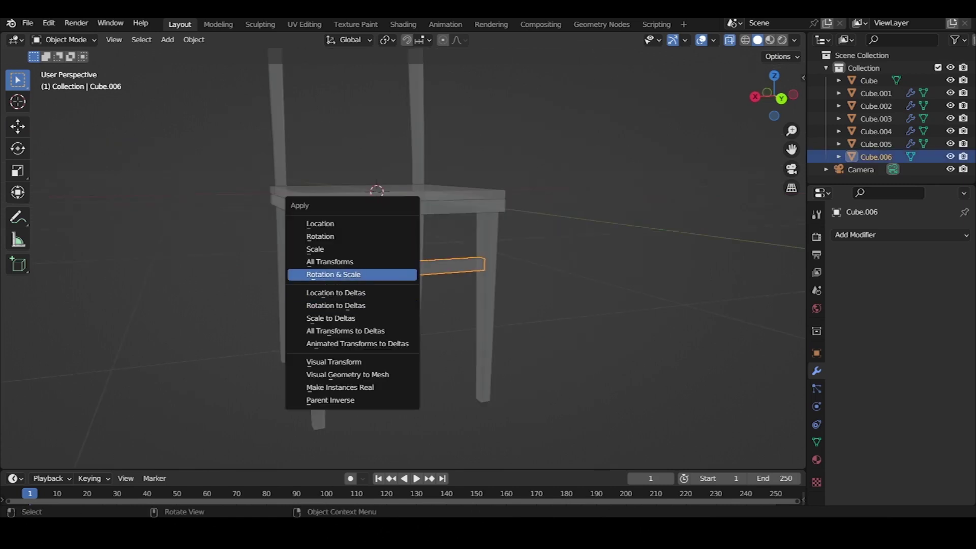
{"action": "left_click", "coordinate": [336, 293]}
{"action": "middle_click_drag", "start_coordinate": [335, 293], "coordinate": [376, 254]}
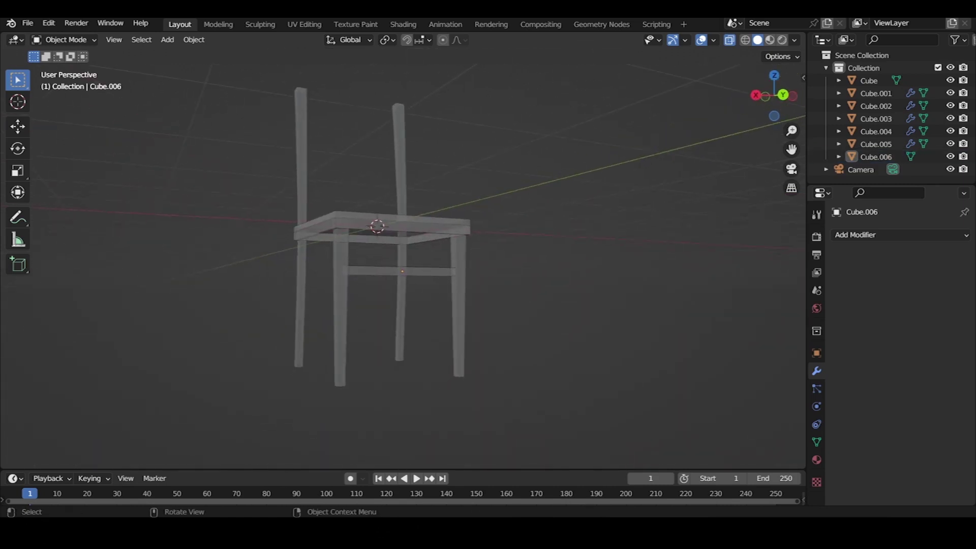
Lower the crossbar along Z to sit below the seat, then deselect it
{"action": "middle_click_drag", "start_coordinate": [381, 254], "coordinate": [330, 264]}
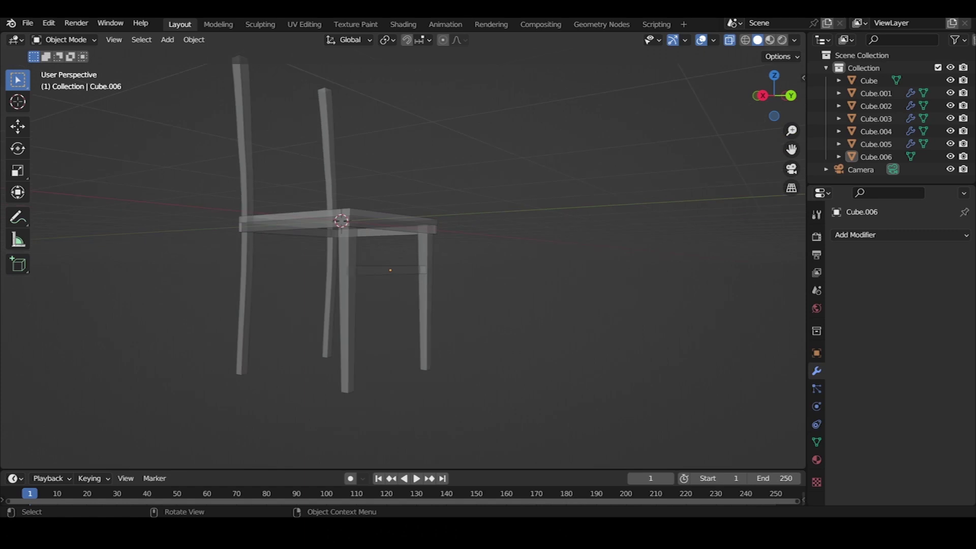
{"action": "scroll", "coordinate": [371, 277], "scroll_direction": "up", "scroll_amount": 3}
{"action": "left_click", "coordinate": [371, 277]}
{"action": "key", "text": "g"}
{"action": "key", "text": "z"}
{"action": "left_click", "coordinate": [370, 285]}
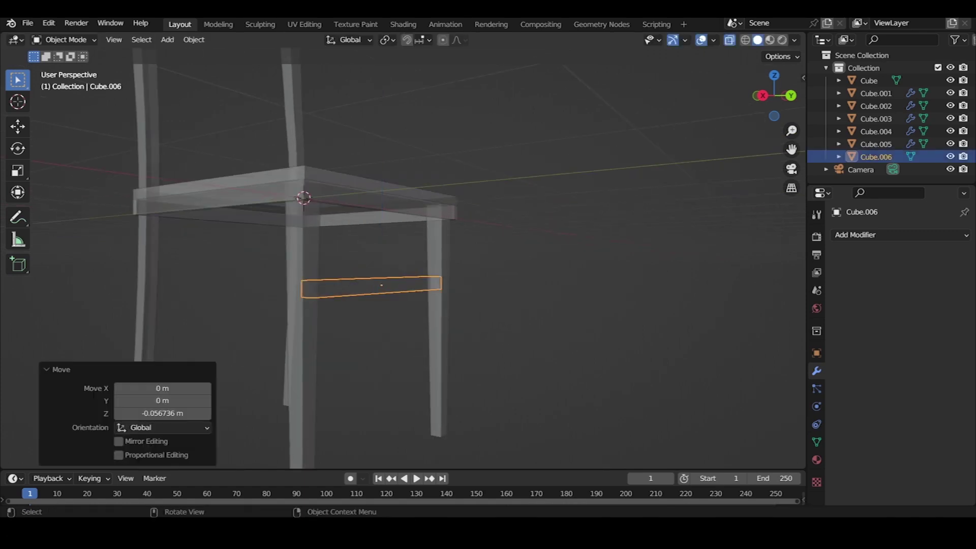
{"action": "left_click", "coordinate": [508, 331]}
Orbit and zoom around the chair to inspect the new crossbar
{"action": "scroll", "coordinate": [356, 254], "scroll_direction": "down", "scroll_amount": 2}
{"action": "middle_click_drag", "start_coordinate": [356, 254], "coordinate": [407, 254]}
{"action": "mouse_move", "coordinate": [336, 224]}
{"action": "middle_mouse_down"}
{"action": "mouse_move", "coordinate": [157, 83]}
{"action": "mouse_move", "coordinate": [163, 129]}
{"action": "middle_mouse_up"}
{"action": "scroll", "coordinate": [108, 66], "scroll_direction": "up", "scroll_amount": 3}
{"action": "scroll", "coordinate": [106, 66], "scroll_direction": "down", "scroll_amount": 2}
{"action": "scroll", "coordinate": [163, 129], "scroll_direction": "up", "scroll_amount": 3}
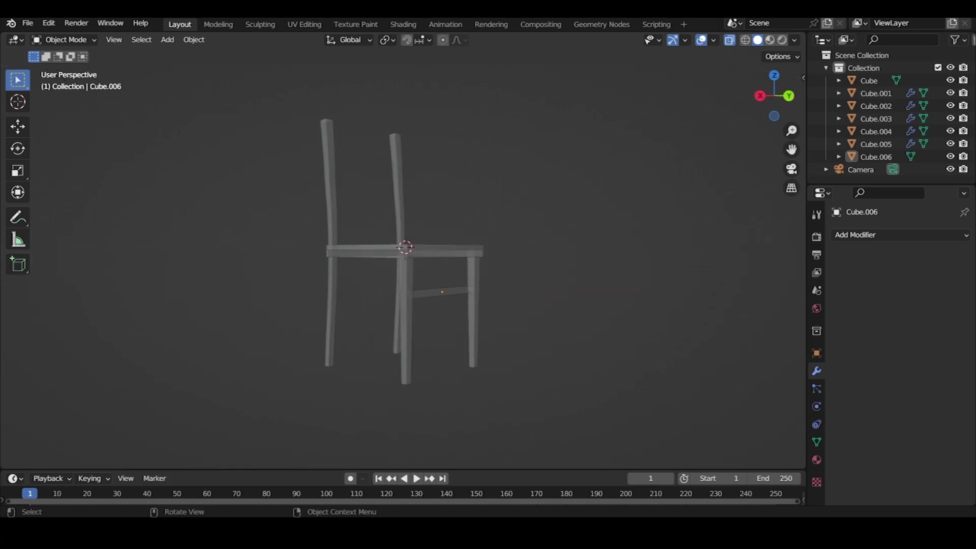
{"action": "mouse_move", "coordinate": [407, 254]}
{"action": "middle_mouse_down"}
{"action": "mouse_move", "coordinate": [376, 305]}
{"action": "mouse_move", "coordinate": [386, 297]}
{"action": "middle_mouse_up"}
Duplicate the crossbar and, in top view, shift the copy sideways along X
{"action": "left_click", "coordinate": [453, 291]}
{"action": "key", "text": "shift+d"}
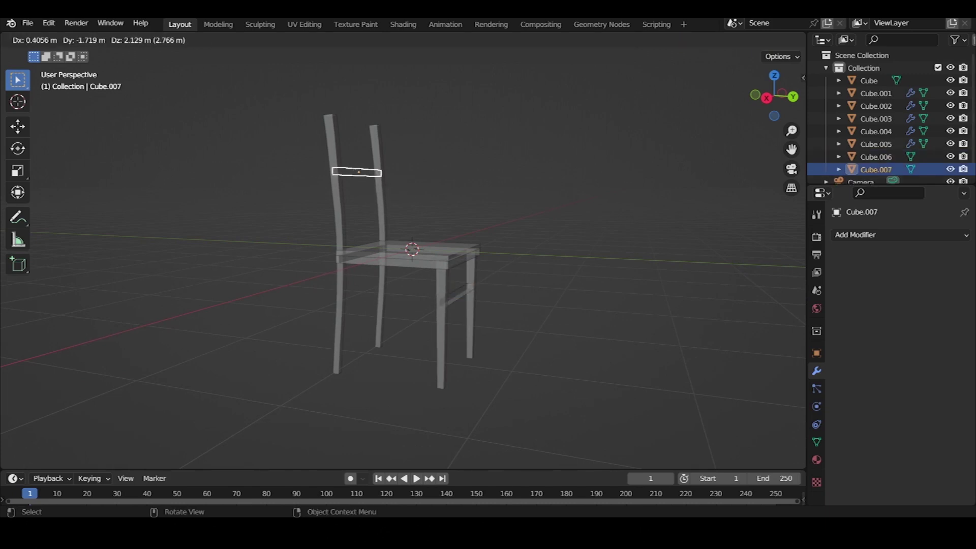
{"action": "key", "text": "Return"}
{"action": "middle_click_drag", "start_coordinate": [406, 254], "coordinate": [397, 295]}
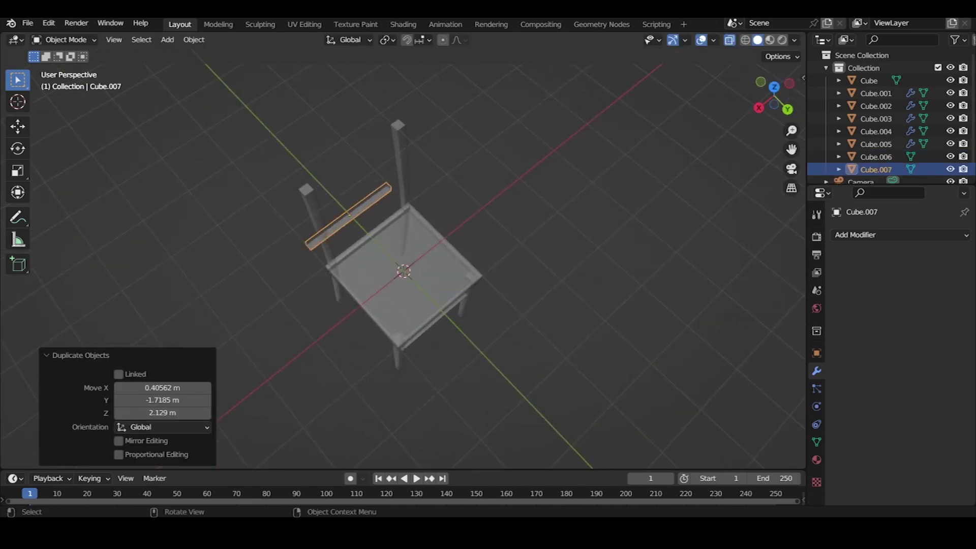
{"action": "key", "text": "KP_7"}
{"action": "key", "text": "g"}
{"action": "key", "text": "x"}
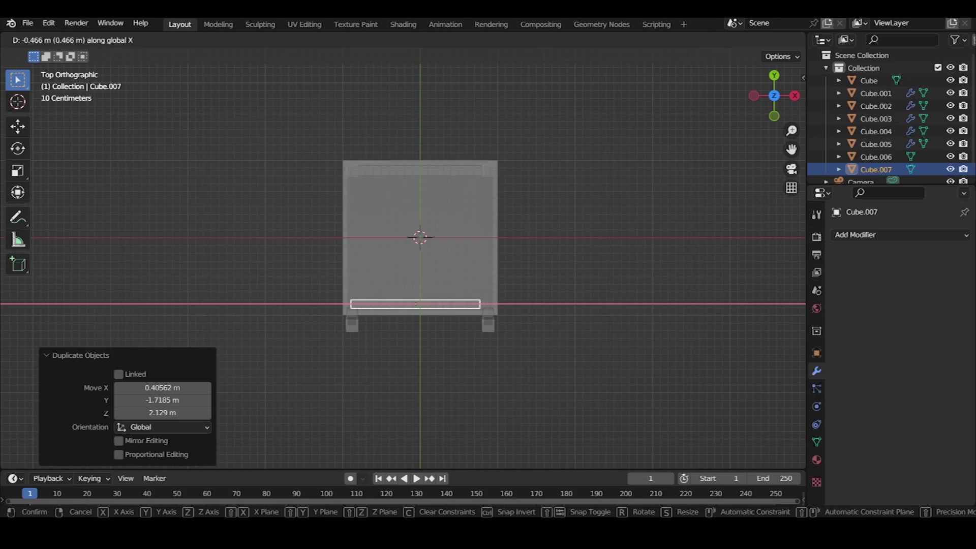
{"action": "key", "text": "Return"}
Move the copy along Y to sit between the two back posts
{"action": "scroll", "coordinate": [402, 258], "scroll_direction": "up", "scroll_amount": 2}
{"action": "key", "text": "g"}
{"action": "key", "text": "y"}
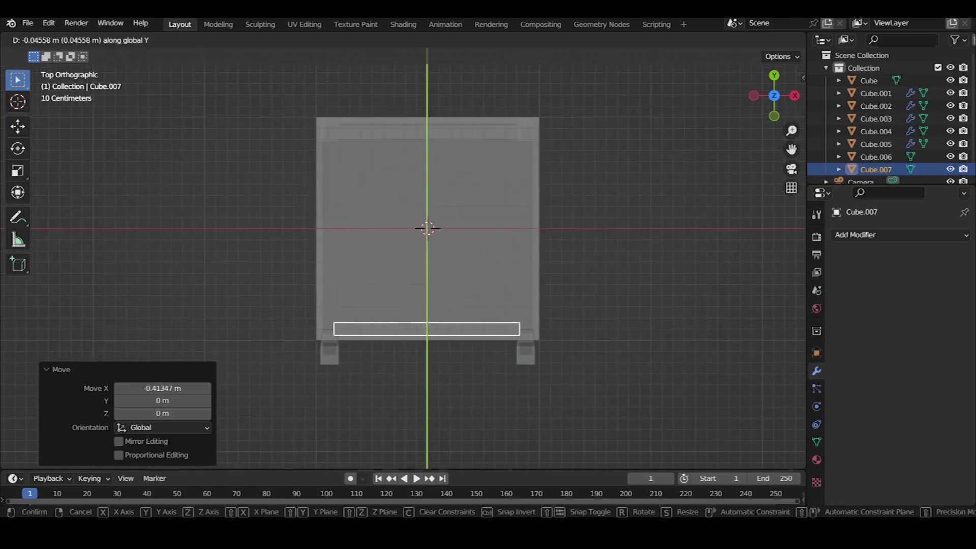
{"action": "key", "text": "Return"}
{"action": "middle_click_drag", "start_coordinate": [407, 254], "coordinate": [356, 214]}
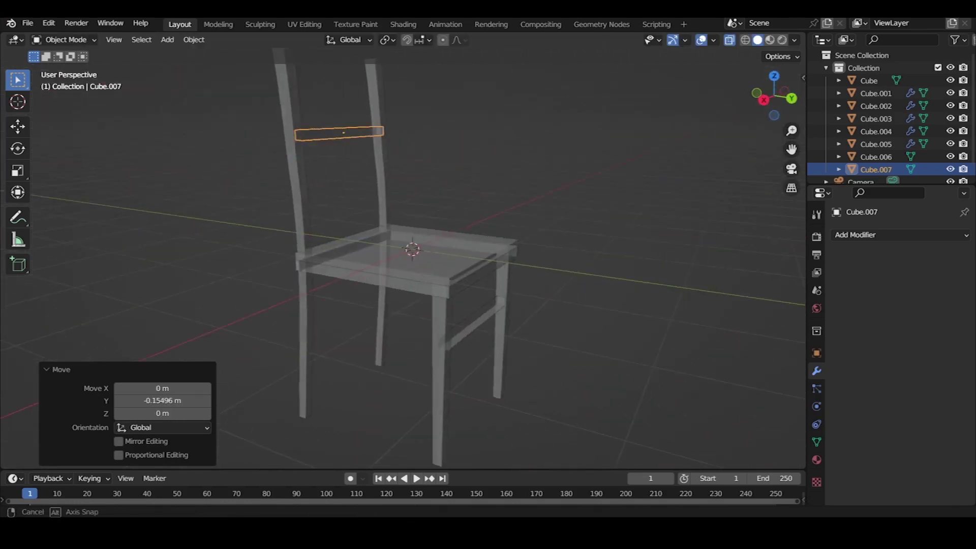
{"action": "middle_click_drag", "start_coordinate": [406, 254], "coordinate": [457, 254]}
{"action": "key", "text": "g"}
{"action": "key", "text": "x"}
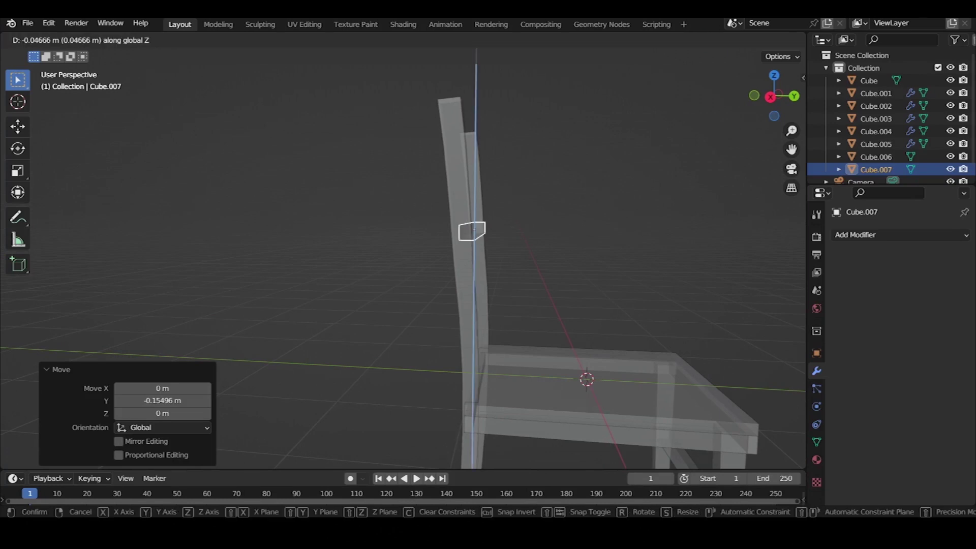
{"action": "key", "text": "y"}
{"action": "key", "text": "Return"}
Scale the copy thinner along Y into a slim backrest slat
{"action": "middle_click_drag", "start_coordinate": [407, 254], "coordinate": [356, 233]}
{"action": "key", "text": "s"}
{"action": "key", "text": "x"}
{"action": "key", "text": "y"}
{"action": "left_click", "coordinate": [498, 211]}
{"action": "mouse_move", "coordinate": [498, 211]}
{"action": "middle_mouse_down"}
{"action": "mouse_move", "coordinate": [519, 275]}
{"action": "mouse_move", "coordinate": [584, 219]}
{"action": "mouse_move", "coordinate": [473, 234]}
{"action": "middle_mouse_up"}
Add five loop cuts along the backrest slat Cube.007 without sliding them
{"action": "key", "text": "Tab"}
{"action": "key", "text": "ctrl+r"}
{"action": "left_click", "coordinate": [470, 232]}
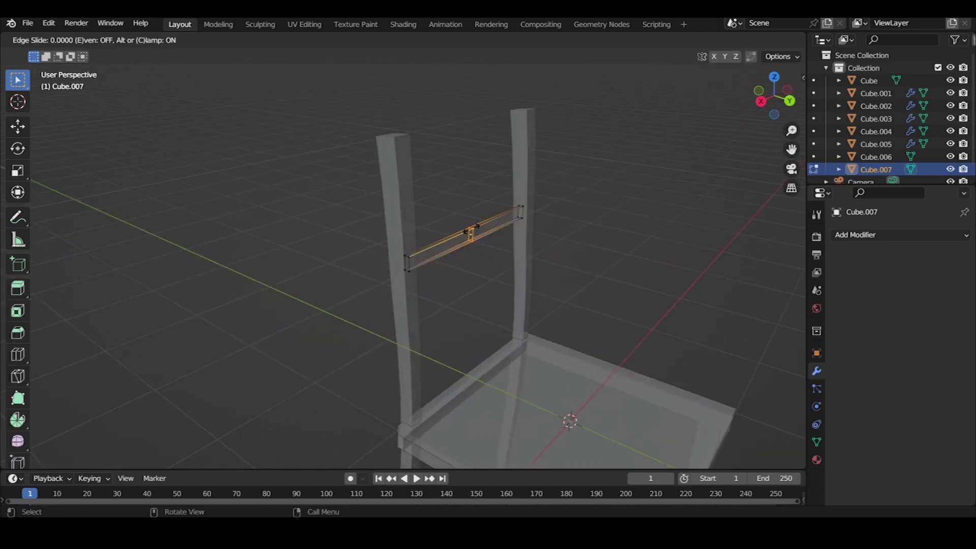
{"action": "left_click", "coordinate": [471, 230]}
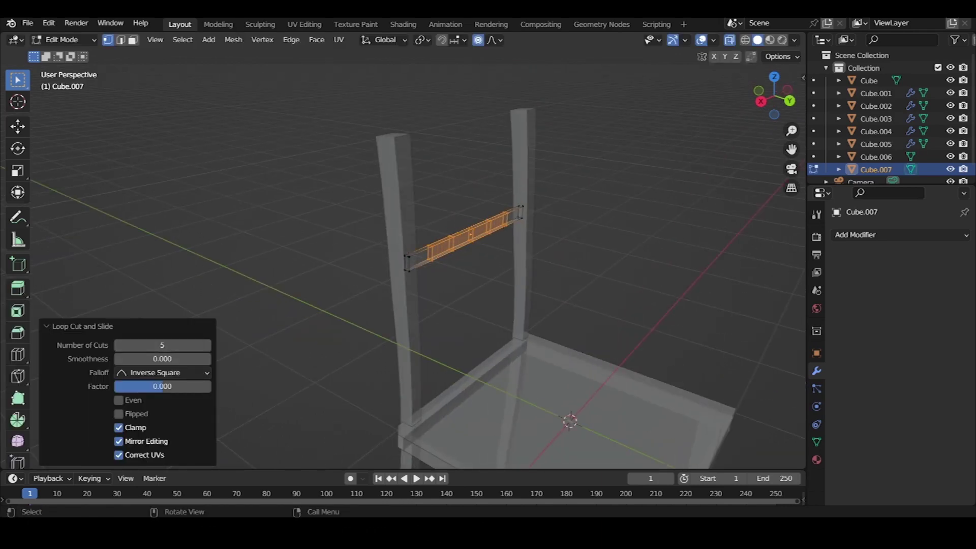
{"action": "key", "text": "Tab"}
{"action": "left_click", "coordinate": [467, 233]}
{"action": "key", "text": "Tab"}
Orbit around the chair back to check the cuts, then return to Object Mode and reselect the slat
{"action": "middle_click_drag", "start_coordinate": [467, 234], "coordinate": [498, 229]}
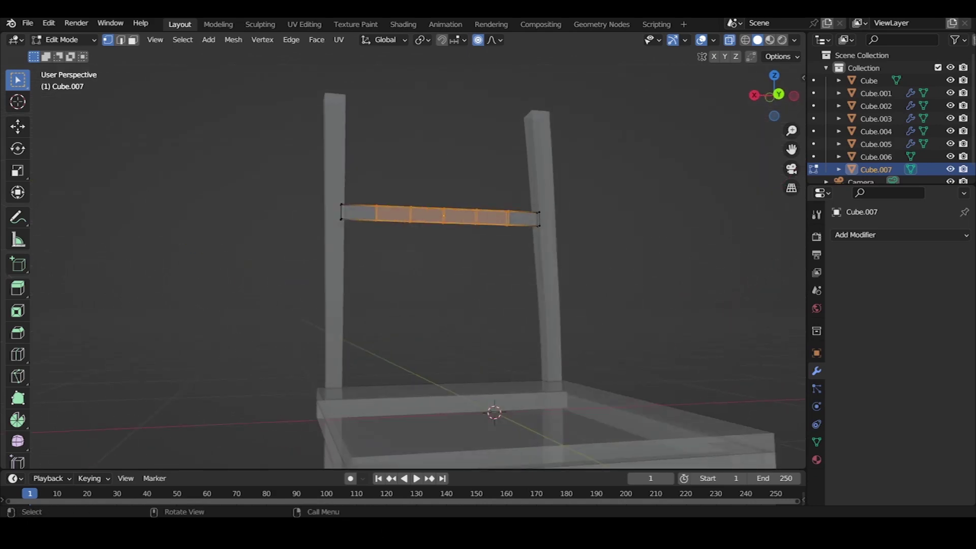
{"action": "middle_click_drag", "start_coordinate": [468, 233], "coordinate": [508, 234]}
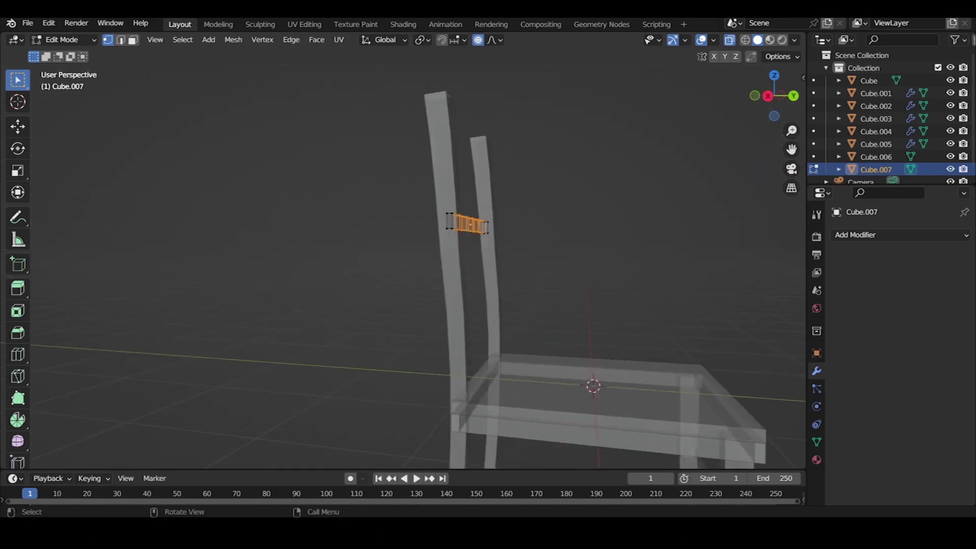
{"action": "scroll", "coordinate": [417, 270], "scroll_direction": "down", "scroll_amount": 1}
{"action": "middle_click_drag", "start_coordinate": [457, 254], "coordinate": [508, 254]}
{"action": "key", "text": "Tab"}
{"action": "left_click_drag", "start_coordinate": [242, 194], "coordinate": [414, 242]}
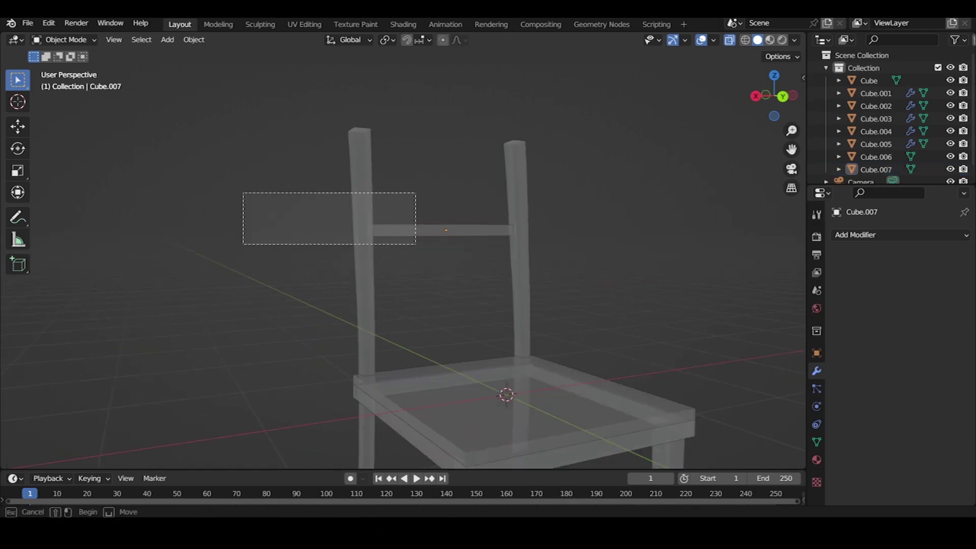
Duplicate the backrest slat straight upward to form a second slat
{"action": "left_click", "coordinate": [442, 230]}
{"action": "key", "text": "g"}
{"action": "key", "text": "z"}
{"action": "key", "text": "x"}
{"action": "key", "text": "z"}
{"action": "key", "text": "Escape"}
{"action": "key", "text": "z"}
{"action": "key", "text": "Return"}
Align the new slat with the posts along Y, then duplicate a third slat above it
{"action": "mouse_move", "coordinate": [457, 254]}
{"action": "middle_mouse_down"}
{"action": "mouse_move", "coordinate": [533, 254]}
{"action": "mouse_move", "coordinate": [508, 243]}
{"action": "middle_mouse_up"}
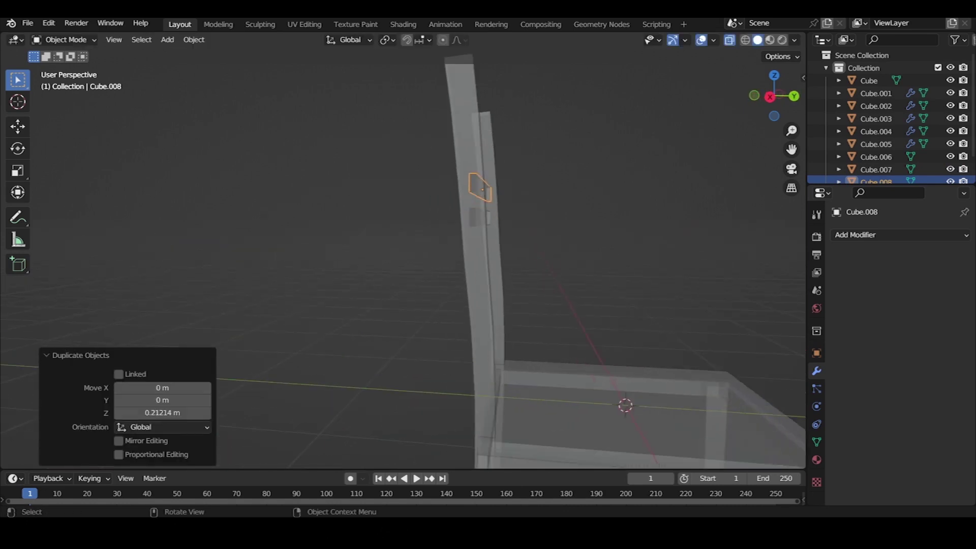
{"action": "key", "text": "g"}
{"action": "key", "text": "y"}
{"action": "key", "text": "Return"}
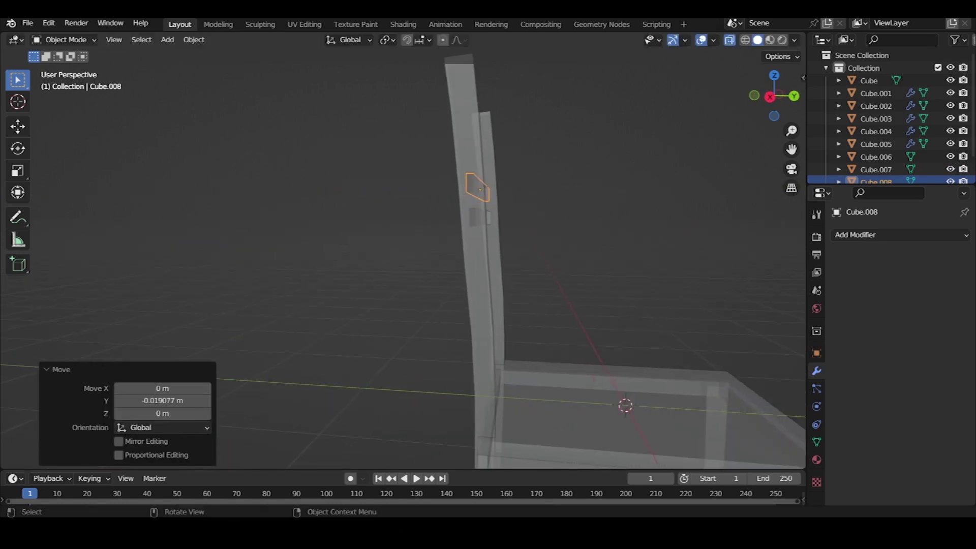
{"action": "middle_click_drag", "start_coordinate": [458, 254], "coordinate": [508, 254]}
{"action": "key", "text": "shift+d"}
{"action": "key", "text": "z"}
{"action": "key", "text": "Return"}
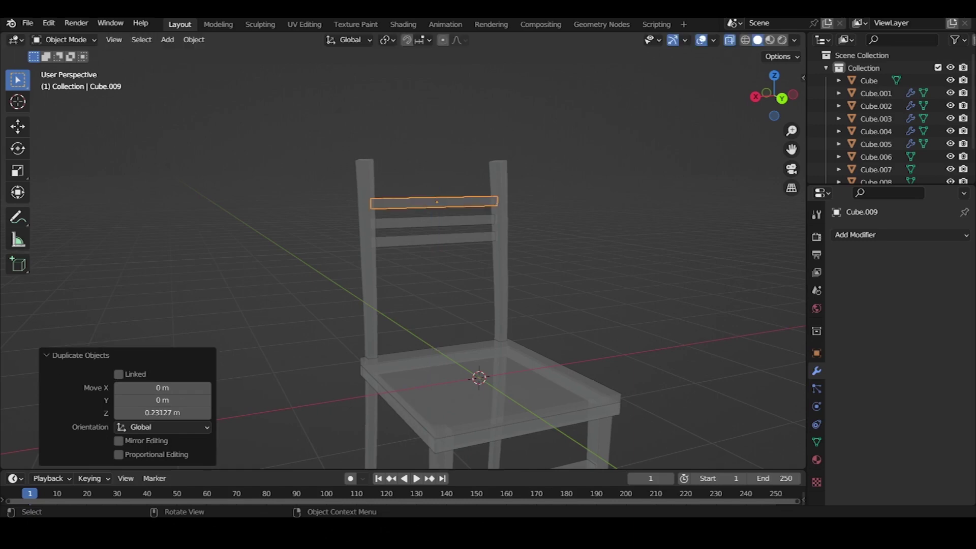
Raise all three back slats together, then put the top slat, Cube.009, into Edit Mode
{"action": "key", "text": "a"}
{"action": "left_click", "coordinate": [434, 202]}
{"action": "left_click", "coordinate": [434, 221], "text": "shift"}
{"action": "left_click", "coordinate": [434, 239], "text": "shift"}
{"action": "key", "text": "g"}
{"action": "key", "text": "z"}
{"action": "key", "text": "Return"}
{"action": "left_click", "coordinate": [439, 199]}
{"action": "middle_click_drag", "start_coordinate": [457, 305], "coordinate": [533, 254]}
{"action": "key", "text": "Tab"}
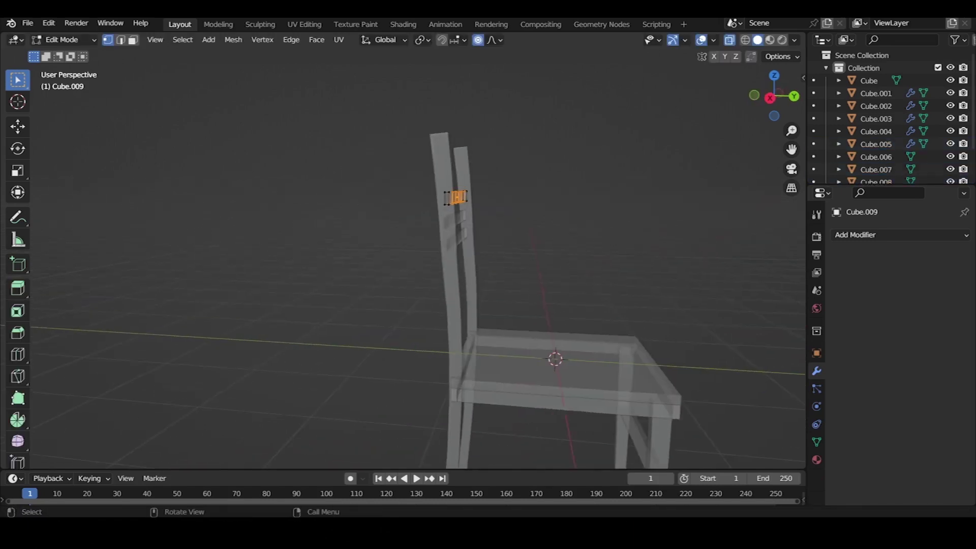
Pull Cube.009's top vertices up about 0.49 m without proportional falloff, then leave Edit Mode
{"action": "key", "text": "g"}
{"action": "key", "text": "z"}
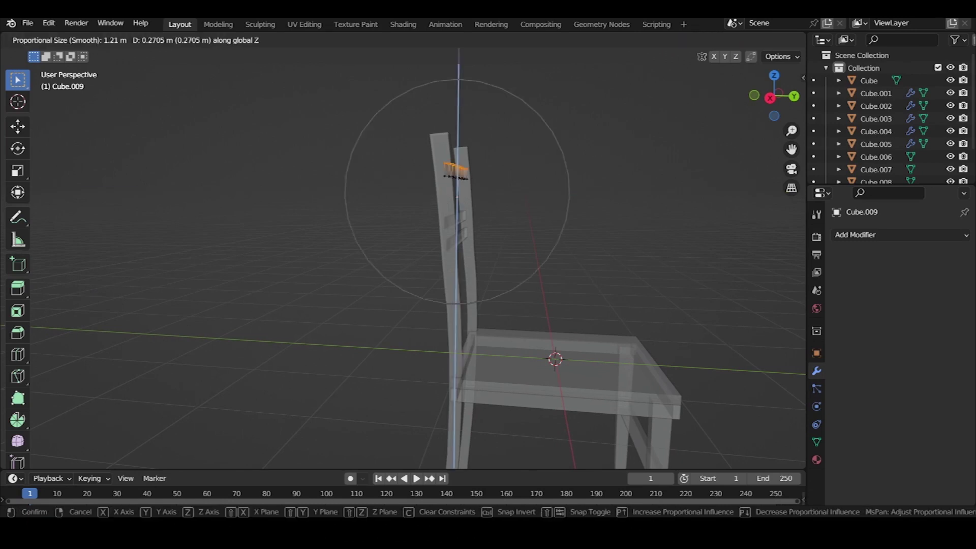
{"action": "key", "text": "Escape"}
{"action": "key", "text": "g"}
{"action": "key", "text": "z"}
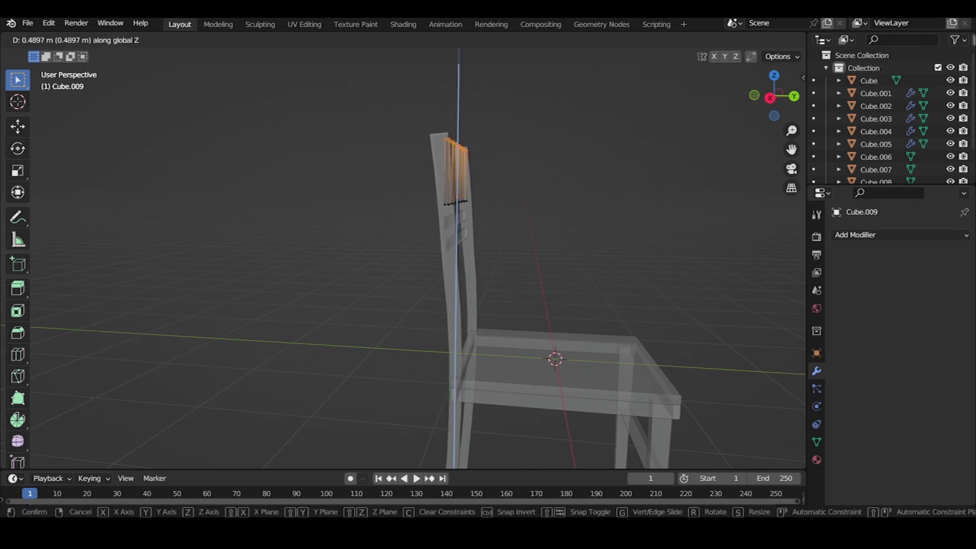
{"action": "key", "text": "Return"}
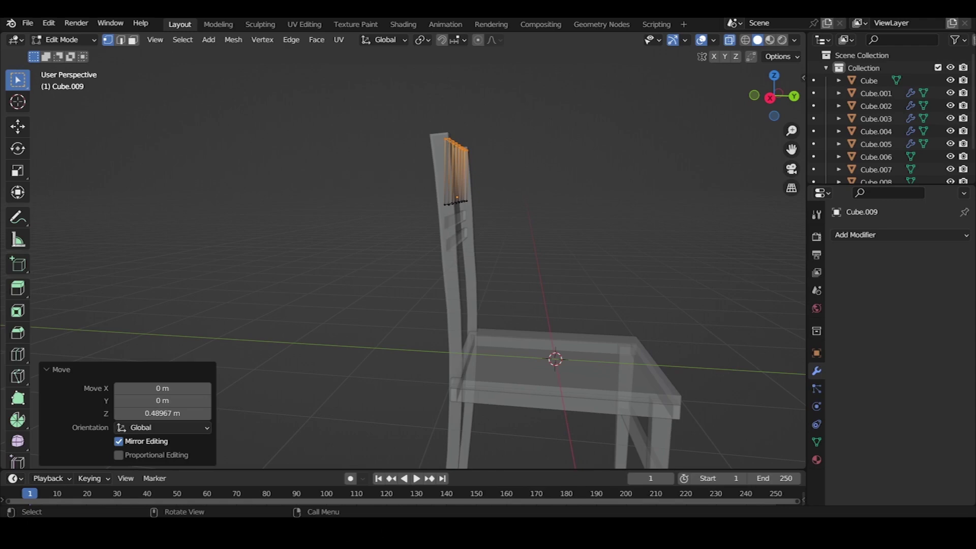
{"action": "mouse_move", "coordinate": [509, 254]}
{"action": "middle_mouse_down"}
{"action": "mouse_move", "coordinate": [356, 264]}
{"action": "mouse_move", "coordinate": [356, 254]}
{"action": "mouse_move", "coordinate": [325, 254]}
{"action": "mouse_move", "coordinate": [366, 239]}
{"action": "middle_mouse_up"}
{"action": "key", "text": "Tab"}
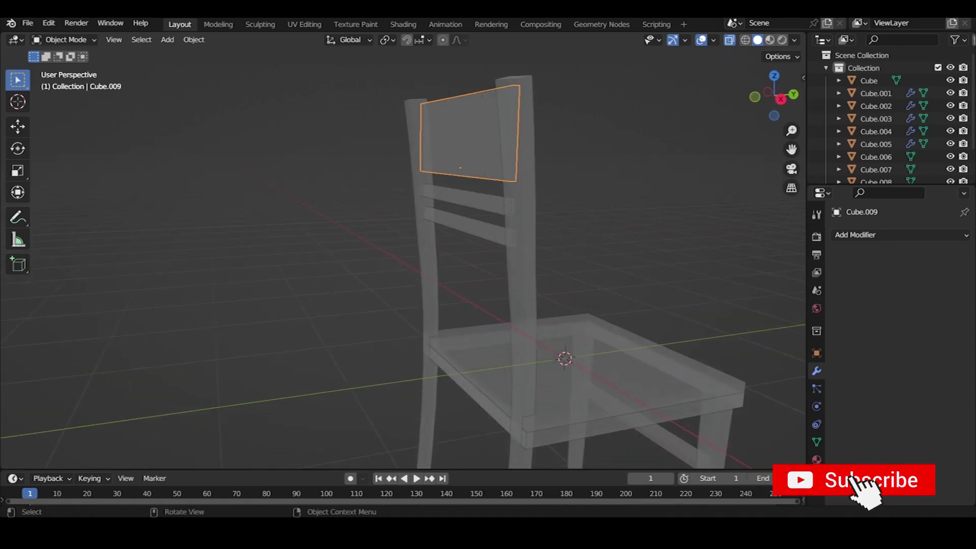
Switch to a zoomed-in Left orthographic view and try an X-axis rotation on the backrest panel
{"action": "key", "text": "grave"}
{"action": "left_click", "coordinate": [370, 181]}
{"action": "scroll", "coordinate": [370, 181], "scroll_direction": "up", "scroll_amount": 3}
{"action": "scroll", "coordinate": [370, 180], "scroll_direction": "up", "scroll_amount": 3}
{"action": "scroll", "coordinate": [401, 265], "scroll_direction": "up", "scroll_amount": 1}
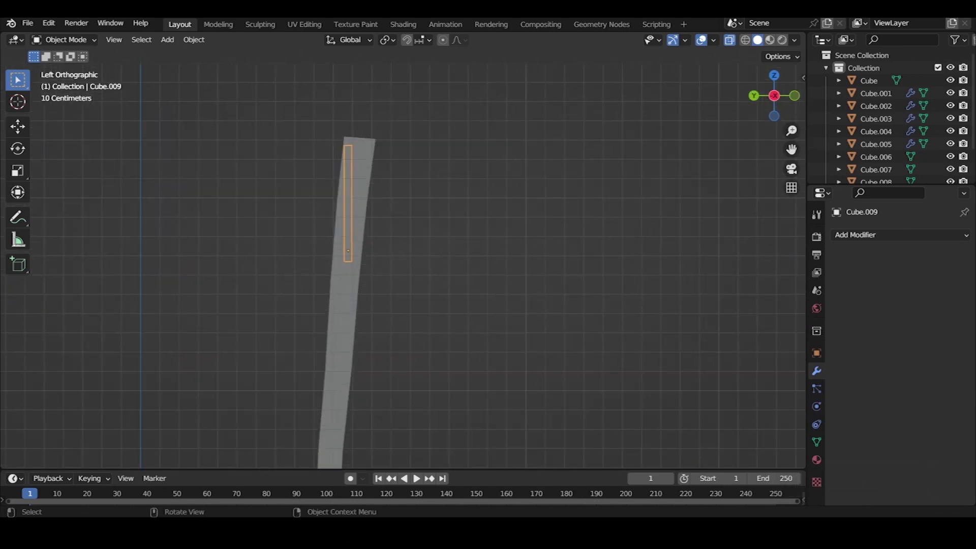
{"action": "key", "text": "r"}
{"action": "key", "text": "x"}
{"action": "key", "text": "Return"}
Apply the panel's rotation and scale, then tilt it to match the back posts
{"action": "key", "text": "shift+a"}
{"action": "key", "text": "Escape"}
{"action": "key", "text": "ctrl+a"}
{"action": "key", "text": "Return"}
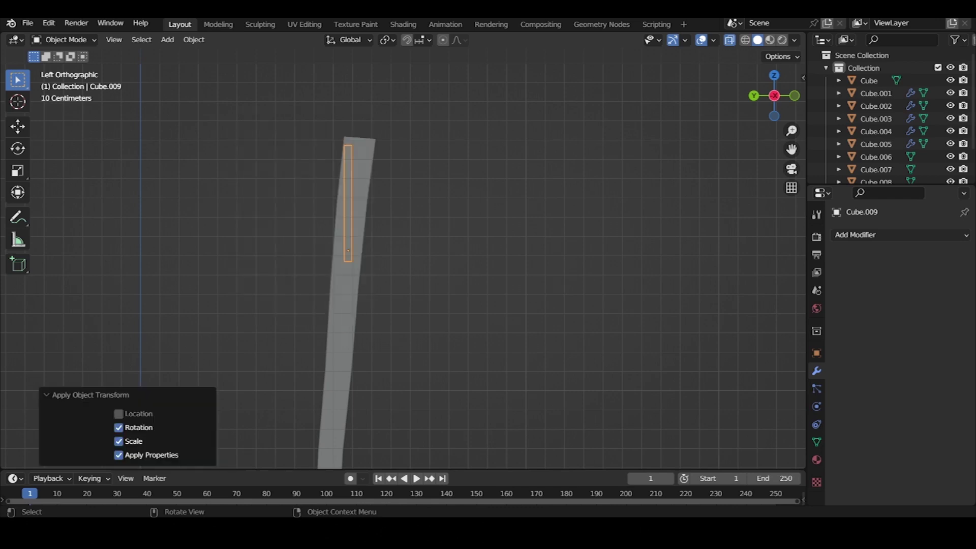
{"action": "key", "text": "r"}
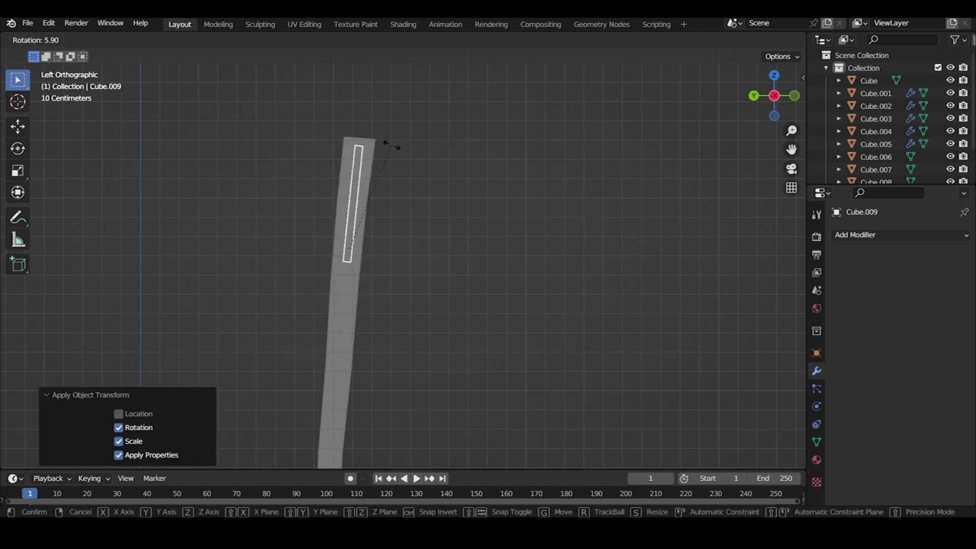
{"action": "left_click", "coordinate": [391, 146]}
{"action": "middle_click_drag", "start_coordinate": [391, 145], "coordinate": [437, 152]}
Tilt the middle slat to follow the posts and centre it along Y
{"action": "left_click", "coordinate": [381, 297]}
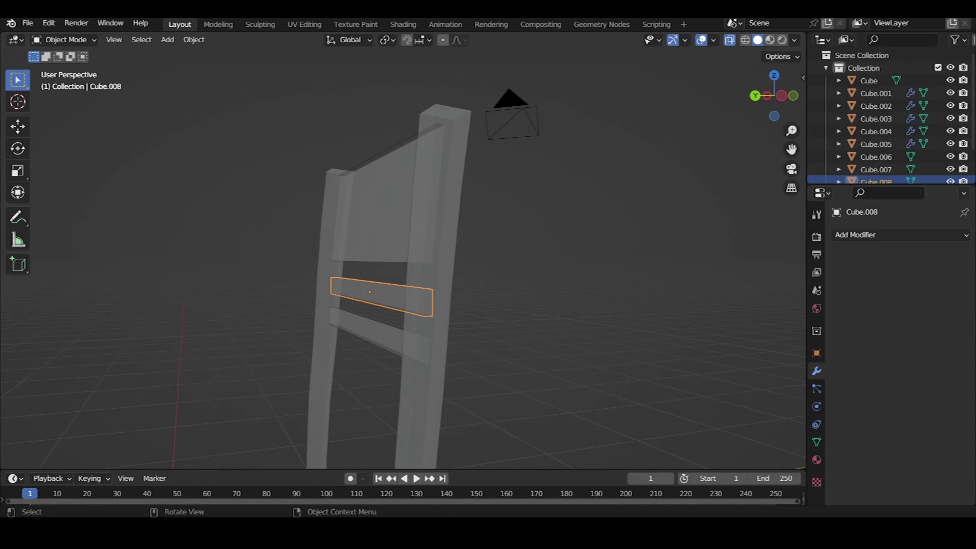
{"action": "key", "text": "grave"}
{"action": "left_click", "coordinate": [265, 293]}
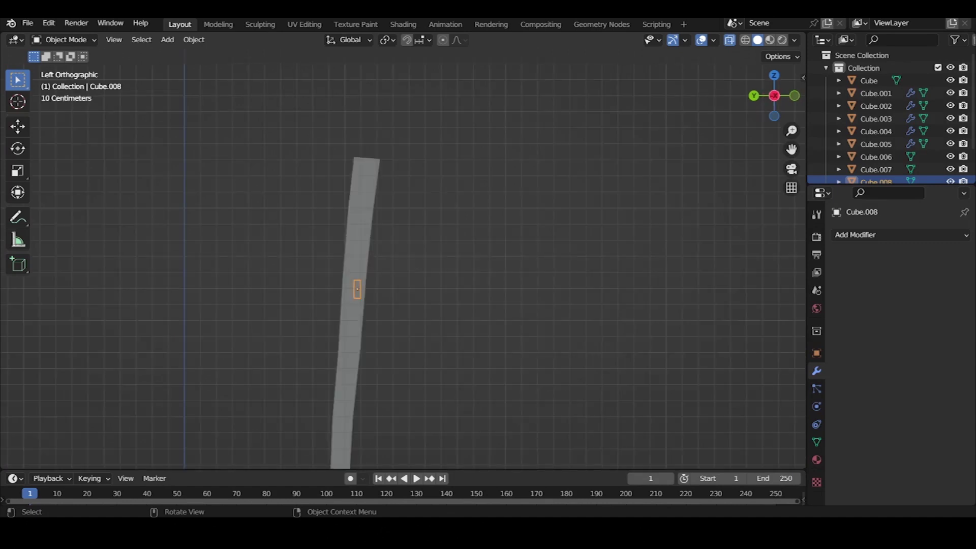
{"action": "key", "text": "r"}
{"action": "left_click", "coordinate": [380, 251]}
{"action": "key", "text": "g"}
{"action": "key", "text": "z"}
{"action": "key", "text": "x"}
{"action": "key", "text": "y"}
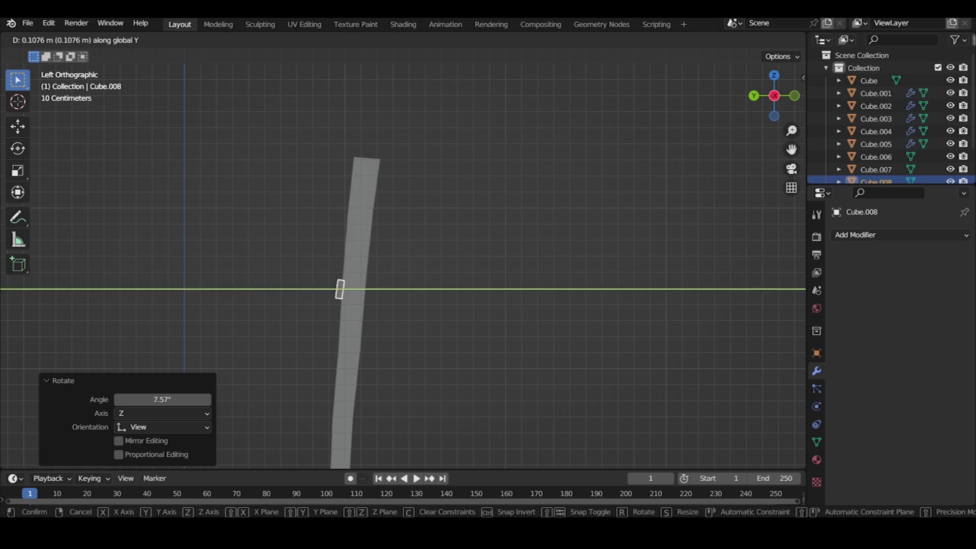
{"action": "key", "text": "Return"}
{"action": "left_click", "coordinate": [558, 229]}
{"action": "middle_click_drag", "start_coordinate": [457, 254], "coordinate": [508, 229]}
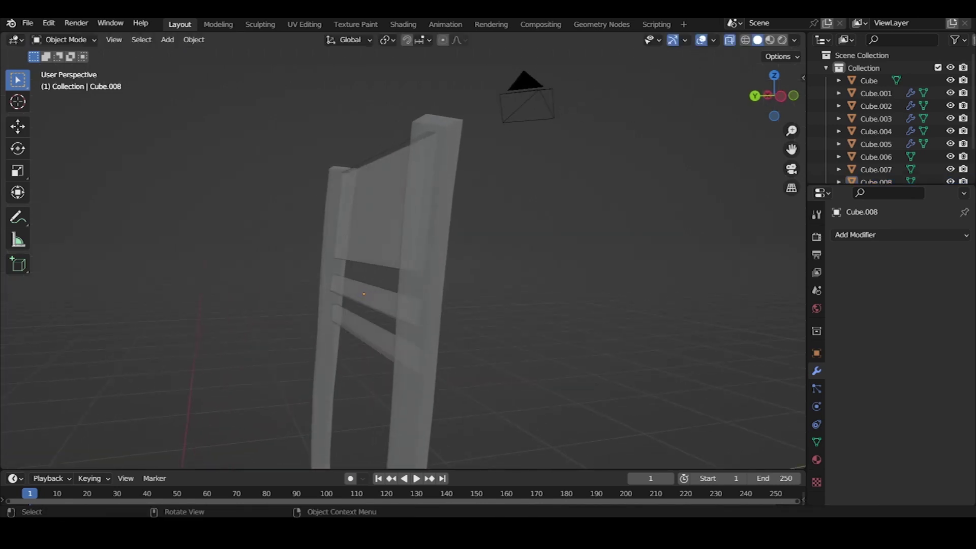
Nudge the lowest back slat along Y into the posts, then view the whole chair
{"action": "left_click", "coordinate": [376, 338]}
{"action": "key", "text": "g"}
{"action": "key", "text": "y"}
{"action": "key", "text": "Return"}
{"action": "key", "text": "r"}
{"action": "key", "text": "y"}
{"action": "key", "text": "z"}
{"action": "key", "text": "x"}
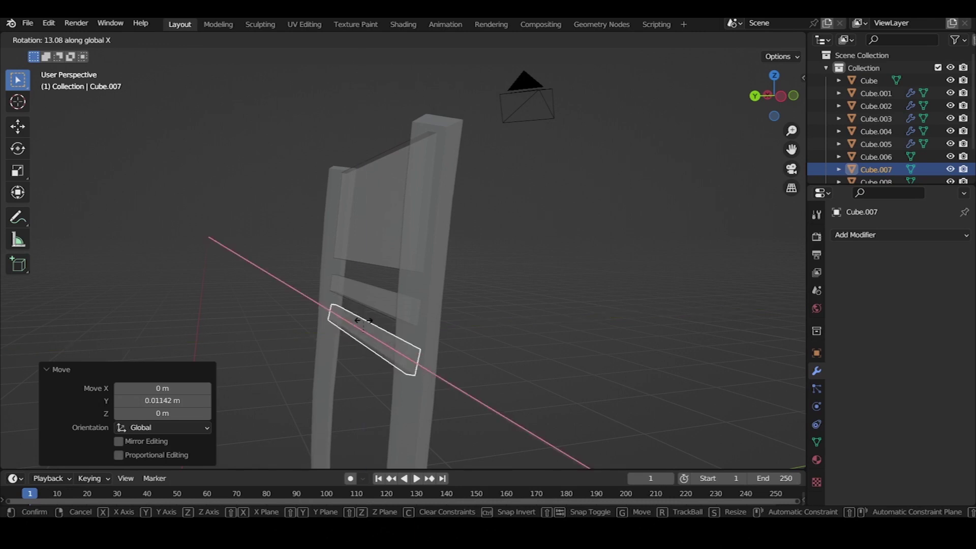
{"action": "key", "text": "Escape"}
{"action": "mouse_move", "coordinate": [362, 321]}
{"action": "middle_mouse_down"}
{"action": "mouse_move", "coordinate": [407, 304]}
{"action": "mouse_move", "coordinate": [427, 346]}
{"action": "middle_mouse_up"}
{"action": "scroll", "coordinate": [406, 305], "scroll_direction": "down", "scroll_amount": 5}
{"action": "scroll", "coordinate": [415, 315], "scroll_direction": "up", "scroll_amount": 3}
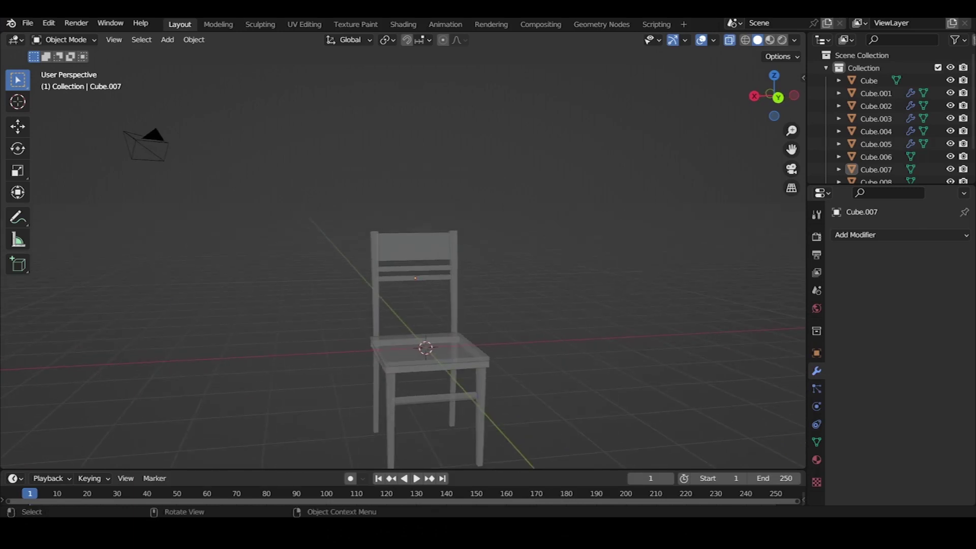
Select seat pieces Cube.002 and Cube.003 in Edit Mode and box-select their bottom vertices
{"action": "mouse_move", "coordinate": [422, 330]}
{"action": "middle_mouse_down"}
{"action": "mouse_move", "coordinate": [508, 326]}
{"action": "mouse_move", "coordinate": [427, 331]}
{"action": "mouse_move", "coordinate": [458, 331]}
{"action": "middle_mouse_up"}
{"action": "left_click", "coordinate": [508, 358]}
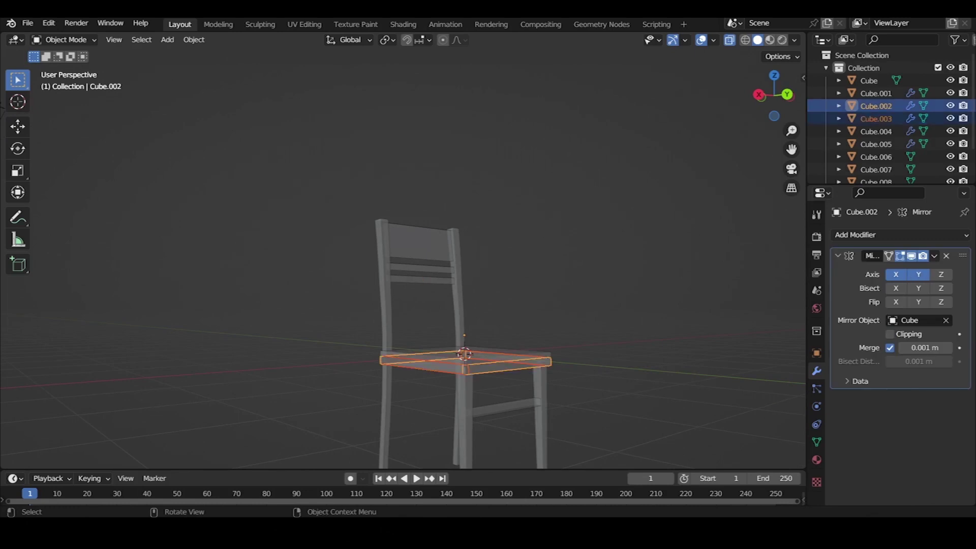
{"action": "left_click", "coordinate": [508, 358], "text": "shift"}
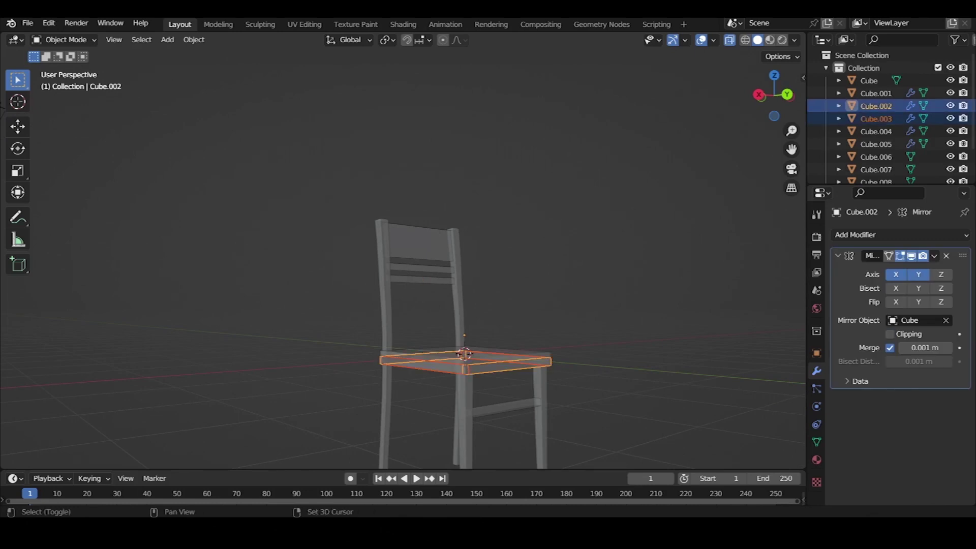
{"action": "key", "text": "Tab"}
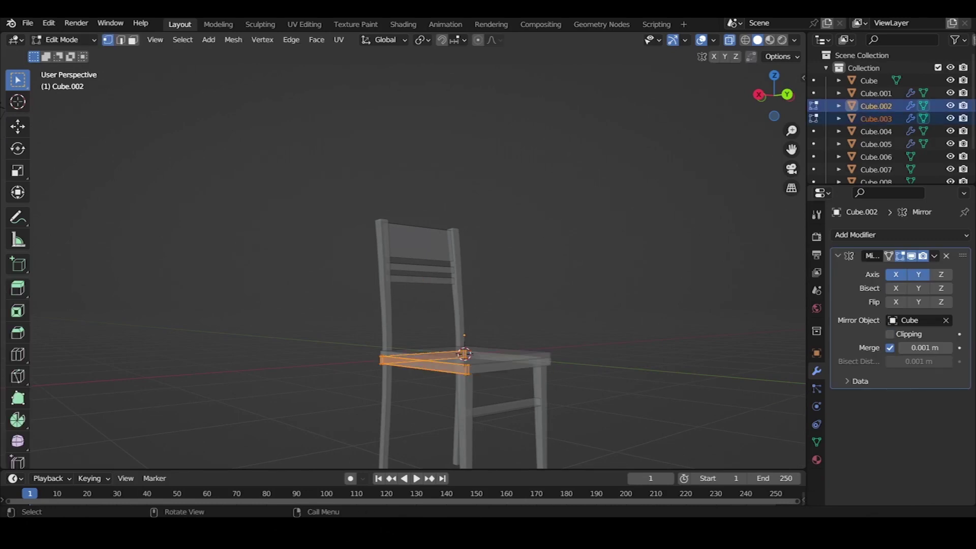
{"action": "middle_click_drag", "start_coordinate": [457, 331], "coordinate": [508, 331]}
{"action": "left_click_drag", "start_coordinate": [375, 361], "coordinate": [602, 389]}
{"action": "middle_click_drag", "start_coordinate": [601, 390], "coordinate": [559, 355]}
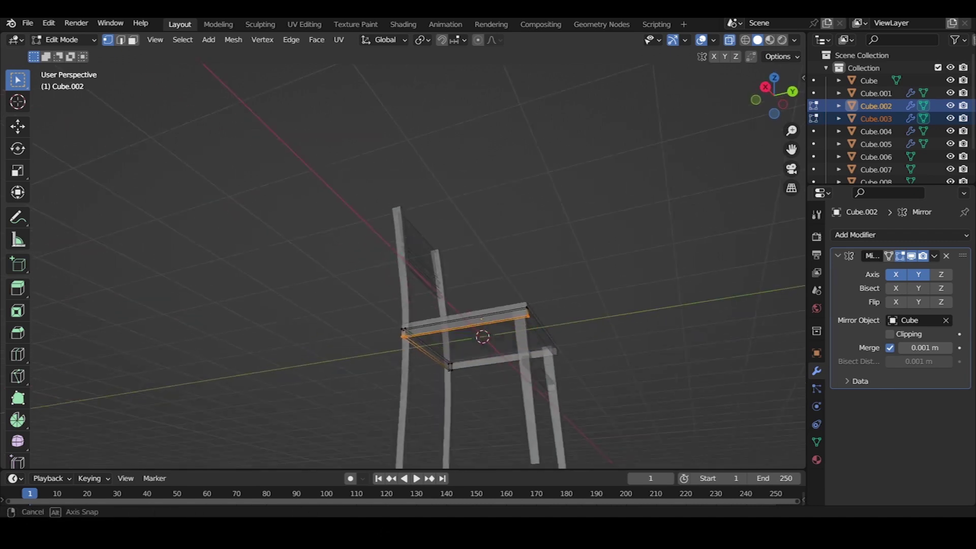
Move the seat's bottom vertices about 0.14 m down and return to Object Mode
{"action": "key", "text": "g"}
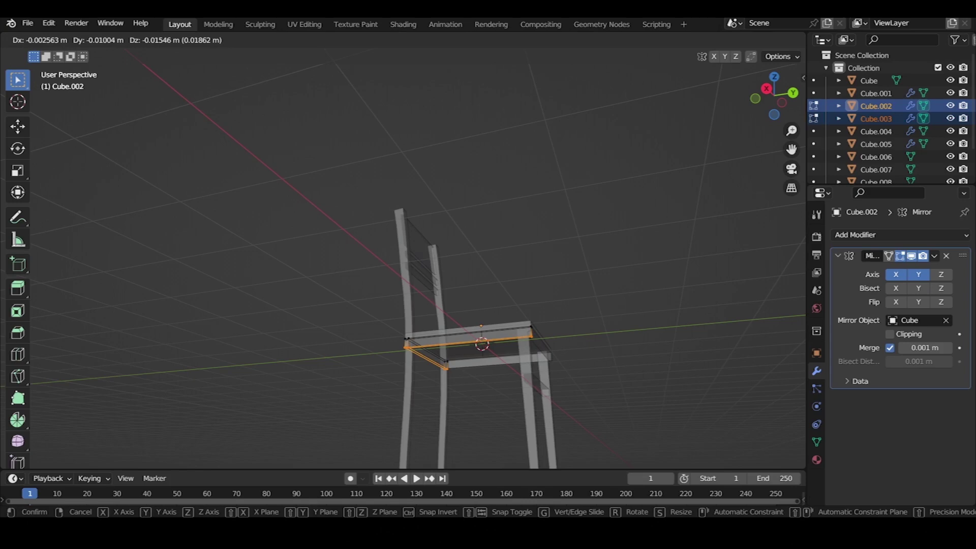
{"action": "key", "text": "z"}
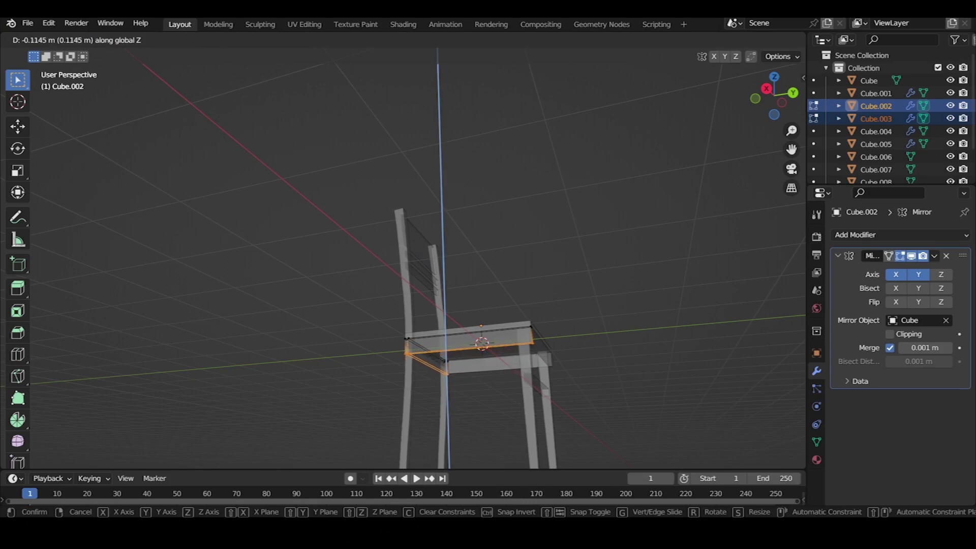
{"action": "key", "text": "Return"}
{"action": "middle_click_drag", "start_coordinate": [482, 305], "coordinate": [519, 284]}
{"action": "mouse_move", "coordinate": [457, 254]}
{"action": "middle_mouse_down"}
{"action": "mouse_move", "coordinate": [488, 254]}
{"action": "mouse_move", "coordinate": [406, 244]}
{"action": "mouse_move", "coordinate": [458, 239]}
{"action": "middle_mouse_up"}
{"action": "key", "text": "Tab"}
{"action": "scroll", "coordinate": [406, 254], "scroll_direction": "up", "scroll_amount": 3}
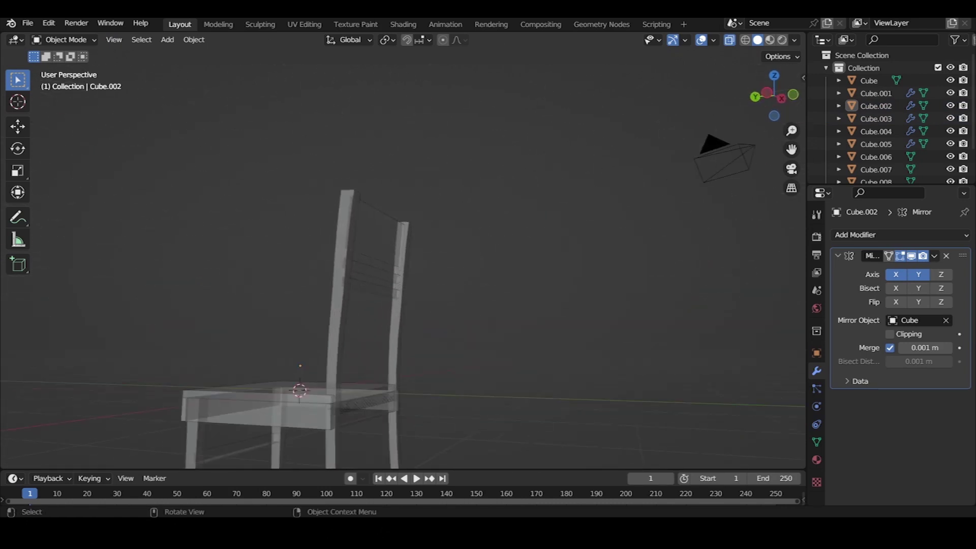
{"action": "scroll", "coordinate": [437, 228], "scroll_direction": "down", "scroll_amount": 2}
{"action": "mouse_move", "coordinate": [386, 285]}
{"action": "middle_mouse_down"}
{"action": "mouse_move", "coordinate": [498, 275]}
{"action": "mouse_move", "coordinate": [508, 254]}
{"action": "middle_mouse_up"}
Shift the back legs, crossbar and rails together along Y
{"action": "left_click", "coordinate": [492, 305]}
{"action": "left_click", "coordinate": [447, 247], "text": "shift"}
{"action": "left_click", "coordinate": [447, 198], "text": "shift"}
{"action": "key", "text": "g"}
{"action": "key", "text": "z"}
{"action": "key", "text": "x"}
{"action": "key", "text": "y"}
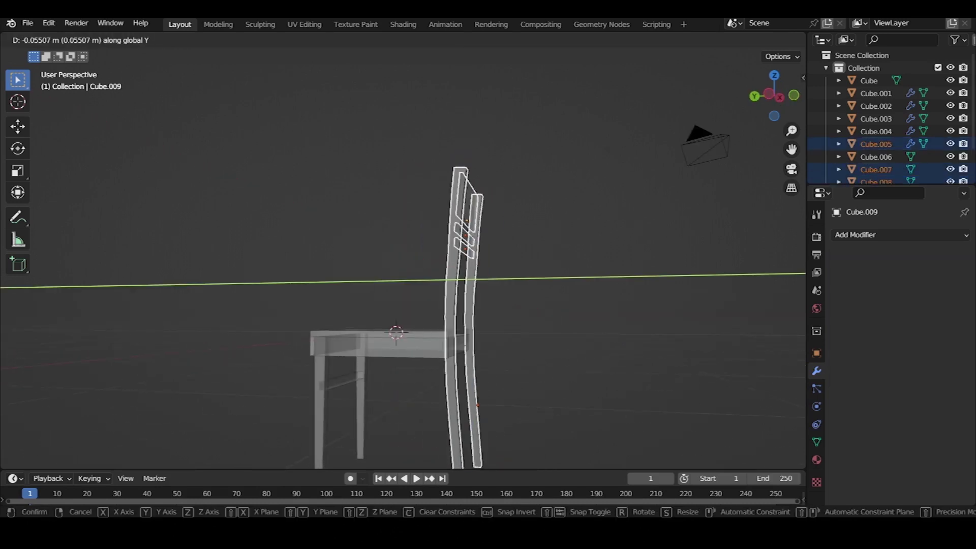
{"action": "key", "text": "Return"}
{"action": "scroll", "coordinate": [401, 264], "scroll_direction": "down", "scroll_amount": 2}
{"action": "key", "text": "alt+a"}
Move the seat side boards, Cube.003, about 0.04 m inward along X
{"action": "mouse_move", "coordinate": [401, 264]}
{"action": "middle_mouse_down"}
{"action": "mouse_move", "coordinate": [457, 264]}
{"action": "mouse_move", "coordinate": [457, 244]}
{"action": "middle_mouse_up"}
{"action": "scroll", "coordinate": [402, 264], "scroll_direction": "up", "scroll_amount": 3}
{"action": "scroll", "coordinate": [401, 265], "scroll_direction": "up", "scroll_amount": 3}
{"action": "scroll", "coordinate": [402, 264], "scroll_direction": "up", "scroll_amount": 2}
{"action": "left_click", "coordinate": [183, 311]}
{"action": "key", "text": "g"}
{"action": "key", "text": "x"}
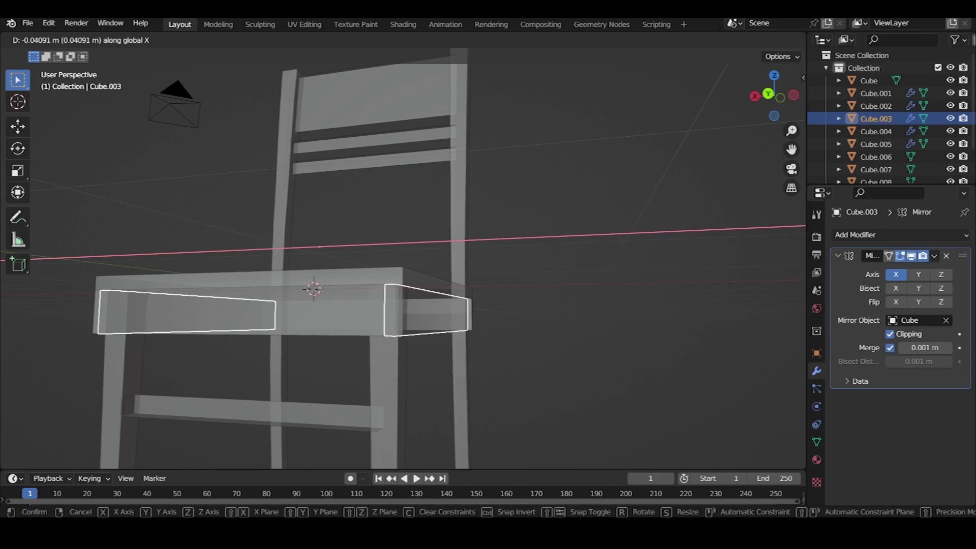
{"action": "key", "text": "Return"}
{"action": "key", "text": "alt+a"}
Narrow the seat, Cube.002, along X to about 0.94, with X-ray turned off
{"action": "middle_click_drag", "start_coordinate": [401, 264], "coordinate": [458, 264]}
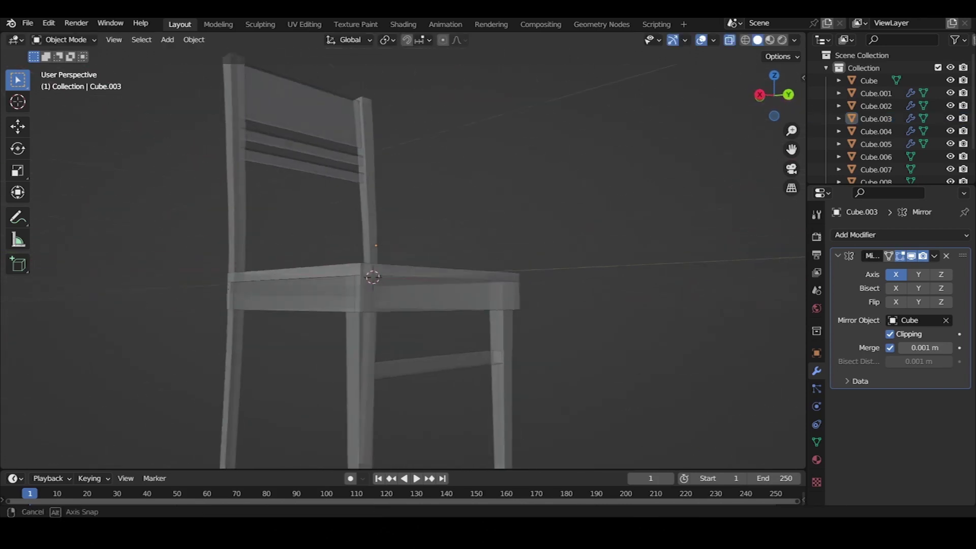
{"action": "middle_click_drag", "start_coordinate": [372, 277], "coordinate": [386, 285]}
{"action": "left_click", "coordinate": [348, 298]}
{"action": "scroll", "coordinate": [349, 298], "scroll_direction": "up", "scroll_amount": 3}
{"action": "key", "text": "s"}
{"action": "key", "text": "x"}
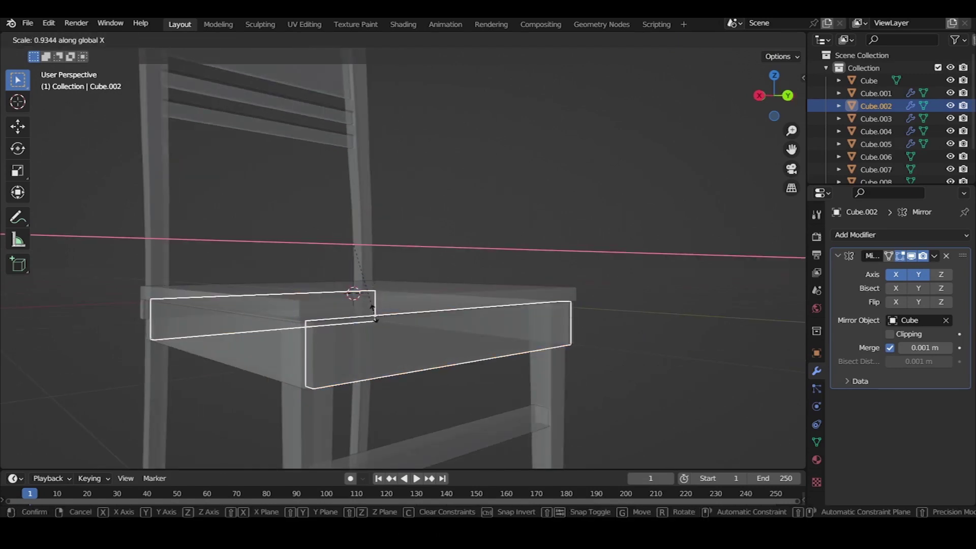
{"action": "left_click", "coordinate": [374, 312]}
{"action": "key", "text": "alt+z"}
{"action": "key", "text": "s"}
{"action": "key", "text": "x"}
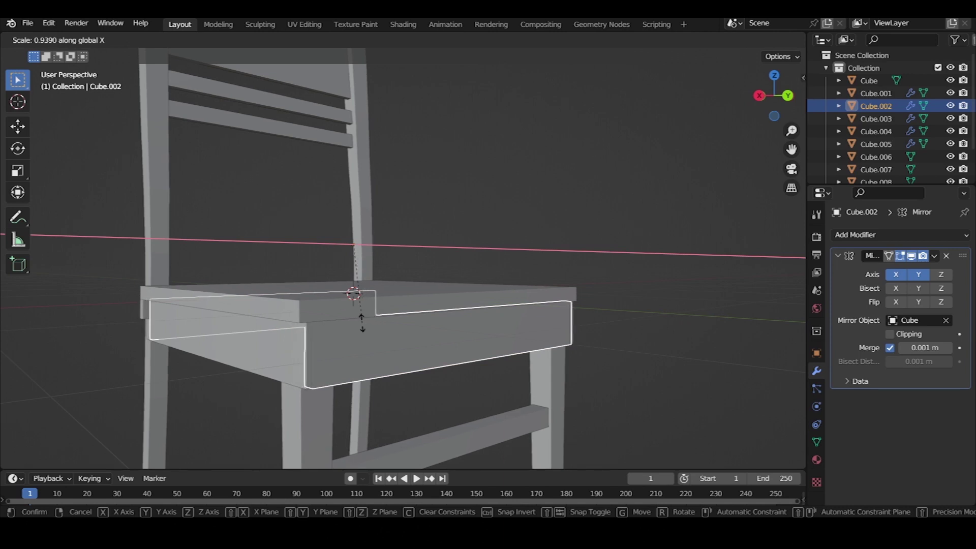
{"action": "left_click", "coordinate": [359, 322]}
{"action": "key", "text": "alt+a"}
{"action": "middle_click_drag", "start_coordinate": [359, 322], "coordinate": [461, 280]}
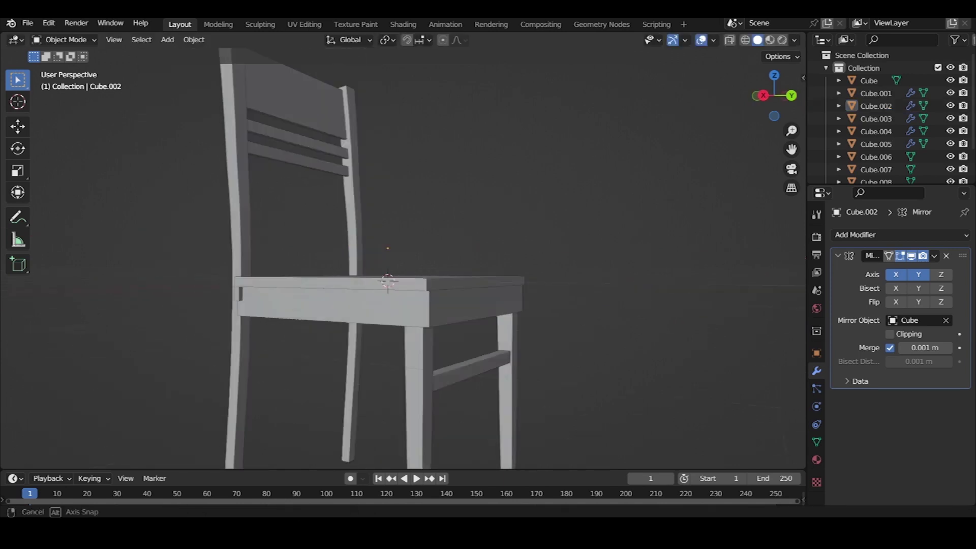
Lower Cube.001 beneath the seat and set its origin to geometry
{"action": "left_click", "coordinate": [397, 295]}
{"action": "mouse_move", "coordinate": [396, 295]}
{"action": "middle_mouse_down"}
{"action": "mouse_move", "coordinate": [356, 284]}
{"action": "mouse_move", "coordinate": [366, 284]}
{"action": "middle_mouse_up"}
{"action": "key", "text": "g"}
{"action": "key", "text": "z"}
{"action": "key", "text": "Return"}
{"action": "right_click", "coordinate": [315, 328]}
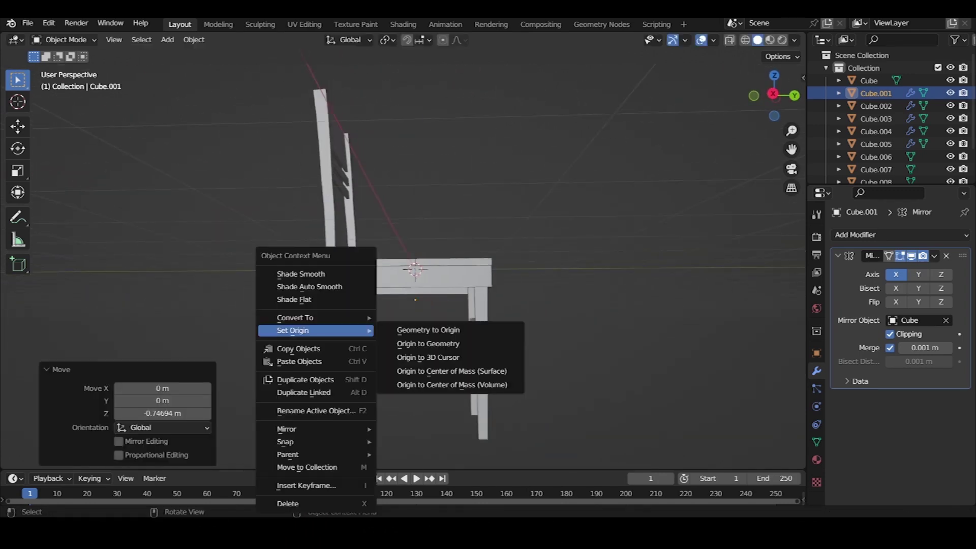
{"action": "left_click", "coordinate": [427, 346]}
Turn Cube.001 90° about Z into a crosswise rung and remove its Mirror modifier
{"action": "key", "text": "g"}
{"action": "key", "text": "z"}
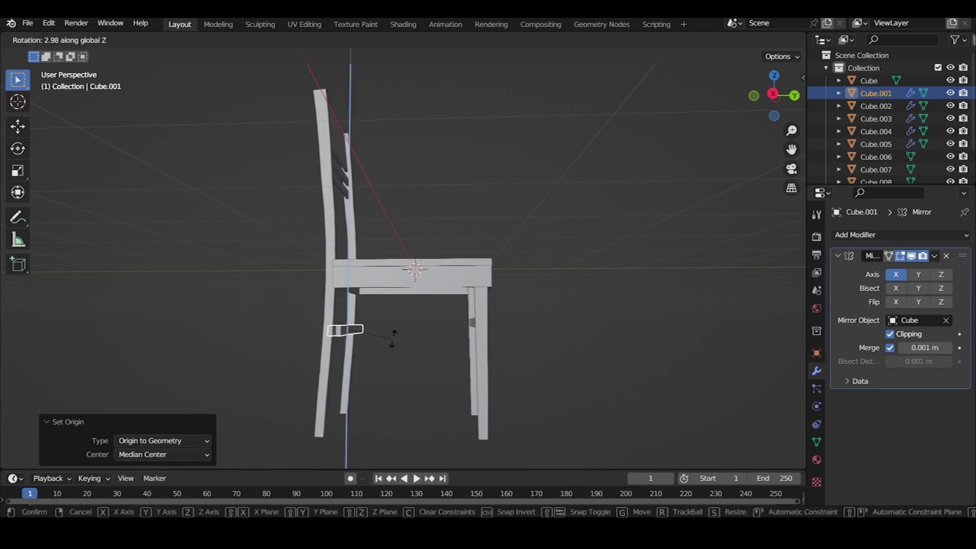
{"action": "left_click", "coordinate": [345, 345]}
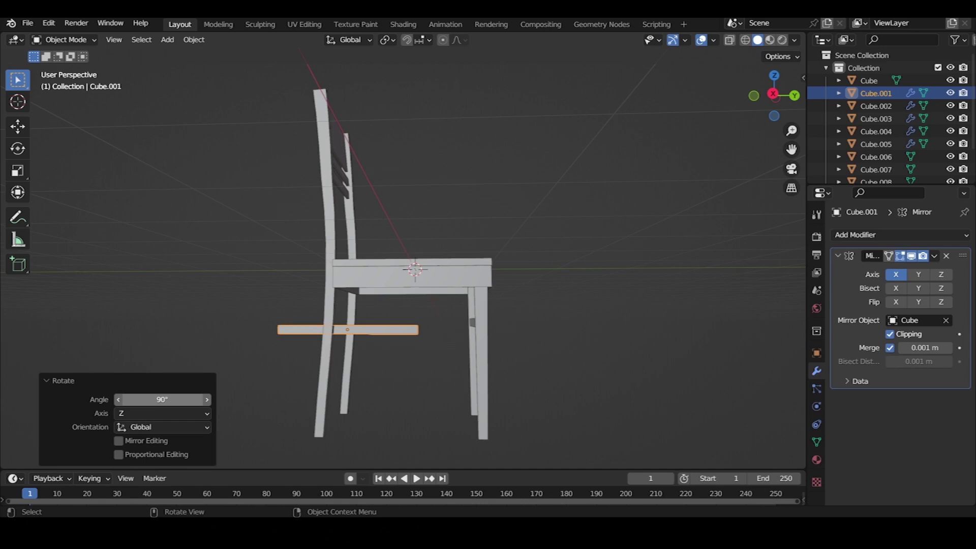
{"action": "key", "text": "ctrl+x"}
{"action": "middle_click_drag", "start_coordinate": [406, 254], "coordinate": [508, 244]}
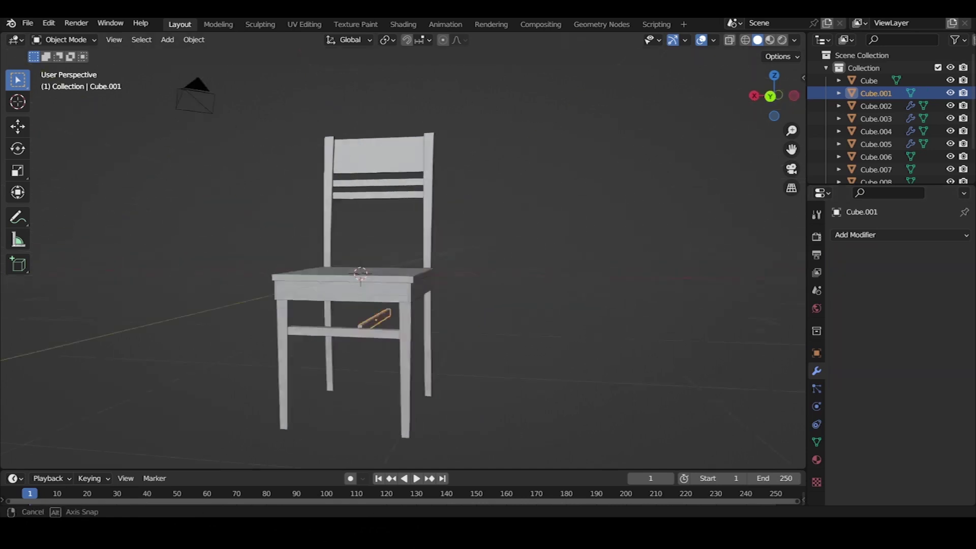
Slide the rung sideways along X and reposition it along Y
{"action": "middle_click_drag", "start_coordinate": [407, 254], "coordinate": [376, 244]}
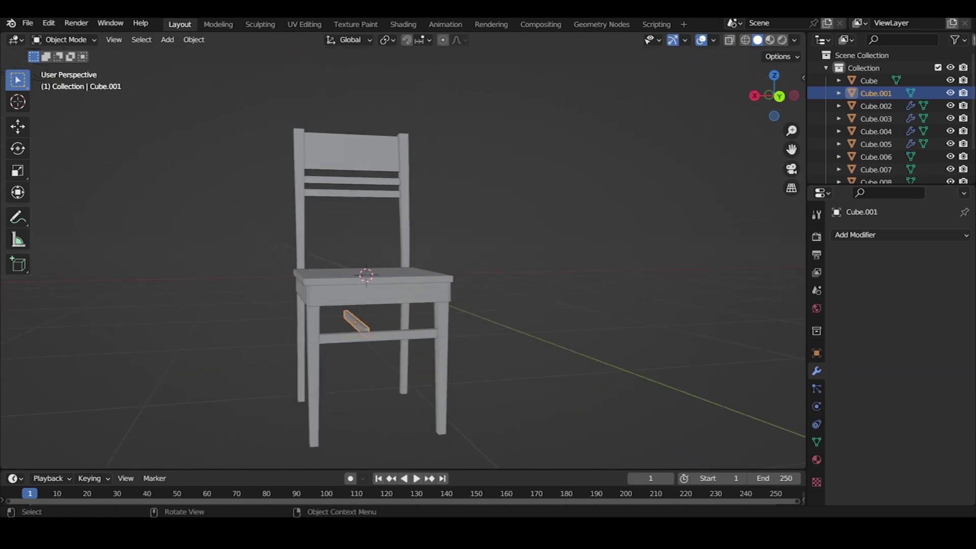
{"action": "key", "text": "g"}
{"action": "key", "text": "z"}
{"action": "key", "text": "x"}
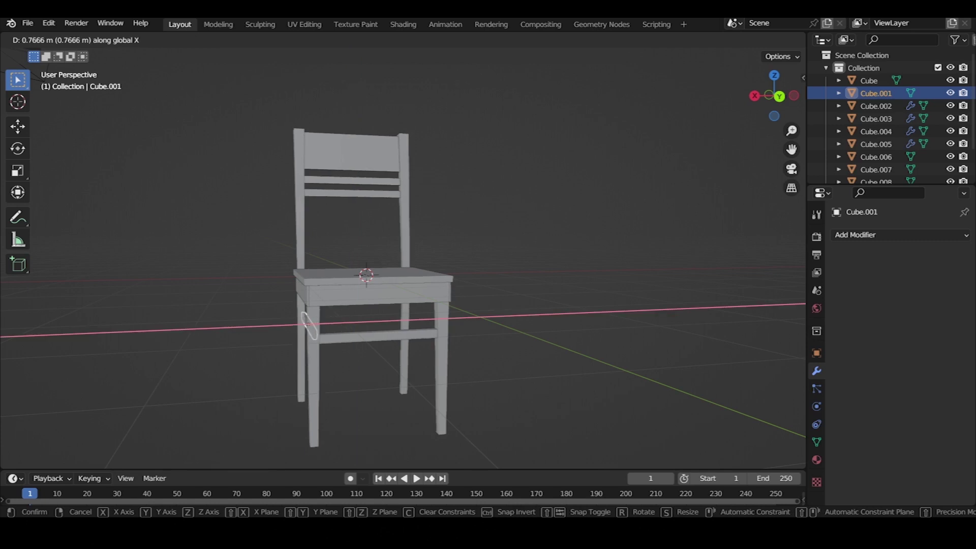
{"action": "key", "text": "Return"}
{"action": "middle_click_drag", "start_coordinate": [407, 254], "coordinate": [508, 254]}
{"action": "key", "text": "g"}
{"action": "key", "text": "y"}
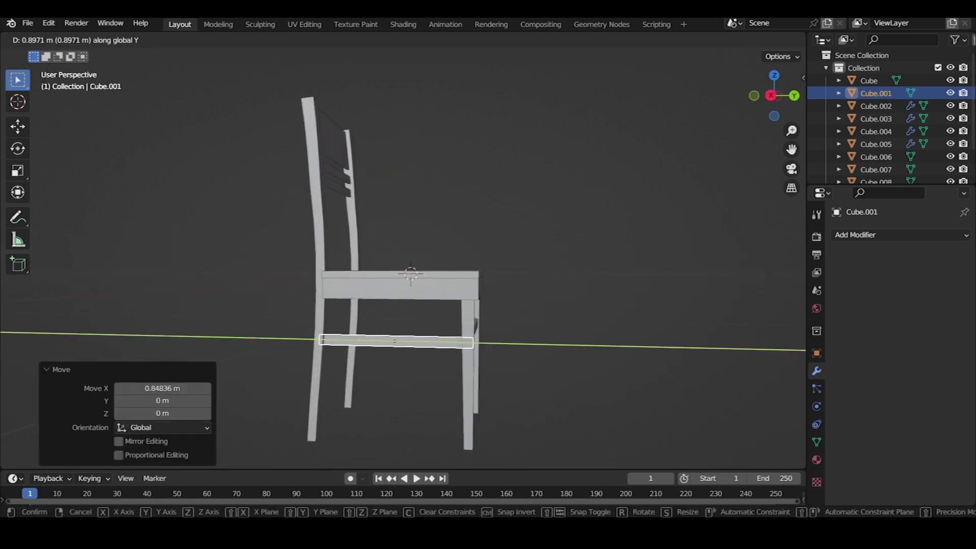
{"action": "key", "text": "Return"}
{"action": "key", "text": "g"}
{"action": "key", "text": "y"}
{"action": "key", "text": "Return"}
{"action": "key", "text": "alt+a"}
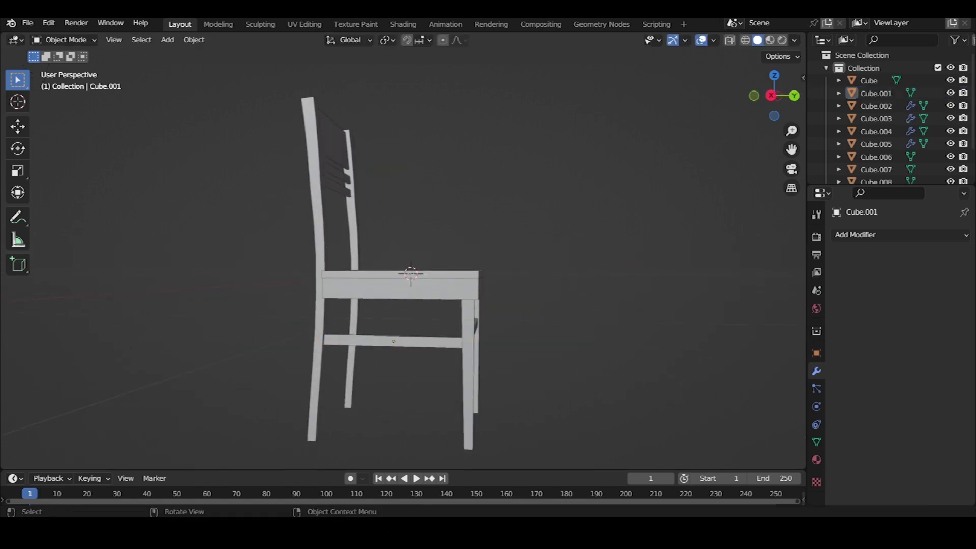
Lower the front rung vertically along Z
{"action": "middle_click_drag", "start_coordinate": [457, 254], "coordinate": [381, 254]}
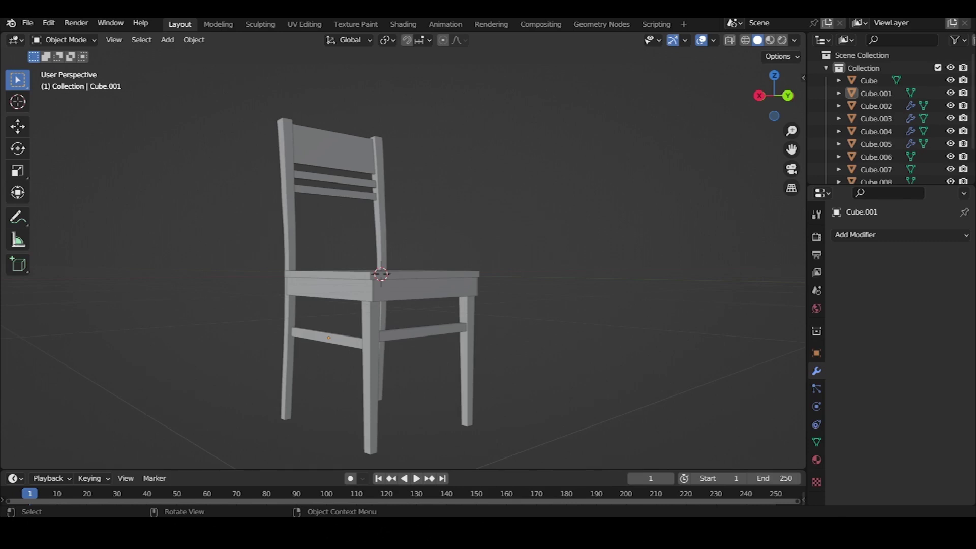
{"action": "left_click", "coordinate": [421, 331]}
{"action": "key", "text": "g"}
{"action": "key", "text": "z"}
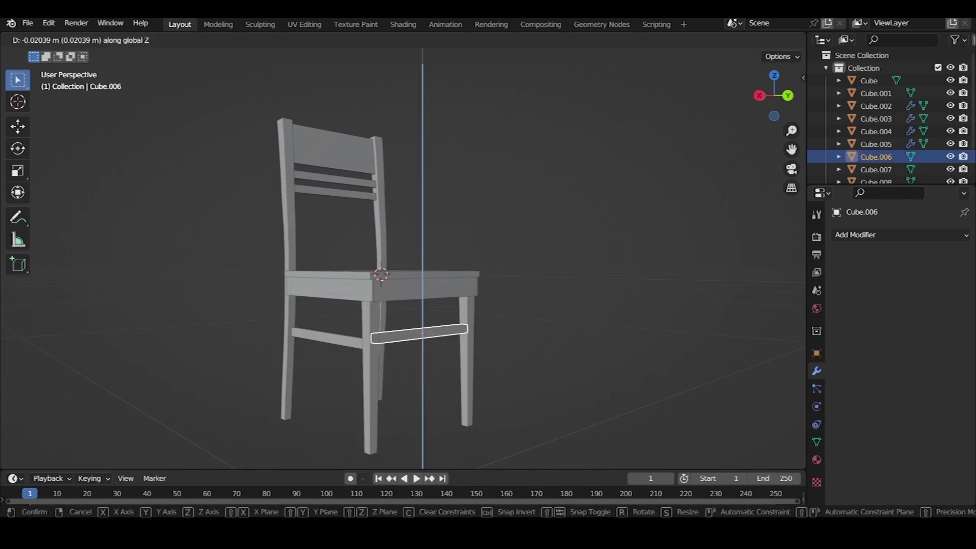
{"action": "key", "text": "Return"}
{"action": "key", "text": "alt+a"}
Shift the Cube.001 rung sideways along the X axis
{"action": "middle_click_drag", "start_coordinate": [457, 254], "coordinate": [355, 254]}
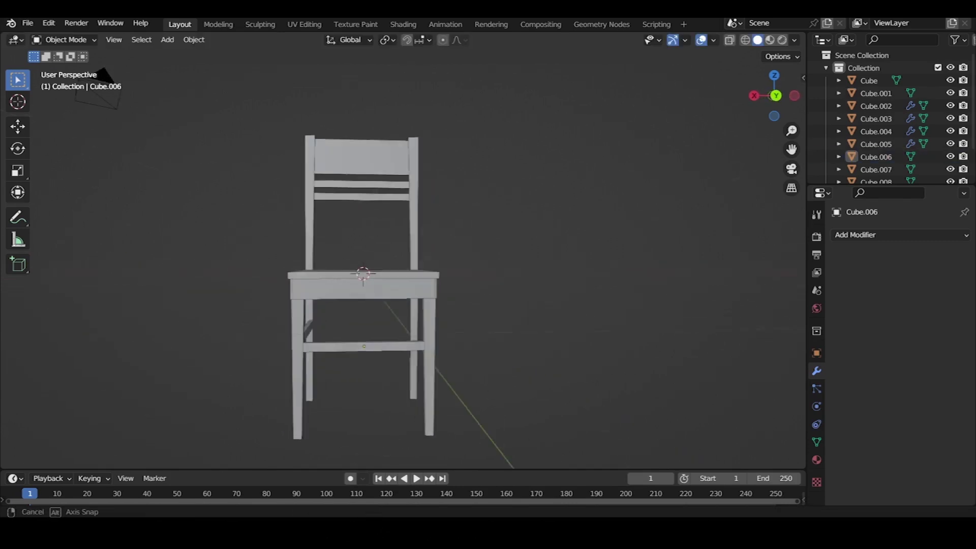
{"action": "left_click", "coordinate": [311, 336]}
{"action": "middle_click_drag", "start_coordinate": [311, 337], "coordinate": [294, 336]}
{"action": "mouse_move", "coordinate": [457, 254]}
{"action": "middle_mouse_down"}
{"action": "mouse_move", "coordinate": [406, 254]}
{"action": "mouse_move", "coordinate": [488, 203]}
{"action": "mouse_move", "coordinate": [458, 284]}
{"action": "middle_mouse_up"}
{"action": "key", "text": "g"}
{"action": "key", "text": "x"}
{"action": "key", "text": "Return"}
Zoom in and nudge the Cube.001 rung slightly along X
{"action": "scroll", "coordinate": [356, 280], "scroll_direction": "up", "scroll_amount": 2}
{"action": "scroll", "coordinate": [356, 280], "scroll_direction": "up", "scroll_amount": 2}
{"action": "key", "text": "g"}
{"action": "key", "text": "Escape"}
{"action": "scroll", "coordinate": [406, 305], "scroll_direction": "up", "scroll_amount": 2}
{"action": "scroll", "coordinate": [407, 305], "scroll_direction": "up", "scroll_amount": 2}
{"action": "key", "text": "g"}
{"action": "key", "text": "x"}
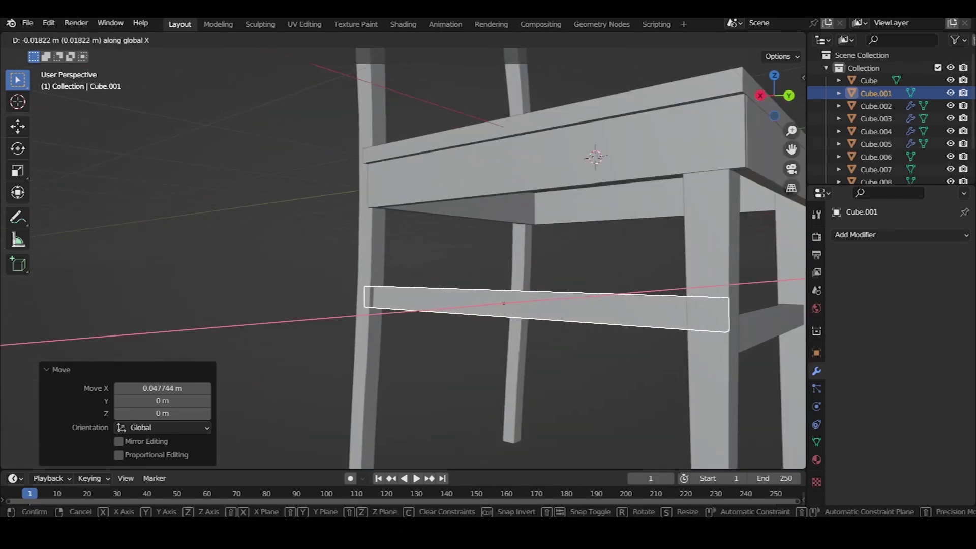
{"action": "key", "text": "Return"}
{"action": "scroll", "coordinate": [406, 254], "scroll_direction": "down", "scroll_amount": 3}
Shorten the Cube.001 rung by scaling it along the Y axis
{"action": "middle_click_drag", "start_coordinate": [508, 305], "coordinate": [595, 311]}
{"action": "key", "text": "s"}
{"action": "key", "text": "x"}
{"action": "key", "text": "z"}
{"action": "key", "text": "y"}
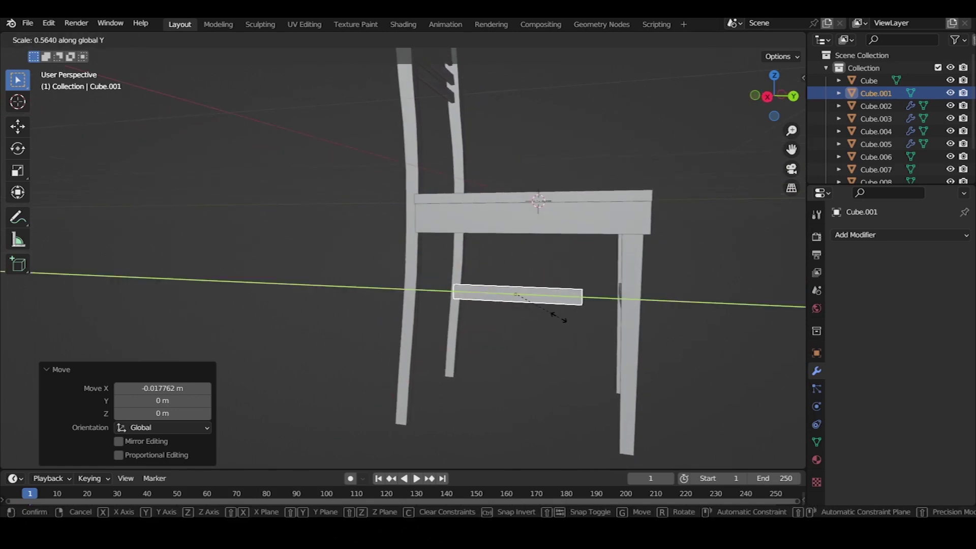
{"action": "key", "text": "Return"}
{"action": "key", "text": "g"}
{"action": "key", "text": "y"}
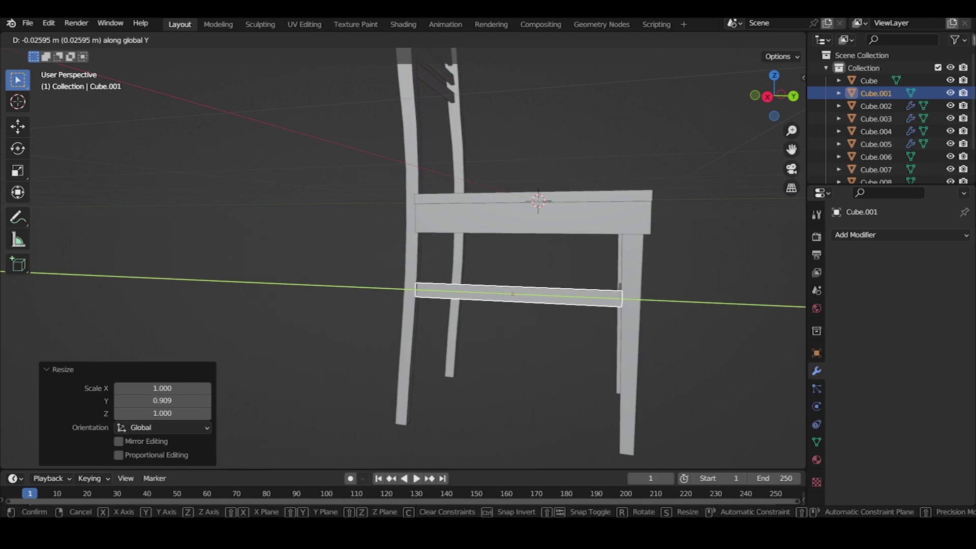
{"action": "key", "text": "Escape"}
{"action": "key", "text": "s"}
{"action": "key", "text": "y"}
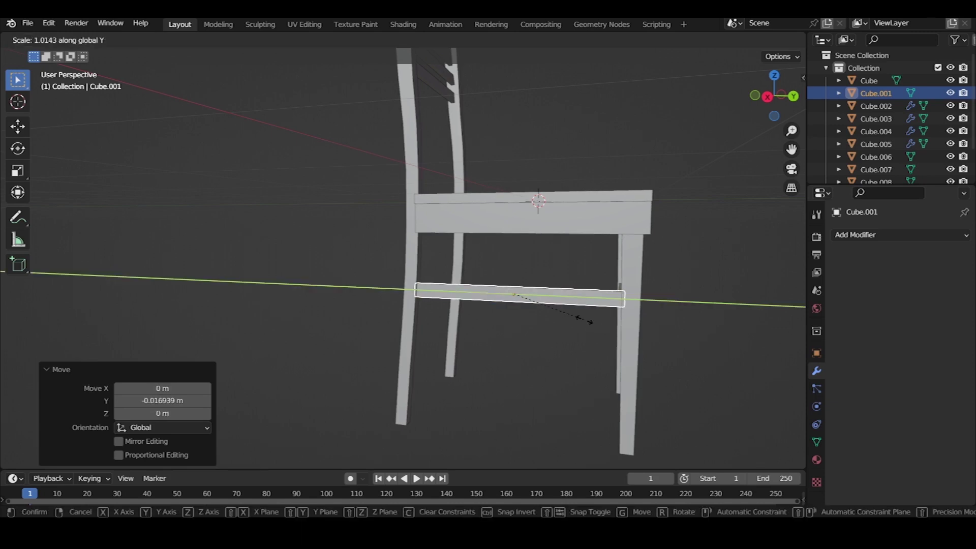
{"action": "key", "text": "Escape"}
{"action": "key", "text": "alt+a"}
Add a Mirror modifier to the Cube.001 rung
{"action": "middle_click_drag", "start_coordinate": [508, 254], "coordinate": [585, 254]}
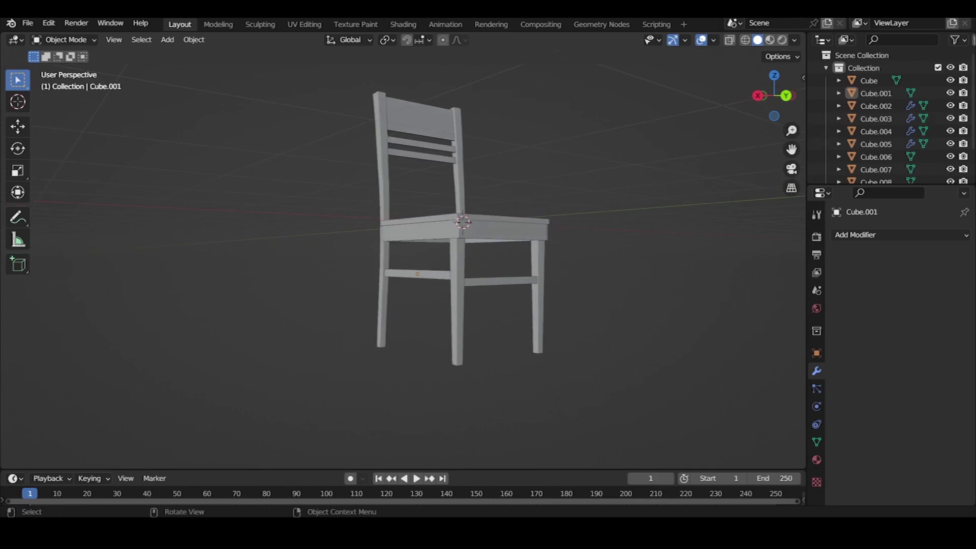
{"action": "left_click", "coordinate": [875, 93]}
{"action": "left_click", "coordinate": [899, 235]}
{"action": "left_click", "coordinate": [712, 380]}
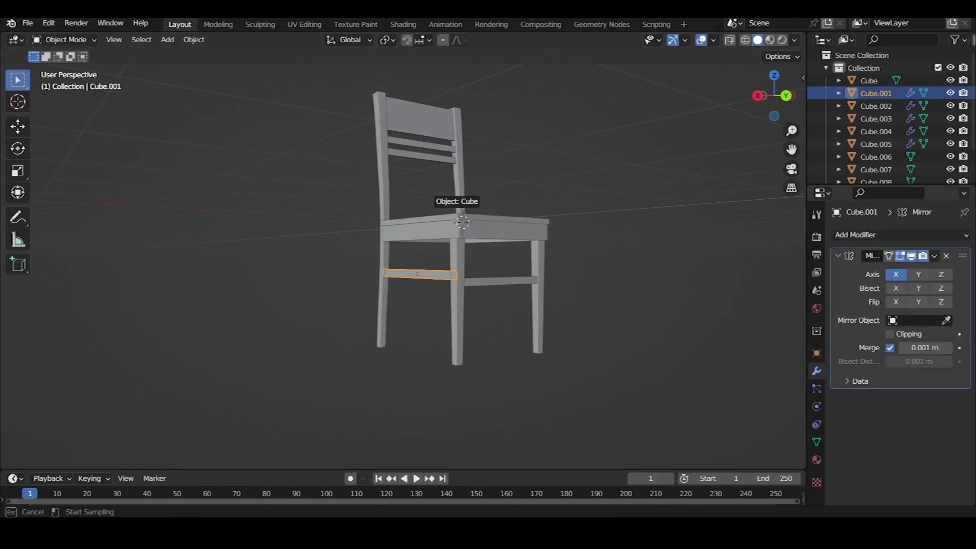
Set the seat Cube as the Mirror Object with the eyedropper
{"action": "left_click", "coordinate": [462, 221]}
{"action": "middle_click_drag", "start_coordinate": [462, 221], "coordinate": [391, 290]}
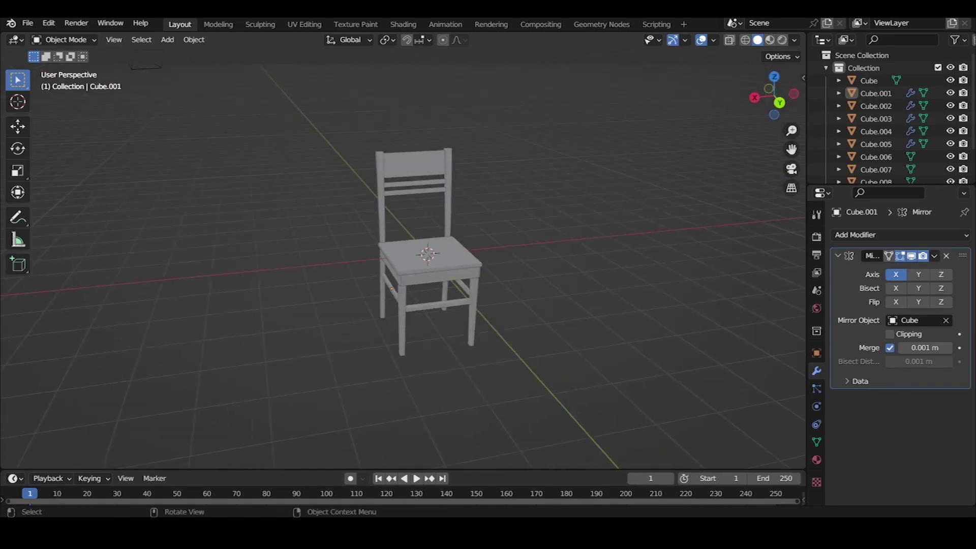
{"action": "middle_click_drag", "start_coordinate": [198, 109], "coordinate": [219, 81]}
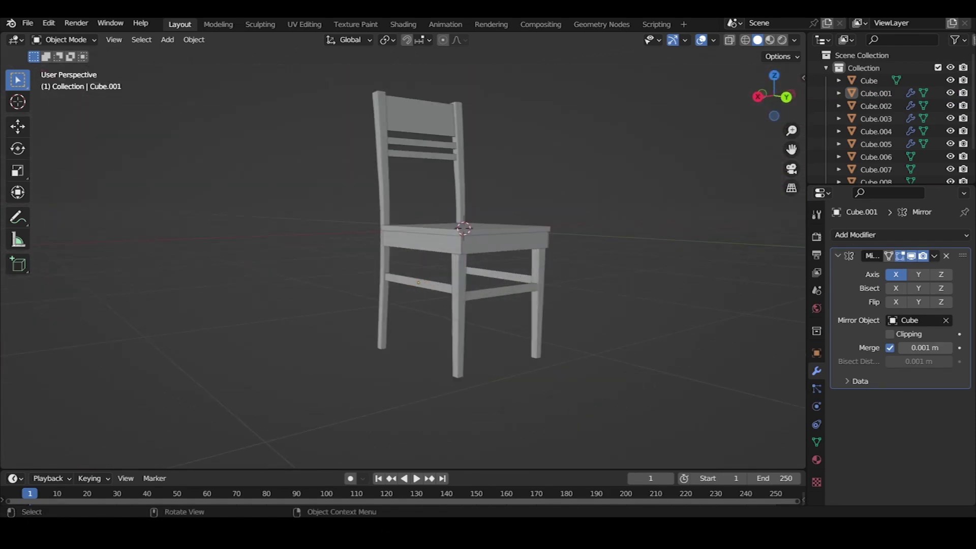
{"action": "middle_click_drag", "start_coordinate": [458, 305], "coordinate": [447, 285]}
{"action": "left_click", "coordinate": [508, 237]}
{"action": "scroll", "coordinate": [508, 236], "scroll_direction": "up", "scroll_amount": 3}
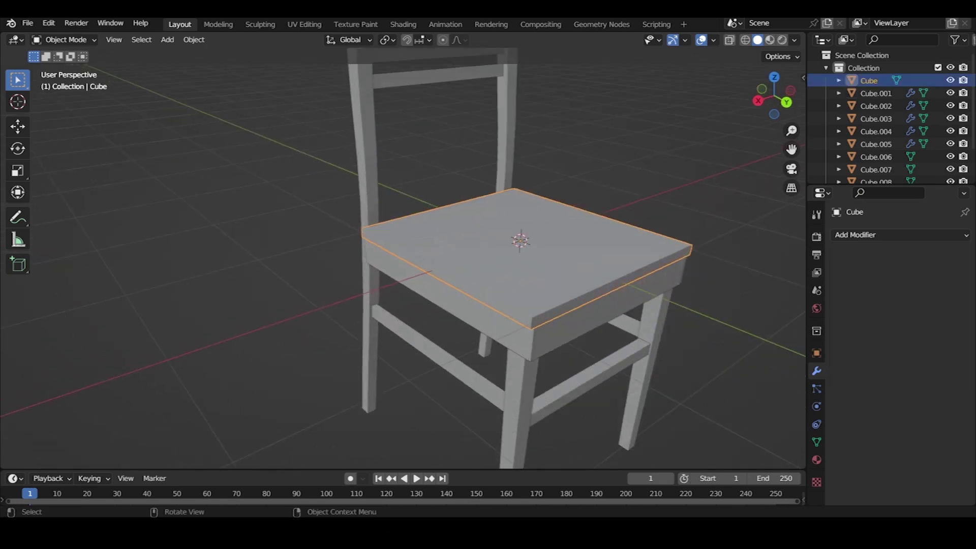
Raise the seat's top face vertically in Edit Mode
{"action": "key", "text": "Tab"}
{"action": "left_click", "coordinate": [519, 240]}
{"action": "key", "text": "g"}
{"action": "key", "text": "z"}
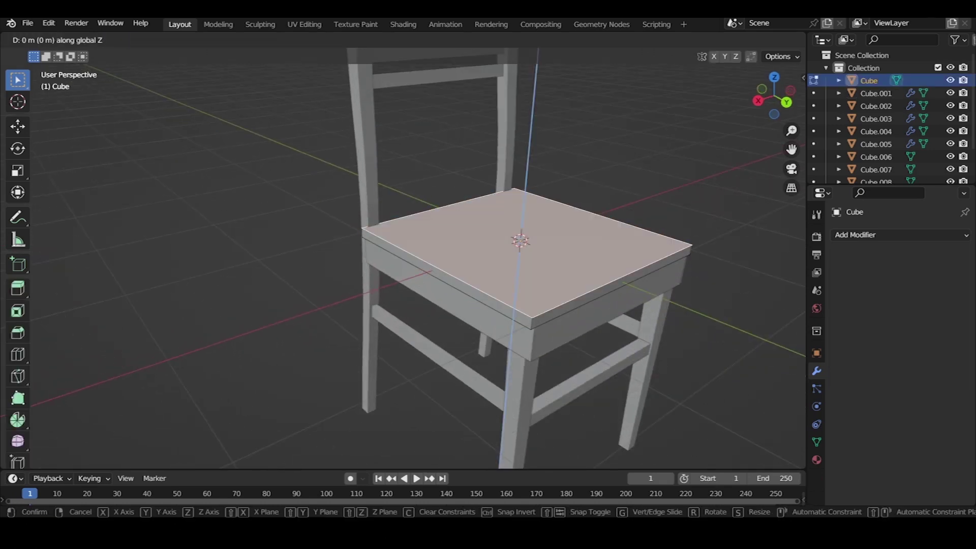
{"action": "key", "text": "Return"}
{"action": "key", "text": "Tab"}
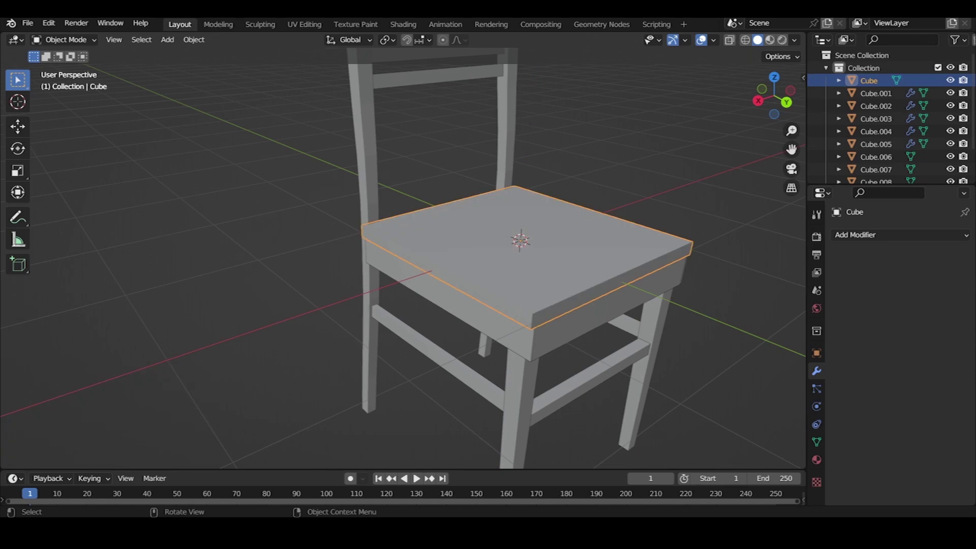
{"action": "key", "text": "shift+a"}
{"action": "key", "text": "Escape"}
Duplicate the seat straight up 0.118 m as slab Cube.010
{"action": "key", "text": "shift+d"}
{"action": "key", "text": "z"}
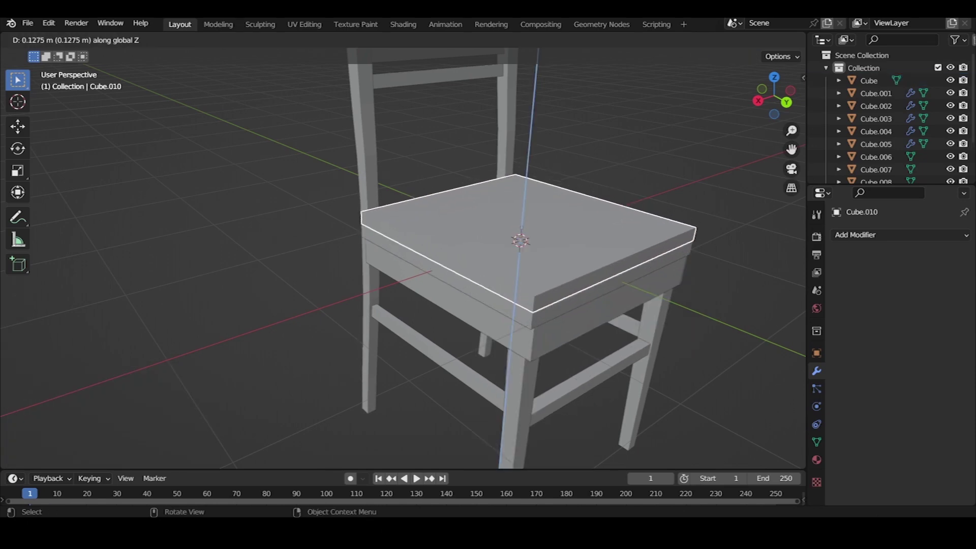
{"action": "key", "text": "Return"}
{"action": "scroll", "coordinate": [401, 260], "scroll_direction": "down", "scroll_amount": 2}
{"action": "scroll", "coordinate": [508, 254], "scroll_direction": "up", "scroll_amount": 2}
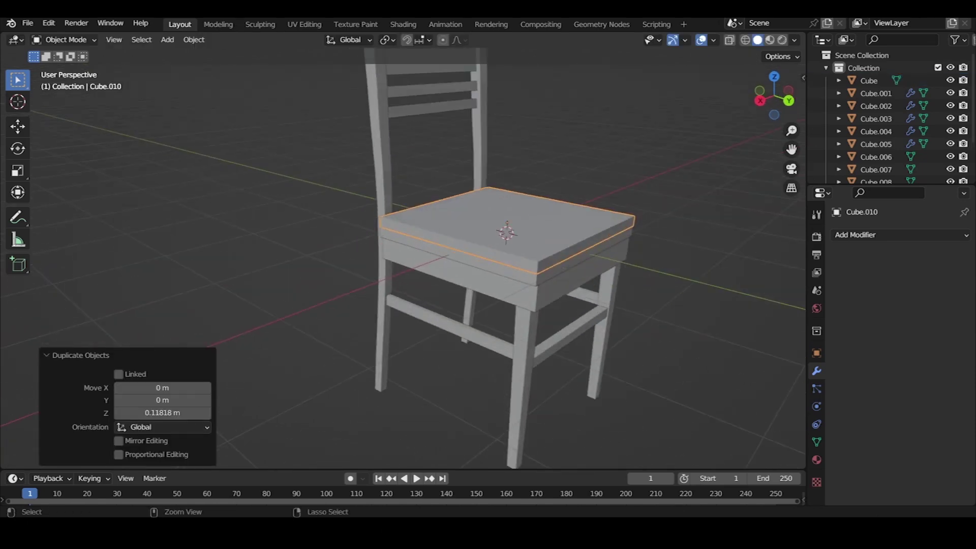
Select only the new seat copy Cube.010
{"action": "key", "text": "a"}
{"action": "key", "text": "Tab"}
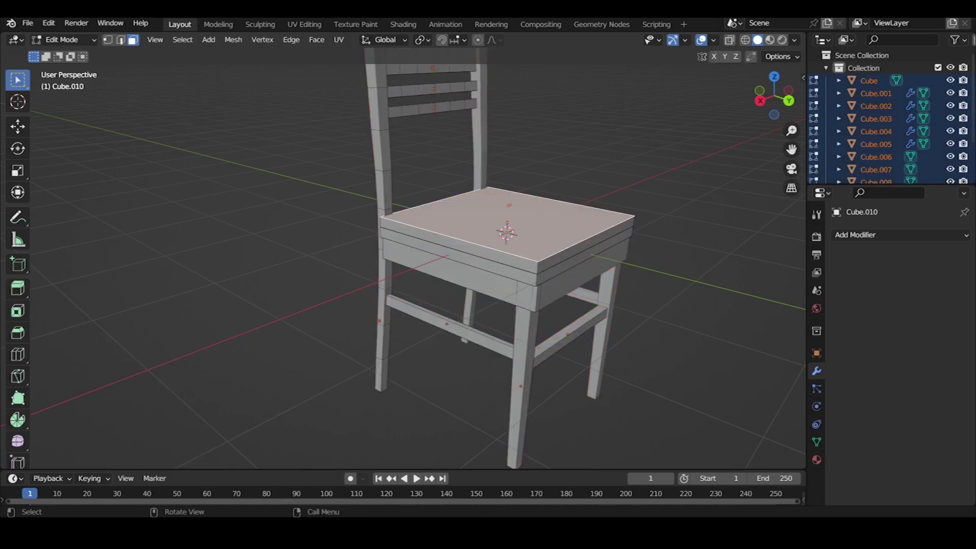
{"action": "key", "text": "Tab"}
{"action": "left_click", "coordinate": [533, 239]}
{"action": "key", "text": "Tab"}
{"action": "key", "text": "Tab"}
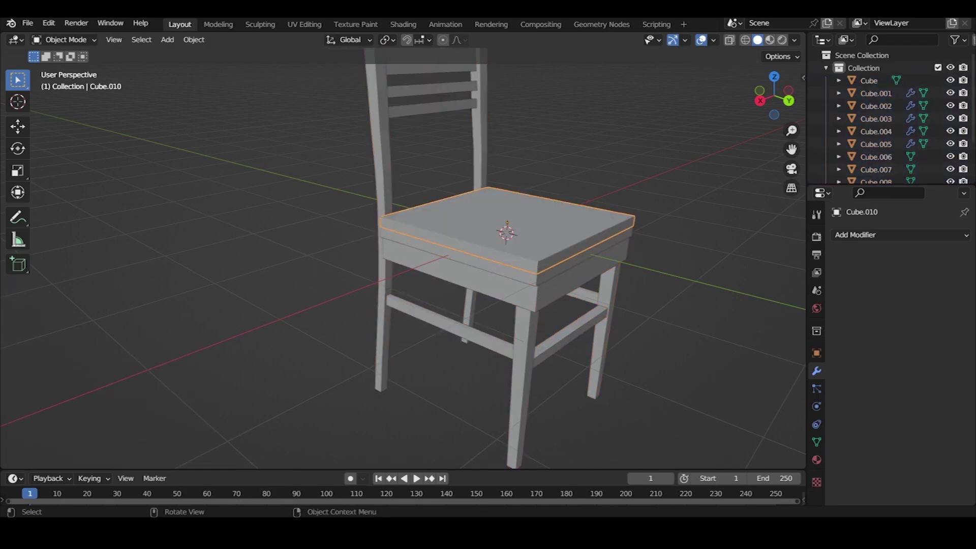
{"action": "key", "text": "Tab"}
Select the slab's whole mesh in X-ray, then add a Subdivision Surface modifier
{"action": "key", "text": "2"}
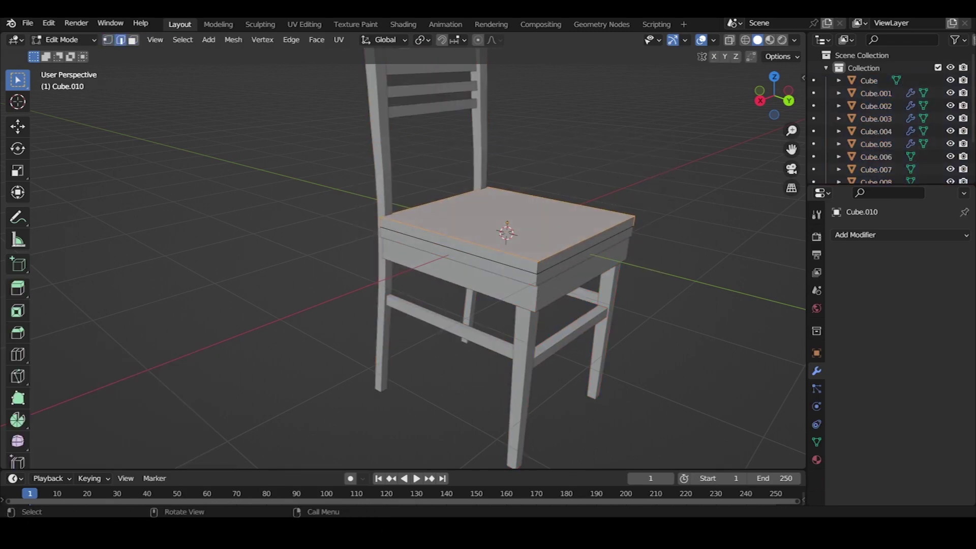
{"action": "key", "text": "alt+z"}
{"action": "left_click_drag", "start_coordinate": [329, 112], "coordinate": [694, 297]}
{"action": "key", "text": "ctrl+r"}
{"action": "key", "text": "Escape"}
{"action": "key", "text": "Tab"}
{"action": "key", "text": "Tab"}
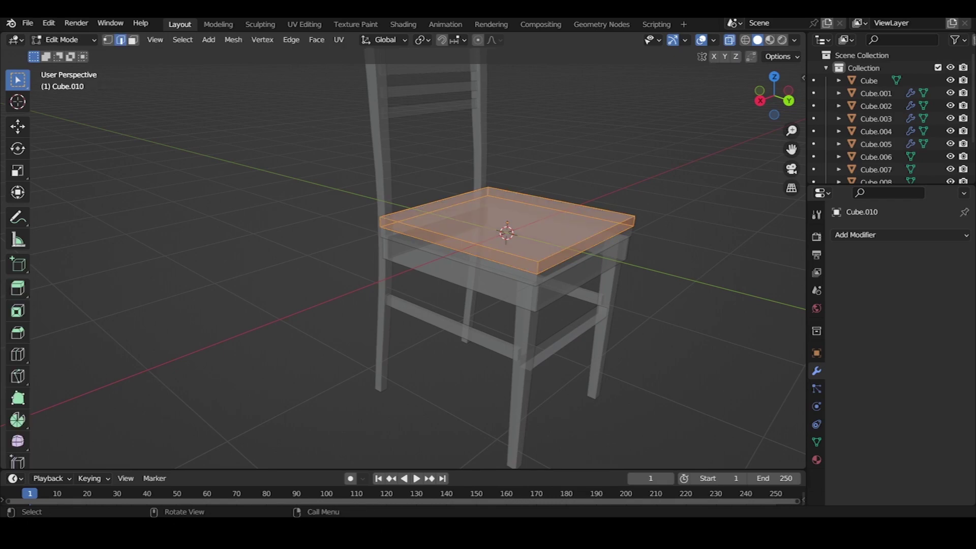
{"action": "left_click", "coordinate": [864, 235]}
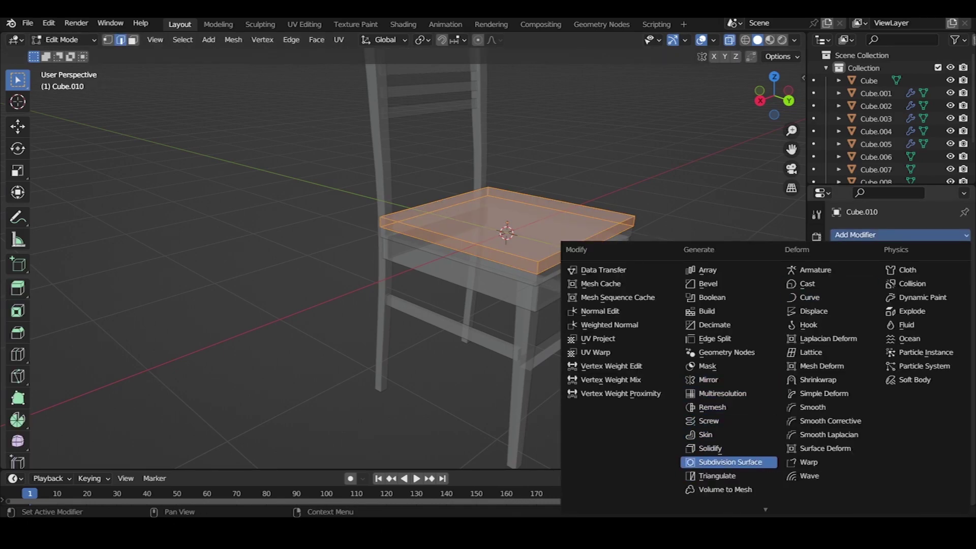
{"action": "left_click", "coordinate": [730, 461]}
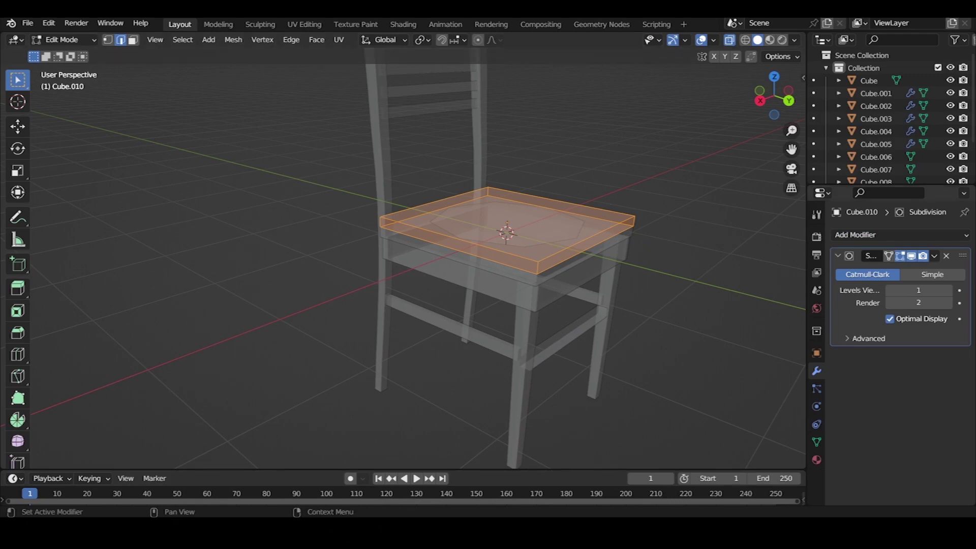
Remove the Subdivision Surface modifier from the cushion slab
{"action": "key", "text": "alt+a"}
{"action": "key", "text": "Tab"}
{"action": "mouse_move", "coordinate": [457, 254]}
{"action": "middle_mouse_down"}
{"action": "mouse_move", "coordinate": [488, 265]}
{"action": "mouse_move", "coordinate": [488, 254]}
{"action": "mouse_move", "coordinate": [549, 239]}
{"action": "middle_mouse_up"}
{"action": "left_click", "coordinate": [945, 255]}
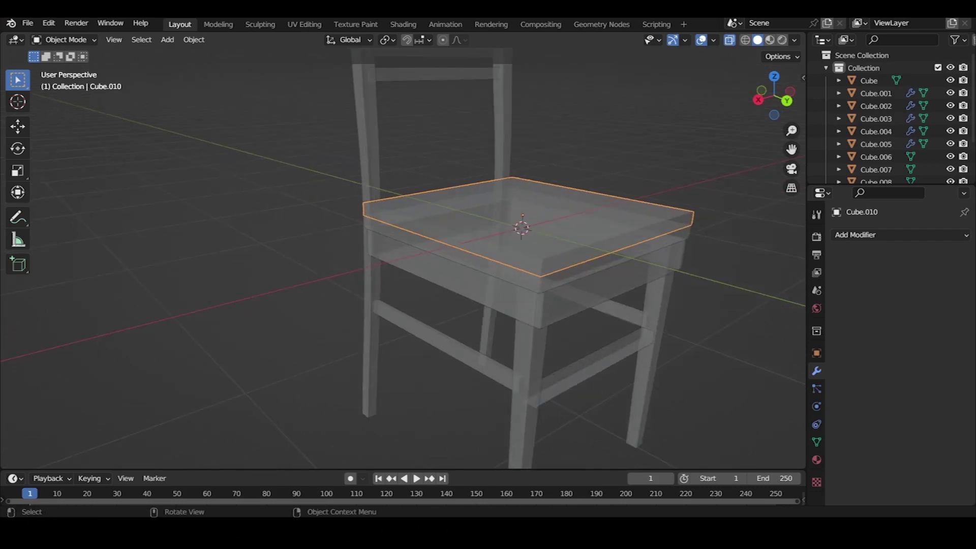
Add a lengthwise edge loop cut across the slab
{"action": "key", "text": "Tab"}
{"action": "key", "text": "a"}
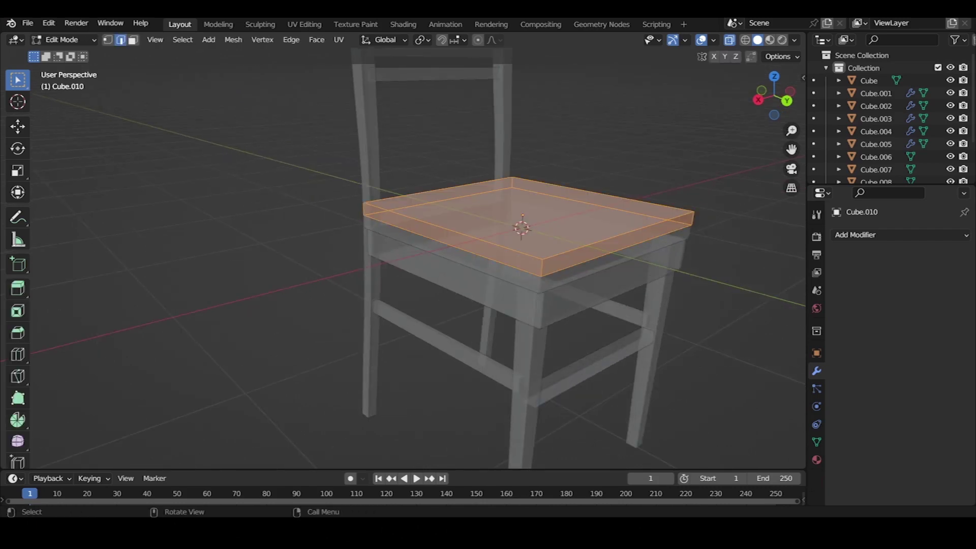
{"action": "key", "text": "ctrl+r"}
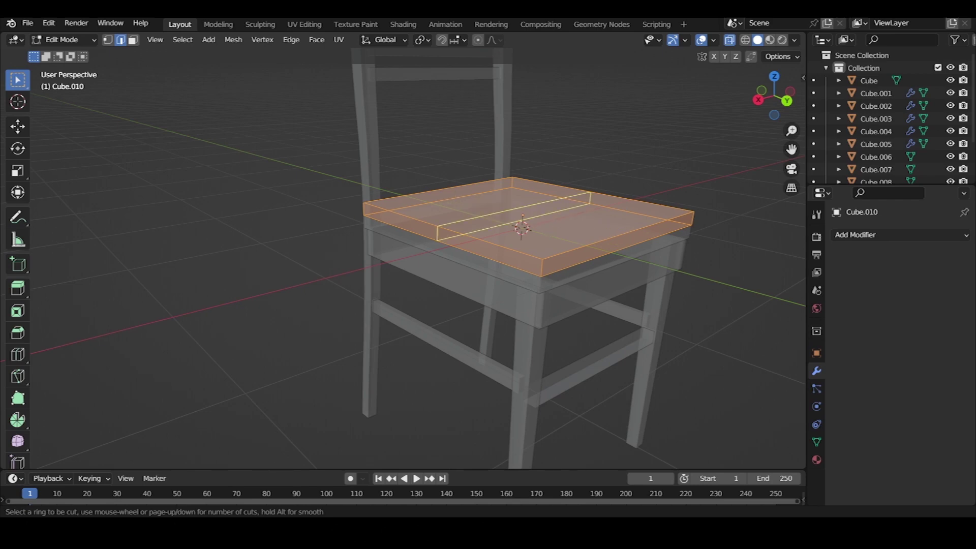
{"action": "left_click", "coordinate": [559, 187]}
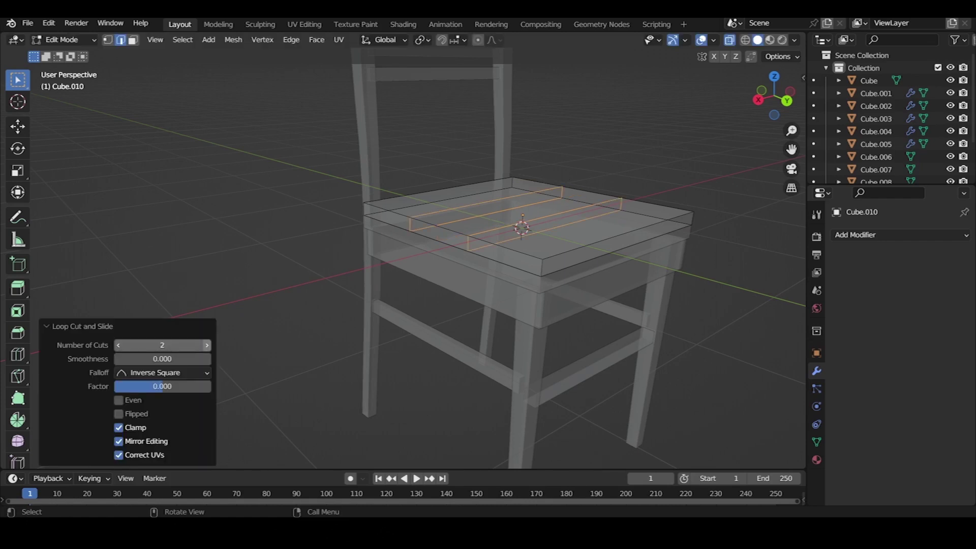
Add two crossing edge loops centred across the cushion slab
{"action": "mouse_move", "coordinate": [508, 254]}
{"action": "middle_mouse_down"}
{"action": "mouse_move", "coordinate": [447, 238]}
{"action": "mouse_move", "coordinate": [465, 226]}
{"action": "middle_mouse_up"}
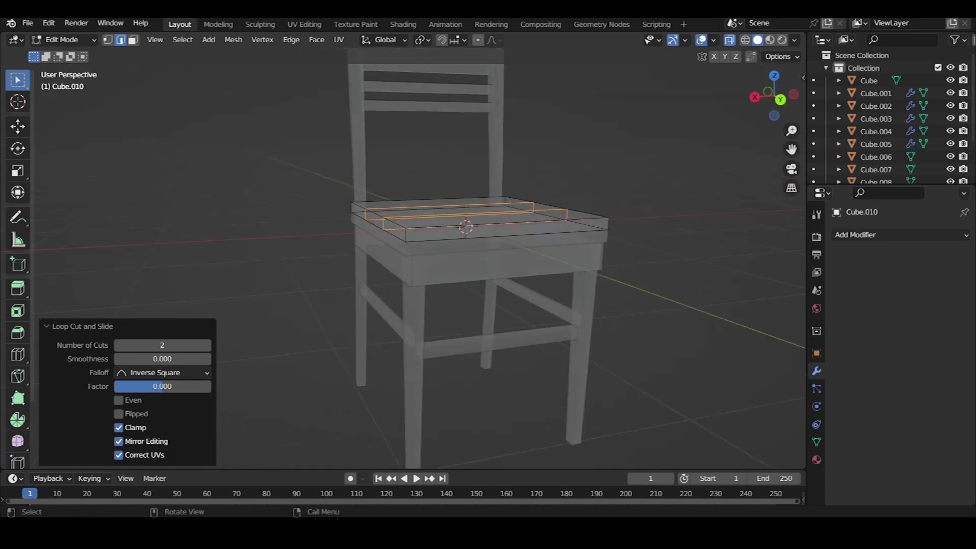
{"action": "key", "text": "Tab"}
{"action": "mouse_move", "coordinate": [465, 227]}
{"action": "middle_mouse_down"}
{"action": "mouse_move", "coordinate": [488, 214]}
{"action": "mouse_move", "coordinate": [492, 255]}
{"action": "middle_mouse_up"}
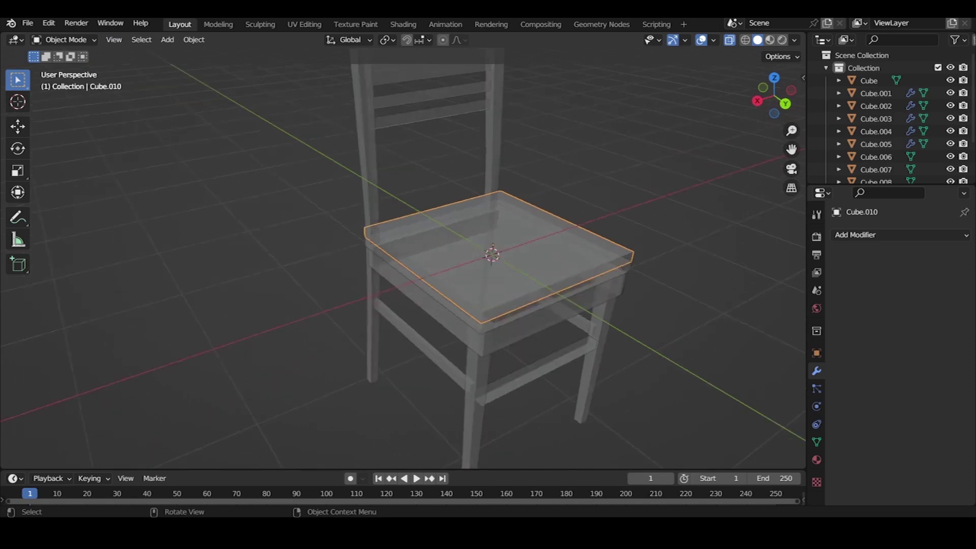
{"action": "key", "text": "Tab"}
{"action": "key", "text": "ctrl+r"}
{"action": "left_click", "coordinate": [466, 219]}
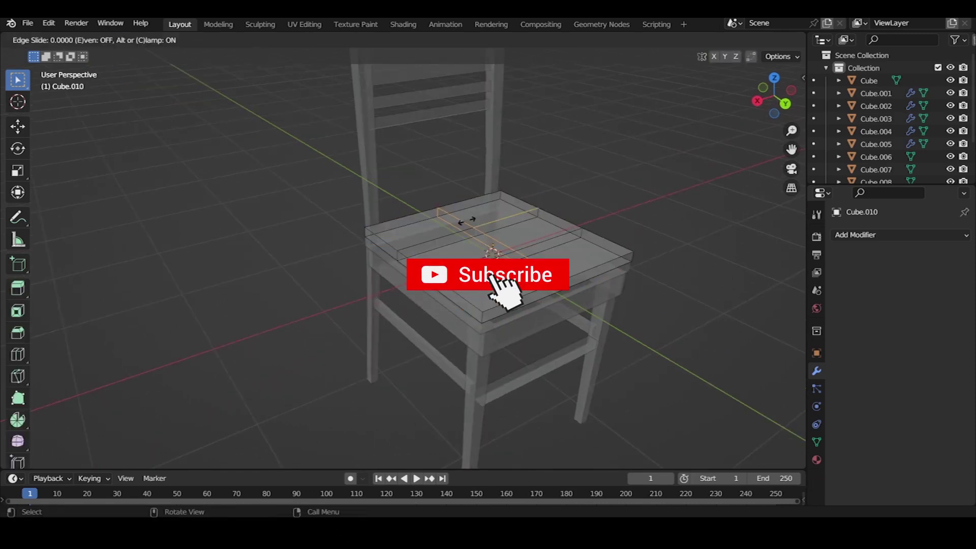
{"action": "right_click", "coordinate": [465, 220]}
Raise the slab's centre about 0.07 m with proportional falloff into a dome
{"action": "mouse_move", "coordinate": [488, 254]}
{"action": "middle_mouse_down"}
{"action": "mouse_move", "coordinate": [472, 229]}
{"action": "mouse_move", "coordinate": [488, 213]}
{"action": "mouse_move", "coordinate": [508, 234]}
{"action": "mouse_move", "coordinate": [548, 224]}
{"action": "middle_mouse_up"}
{"action": "key", "text": "Tab"}
{"action": "key", "text": "Tab"}
{"action": "key", "text": "1"}
{"action": "mouse_move", "coordinate": [488, 254]}
{"action": "middle_mouse_down"}
{"action": "mouse_move", "coordinate": [478, 224]}
{"action": "mouse_move", "coordinate": [472, 234]}
{"action": "middle_mouse_up"}
{"action": "key", "text": "g"}
{"action": "key", "text": "z"}
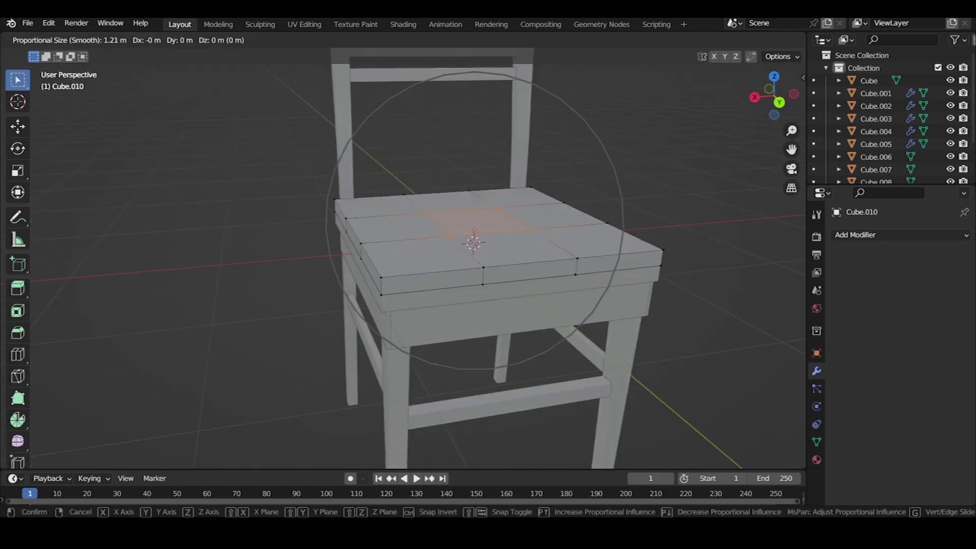
{"action": "scroll", "coordinate": [473, 243], "scroll_direction": "up", "scroll_amount": 5}
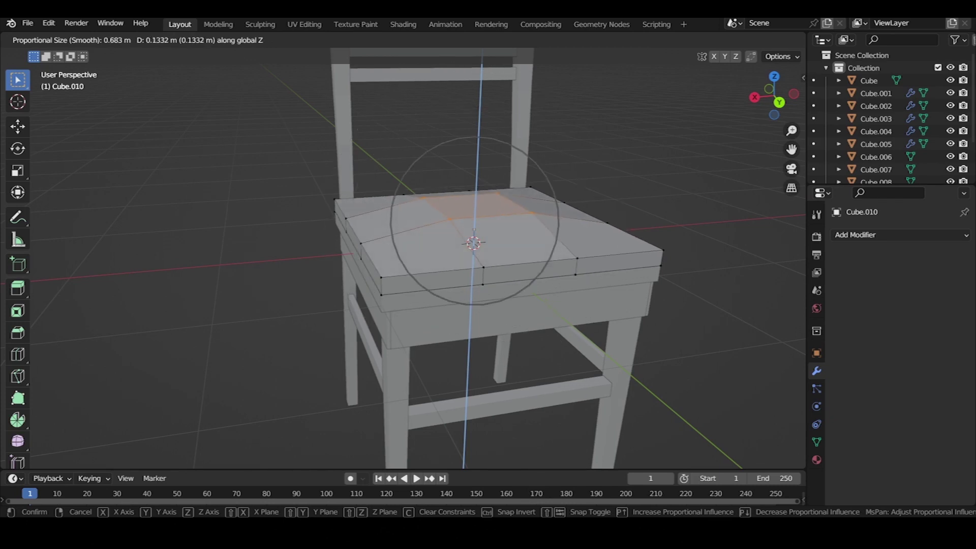
{"action": "left_click", "coordinate": [473, 242]}
{"action": "scroll", "coordinate": [473, 243], "scroll_direction": "down", "scroll_amount": 3}
Lift the cushion centre about 0.03 m more and add Subdivision Surface at level 2
{"action": "scroll", "coordinate": [464, 234], "scroll_direction": "up", "scroll_amount": 4}
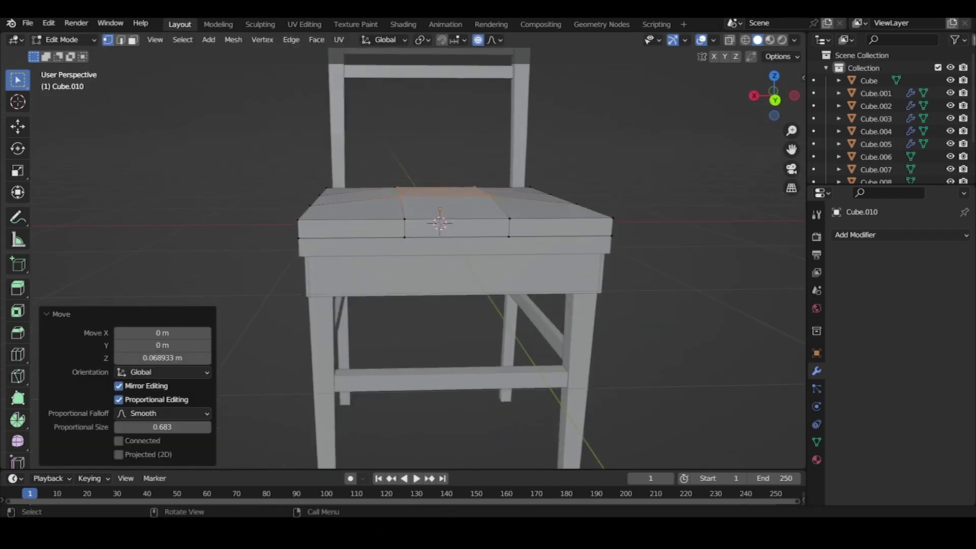
{"action": "key", "text": "g"}
{"action": "key", "text": "z"}
{"action": "left_click", "coordinate": [473, 239]}
{"action": "left_click", "coordinate": [854, 234]}
{"action": "left_click", "coordinate": [730, 461]}
{"action": "middle_click_drag", "start_coordinate": [508, 305], "coordinate": [458, 305]}
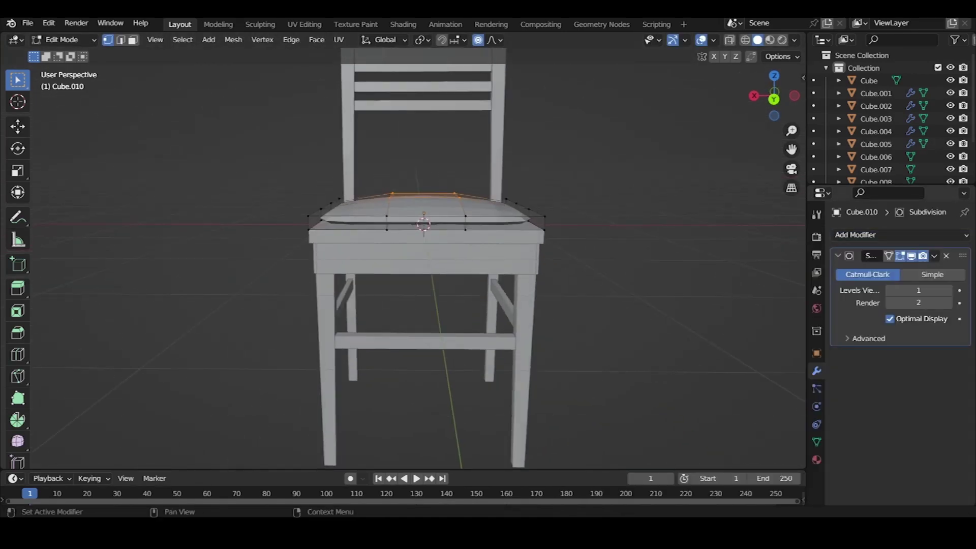
Box-select the cushion-top vertices and trial a vertical move, cancelled
{"action": "left_click_drag", "start_coordinate": [258, 162], "coordinate": [546, 221]}
{"action": "middle_click_drag", "start_coordinate": [427, 305], "coordinate": [442, 300]}
{"action": "left_click_drag", "start_coordinate": [256, 137], "coordinate": [559, 180]}
{"action": "middle_click_drag", "start_coordinate": [559, 180], "coordinate": [548, 182]}
{"action": "key", "text": "g"}
{"action": "key", "text": "z"}
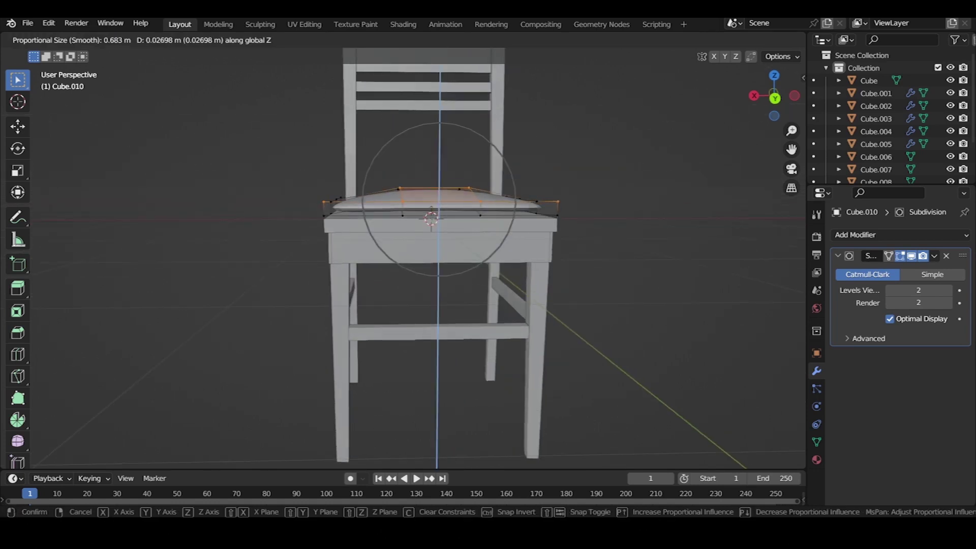
{"action": "key", "text": "Escape"}
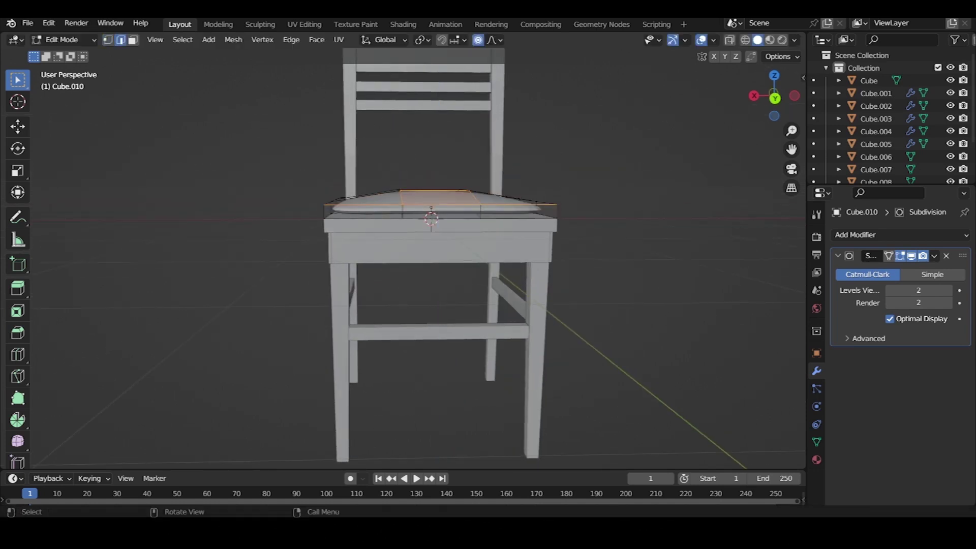
Select all of the cushion's geometry in X-ray mode
{"action": "key", "text": "Tab"}
{"action": "middle_click_drag", "start_coordinate": [427, 304], "coordinate": [427, 285]}
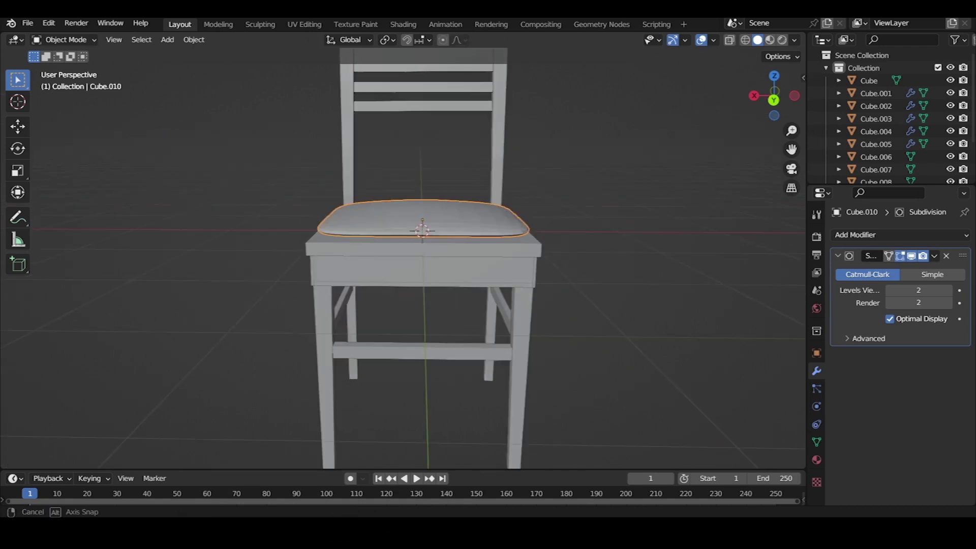
{"action": "key", "text": "Tab"}
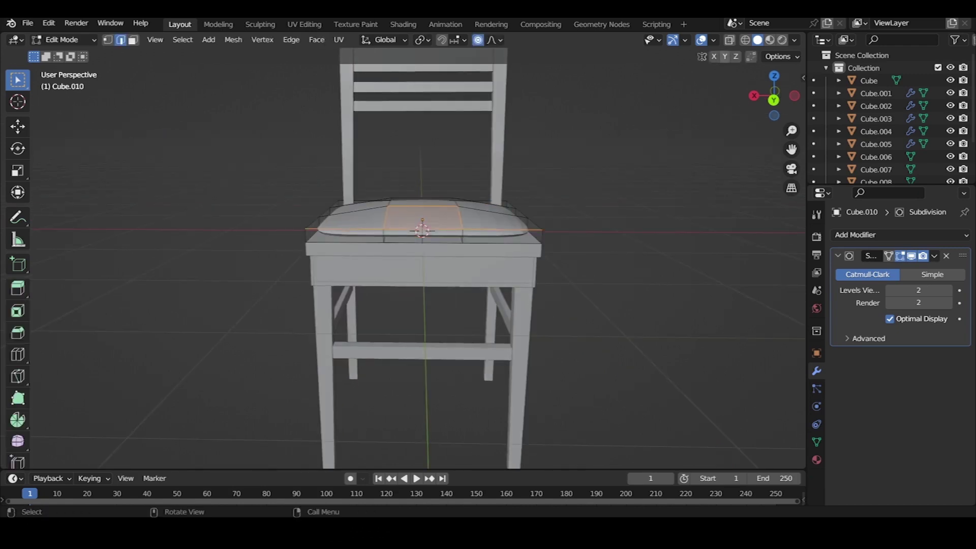
{"action": "key", "text": "alt+z"}
{"action": "left_click_drag", "start_coordinate": [263, 141], "coordinate": [562, 197]}
{"action": "middle_click_drag", "start_coordinate": [563, 197], "coordinate": [539, 168]}
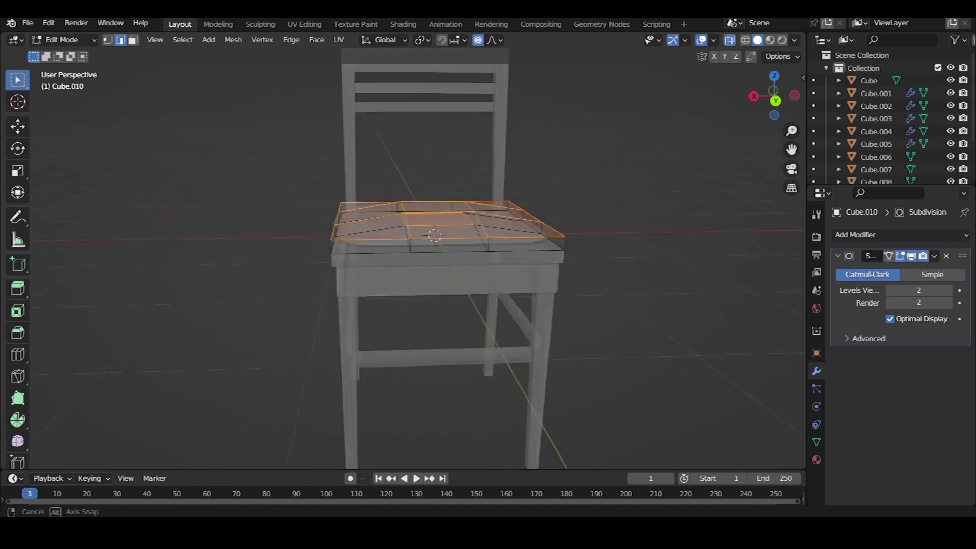
Turn off proportional editing and raise the cushion mesh about 0.19 m along Z
{"action": "key", "text": "g"}
{"action": "key", "text": "z"}
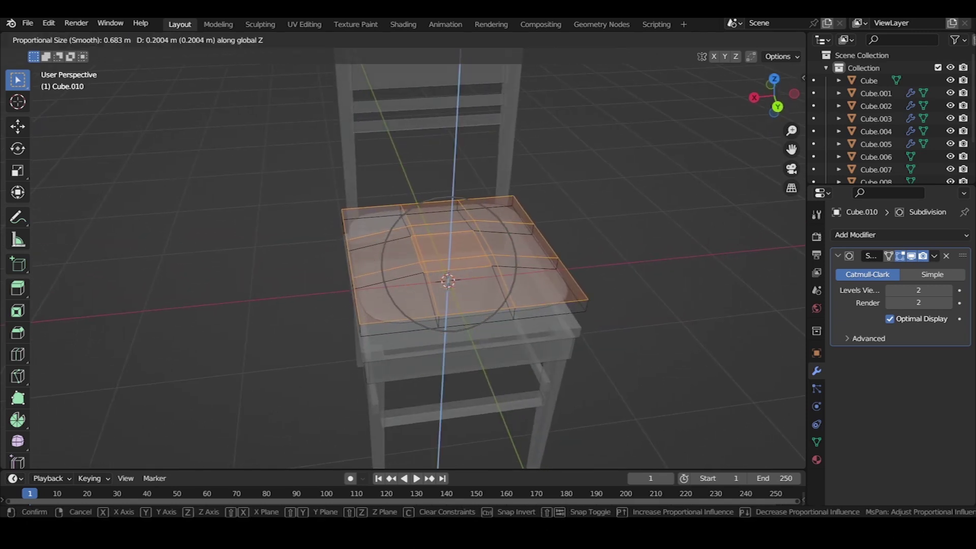
{"action": "key", "text": "Escape"}
{"action": "key", "text": "o"}
{"action": "key", "text": "g"}
{"action": "key", "text": "z"}
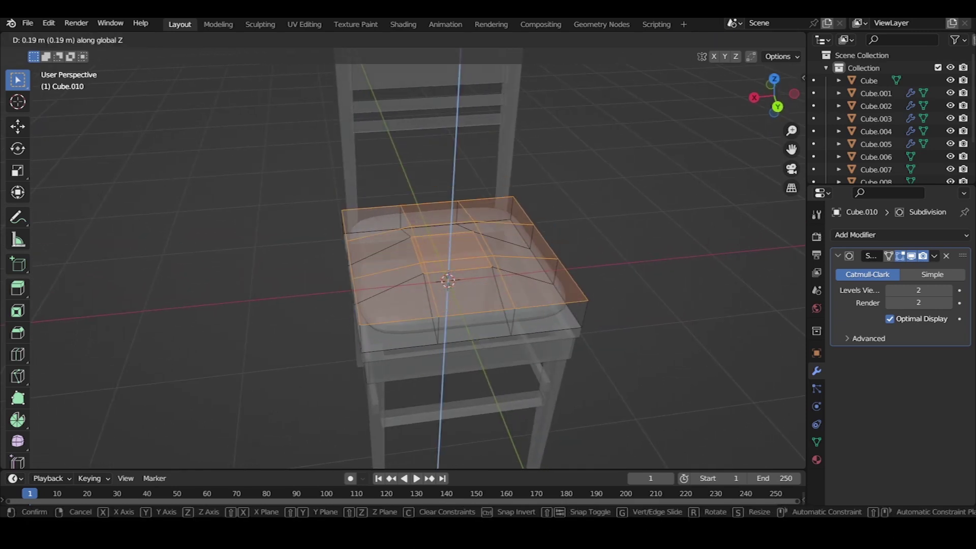
{"action": "key", "text": "Return"}
{"action": "scroll", "coordinate": [447, 274], "scroll_direction": "down", "scroll_amount": 3}
{"action": "middle_click_drag", "start_coordinate": [432, 274], "coordinate": [422, 218]}
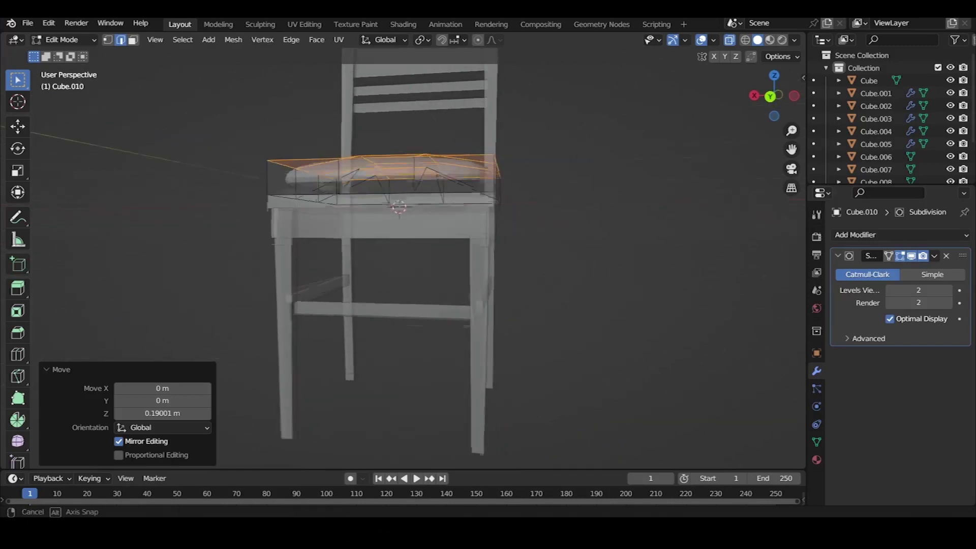
Widen a side strip of the cushion along X after undoing a trial edge move
{"action": "left_click", "coordinate": [454, 203]}
{"action": "key", "text": "g"}
{"action": "key", "text": "z"}
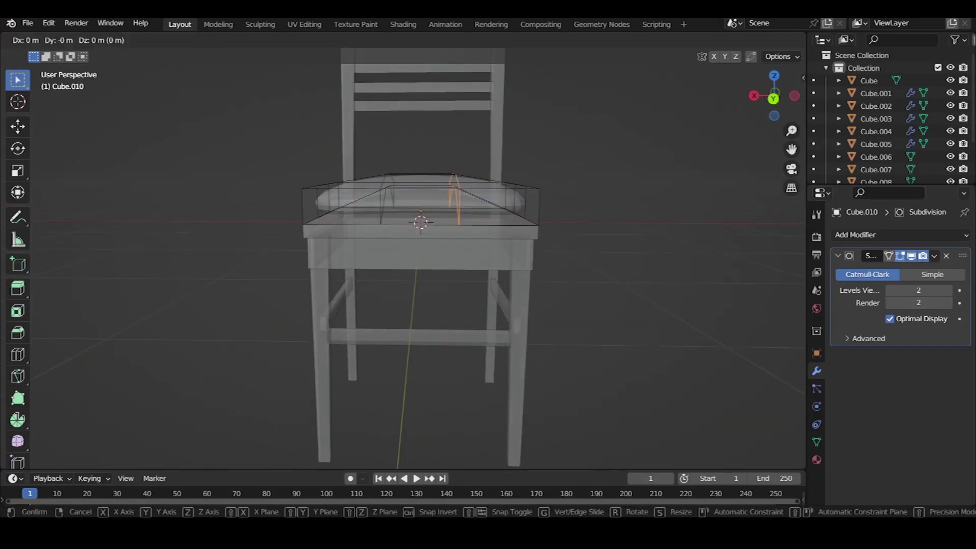
{"action": "key", "text": "x"}
{"action": "key", "text": "Return"}
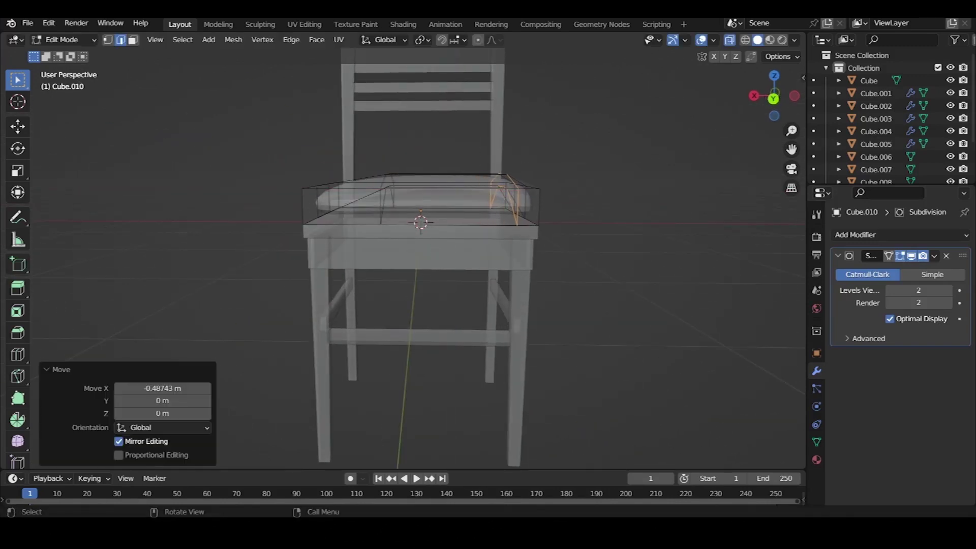
{"action": "key", "text": "ctrl+z"}
{"action": "middle_click_drag", "start_coordinate": [559, 193], "coordinate": [559, 251]}
{"action": "key", "text": "s"}
{"action": "key", "text": "x"}
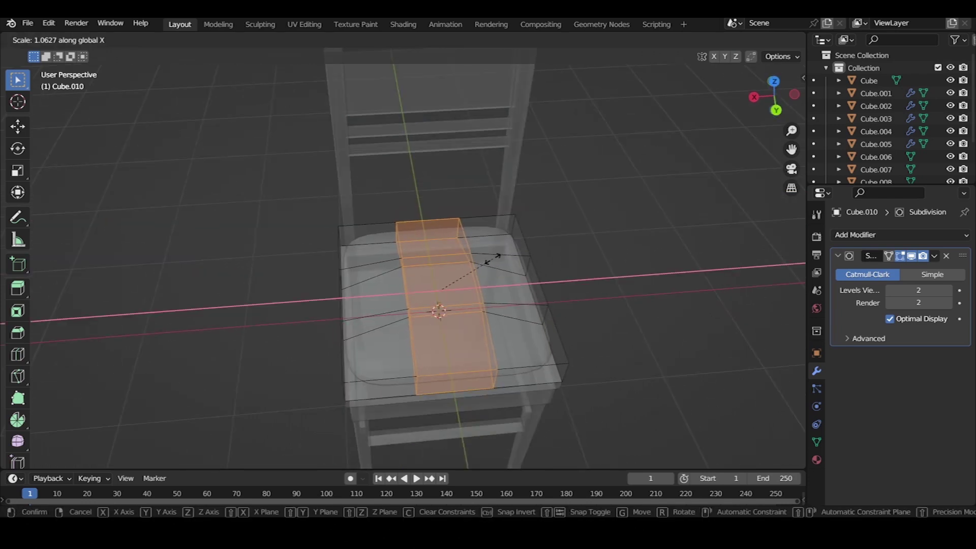
{"action": "left_click", "coordinate": [589, 247]}
{"action": "mouse_move", "coordinate": [590, 248]}
{"action": "middle_mouse_down"}
{"action": "mouse_move", "coordinate": [223, 239]}
{"action": "mouse_move", "coordinate": [264, 219]}
{"action": "mouse_move", "coordinate": [356, 244]}
{"action": "mouse_move", "coordinate": [437, 284]}
{"action": "middle_mouse_up"}
Move the cushion object vertically in Object Mode
{"action": "key", "text": "Tab"}
{"action": "scroll", "coordinate": [254, 254], "scroll_direction": "up", "scroll_amount": 5}
{"action": "left_click", "coordinate": [355, 213]}
{"action": "key", "text": "g"}
{"action": "key", "text": "z"}
{"action": "key", "text": "Return"}
Push the cushion's bottom face down along Z in Edit Mode
{"action": "middle_click_drag", "start_coordinate": [407, 254], "coordinate": [376, 229]}
{"action": "key", "text": "Tab"}
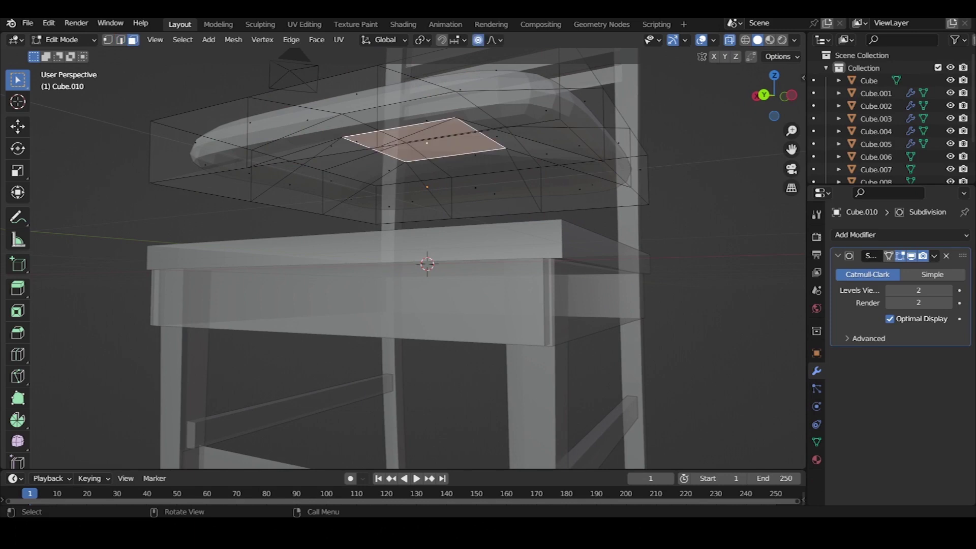
{"action": "key", "text": "g"}
{"action": "key", "text": "z"}
{"action": "scroll", "coordinate": [424, 183], "scroll_direction": "up", "scroll_amount": 2}
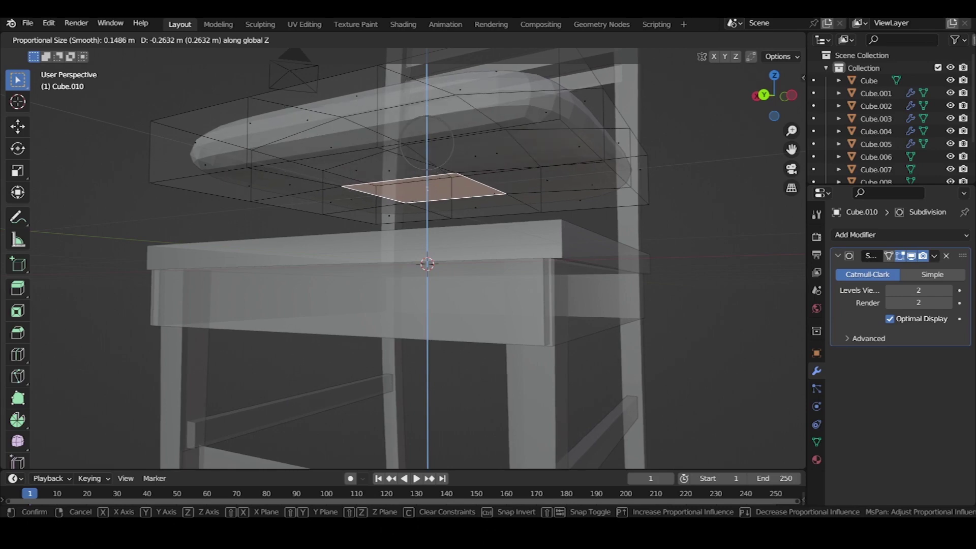
{"action": "key", "text": "Return"}
{"action": "middle_click_drag", "start_coordinate": [427, 255], "coordinate": [472, 305]}
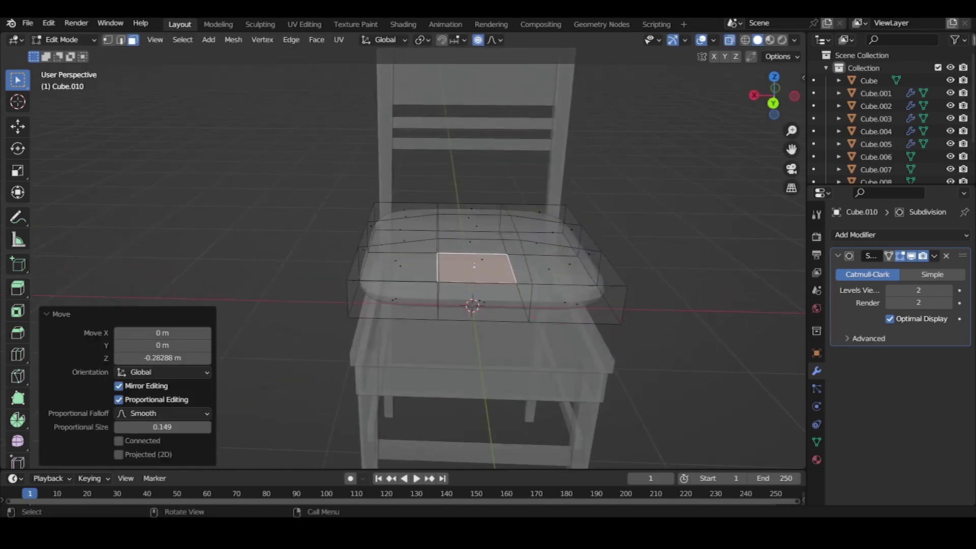
Select the cushion's middle strip in vertex mode and widen it along X
{"action": "left_click_drag", "start_coordinate": [298, 170], "coordinate": [457, 320]}
{"action": "middle_click_drag", "start_coordinate": [458, 320], "coordinate": [513, 295]}
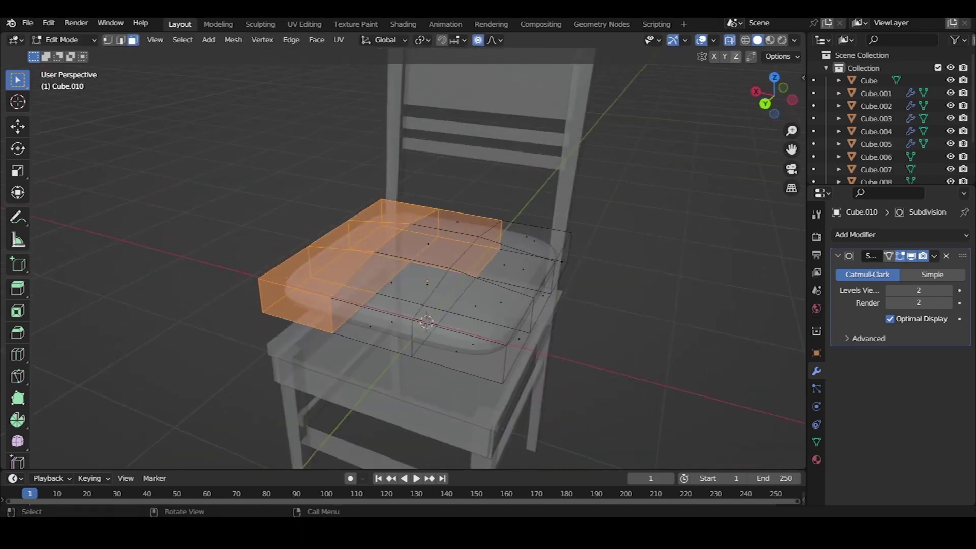
{"action": "key", "text": "Tab"}
{"action": "middle_click_drag", "start_coordinate": [427, 305], "coordinate": [473, 295]}
{"action": "key", "text": "Tab"}
{"action": "left_click_drag", "start_coordinate": [322, 179], "coordinate": [481, 348]}
{"action": "key", "text": "1"}
{"action": "left_click_drag", "start_coordinate": [305, 155], "coordinate": [452, 315]}
{"action": "left_click_drag", "start_coordinate": [432, 185], "coordinate": [539, 305]}
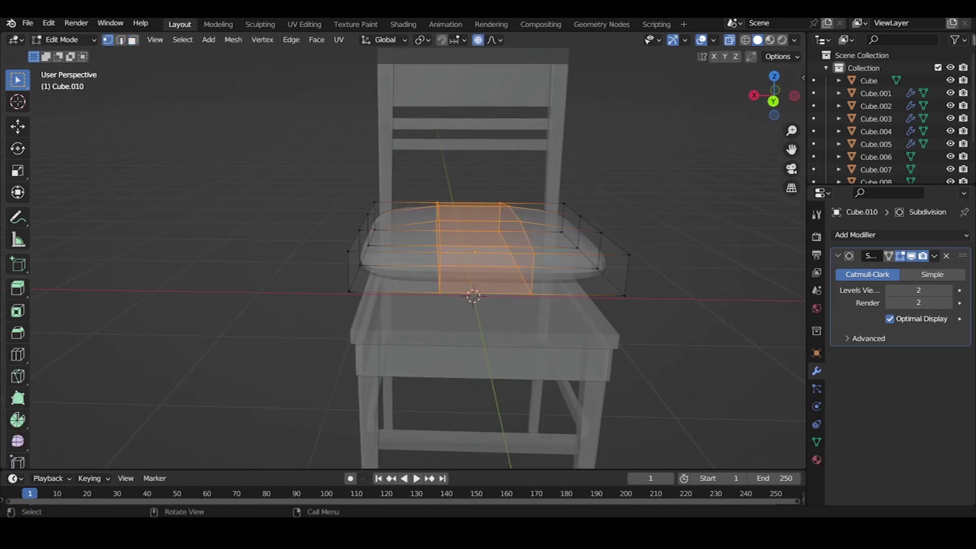
{"action": "key", "text": "s"}
{"action": "key", "text": "x"}
{"action": "left_click", "coordinate": [558, 225]}
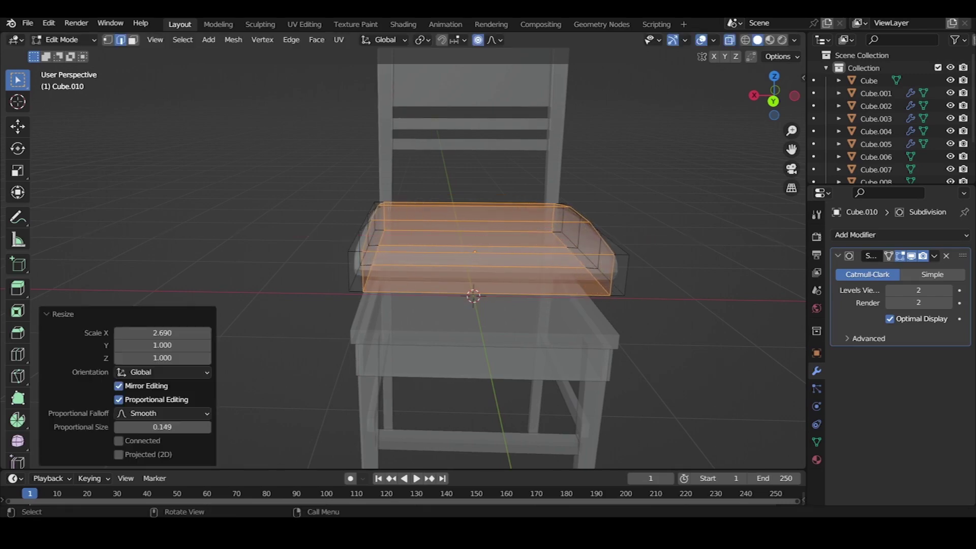
{"action": "middle_click_drag", "start_coordinate": [558, 226], "coordinate": [407, 228]}
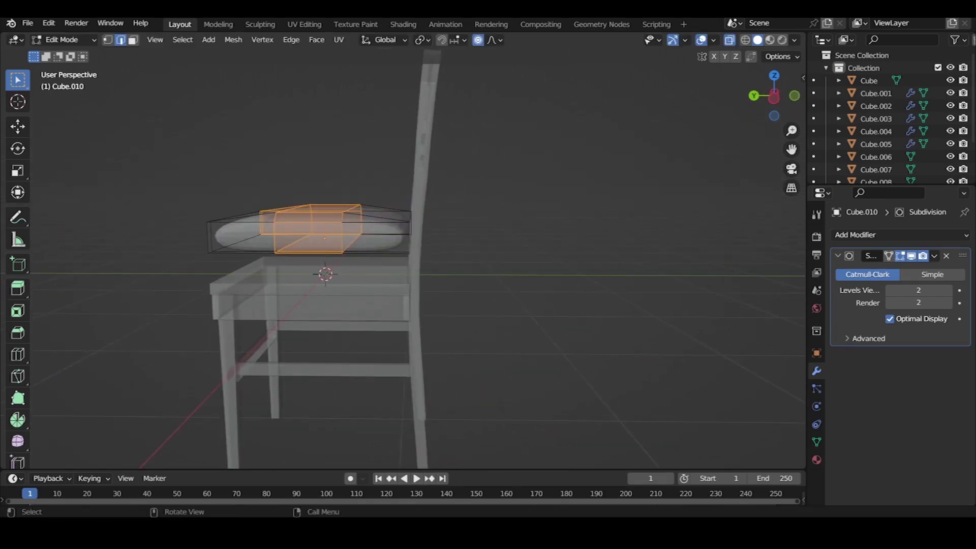
Stretch the middle strip front to back along Y
{"action": "middle_click_drag", "start_coordinate": [401, 254], "coordinate": [373, 249]}
{"action": "key", "text": "s"}
{"action": "key", "text": "z"}
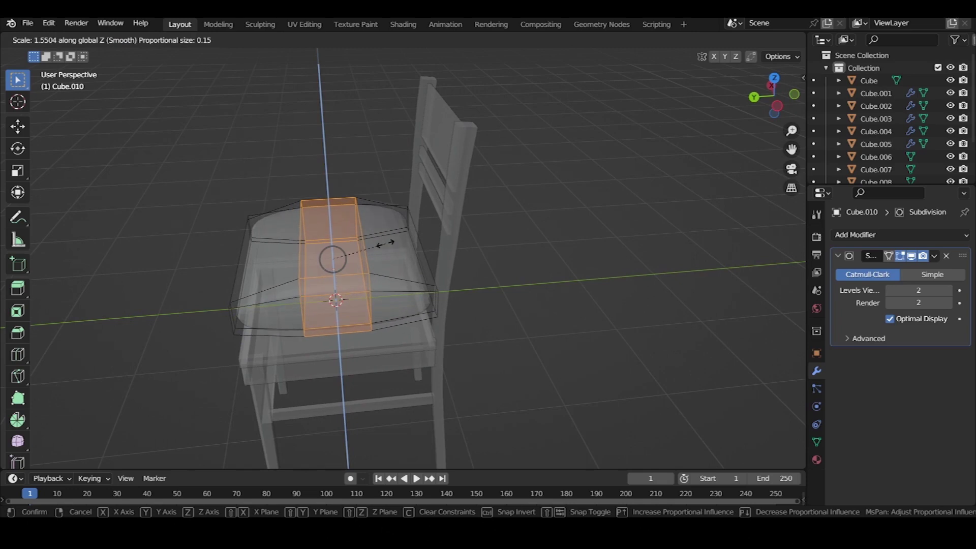
{"action": "key", "text": "y"}
{"action": "left_click", "coordinate": [422, 235]}
{"action": "mouse_move", "coordinate": [422, 234]}
{"action": "middle_mouse_down"}
{"action": "mouse_move", "coordinate": [508, 238]}
{"action": "mouse_move", "coordinate": [508, 249]}
{"action": "mouse_move", "coordinate": [462, 257]}
{"action": "middle_mouse_up"}
Raise the cushion's top face along Z with falloff to puff it up
{"action": "key", "text": "alt+a"}
{"action": "left_click", "coordinate": [461, 247]}
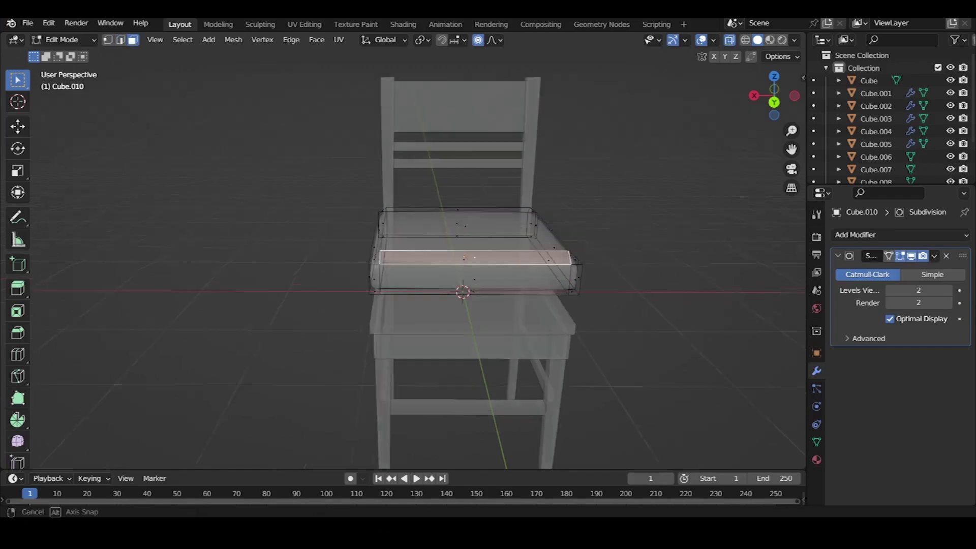
{"action": "key", "text": "alt+z"}
{"action": "key", "text": "g"}
{"action": "key", "text": "z"}
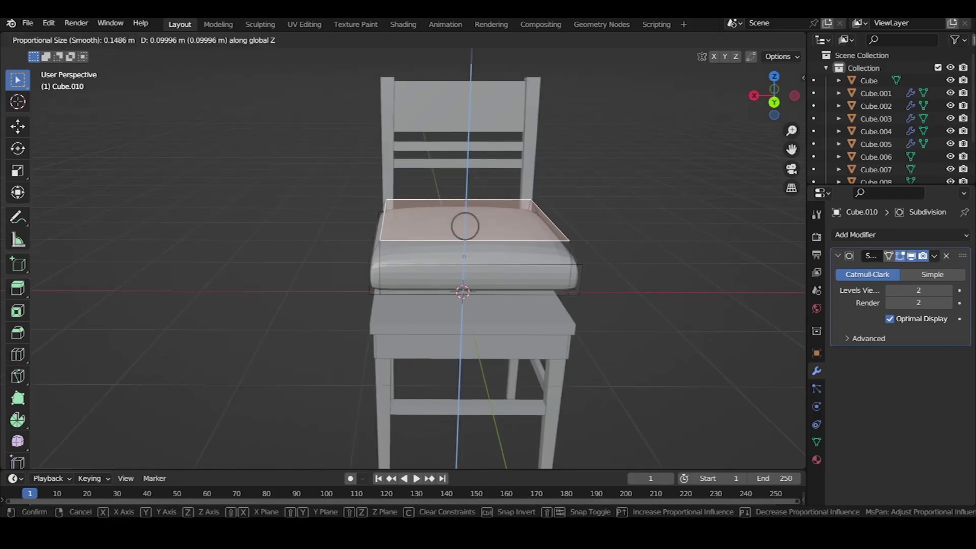
{"action": "key", "text": "Return"}
{"action": "key", "text": "Tab"}
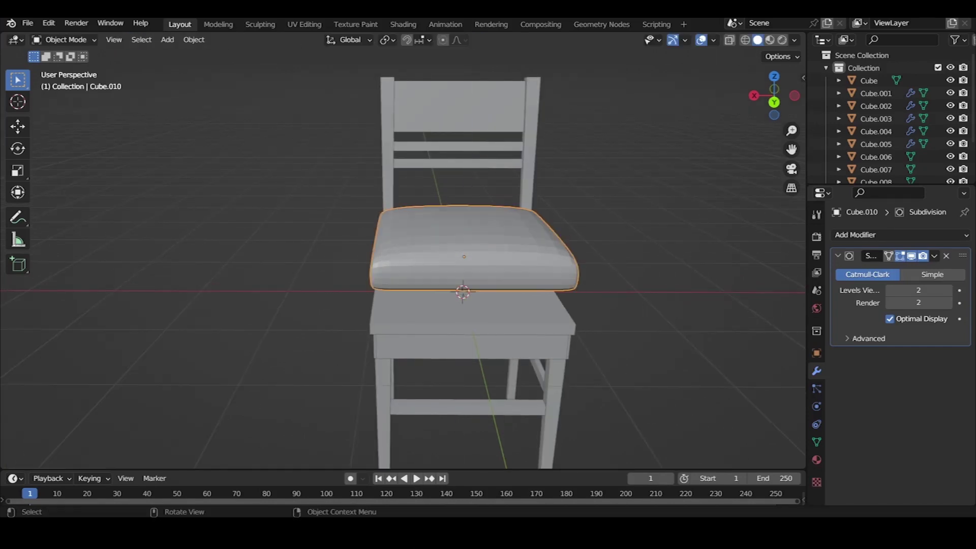
Lower the whole cushion about 0.36 m so it rests on the seat
{"action": "middle_click_drag", "start_coordinate": [462, 254], "coordinate": [462, 239]}
{"action": "key", "text": "g"}
{"action": "key", "text": "z"}
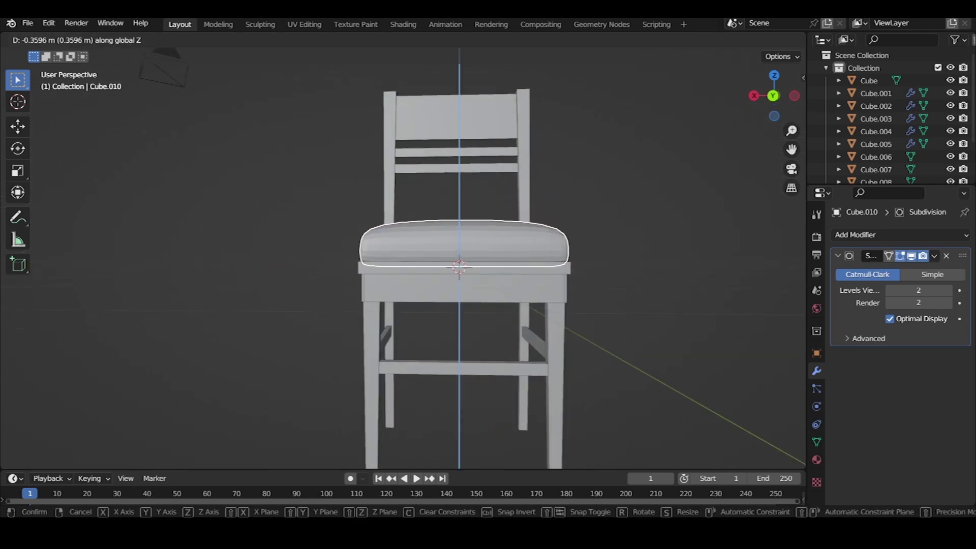
{"action": "key", "text": "Return"}
Adjust the cushion's top face height along Z with X-ray on
{"action": "key", "text": "Tab"}
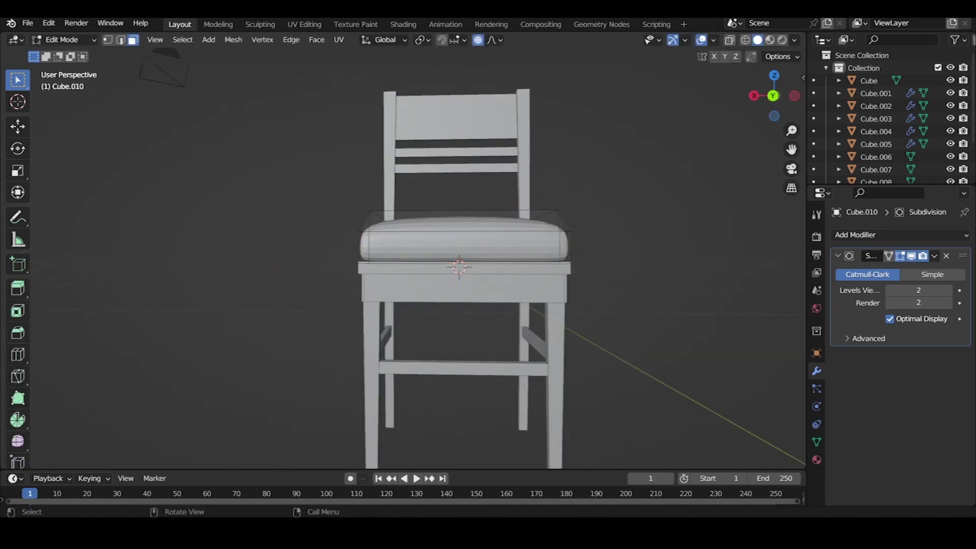
{"action": "key", "text": "a"}
{"action": "key", "text": "alt+z"}
{"action": "left_click_drag", "start_coordinate": [257, 149], "coordinate": [611, 241]}
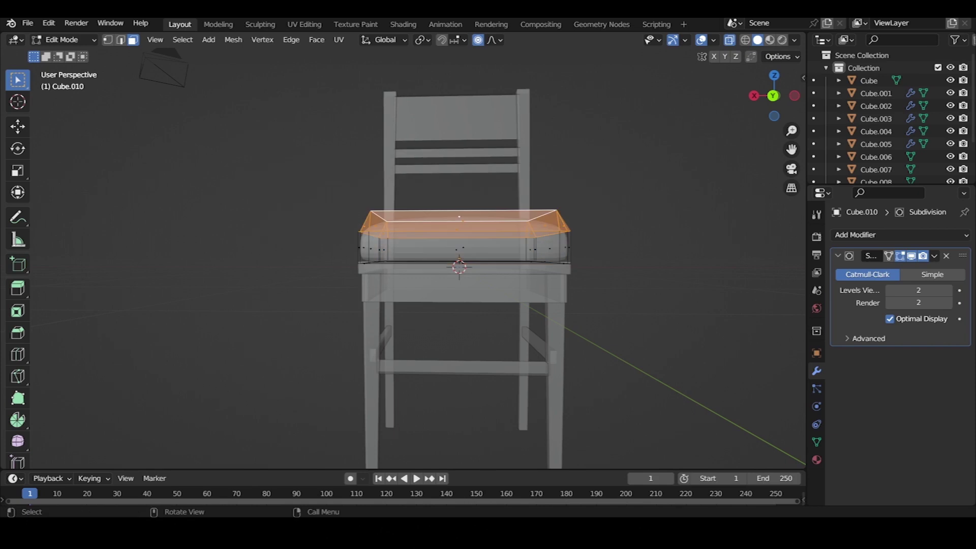
{"action": "key", "text": "g"}
{"action": "key", "text": "z"}
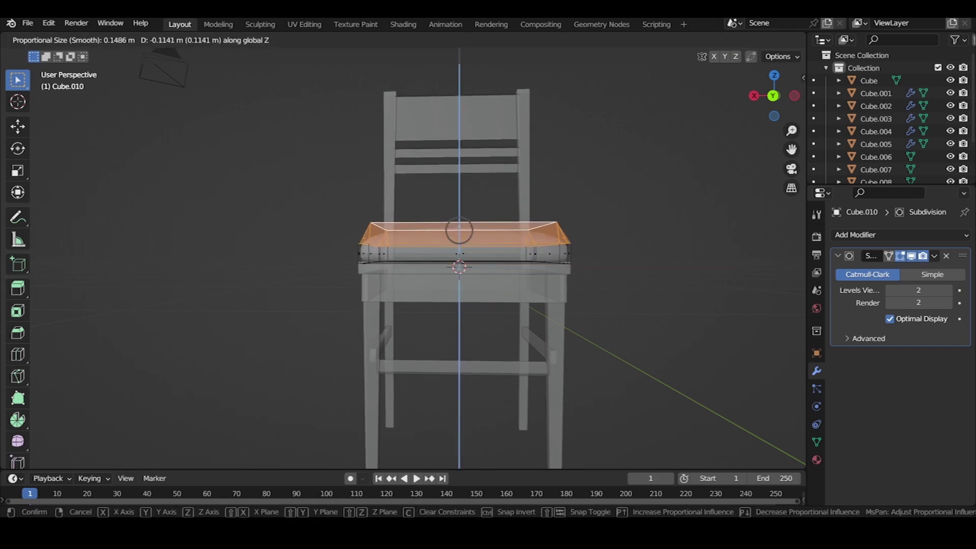
{"action": "key", "text": "Return"}
{"action": "key", "text": "Tab"}
Inspect the finished cushion from several angles and select all chair parts
{"action": "middle_click_drag", "start_coordinate": [457, 254], "coordinate": [559, 213]}
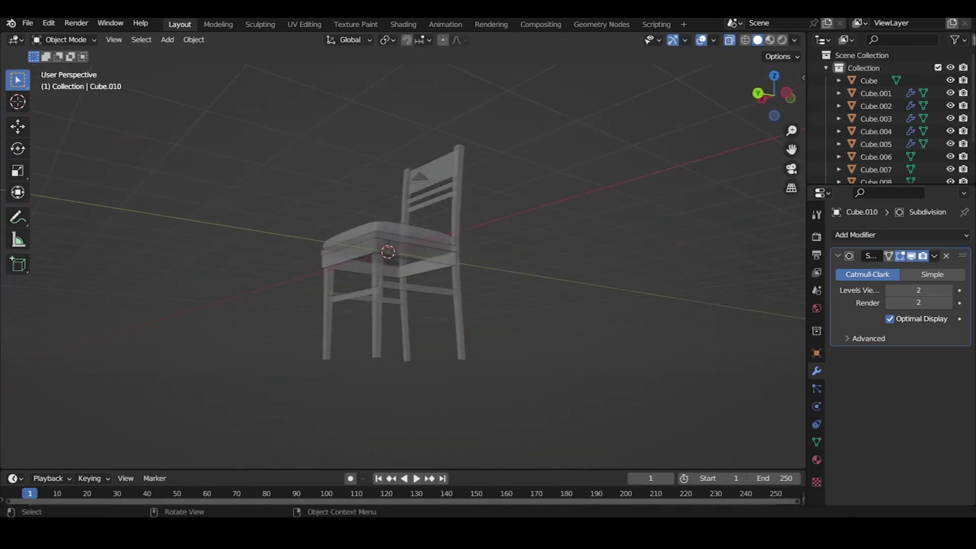
{"action": "middle_click_drag", "start_coordinate": [76, 92], "coordinate": [142, 94]}
{"action": "key", "text": "Tab"}
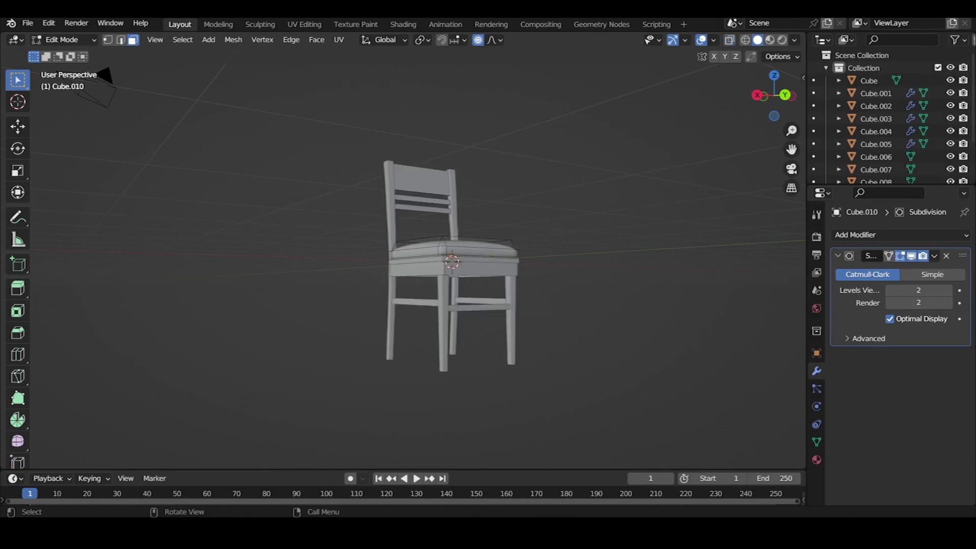
{"action": "key", "text": "Tab"}
{"action": "mouse_move", "coordinate": [406, 203]}
{"action": "middle_mouse_down"}
{"action": "mouse_move", "coordinate": [407, 244]}
{"action": "mouse_move", "coordinate": [427, 234]}
{"action": "middle_mouse_up"}
{"action": "key", "text": "a"}
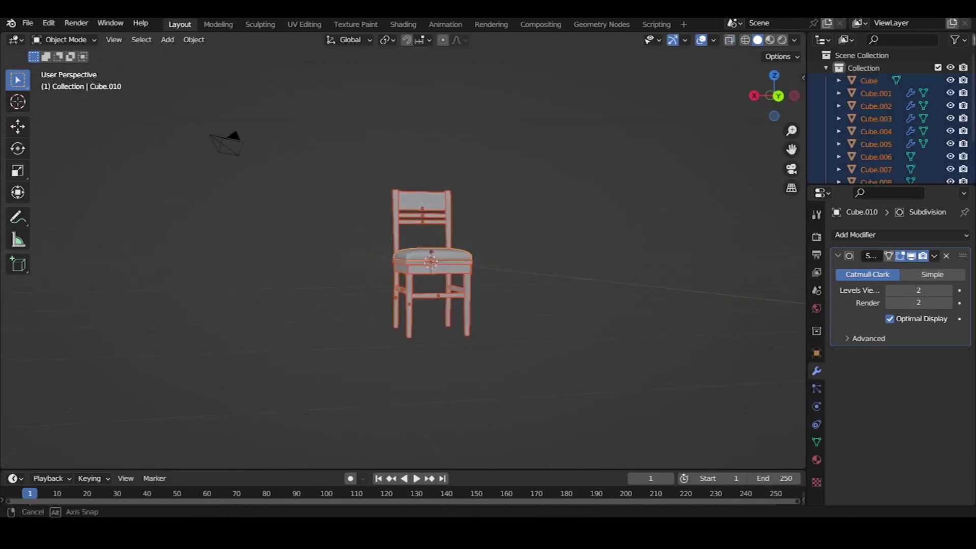
Add a filled circle as the floor disc and enlarge it
{"action": "key", "text": "shift+a"}
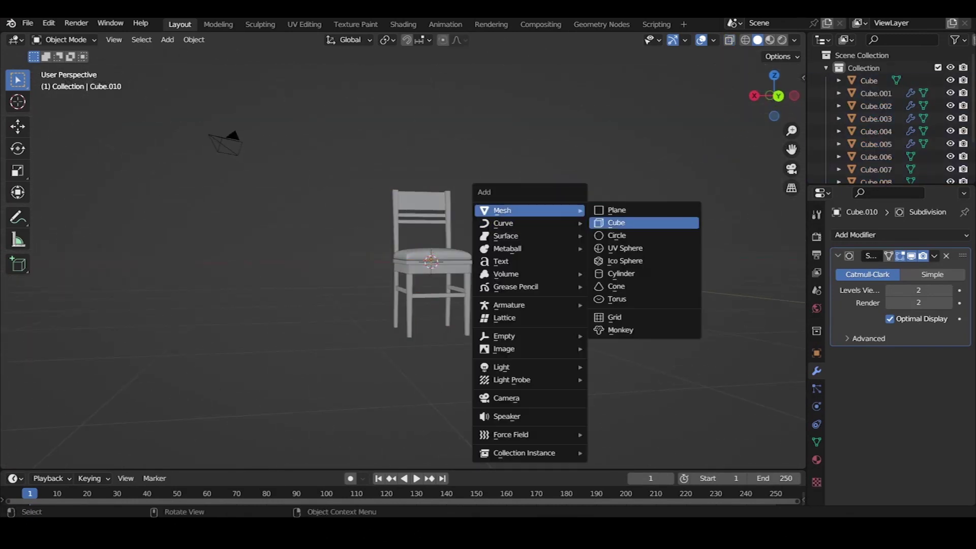
{"action": "left_click", "coordinate": [616, 235]}
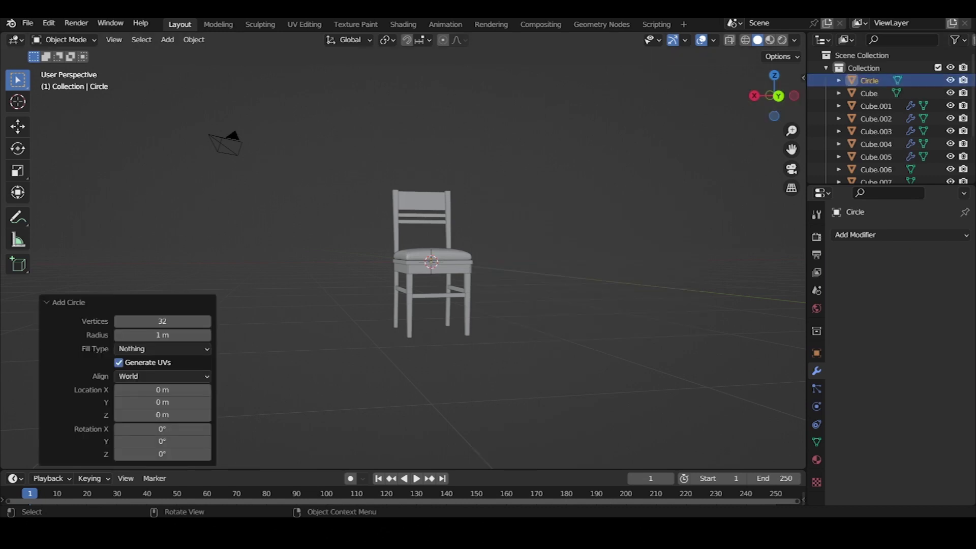
{"action": "left_click", "coordinate": [163, 349]}
{"action": "left_click", "coordinate": [153, 374]}
{"action": "middle_click_drag", "start_coordinate": [457, 304], "coordinate": [483, 244]}
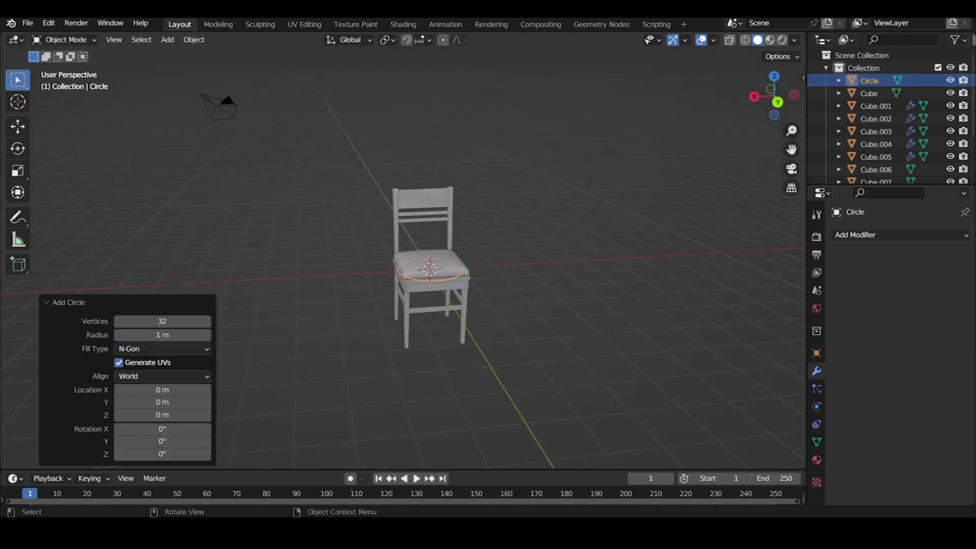
{"action": "key", "text": "s"}
{"action": "left_click", "coordinate": [540, 222]}
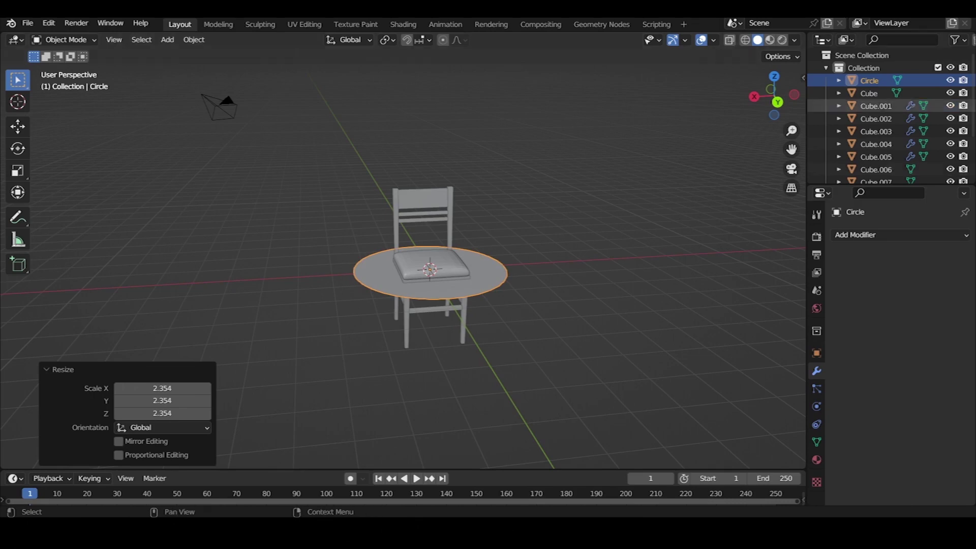
Select Cube through Cube.010 in the Outliner and raise the chair along Z
{"action": "left_click", "coordinate": [869, 93]}
{"action": "scroll", "coordinate": [889, 127], "scroll_direction": "down", "scroll_amount": 3}
{"action": "left_click", "coordinate": [876, 158], "text": "shift"}
{"action": "key", "text": "g"}
{"action": "key", "text": "z"}
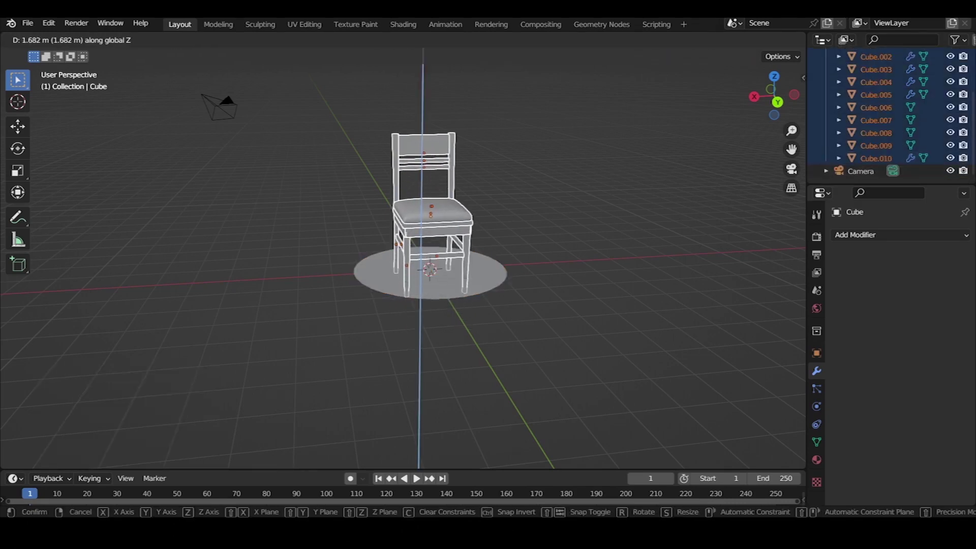
{"action": "left_click", "coordinate": [458, 284]}
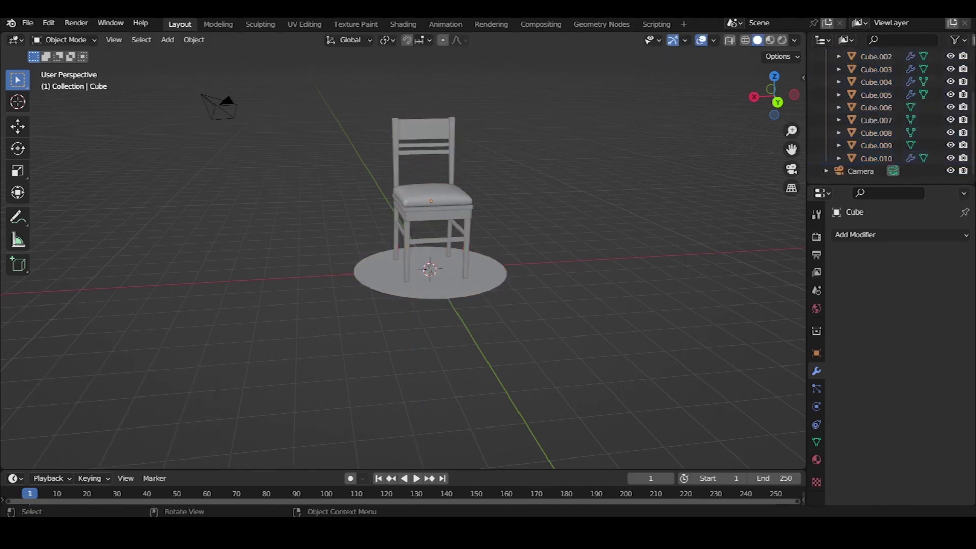
Rescale the floor disc to about 2.35×
{"action": "left_click", "coordinate": [488, 285]}
{"action": "key", "text": "s"}
{"action": "left_click", "coordinate": [505, 265]}
Box-select all chair parts and nudge them along Z to sit on the disc
{"action": "mouse_move", "coordinate": [506, 266]}
{"action": "middle_mouse_down"}
{"action": "mouse_move", "coordinate": [426, 259]}
{"action": "mouse_move", "coordinate": [422, 284]}
{"action": "middle_mouse_up"}
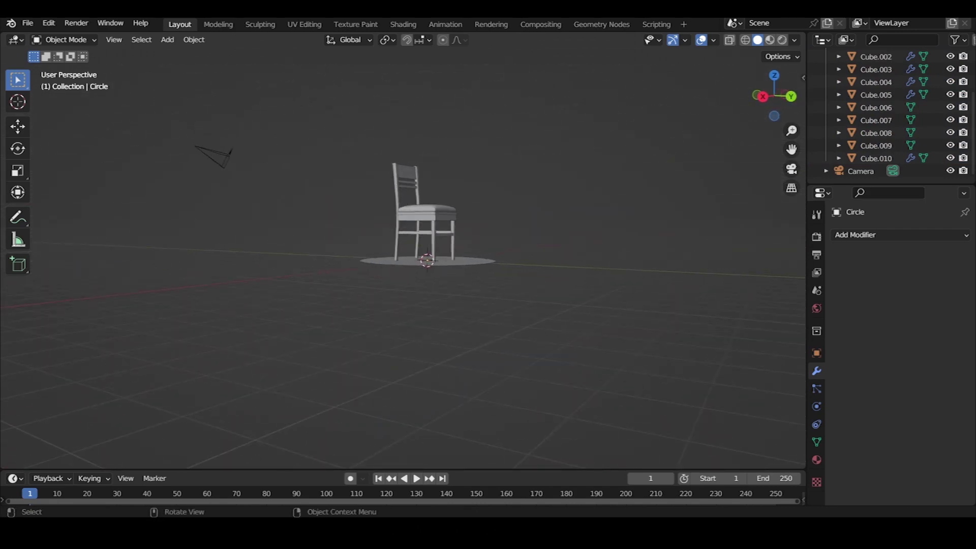
{"action": "middle_click_drag", "start_coordinate": [421, 284], "coordinate": [386, 274]}
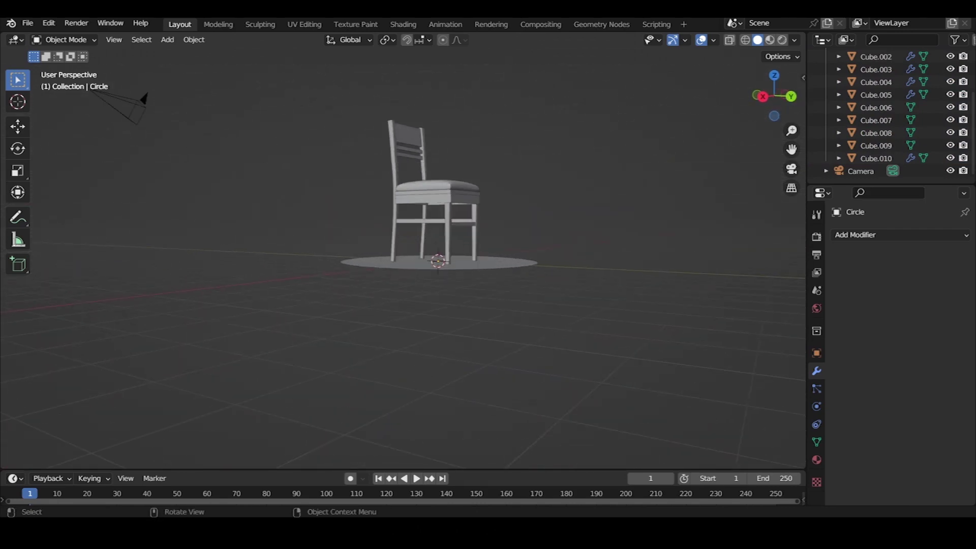
{"action": "mouse_move", "coordinate": [386, 275]}
{"action": "middle_mouse_down"}
{"action": "mouse_move", "coordinate": [406, 264]}
{"action": "mouse_move", "coordinate": [427, 274]}
{"action": "mouse_move", "coordinate": [401, 264]}
{"action": "middle_mouse_up"}
{"action": "left_click_drag", "start_coordinate": [335, 172], "coordinate": [473, 315]}
{"action": "scroll", "coordinate": [401, 264], "scroll_direction": "up", "scroll_amount": 3}
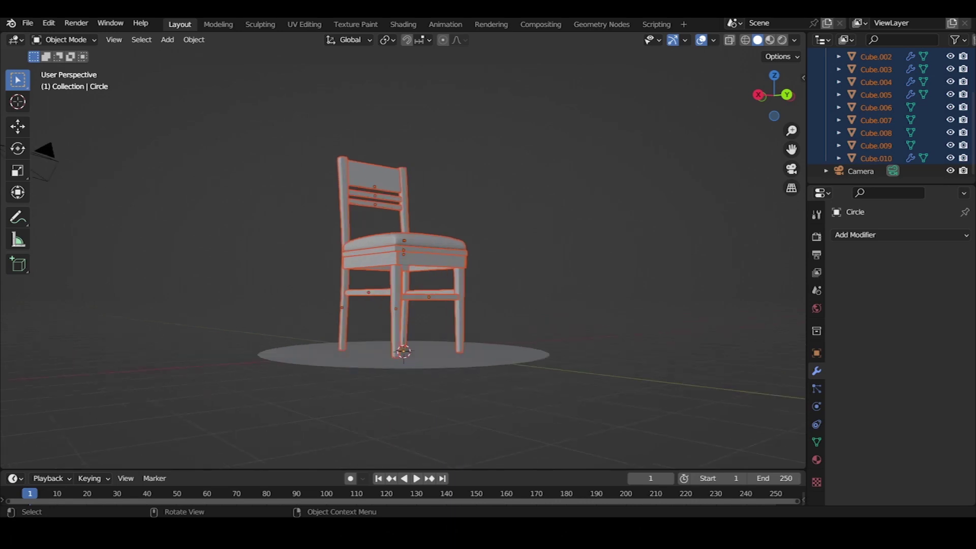
{"action": "scroll", "coordinate": [402, 264], "scroll_direction": "up", "scroll_amount": 2}
{"action": "key", "text": "g"}
{"action": "key", "text": "z"}
{"action": "key", "text": "Return"}
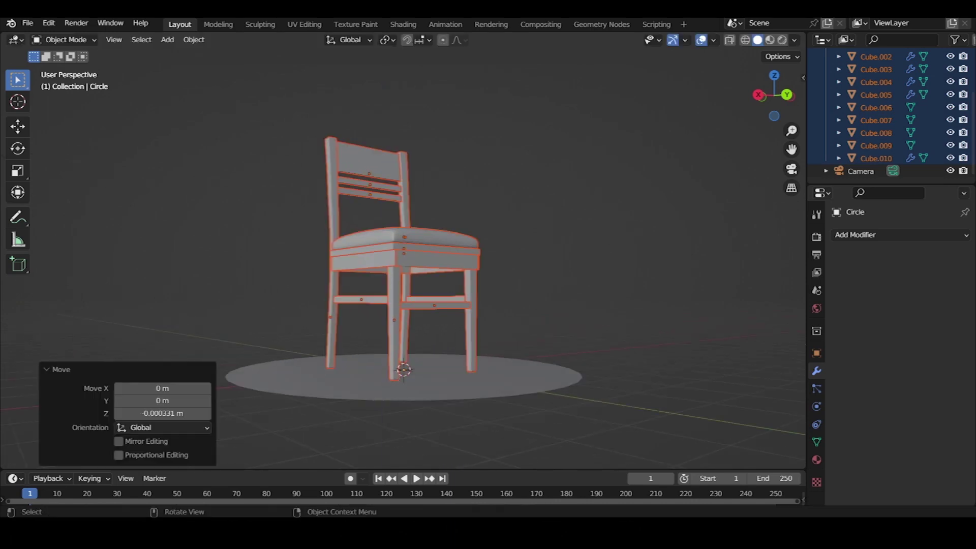
Check the scene through the camera view and collapse the Outliner collection
{"action": "scroll", "coordinate": [401, 254], "scroll_direction": "down", "scroll_amount": 3}
{"action": "key", "text": "alt+a"}
{"action": "middle_click_drag", "start_coordinate": [402, 254], "coordinate": [356, 264]}
{"action": "scroll", "coordinate": [402, 264], "scroll_direction": "down", "scroll_amount": 3}
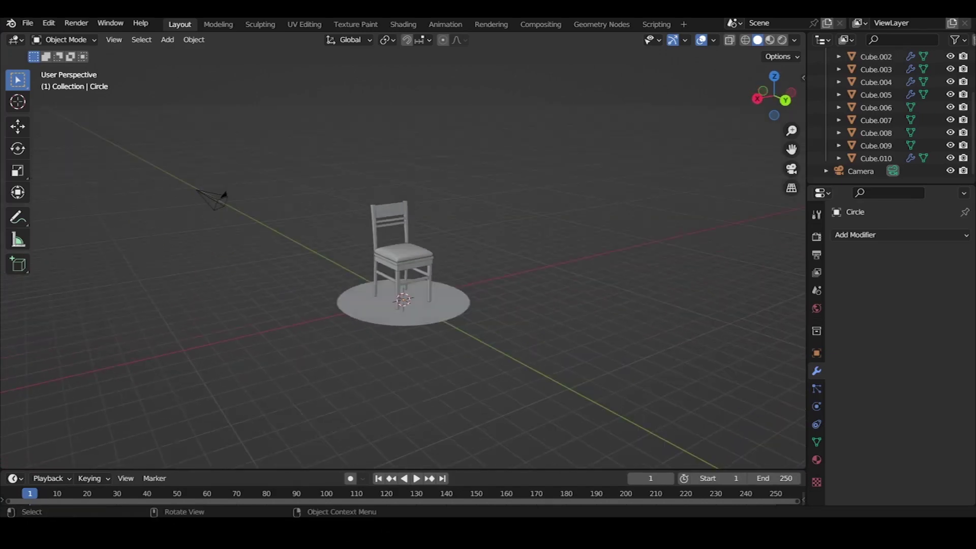
{"action": "key", "text": "KP_0"}
{"action": "scroll", "coordinate": [403, 258], "scroll_direction": "down", "scroll_amount": 2}
{"action": "middle_click_drag", "start_coordinate": [401, 254], "coordinate": [356, 254]}
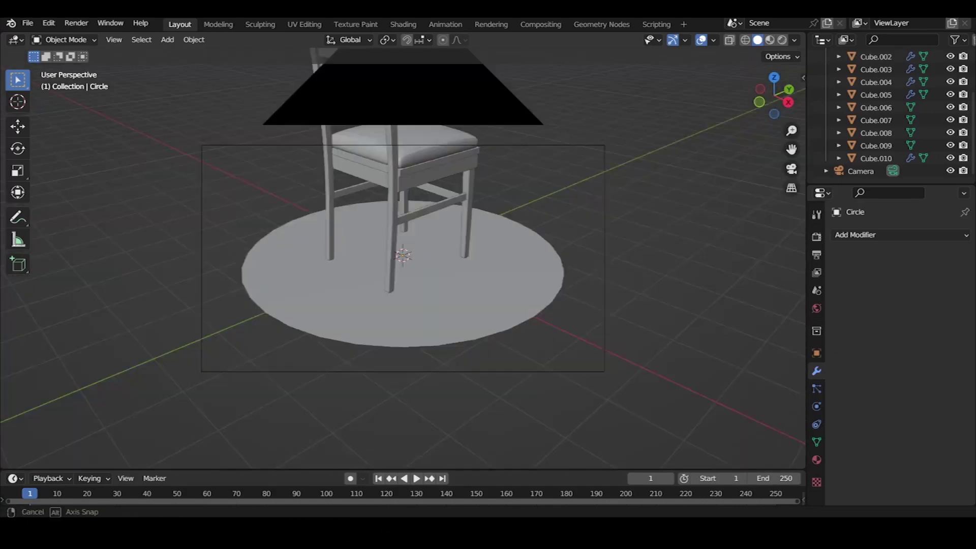
{"action": "scroll", "coordinate": [889, 112], "scroll_direction": "up", "scroll_amount": 5}
{"action": "left_click", "coordinate": [825, 68]}
Enable Camera to View and orbit to frame the chair through the camera
{"action": "key", "text": "n"}
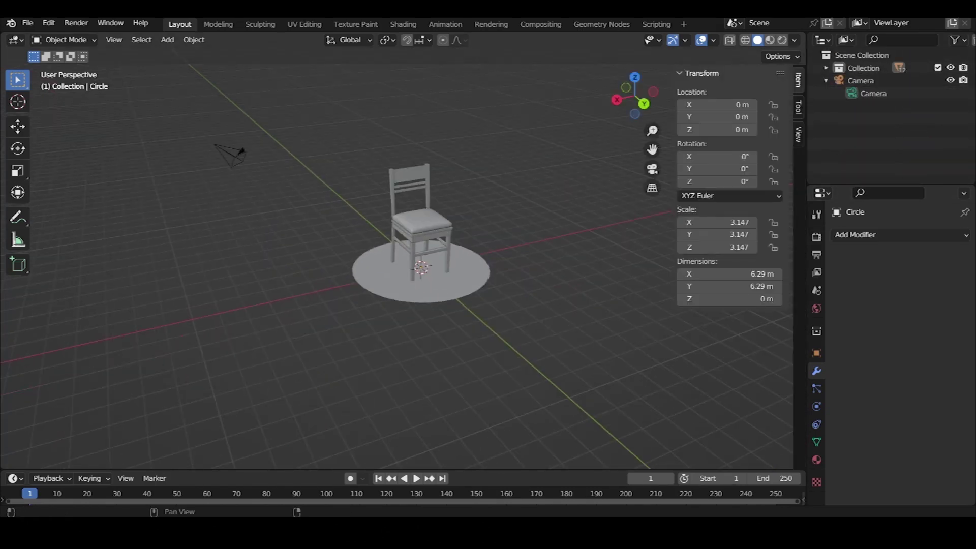
{"action": "left_click", "coordinate": [873, 93]}
{"action": "left_click", "coordinate": [798, 134]}
{"action": "left_click", "coordinate": [727, 218]}
{"action": "left_click", "coordinate": [652, 168]}
{"action": "middle_click_drag", "start_coordinate": [407, 254], "coordinate": [386, 244]}
{"action": "scroll", "coordinate": [401, 254], "scroll_direction": "down", "scroll_amount": 3}
{"action": "left_click", "coordinate": [727, 218]}
{"action": "left_click", "coordinate": [727, 230]}
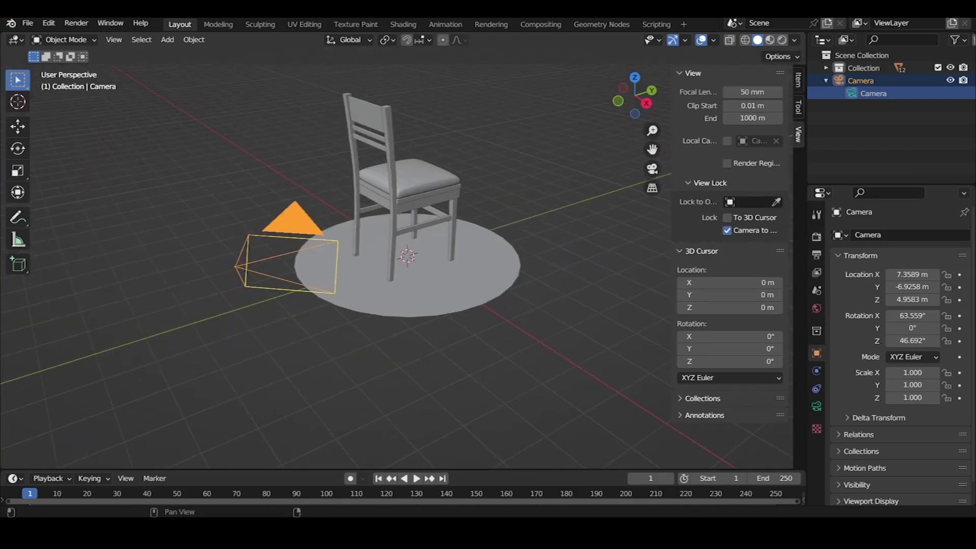
{"action": "left_click", "coordinate": [652, 168]}
{"action": "scroll", "coordinate": [401, 254], "scroll_direction": "down", "scroll_amount": 2}
{"action": "middle_click_drag", "start_coordinate": [457, 254], "coordinate": [335, 254]}
Set output Resolution Y to 1920 for a square 1920×1920 render and reframe
{"action": "left_click", "coordinate": [816, 236]}
{"action": "left_click", "coordinate": [816, 272]}
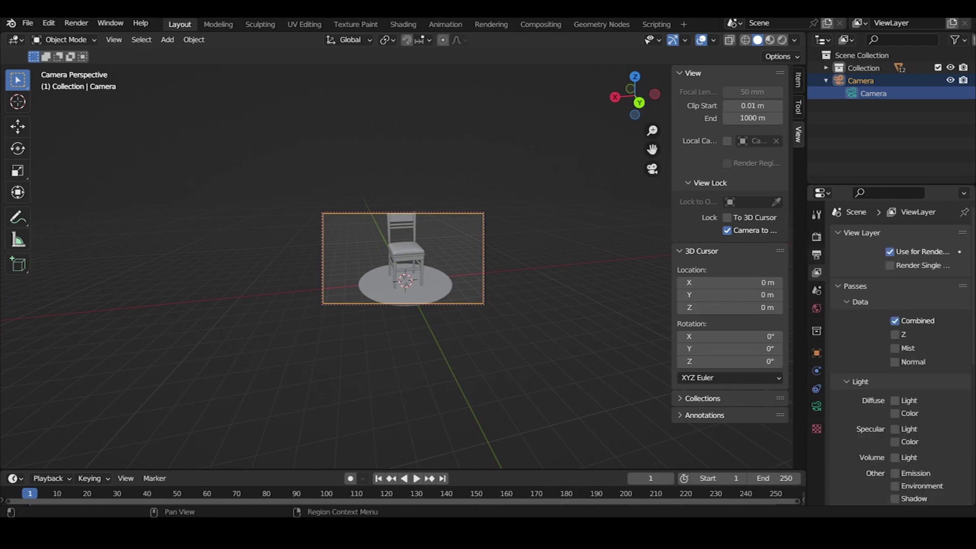
{"action": "left_click", "coordinate": [816, 254]}
{"action": "type", "text": "19"}
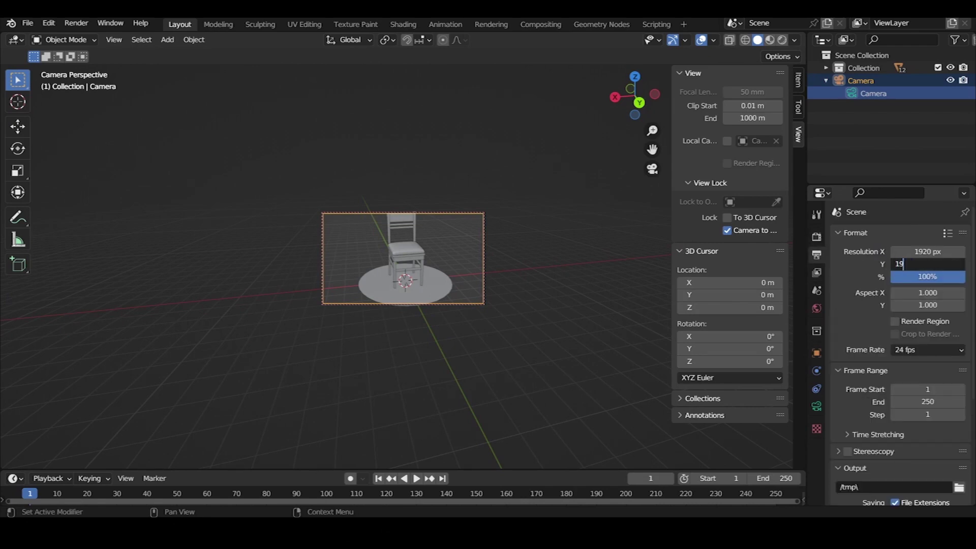
{"action": "type", "text": "20"}
{"action": "key", "text": "Return"}
{"action": "mouse_move", "coordinate": [401, 254]}
{"action": "middle_mouse_down"}
{"action": "mouse_move", "coordinate": [351, 254]}
{"action": "mouse_move", "coordinate": [310, 228]}
{"action": "middle_mouse_up"}
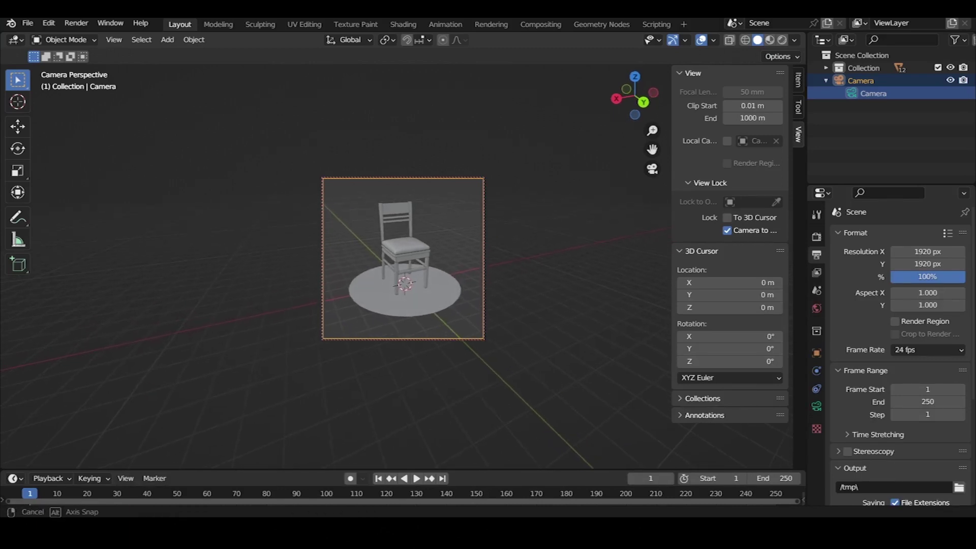
{"action": "key", "text": "alt+a"}
{"action": "scroll", "coordinate": [402, 259], "scroll_direction": "up", "scroll_amount": 3}
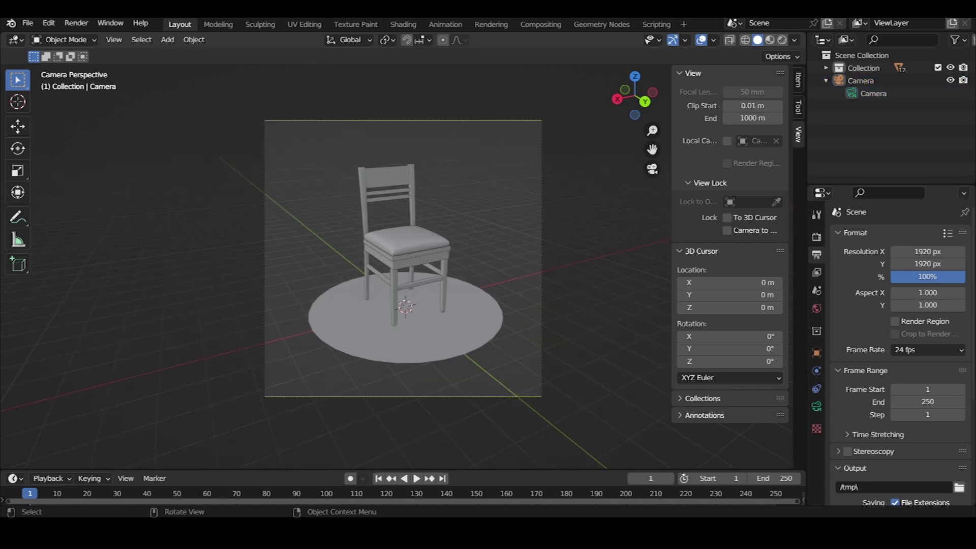
{"action": "key", "text": "shift+a"}
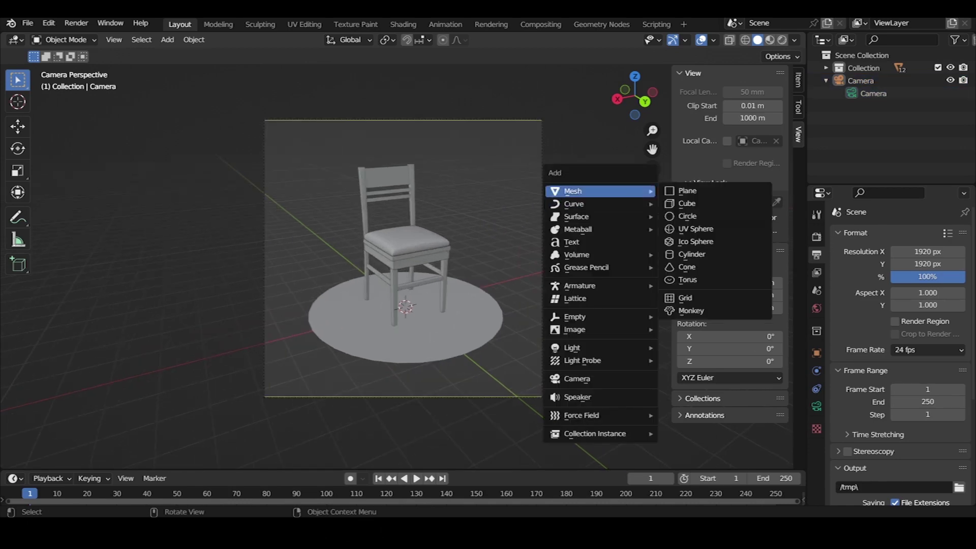
Add a Sun light and move it above and beside the chair, checking from several angles
{"action": "left_click", "coordinate": [688, 342]}
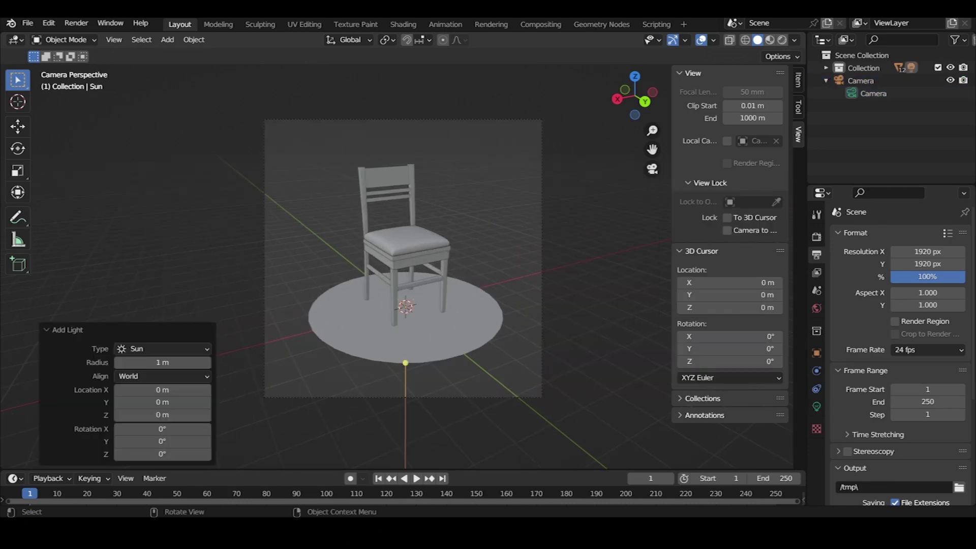
{"action": "scroll", "coordinate": [508, 254], "scroll_direction": "down", "scroll_amount": 2}
{"action": "key", "text": "g"}
{"action": "key", "text": "Return"}
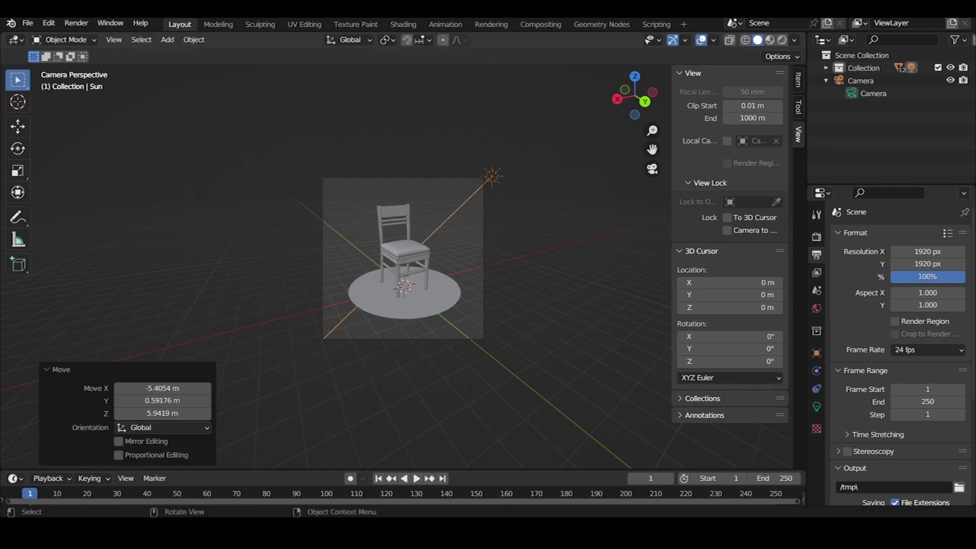
{"action": "middle_click_drag", "start_coordinate": [406, 254], "coordinate": [458, 228]}
{"action": "key", "text": "g"}
{"action": "key", "text": "Return"}
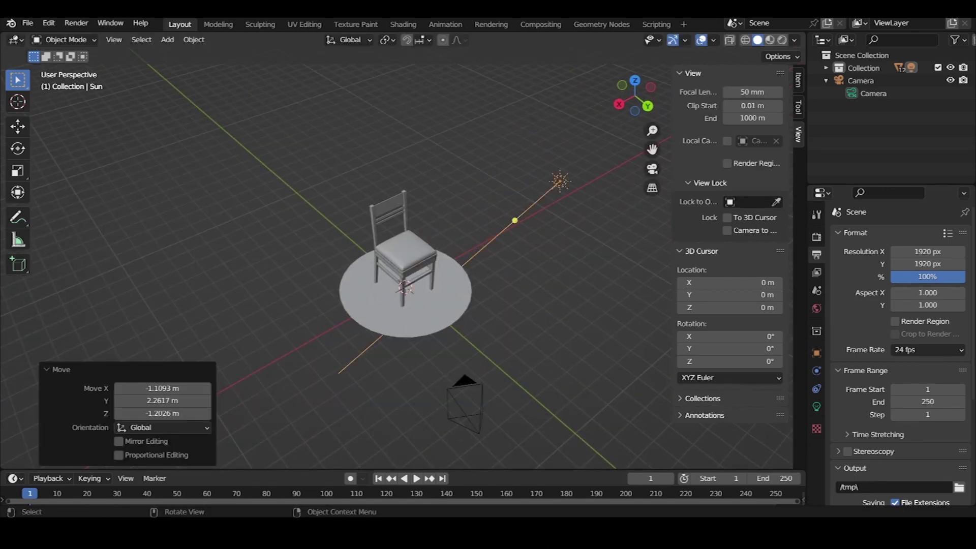
{"action": "middle_click_drag", "start_coordinate": [406, 254], "coordinate": [356, 244]}
{"action": "key", "text": "g"}
{"action": "key", "text": "Return"}
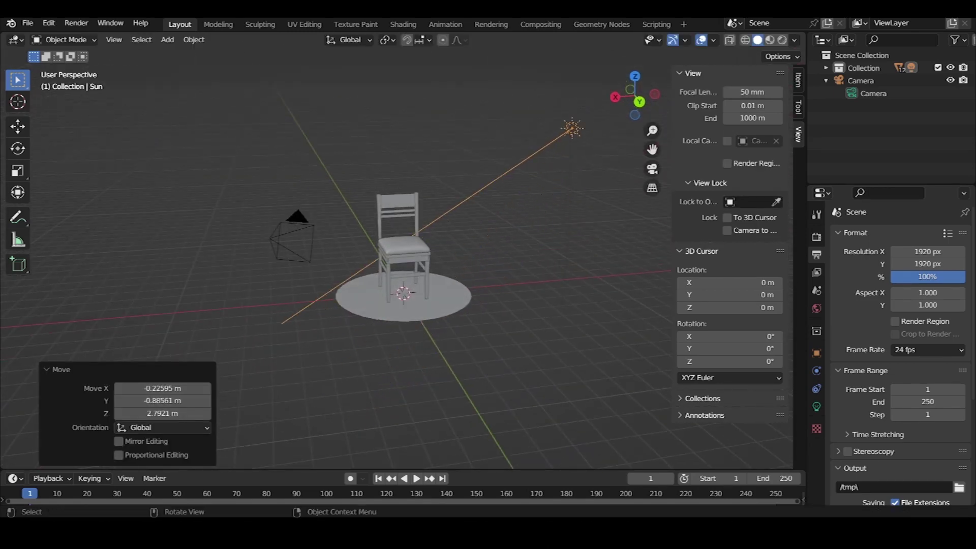
{"action": "key", "text": "ctrl+z"}
{"action": "middle_click_drag", "start_coordinate": [406, 254], "coordinate": [356, 229]}
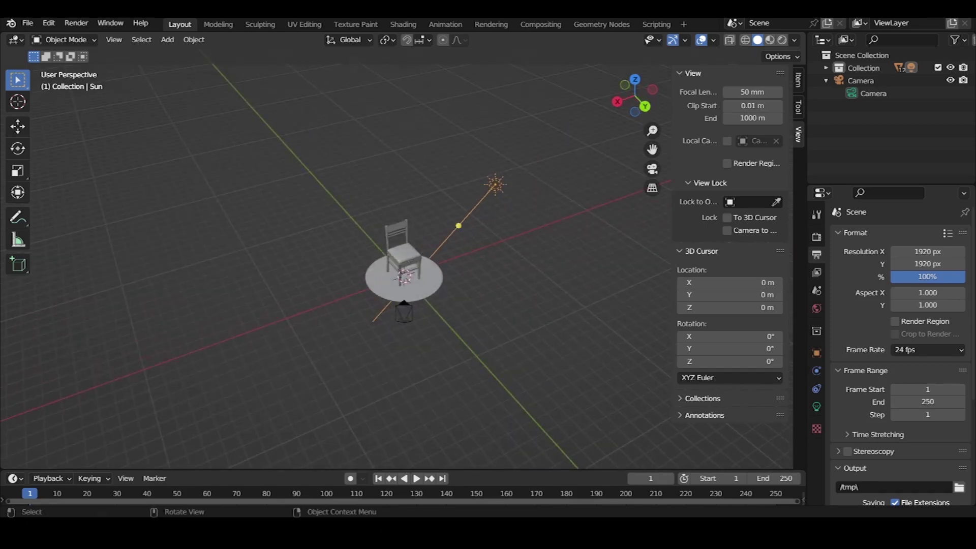
Switch to Rendered shading and reposition the sun up and right so the chair shadows the disk
{"action": "left_click", "coordinate": [782, 40]}
{"action": "mouse_move", "coordinate": [406, 254]}
{"action": "middle_mouse_down"}
{"action": "mouse_move", "coordinate": [396, 244]}
{"action": "mouse_move", "coordinate": [356, 244]}
{"action": "mouse_move", "coordinate": [387, 239]}
{"action": "mouse_move", "coordinate": [376, 234]}
{"action": "middle_mouse_up"}
{"action": "key", "text": "g"}
{"action": "key", "text": "Return"}
{"action": "key", "text": "g"}
{"action": "key", "text": "Return"}
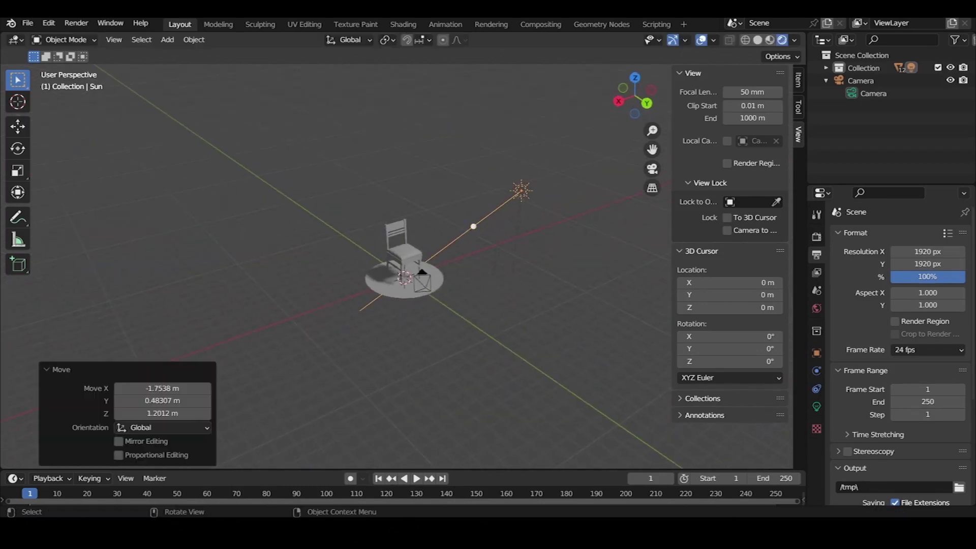
{"action": "left_click_drag", "start_coordinate": [473, 226], "coordinate": [476, 230]}
{"action": "mouse_move", "coordinate": [406, 255]}
{"action": "middle_mouse_down"}
{"action": "mouse_move", "coordinate": [406, 284]}
{"action": "mouse_move", "coordinate": [412, 259]}
{"action": "middle_mouse_up"}
{"action": "key", "text": "g"}
{"action": "key", "text": "Return"}
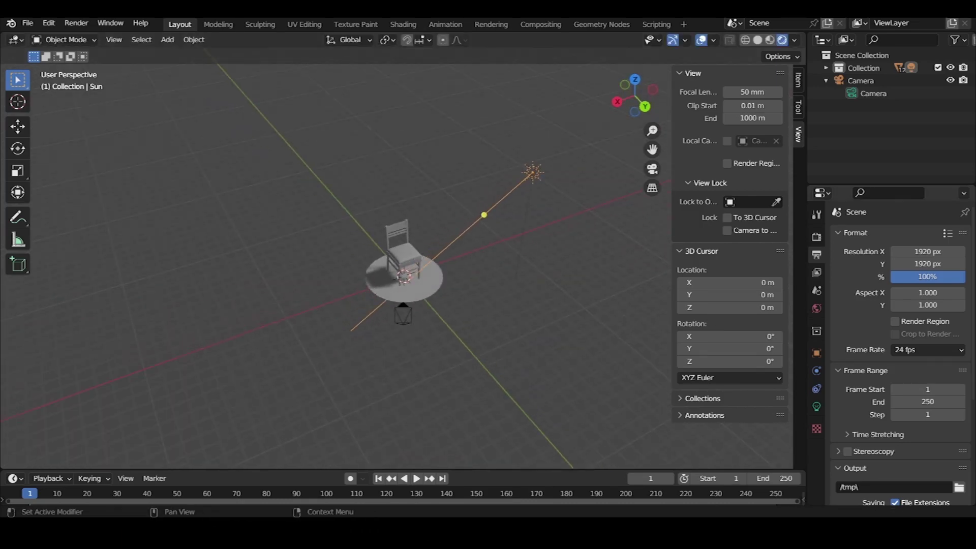
{"action": "left_click", "coordinate": [816, 406]}
{"action": "type", "text": "1000"}
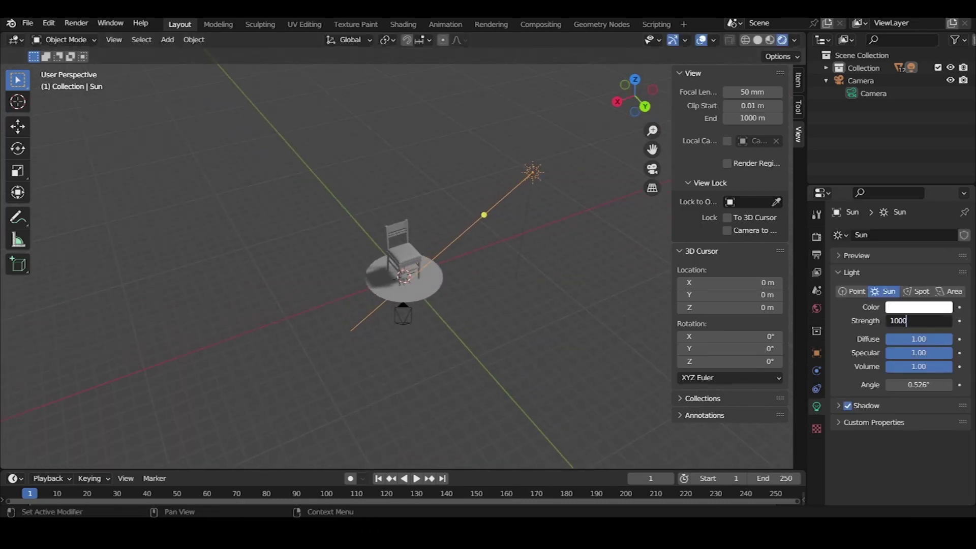
Confirm sun Strength 1000, then view and zoom the brightly lit chair through the camera (Numpad 0)
{"action": "key", "text": "Return"}
{"action": "middle_click_drag", "start_coordinate": [508, 305], "coordinate": [508, 233]}
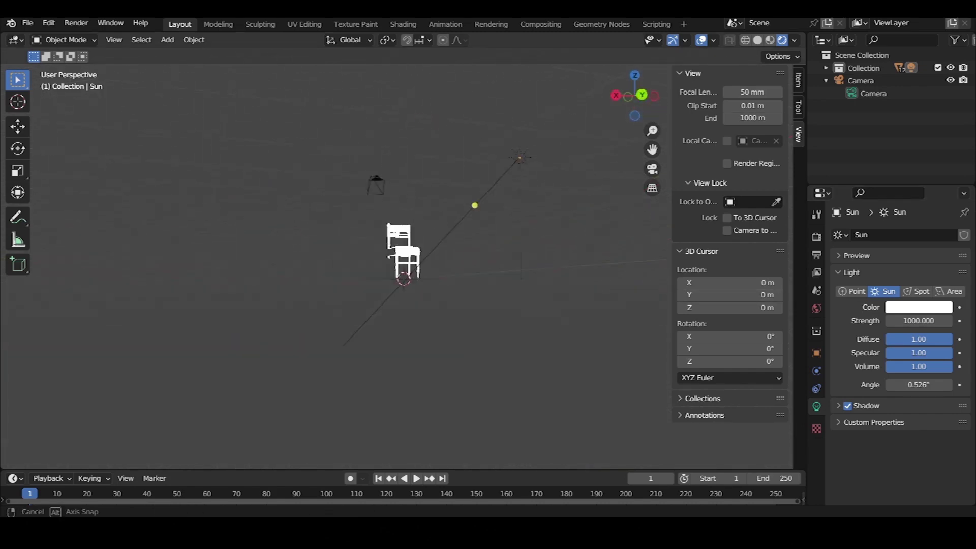
{"action": "key", "text": "KP_0"}
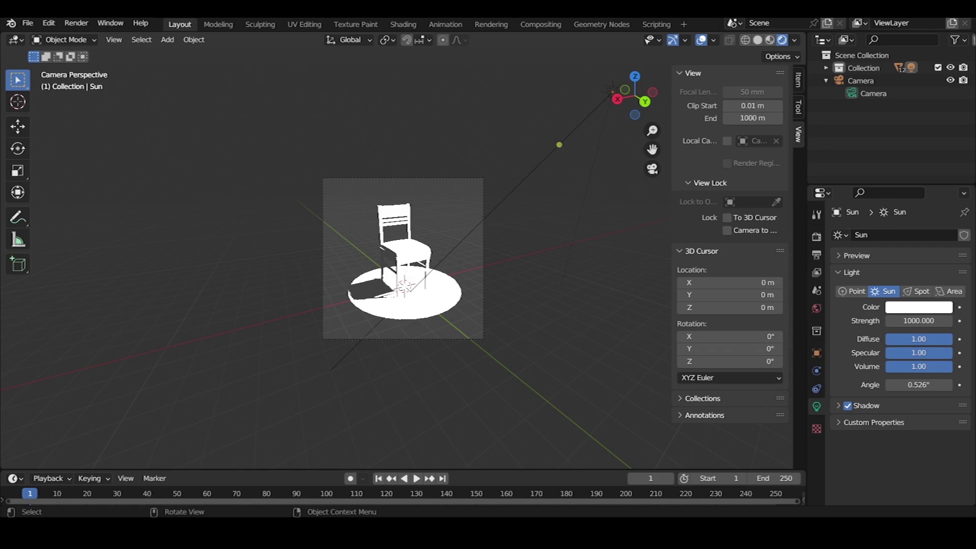
{"action": "scroll", "coordinate": [403, 259], "scroll_direction": "up", "scroll_amount": 1}
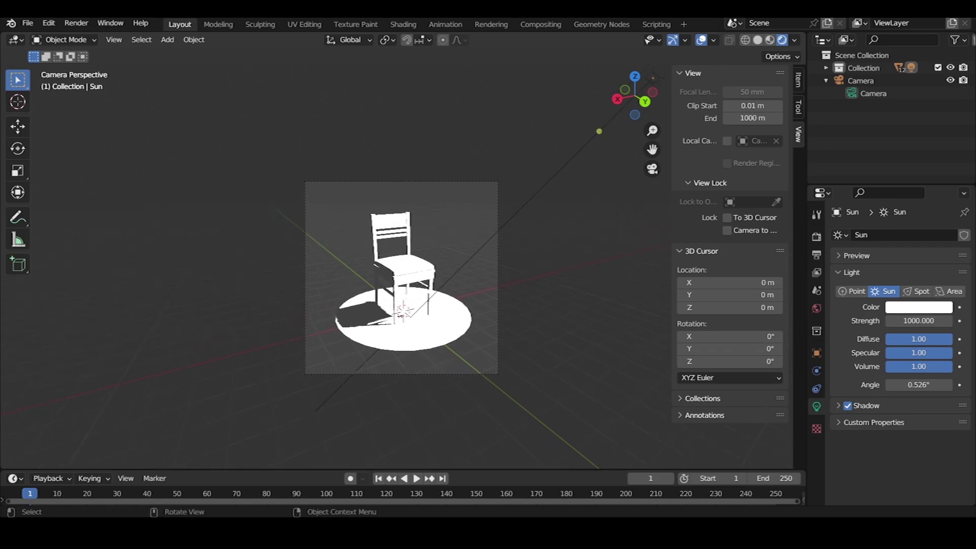
{"action": "scroll", "coordinate": [403, 259], "scroll_direction": "up", "scroll_amount": 1}
{"action": "scroll", "coordinate": [403, 258], "scroll_direction": "up", "scroll_amount": 1}
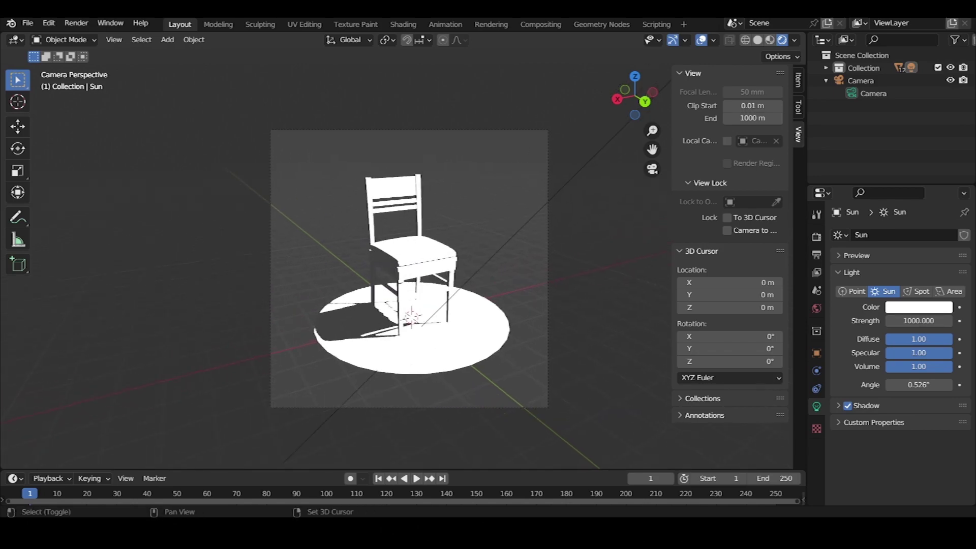
{"action": "scroll", "coordinate": [403, 258], "scroll_direction": "up", "scroll_amount": 1}
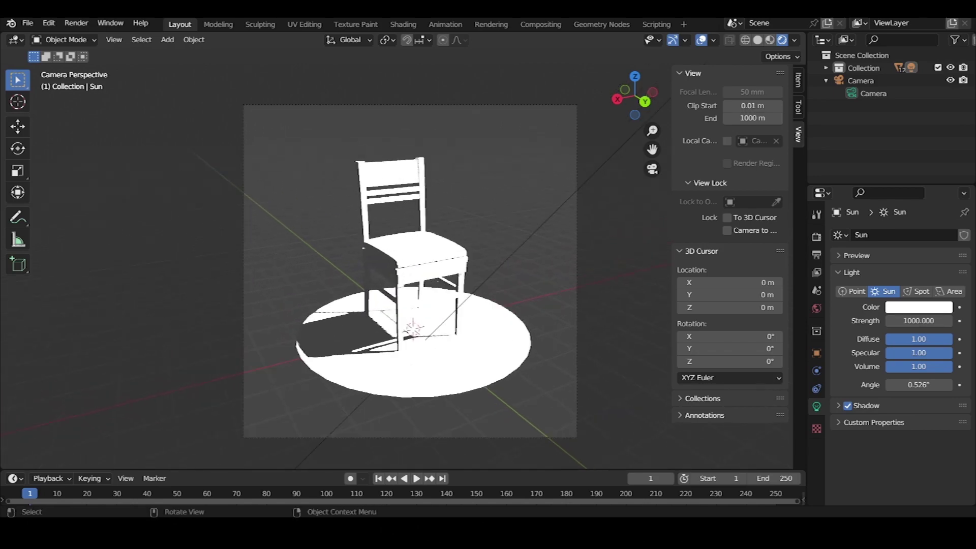
{"action": "left_click_drag", "start_coordinate": [402, 470], "coordinate": [401, 385]}
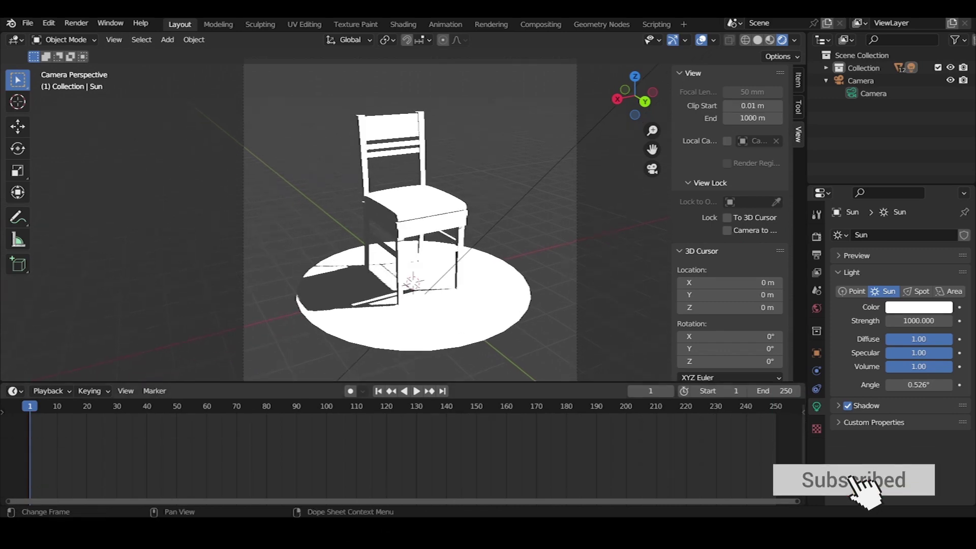
Turn the lower area into the Shader Editor and give the seat rail a new material
{"action": "left_click", "coordinate": [52, 390]}
{"action": "left_click", "coordinate": [13, 390]}
{"action": "left_click", "coordinate": [48, 348]}
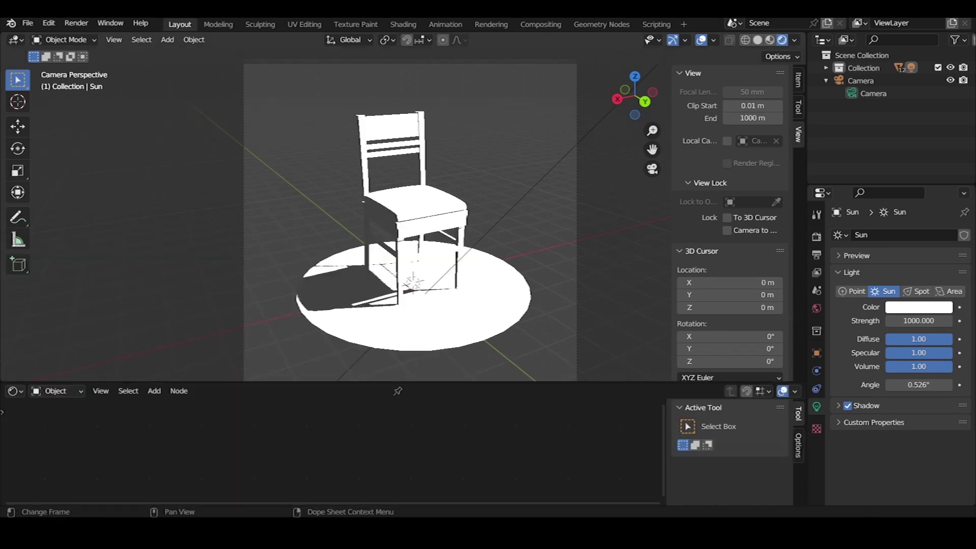
{"action": "left_click", "coordinate": [416, 209]}
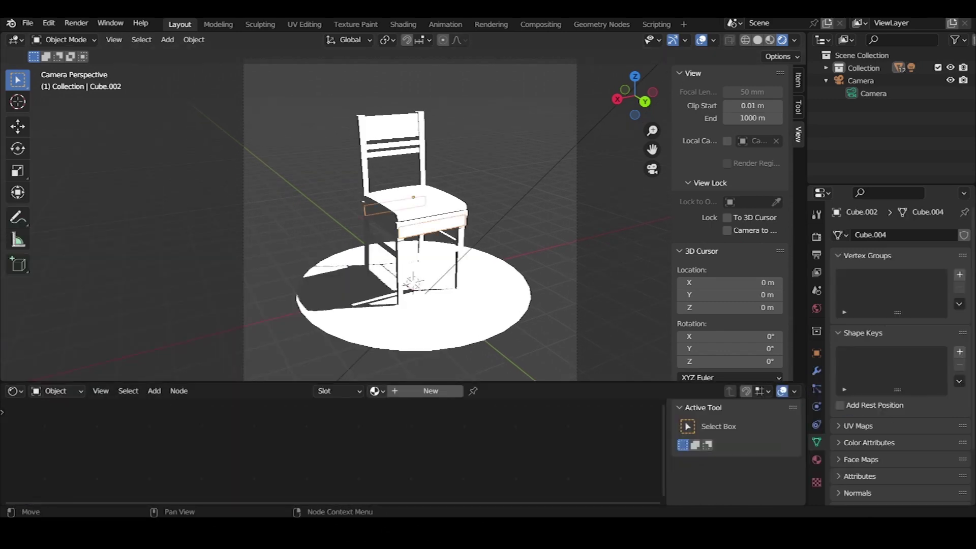
{"action": "left_click", "coordinate": [429, 390]}
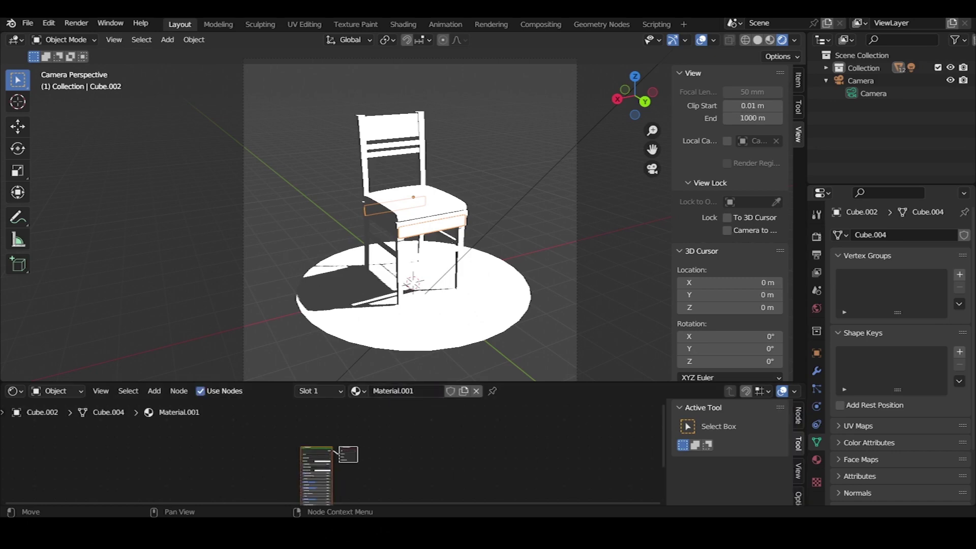
{"action": "scroll", "coordinate": [325, 462], "scroll_direction": "up", "scroll_amount": 3}
{"action": "scroll", "coordinate": [320, 467], "scroll_direction": "up", "scroll_amount": 2}
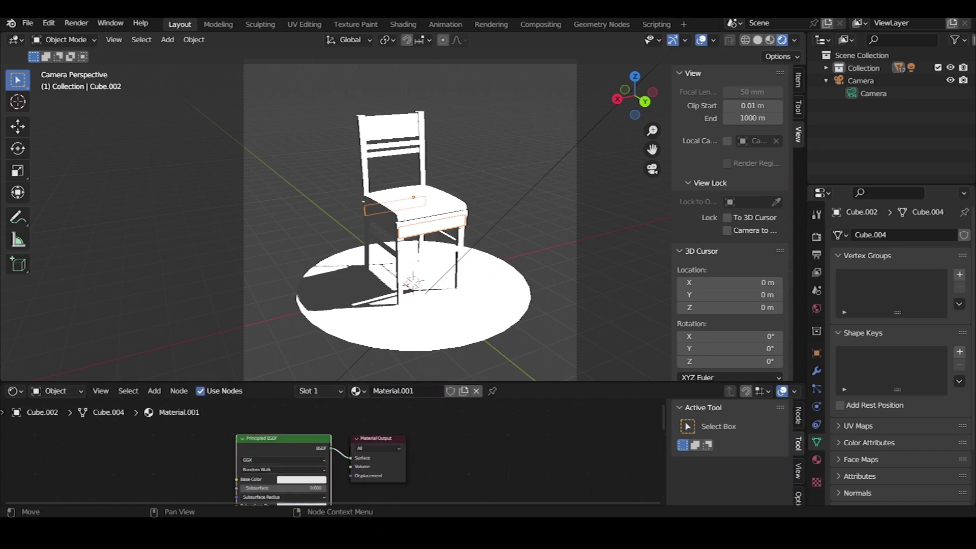
Replace the Principled BSDF with Diffuse BSDF and Shader to RGB nodes
{"action": "key", "text": "x"}
{"action": "key", "text": "shift+a"}
{"action": "type", "text": "d"}
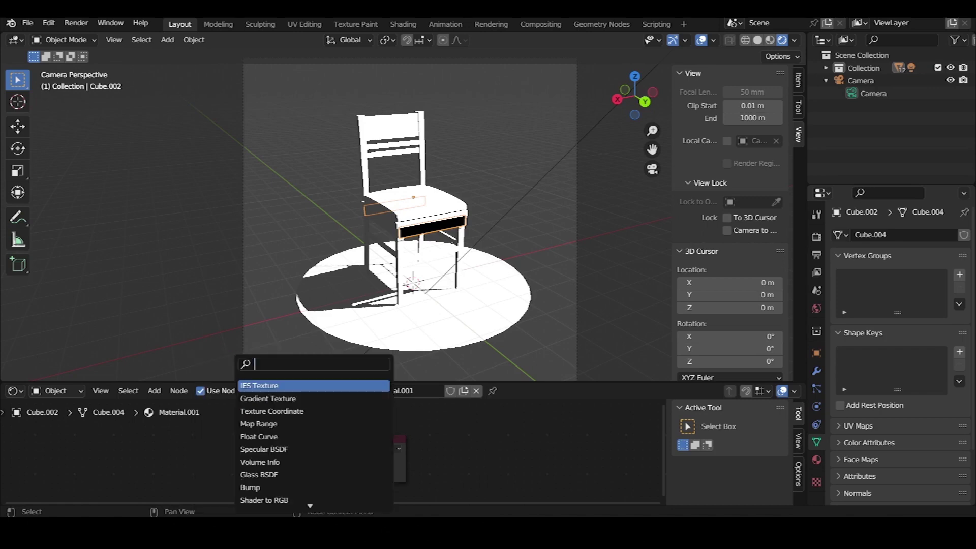
{"action": "key", "text": "Down"}
{"action": "key", "text": "Return"}
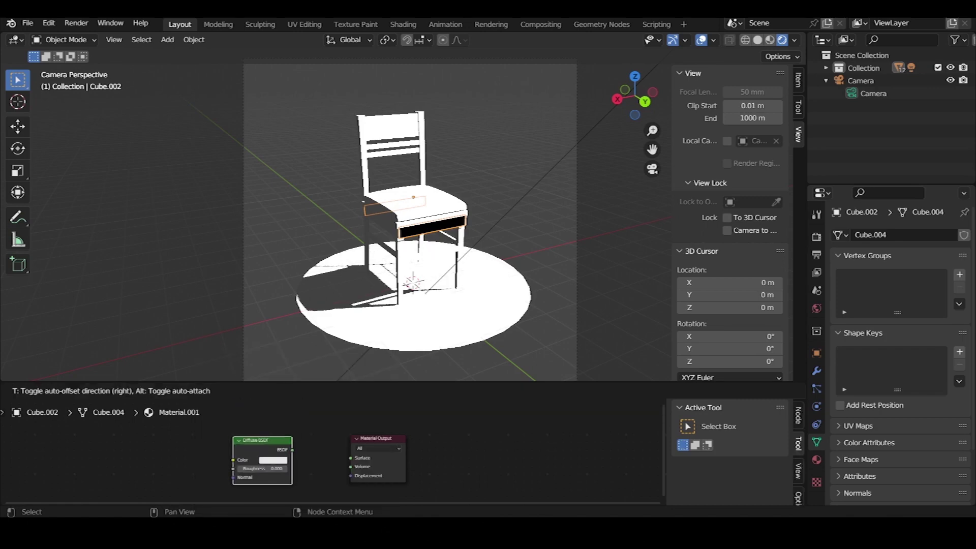
{"action": "key", "text": "Return"}
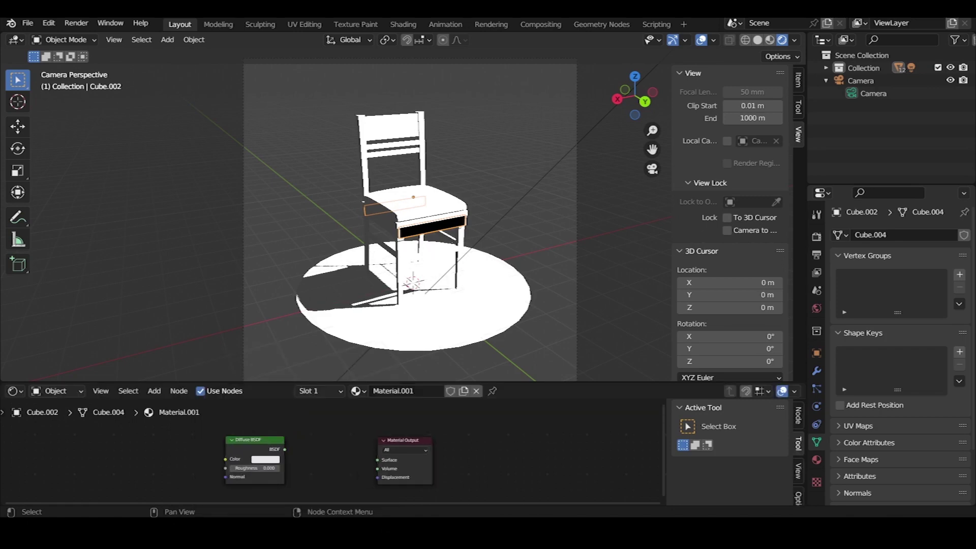
{"action": "key", "text": "shift+a"}
{"action": "type", "text": "sha"}
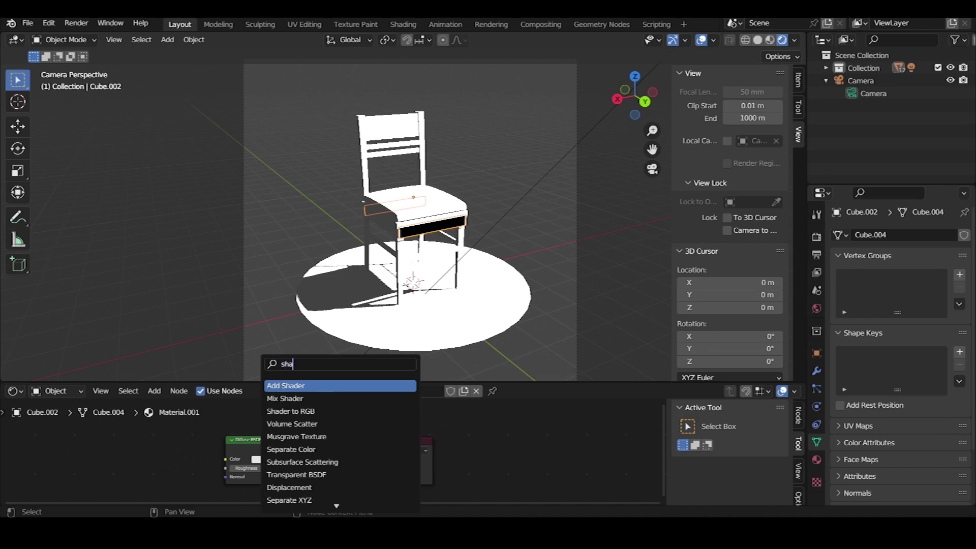
{"action": "key", "text": "Down"}
{"action": "key", "text": "Down"}
{"action": "key", "text": "Return"}
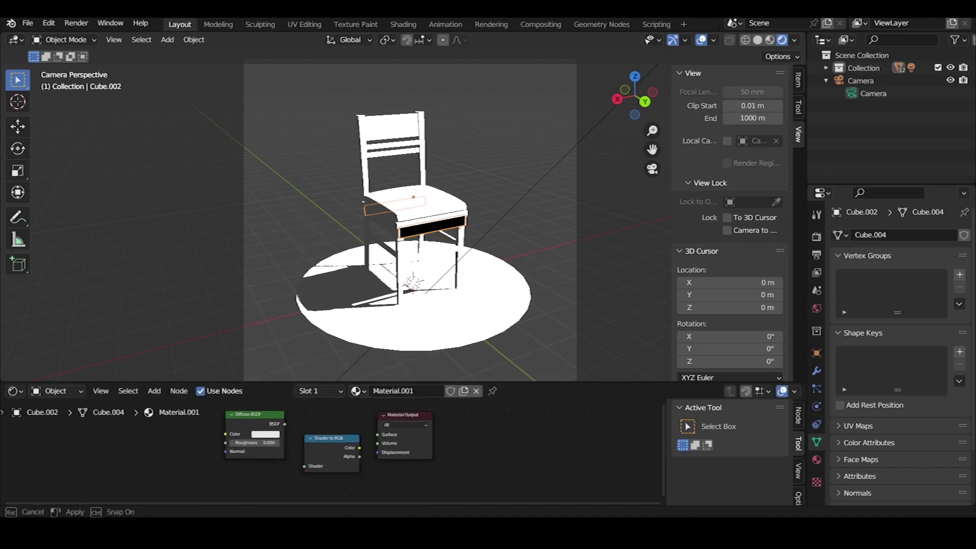
{"action": "key", "text": "Return"}
Move the Material Output node right and add a Color Ramp node to the chain
{"action": "left_click_drag", "start_coordinate": [331, 382], "coordinate": [331, 315]}
{"action": "left_click", "coordinate": [384, 381]}
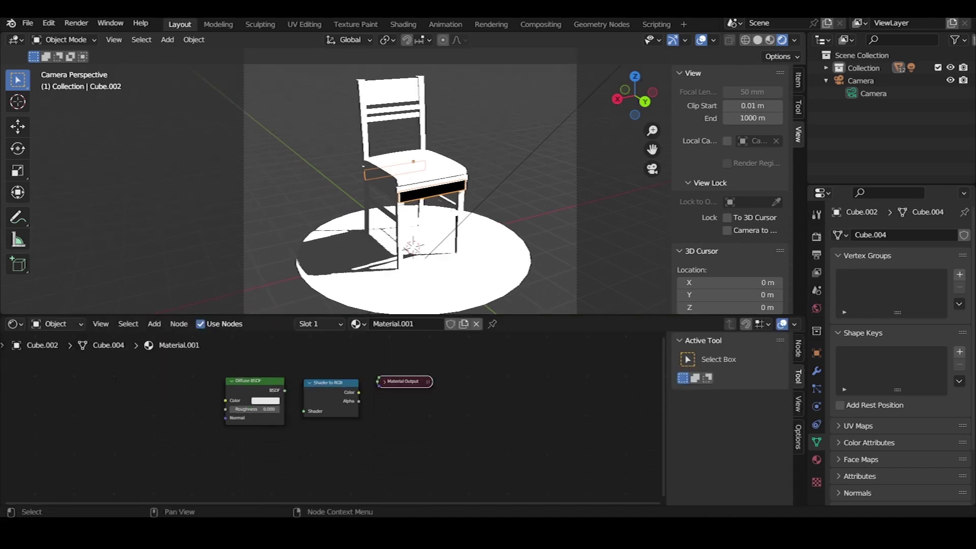
{"action": "key", "text": "h"}
{"action": "key", "text": "g"}
{"action": "key", "text": "Return"}
{"action": "key", "text": "shift+a"}
{"action": "type", "text": "color"}
{"action": "key", "text": "Down"}
{"action": "key", "text": "Return"}
{"action": "key", "text": "Return"}
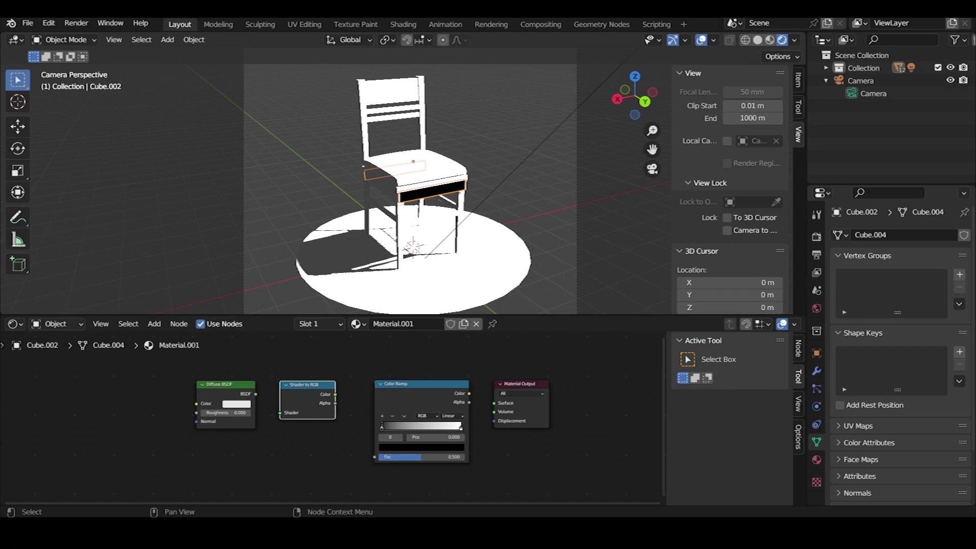
Link Diffuse BSDF → Shader to RGB → Color Ramp → Surface, with Constant ramp interpolation
{"action": "left_click_drag", "start_coordinate": [255, 394], "coordinate": [279, 413]}
{"action": "left_click_drag", "start_coordinate": [335, 394], "coordinate": [362, 459]}
{"action": "mouse_move", "coordinate": [457, 394]}
{"action": "left_mouse_down"}
{"action": "mouse_move", "coordinate": [492, 422]}
{"action": "mouse_move", "coordinate": [491, 404]}
{"action": "left_mouse_up"}
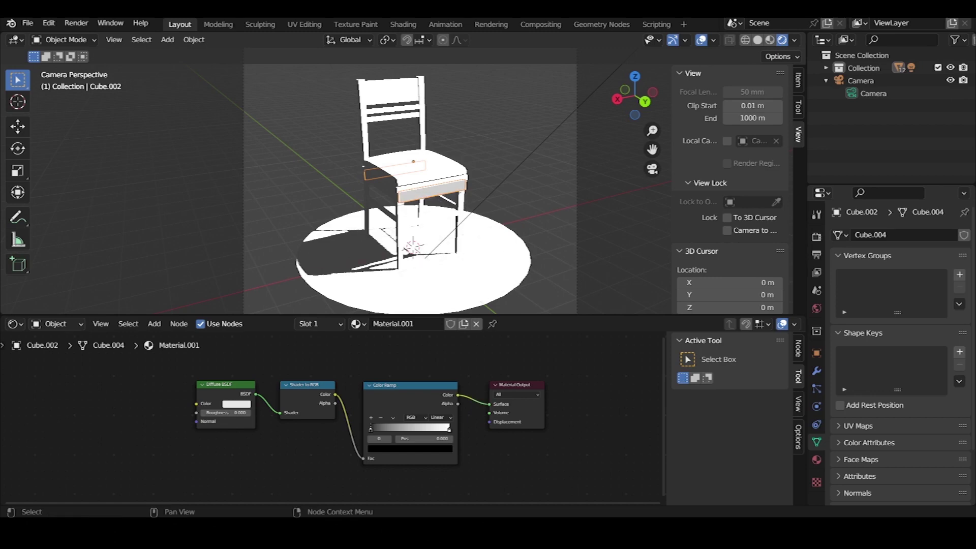
{"action": "left_click", "coordinate": [440, 417]}
{"action": "left_click", "coordinate": [449, 461]}
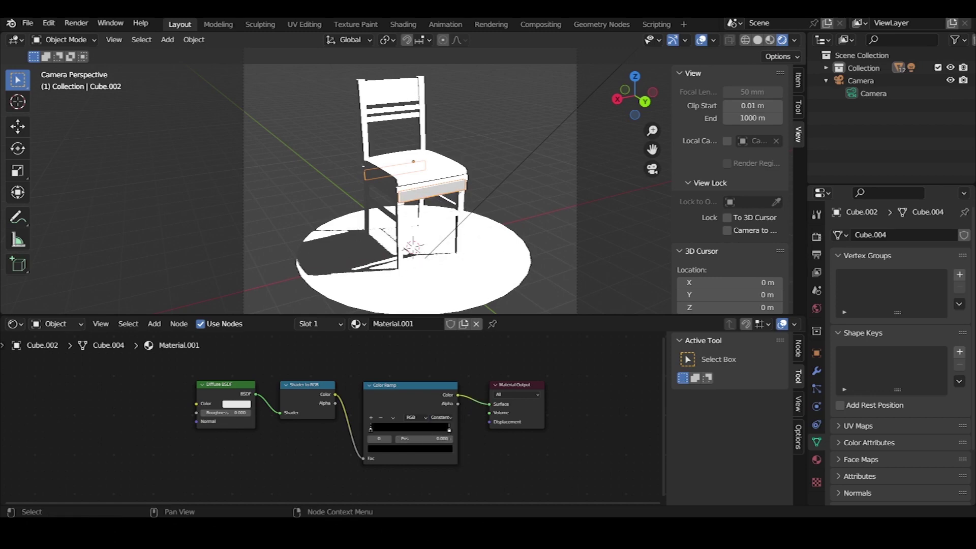
Slide the light ramp stop to about 0.625 and colour it orange-brown
{"action": "left_click_drag", "start_coordinate": [407, 385], "coordinate": [405, 383]}
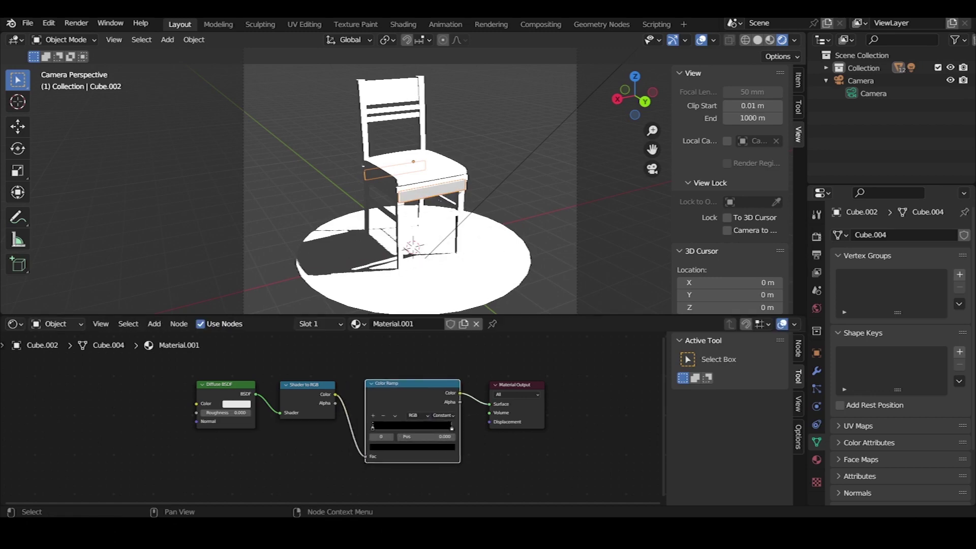
{"action": "left_click_drag", "start_coordinate": [448, 426], "coordinate": [419, 427]}
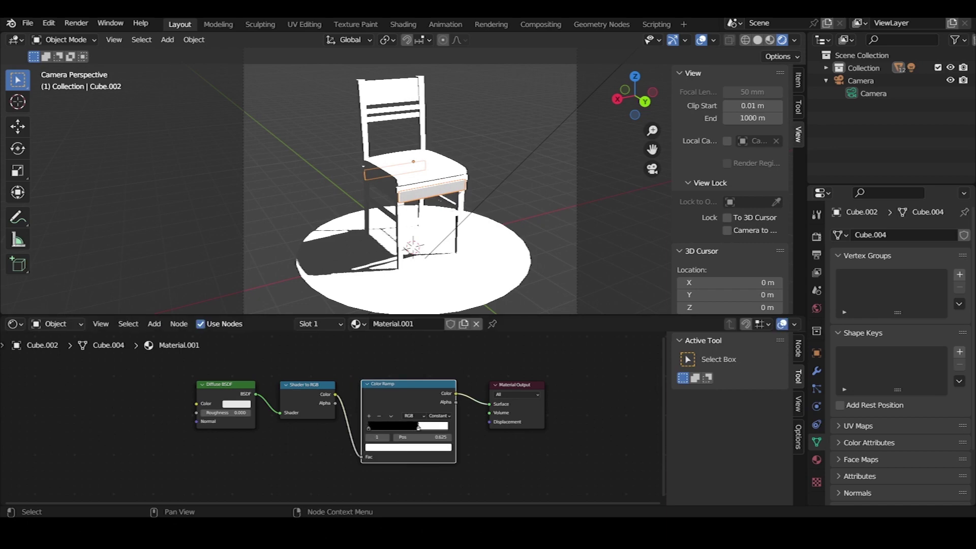
{"action": "left_click", "coordinate": [408, 446]}
{"action": "left_click_drag", "start_coordinate": [393, 374], "coordinate": [388, 380]}
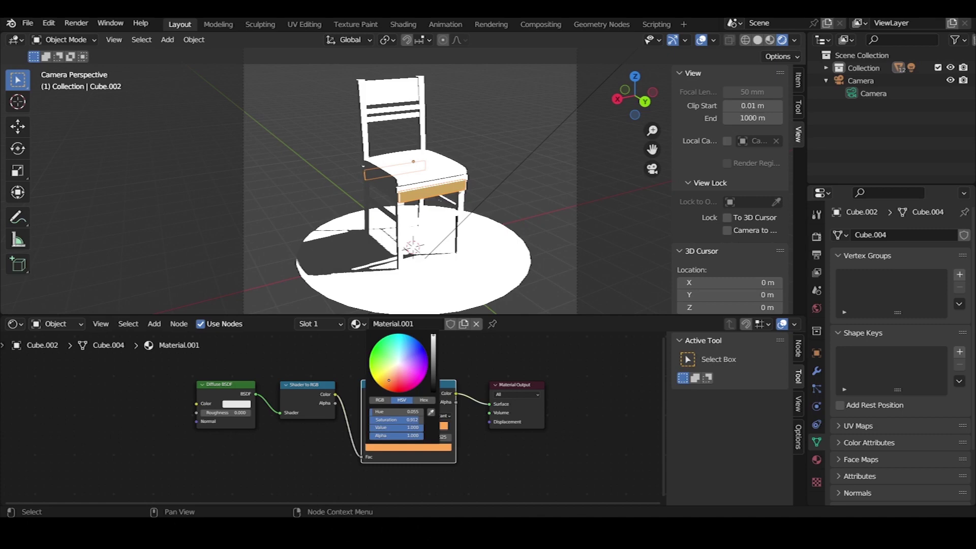
{"action": "left_click_drag", "start_coordinate": [433, 335], "coordinate": [433, 342]}
{"action": "left_click_drag", "start_coordinate": [387, 381], "coordinate": [390, 377]}
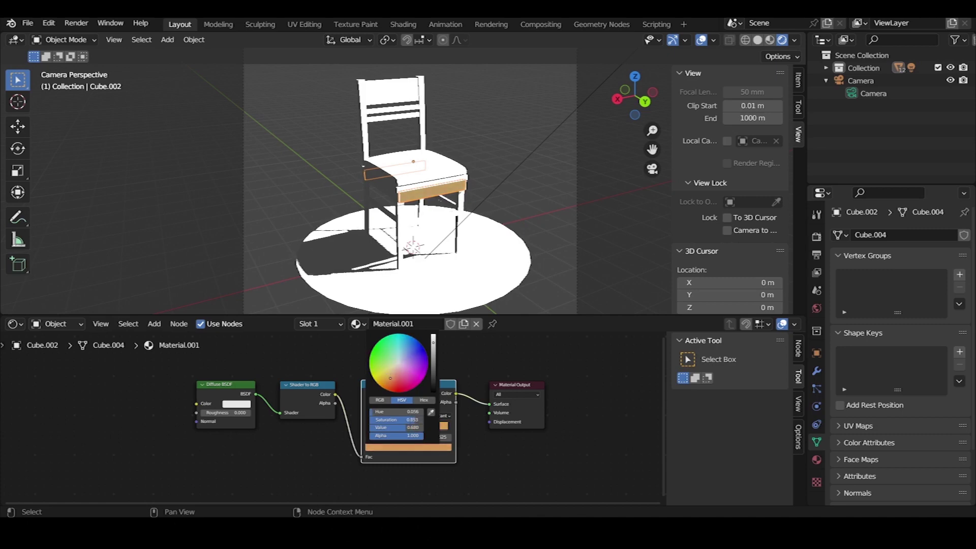
{"action": "left_click_drag", "start_coordinate": [413, 420], "coordinate": [416, 420]}
{"action": "left_click_drag", "start_coordinate": [389, 378], "coordinate": [392, 379]}
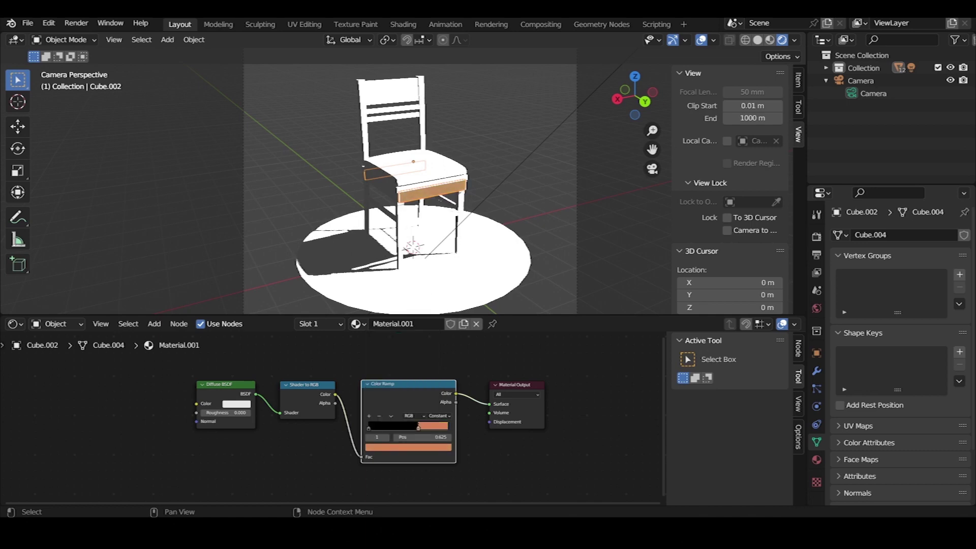
Set the dark ramp stop to a dark brown shadow tone
{"action": "left_click", "coordinate": [433, 425]}
{"action": "left_click_drag", "start_coordinate": [397, 427], "coordinate": [376, 427]}
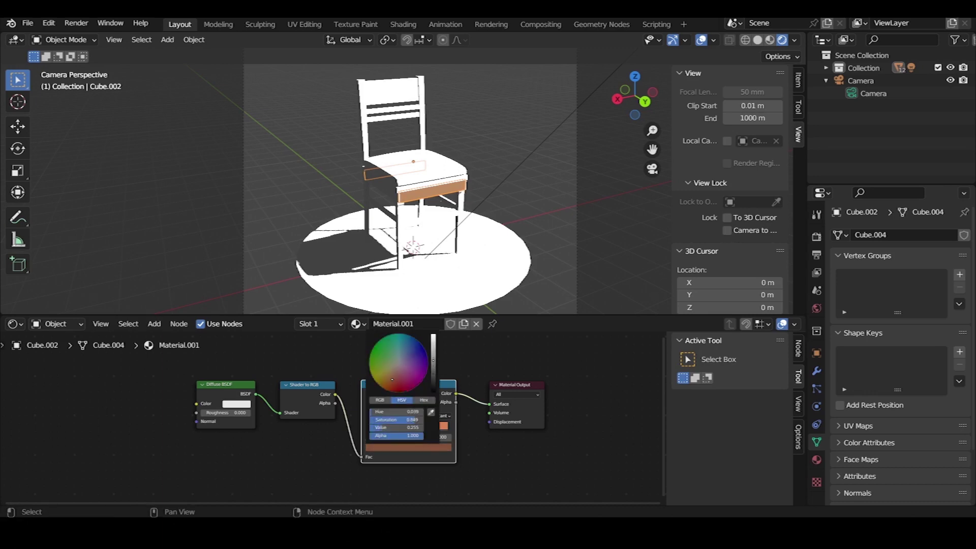
{"action": "left_click", "coordinate": [380, 185]}
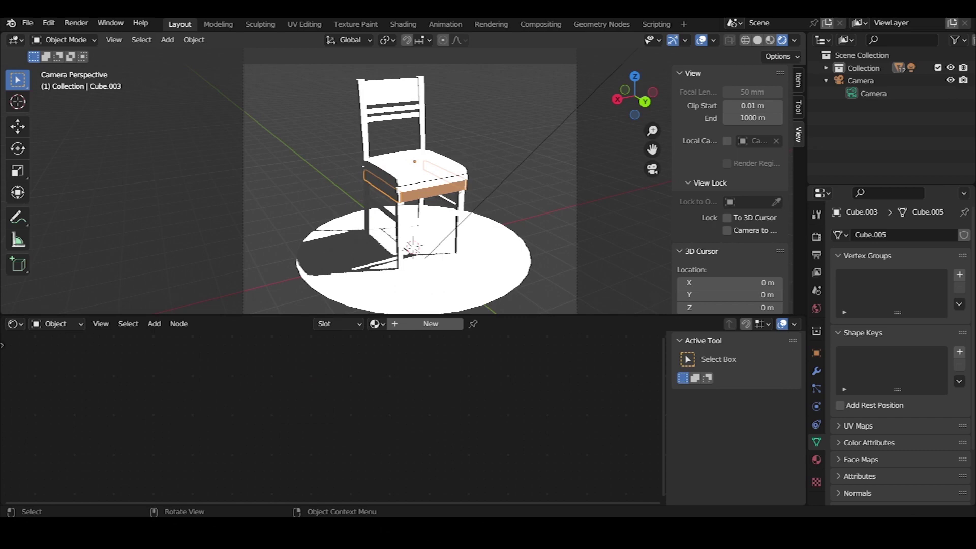
Rename the rail's material to 'wood' and assign it to the side rail
{"action": "left_click", "coordinate": [401, 171]}
{"action": "double_click", "coordinate": [393, 323]}
{"action": "type", "text": "wood"}
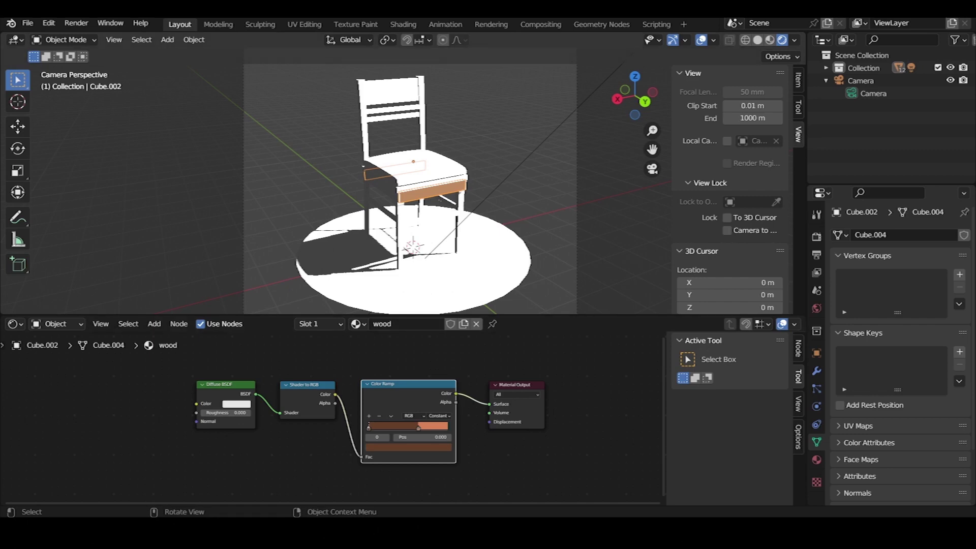
{"action": "left_click", "coordinate": [380, 186]}
{"action": "left_click", "coordinate": [375, 323]}
{"action": "left_click", "coordinate": [400, 355]}
Assign the wood material to the top back rail, uprights, and two more rails
{"action": "left_click", "coordinate": [389, 91]}
{"action": "left_click", "coordinate": [325, 324]}
{"action": "left_click", "coordinate": [375, 323]}
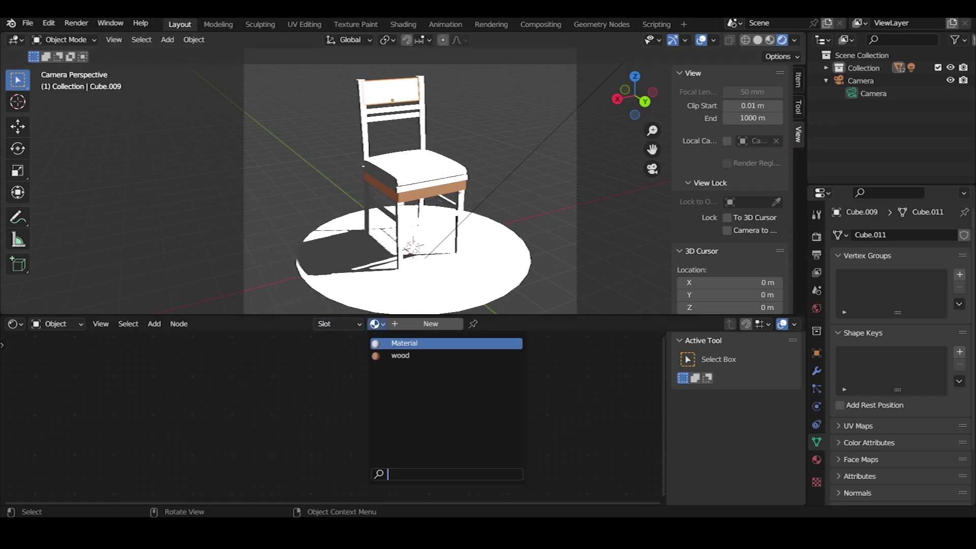
{"action": "left_click", "coordinate": [392, 349]}
{"action": "left_click", "coordinate": [422, 143]}
{"action": "left_click", "coordinate": [375, 324]}
{"action": "left_click", "coordinate": [402, 355]}
{"action": "left_click", "coordinate": [392, 110]}
{"action": "left_click", "coordinate": [375, 324]}
{"action": "left_click", "coordinate": [401, 354]}
{"action": "left_click", "coordinate": [393, 118]}
{"action": "left_click", "coordinate": [375, 324]}
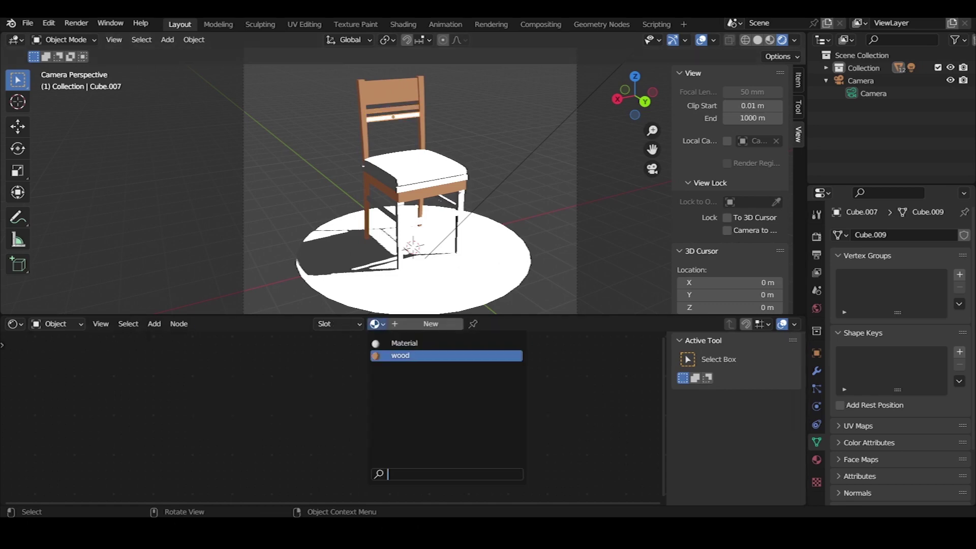
Assign the wood material to the seat frame, right front leg and another rail
{"action": "left_click", "coordinate": [403, 354]}
{"action": "left_click", "coordinate": [413, 170]}
{"action": "left_click", "coordinate": [413, 170]}
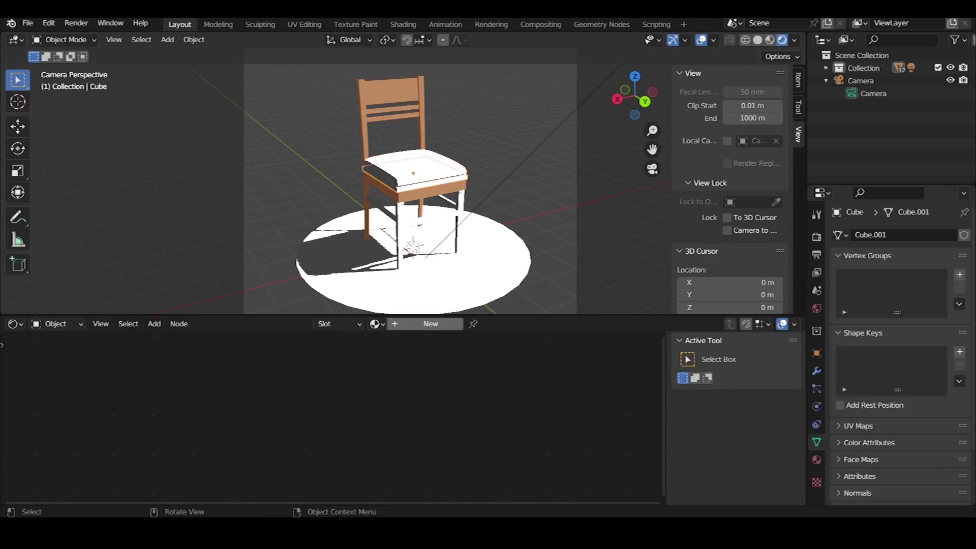
{"action": "left_click", "coordinate": [375, 324]}
{"action": "left_click", "coordinate": [402, 354]}
{"action": "left_click", "coordinate": [460, 224]}
{"action": "left_click", "coordinate": [375, 324]}
{"action": "left_click", "coordinate": [401, 354]}
{"action": "left_click", "coordinate": [430, 219]}
{"action": "left_click", "coordinate": [375, 323]}
{"action": "left_click", "coordinate": [401, 354]}
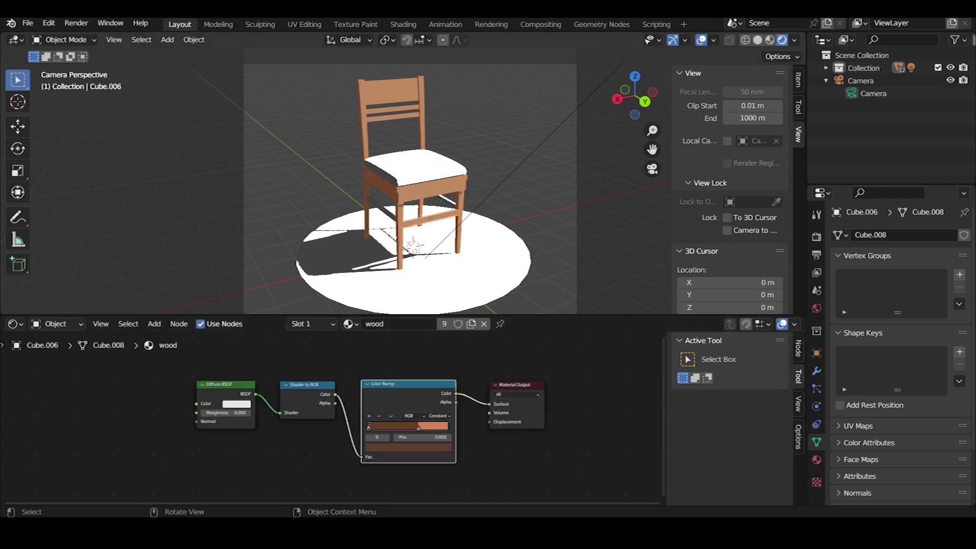
{"action": "left_click", "coordinate": [413, 246]}
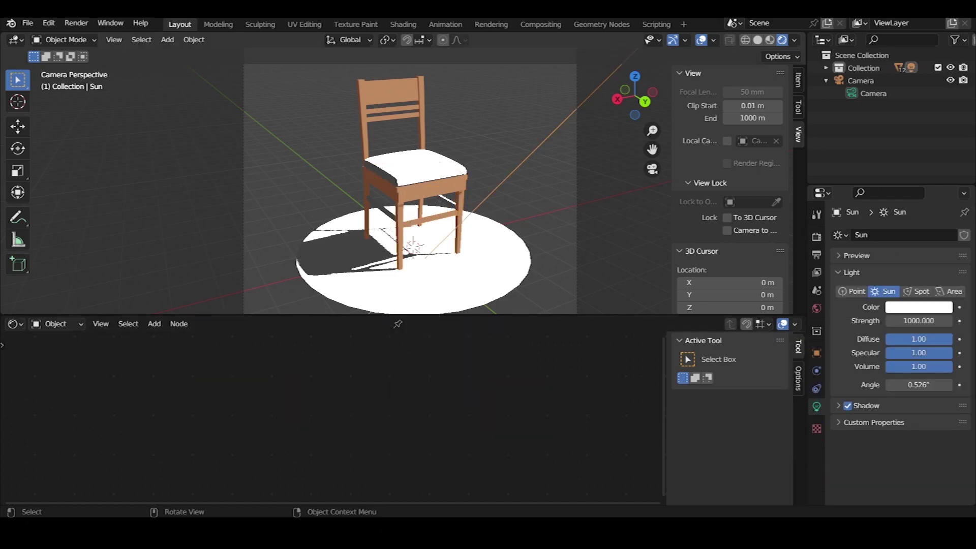
Assign wood to the cushion, make it a single-user copy, and rename it 'dem'
{"action": "left_click", "coordinate": [413, 169]}
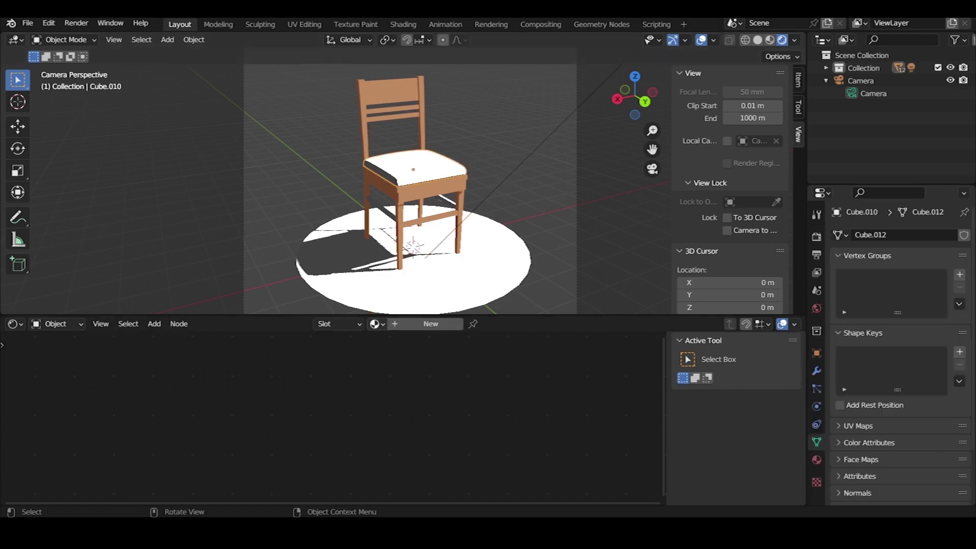
{"action": "left_click", "coordinate": [375, 324]}
{"action": "left_click", "coordinate": [401, 354]}
{"action": "left_click", "coordinate": [444, 323]}
{"action": "left_click", "coordinate": [389, 323]}
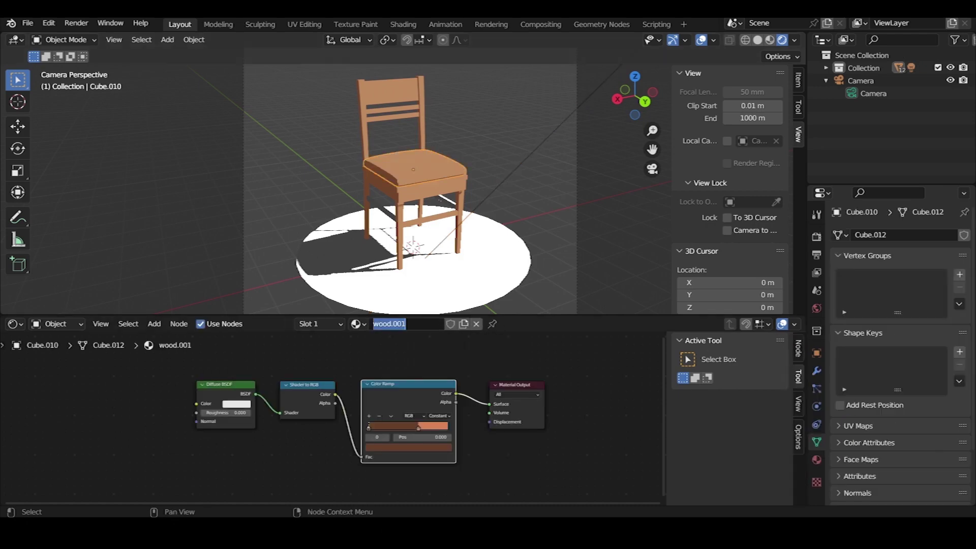
{"action": "type", "text": "dem"}
{"action": "key", "text": "Return"}
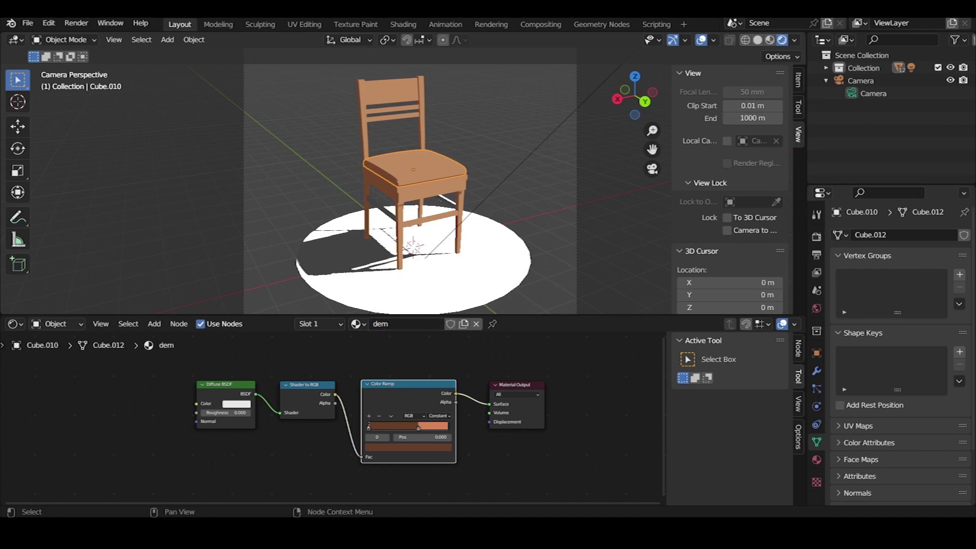
Set the light stop of the dem Color Ramp to red
{"action": "left_click", "coordinate": [418, 427]}
{"action": "left_click", "coordinate": [408, 447]}
{"action": "left_click_drag", "start_coordinate": [391, 379], "coordinate": [399, 389]}
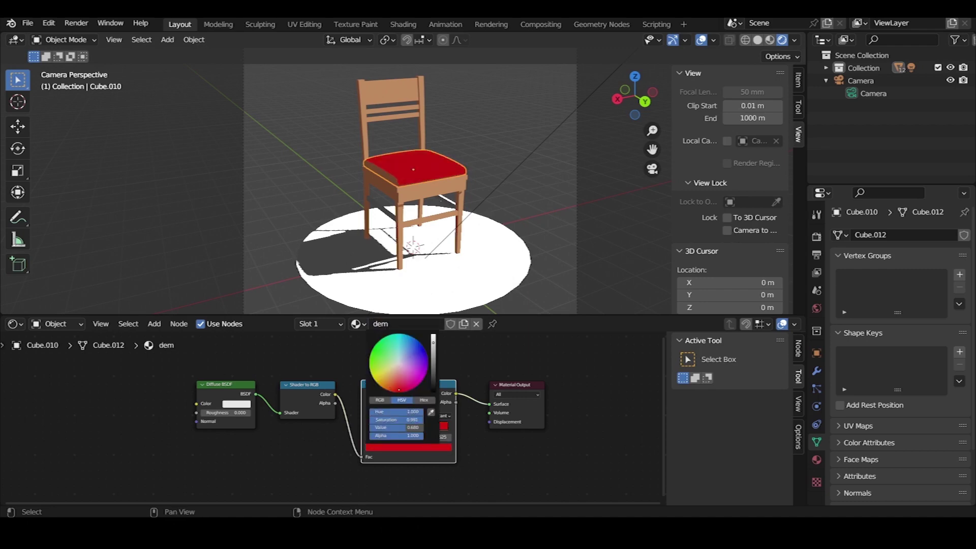
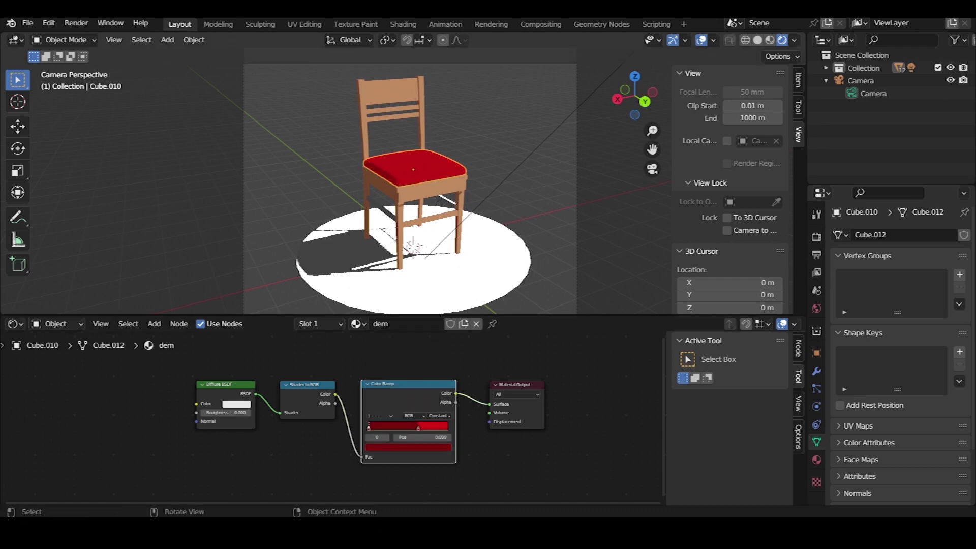
Give the ground disc its own copy of the wood material, renamed 'ground'
{"action": "key", "text": "alt+a"}
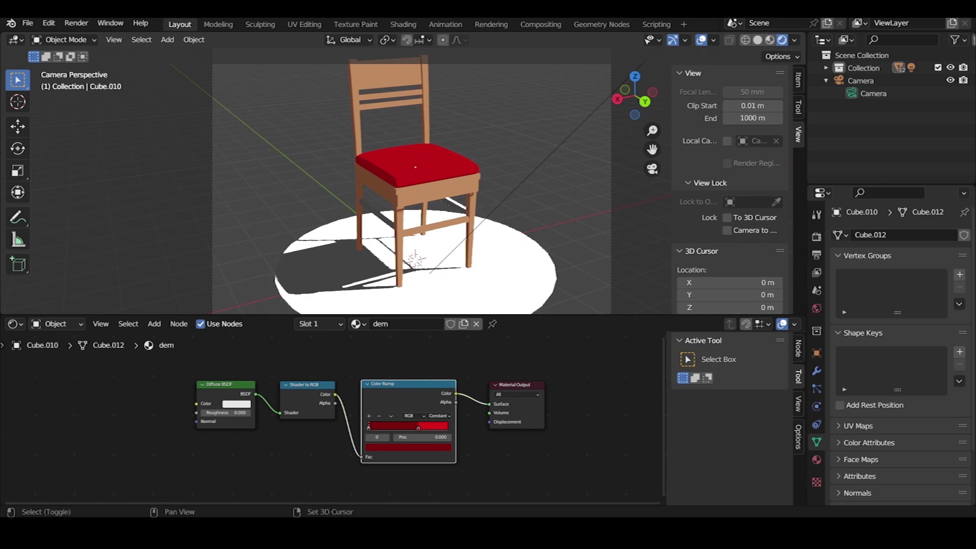
{"action": "scroll", "coordinate": [411, 185], "scroll_direction": "up", "scroll_amount": 1}
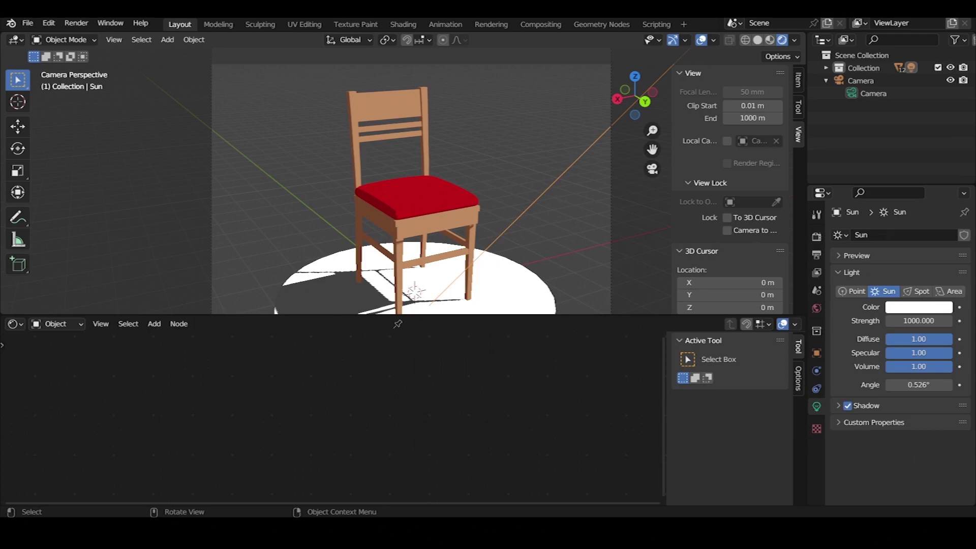
{"action": "scroll", "coordinate": [412, 188], "scroll_direction": "up", "scroll_amount": 2}
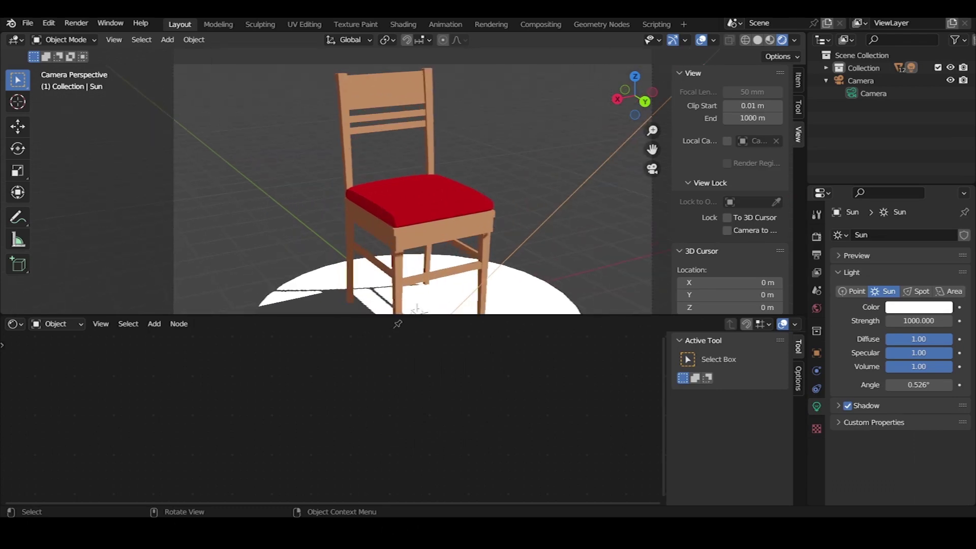
{"action": "scroll", "coordinate": [412, 188], "scroll_direction": "down", "scroll_amount": 2}
{"action": "scroll", "coordinate": [411, 188], "scroll_direction": "down", "scroll_amount": 2}
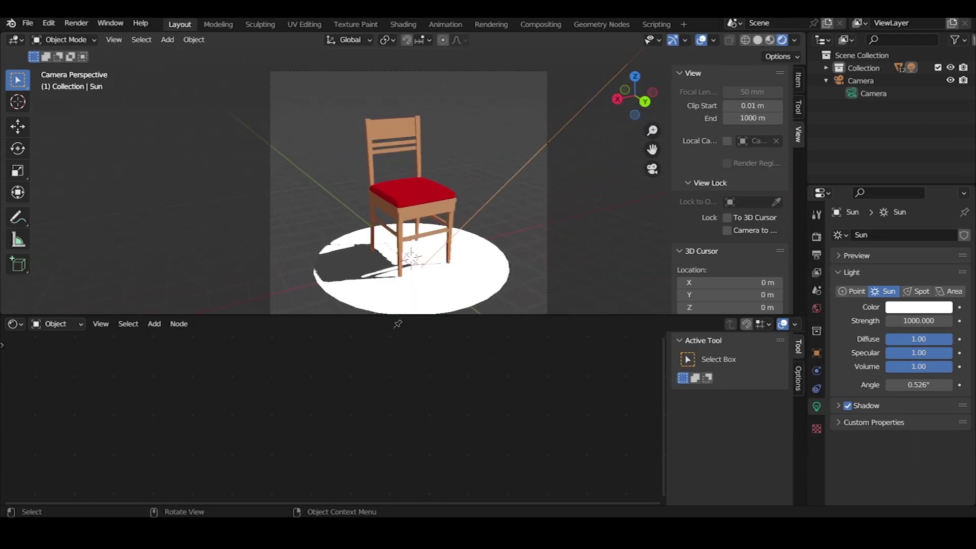
{"action": "left_click", "coordinate": [389, 269]}
{"action": "left_click", "coordinate": [375, 324]}
{"action": "left_click", "coordinate": [396, 367]}
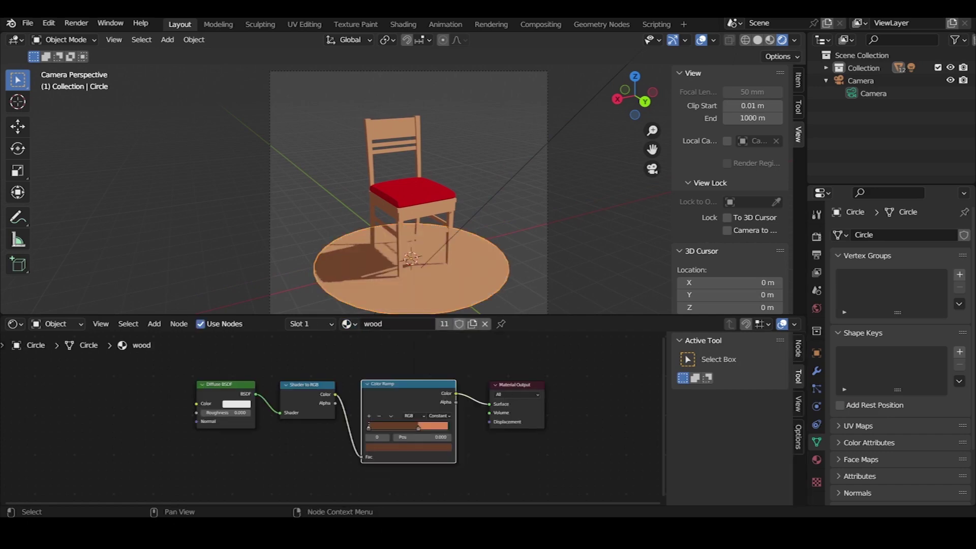
{"action": "left_click", "coordinate": [472, 324]}
{"action": "double_click", "coordinate": [396, 323]}
{"action": "type", "text": "ground"}
{"action": "key", "text": "Return"}
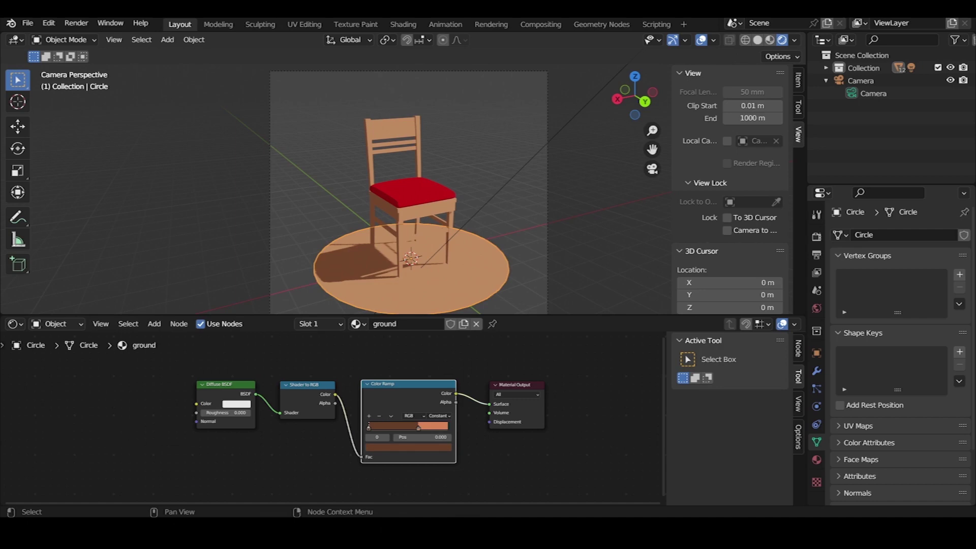
Adjust the ground material's Color Ramp stops to a pale beige with a soft shadow tone
{"action": "left_click", "coordinate": [407, 447]}
{"action": "left_click", "coordinate": [391, 367]}
{"action": "left_click_drag", "start_coordinate": [391, 366], "coordinate": [395, 367]}
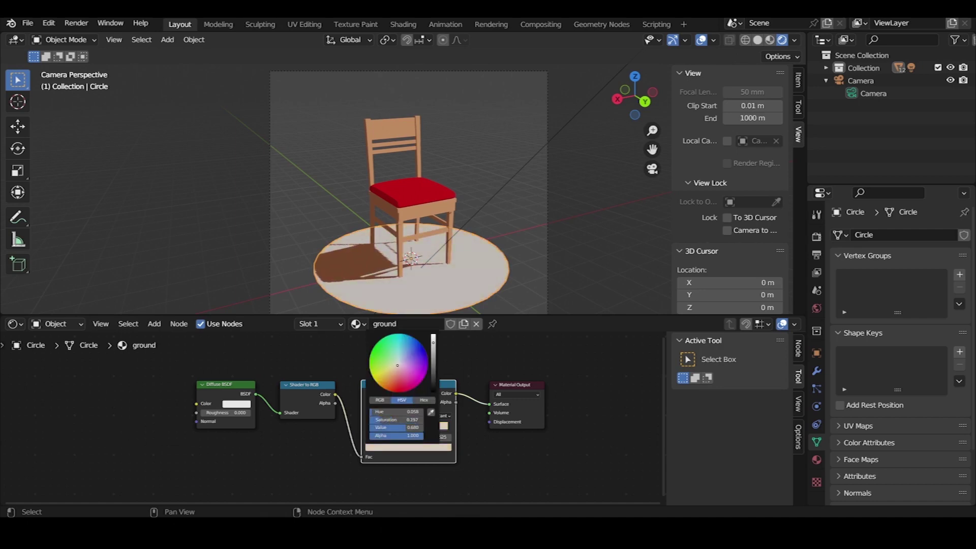
{"action": "left_click", "coordinate": [406, 447]}
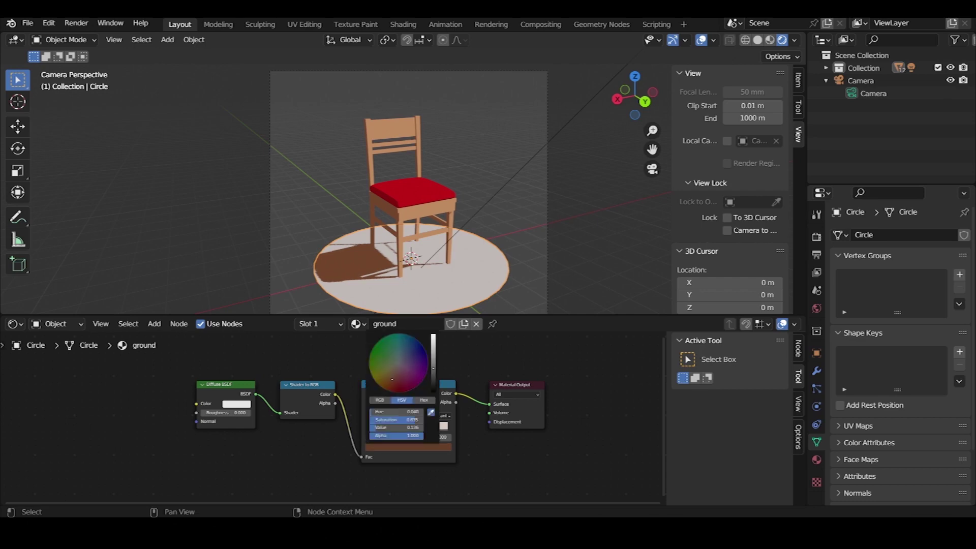
{"action": "left_click", "coordinate": [430, 412]}
{"action": "left_click", "coordinate": [473, 274]}
{"action": "left_click", "coordinate": [407, 447]}
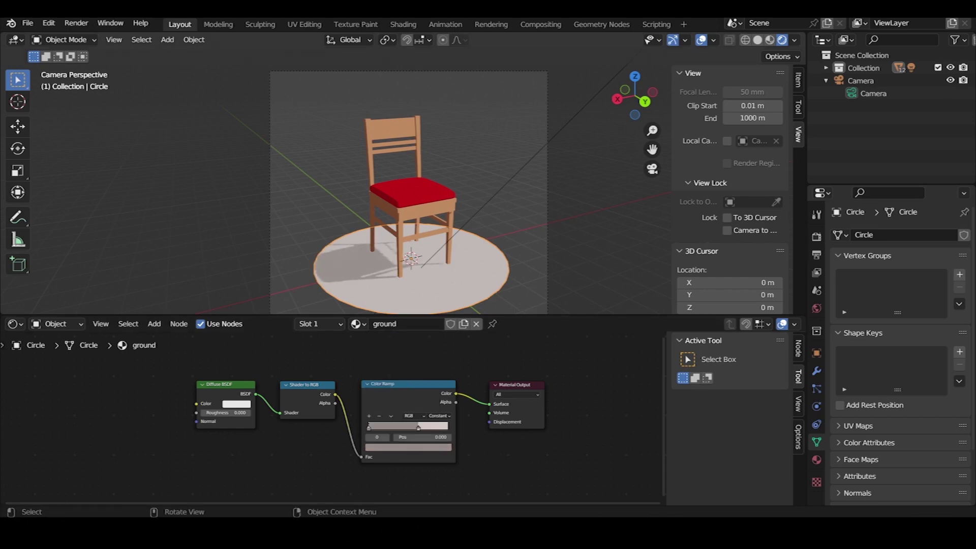
Apply Shade Auto Smooth to the red seat cushion, chair leg and backrest rail
{"action": "left_click", "coordinate": [411, 192]}
{"action": "right_click", "coordinate": [397, 138]}
{"action": "left_click", "coordinate": [402, 148]}
{"action": "scroll", "coordinate": [411, 193], "scroll_direction": "up", "scroll_amount": 2}
{"action": "left_click", "coordinate": [397, 276]}
{"action": "right_click", "coordinate": [398, 276]}
{"action": "left_click", "coordinate": [398, 276]}
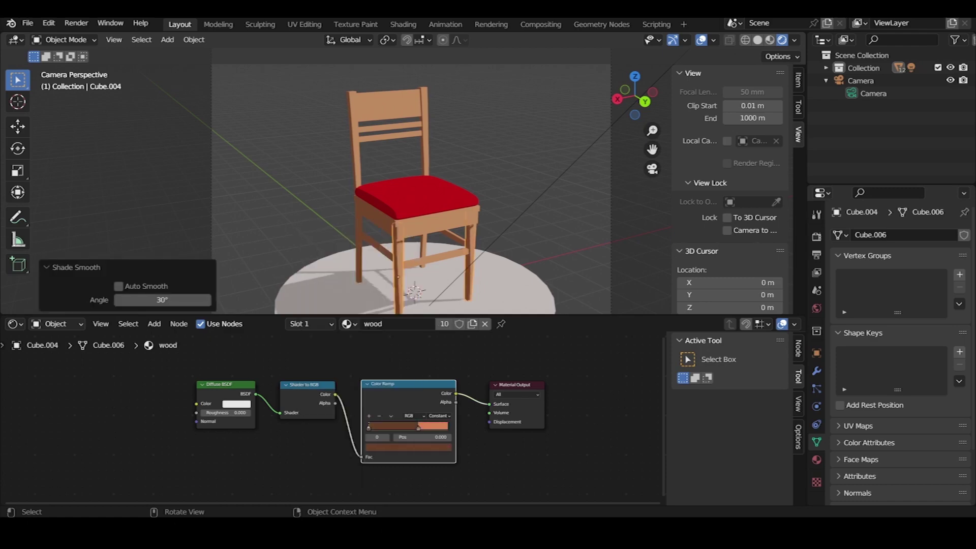
{"action": "left_click", "coordinate": [387, 104]}
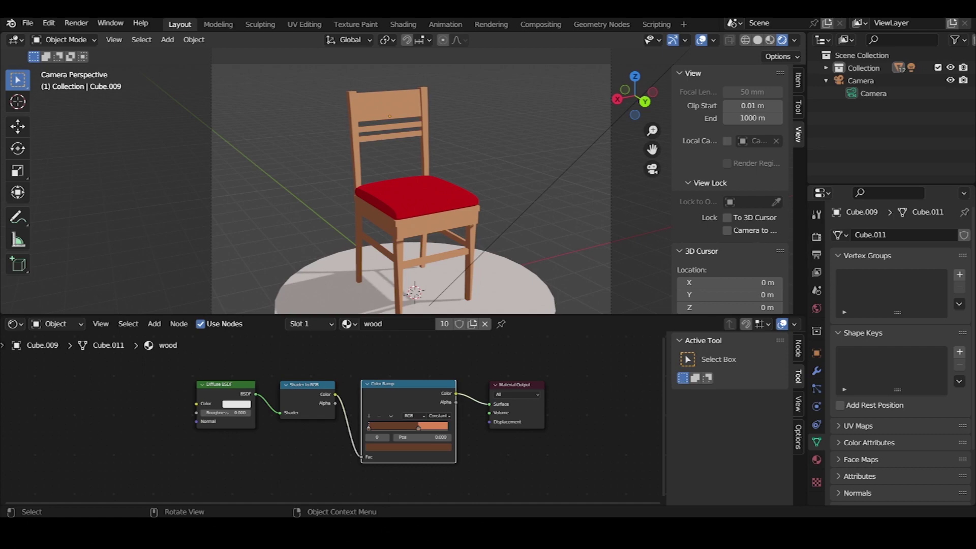
Expand the collection's object list in the outliner and select the Sun light
{"action": "scroll", "coordinate": [411, 194], "scroll_direction": "up", "scroll_amount": 1}
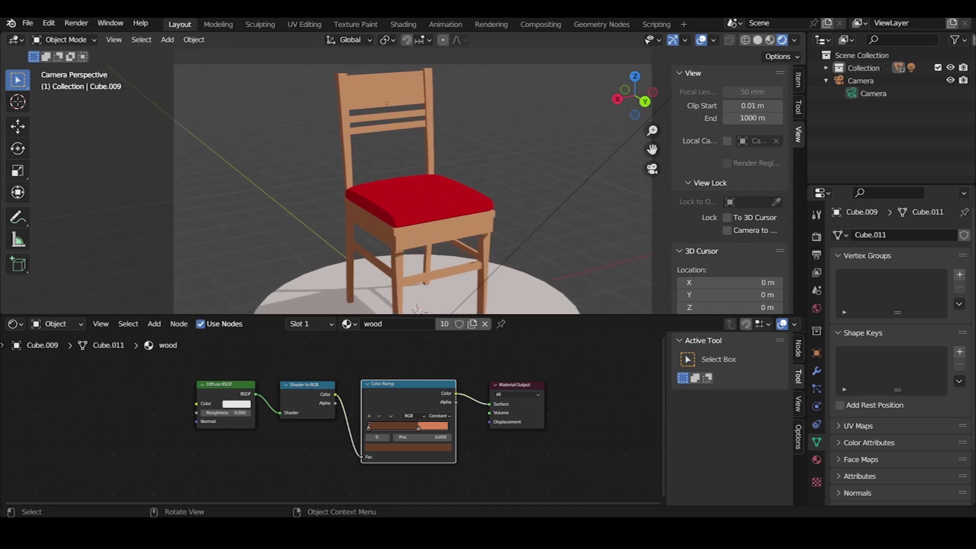
{"action": "scroll", "coordinate": [411, 193], "scroll_direction": "down", "scroll_amount": 3}
{"action": "scroll", "coordinate": [410, 193], "scroll_direction": "down", "scroll_amount": 2}
{"action": "left_click", "coordinate": [826, 67]}
{"action": "scroll", "coordinate": [890, 117], "scroll_direction": "down", "scroll_amount": 3}
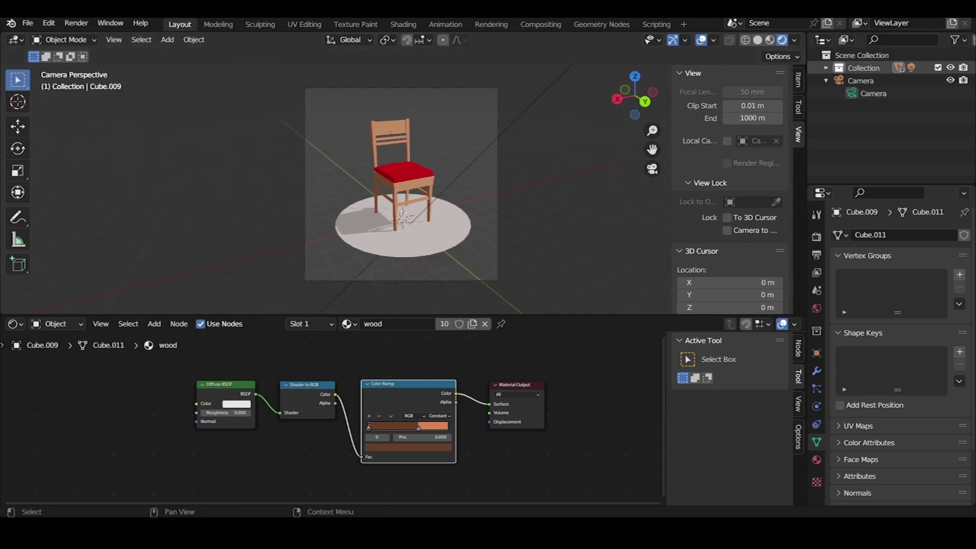
{"action": "scroll", "coordinate": [890, 117], "scroll_direction": "down", "scroll_amount": 1}
{"action": "left_click", "coordinate": [867, 158]}
{"action": "scroll", "coordinate": [889, 117], "scroll_direction": "up", "scroll_amount": 5}
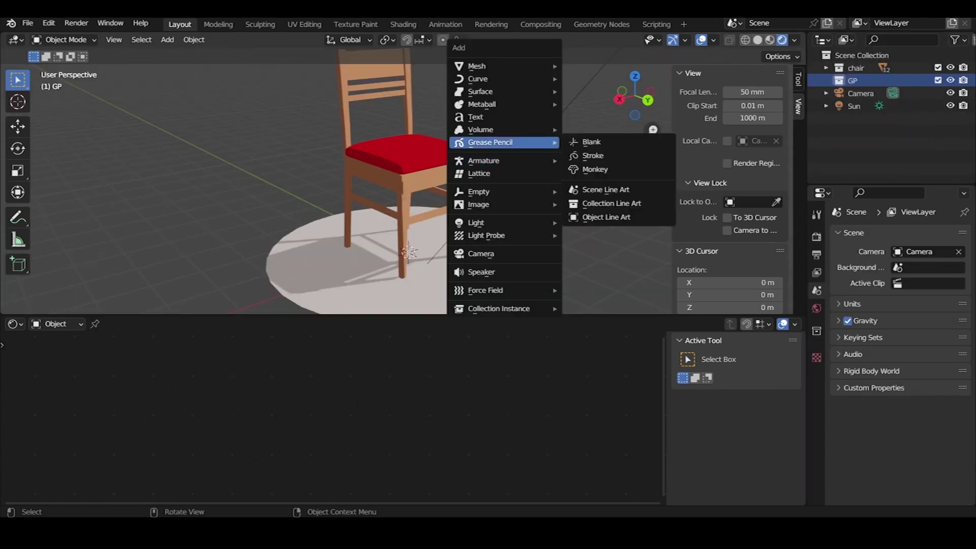
Add a blank grease pencil object with material Blackline and a renamed layer
{"action": "left_click", "coordinate": [591, 141]}
{"action": "left_click", "coordinate": [871, 93]}
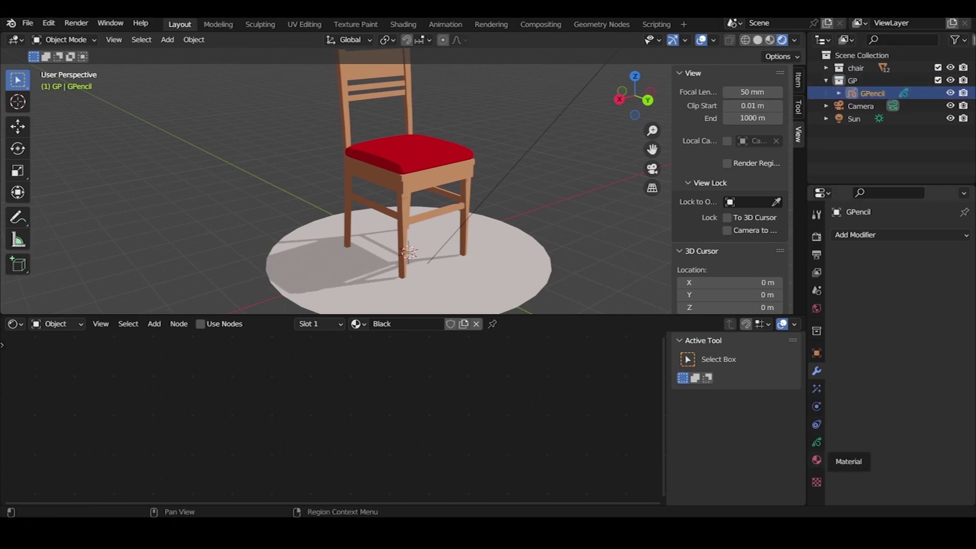
{"action": "left_click", "coordinate": [816, 459]}
{"action": "type", "text": "line"}
{"action": "key", "text": "Return"}
{"action": "left_click", "coordinate": [816, 441]}
{"action": "double_click", "coordinate": [868, 277]}
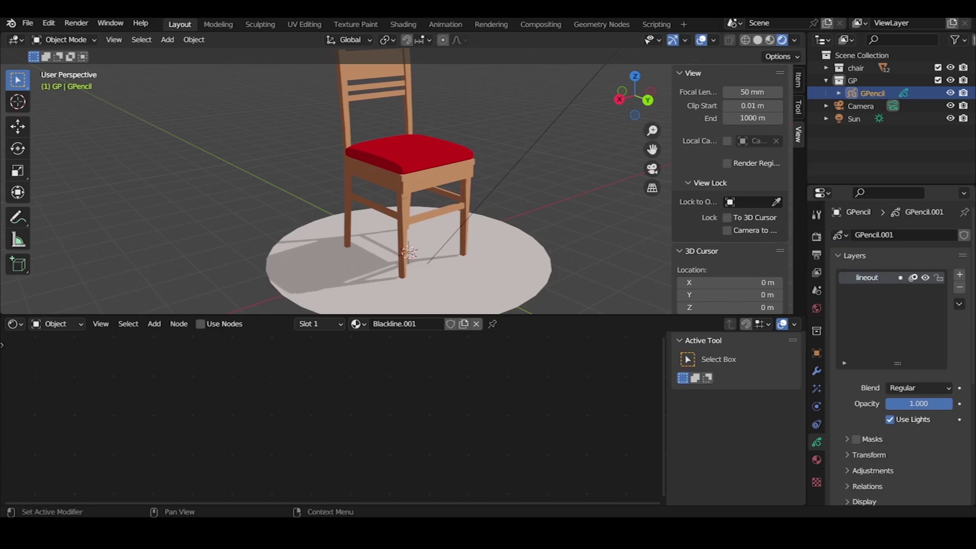
Add a Line Art modifier outlining the chair collection onto the lineout layer
{"action": "left_click", "coordinate": [816, 370]}
{"action": "left_click", "coordinate": [864, 234]}
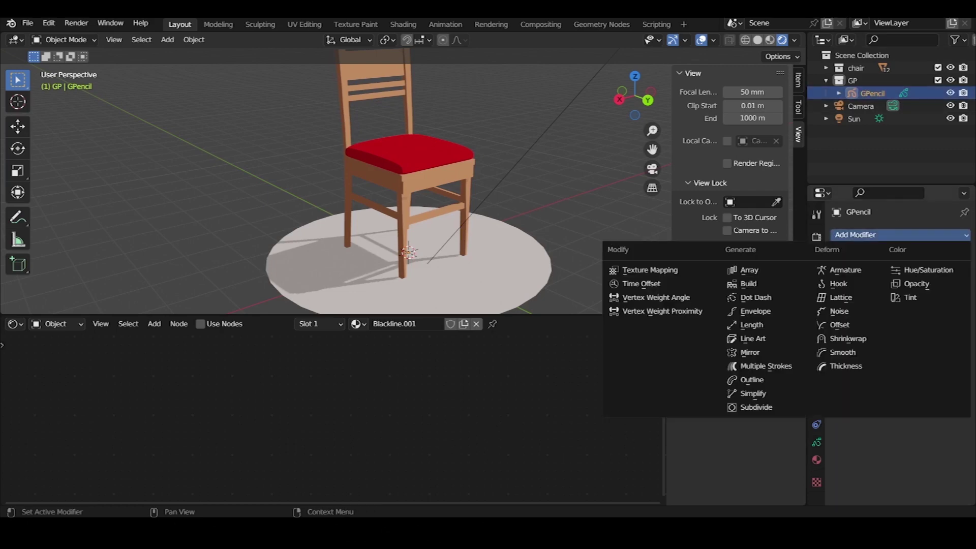
{"action": "left_click", "coordinate": [752, 339]}
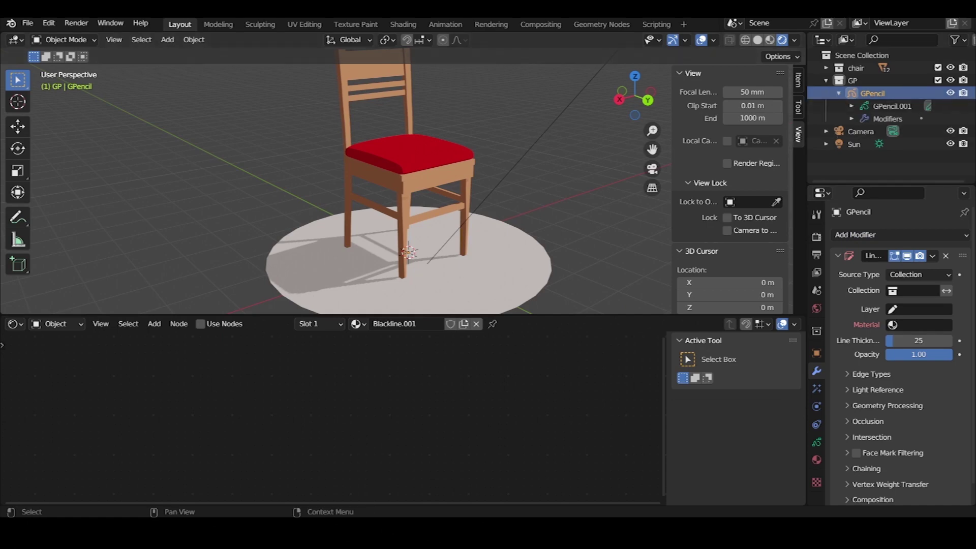
{"action": "left_click", "coordinate": [913, 290]}
{"action": "left_click", "coordinate": [864, 310]}
{"action": "left_click", "coordinate": [919, 309]}
{"action": "left_click", "coordinate": [907, 325]}
Turn off Crease lines in the Line Art modifier's edge types
{"action": "left_click", "coordinate": [407, 153]}
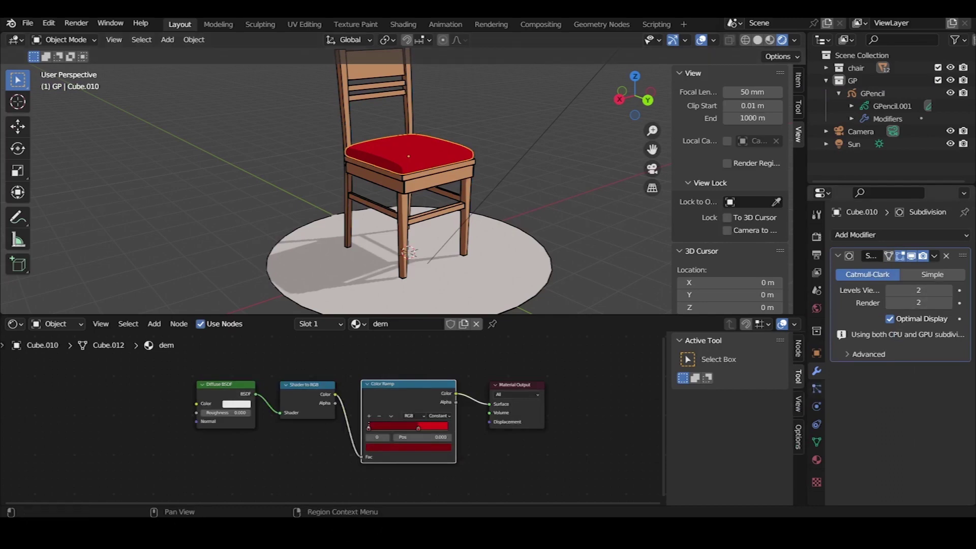
{"action": "left_click", "coordinate": [891, 106]}
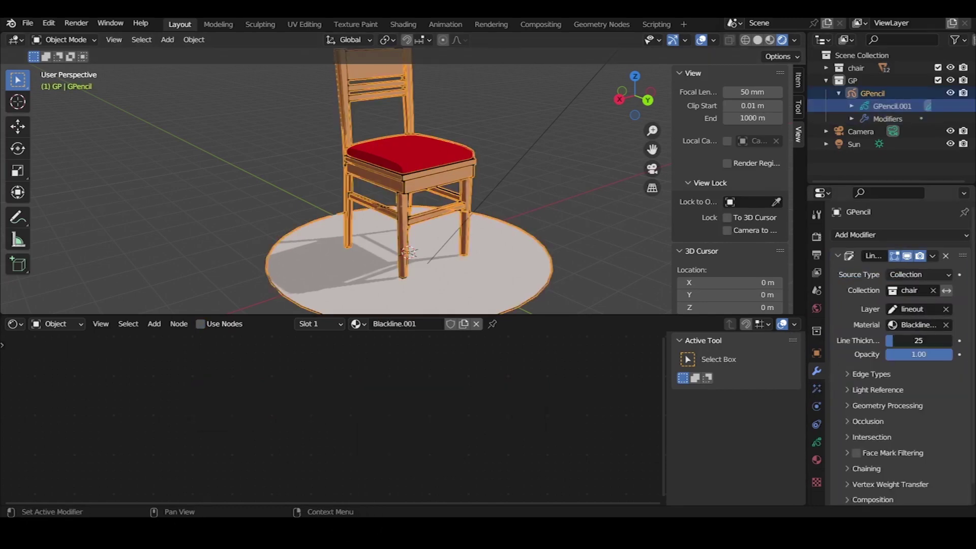
{"action": "left_click", "coordinate": [869, 374]}
{"action": "left_click", "coordinate": [889, 421]}
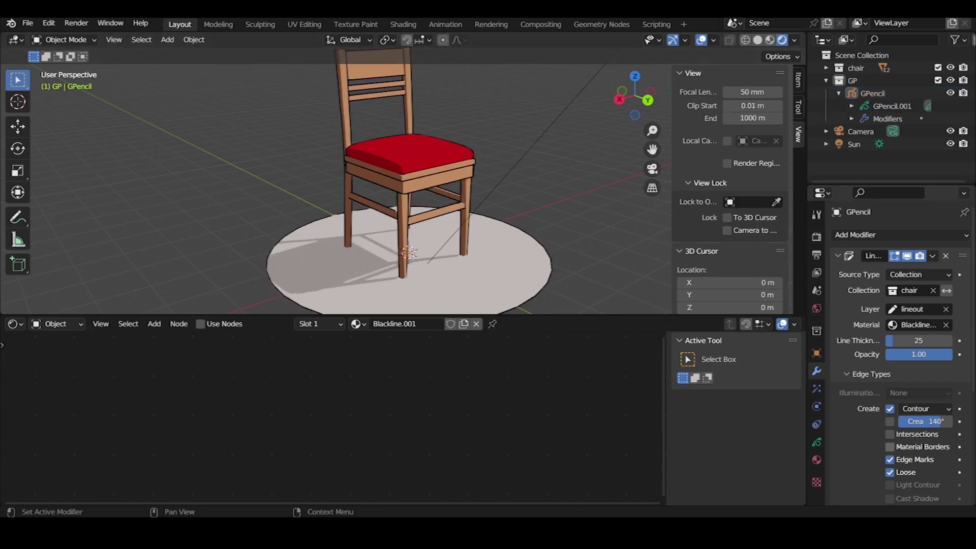
Check the outlines through the scene camera, then show the world background shader nodes
{"action": "left_click", "coordinate": [854, 143]}
{"action": "scroll", "coordinate": [336, 188], "scroll_direction": "down", "scroll_amount": 3}
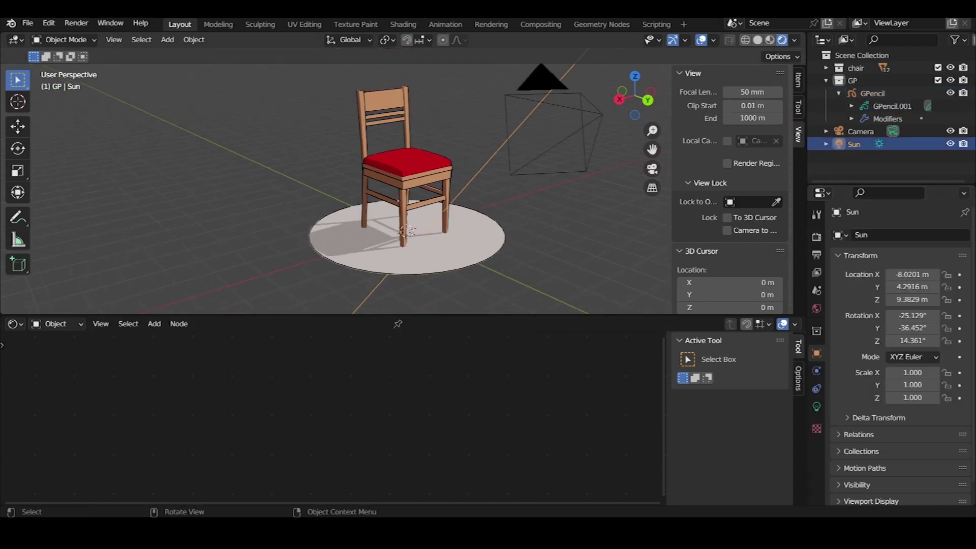
{"action": "key", "text": "KP_0"}
{"action": "scroll", "coordinate": [401, 193], "scroll_direction": "up", "scroll_amount": 1}
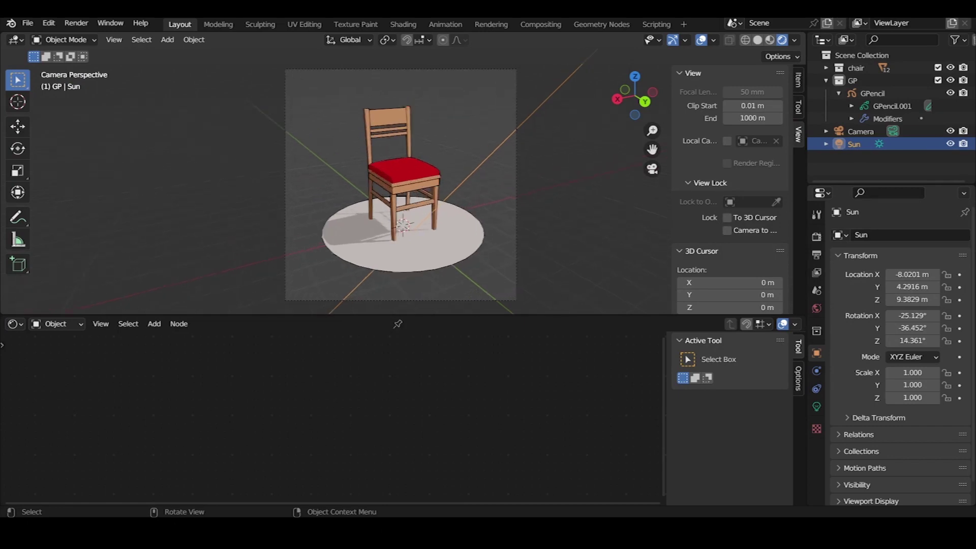
{"action": "scroll", "coordinate": [401, 193], "scroll_direction": "up", "scroll_amount": 1}
{"action": "scroll", "coordinate": [401, 194], "scroll_direction": "up", "scroll_amount": 3}
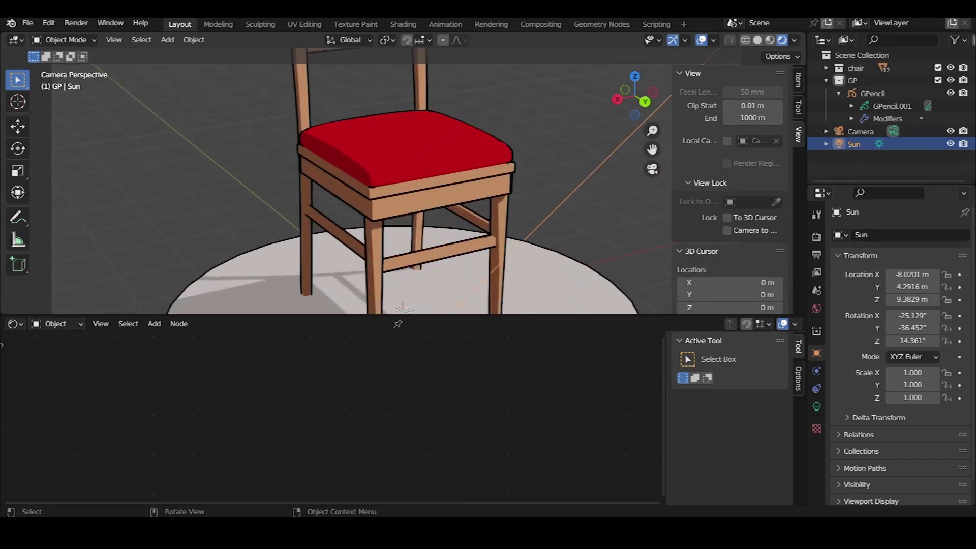
{"action": "scroll", "coordinate": [401, 193], "scroll_direction": "down", "scroll_amount": 4}
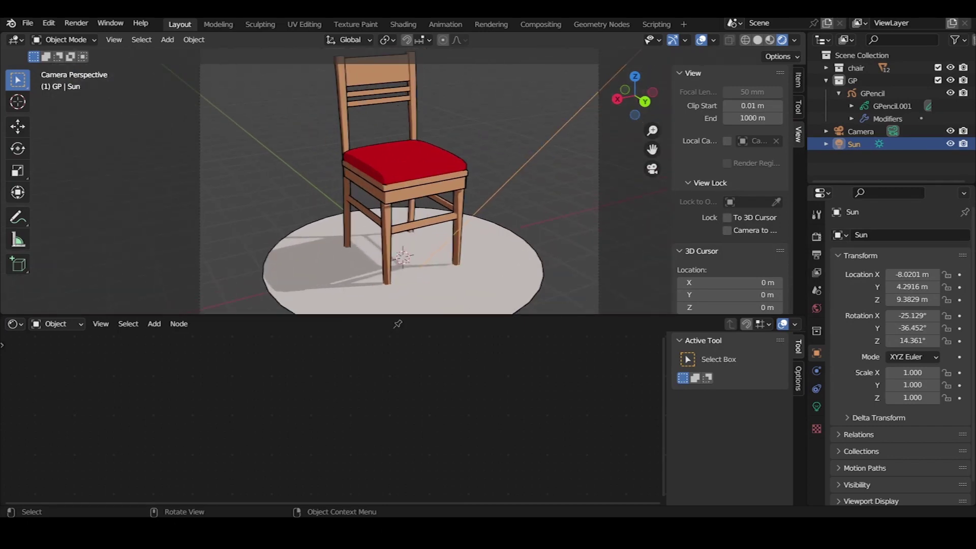
{"action": "mouse_move", "coordinate": [401, 194]}
{"action": "middle_mouse_down"}
{"action": "mouse_move", "coordinate": [406, 222]}
{"action": "mouse_move", "coordinate": [386, 264]}
{"action": "middle_mouse_up"}
{"action": "scroll", "coordinate": [406, 222], "scroll_direction": "down", "scroll_amount": 2}
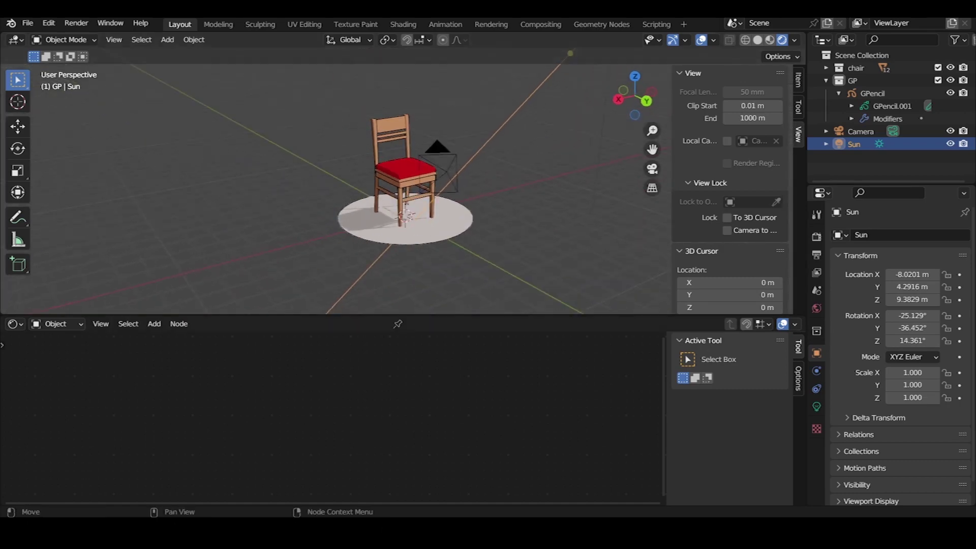
{"action": "left_click", "coordinate": [55, 324]}
{"action": "left_click", "coordinate": [54, 352]}
Duplicate the Background node and blend both through a Mix Shader into the World Output
{"action": "key", "text": "shift+a"}
{"action": "key", "text": "Escape"}
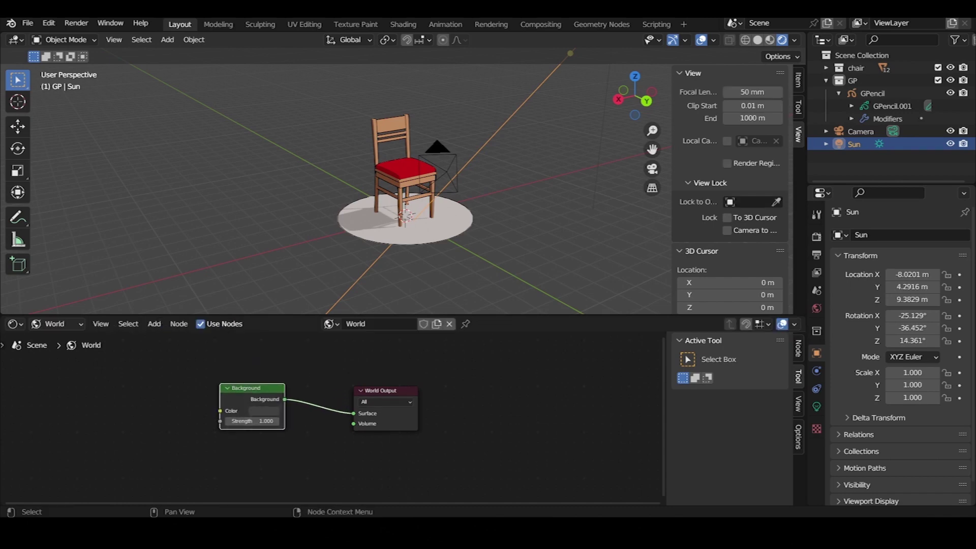
{"action": "left_click_drag", "start_coordinate": [251, 346], "coordinate": [251, 379]}
{"action": "key", "text": "shift+a"}
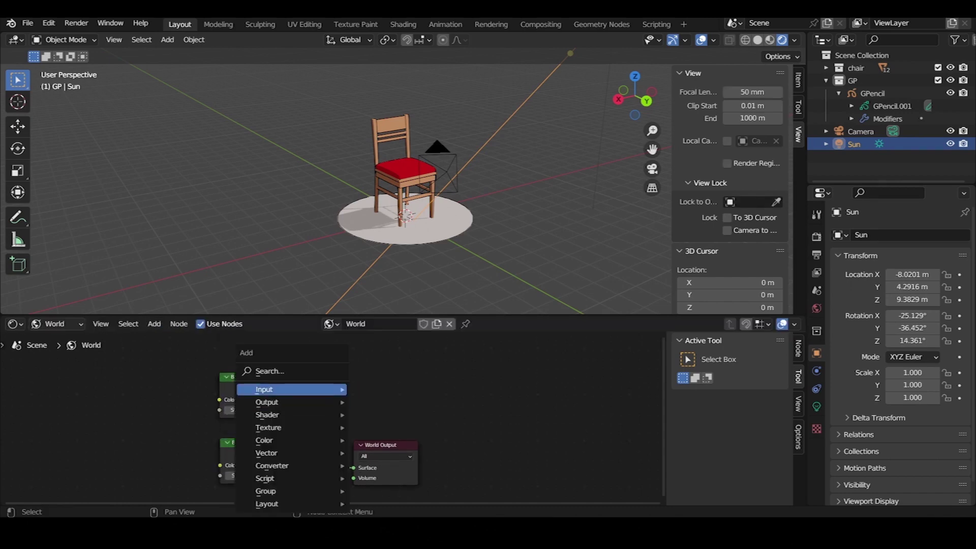
{"action": "left_click", "coordinate": [264, 371]}
{"action": "type", "text": "mix"}
{"action": "key", "text": "Down"}
{"action": "key", "text": "Down"}
{"action": "key", "text": "Return"}
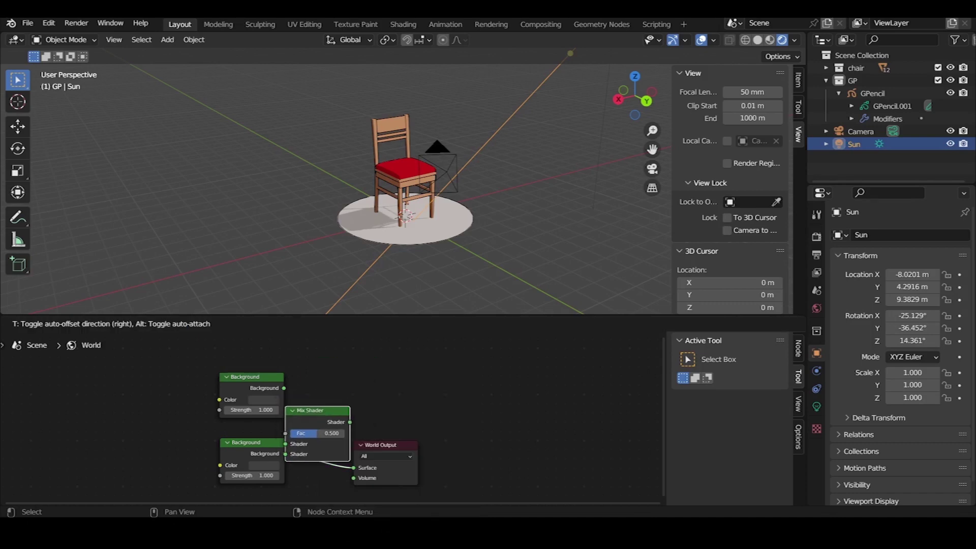
{"action": "key", "text": "Return"}
{"action": "left_click_drag", "start_coordinate": [284, 388], "coordinate": [322, 426]}
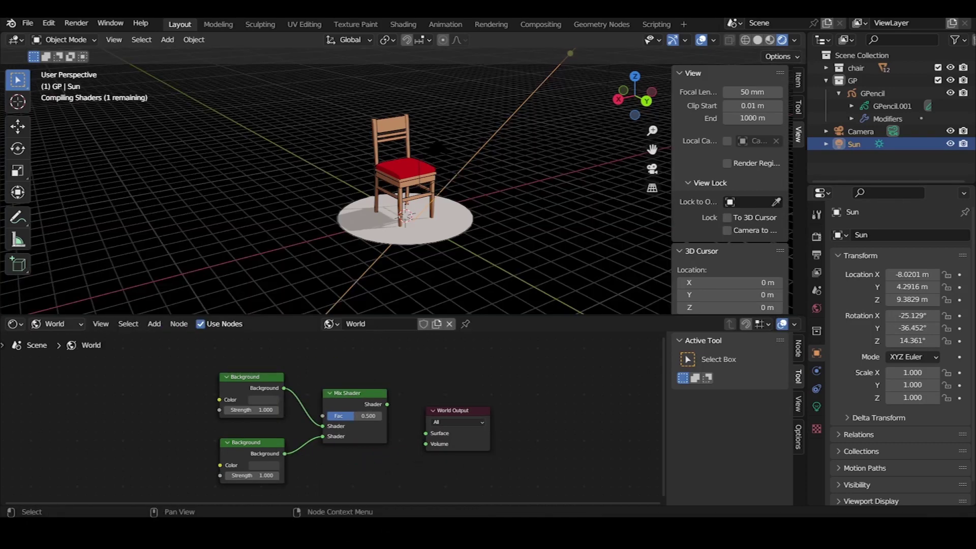
{"action": "left_click_drag", "start_coordinate": [387, 404], "coordinate": [426, 433]}
{"action": "left_click_drag", "start_coordinate": [354, 393], "coordinate": [359, 385]}
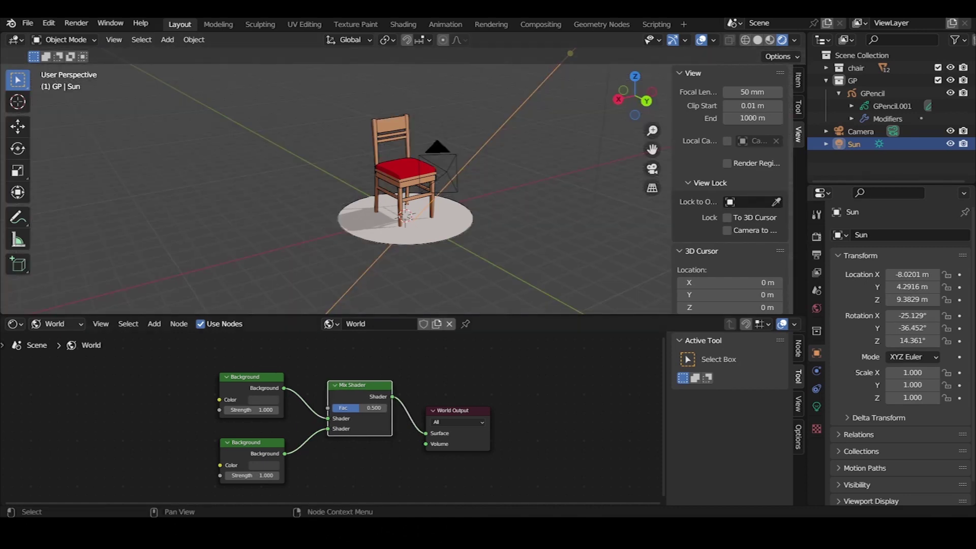
Set the top background colour to a soft green and hide viewport overlays
{"action": "left_click", "coordinate": [263, 399]}
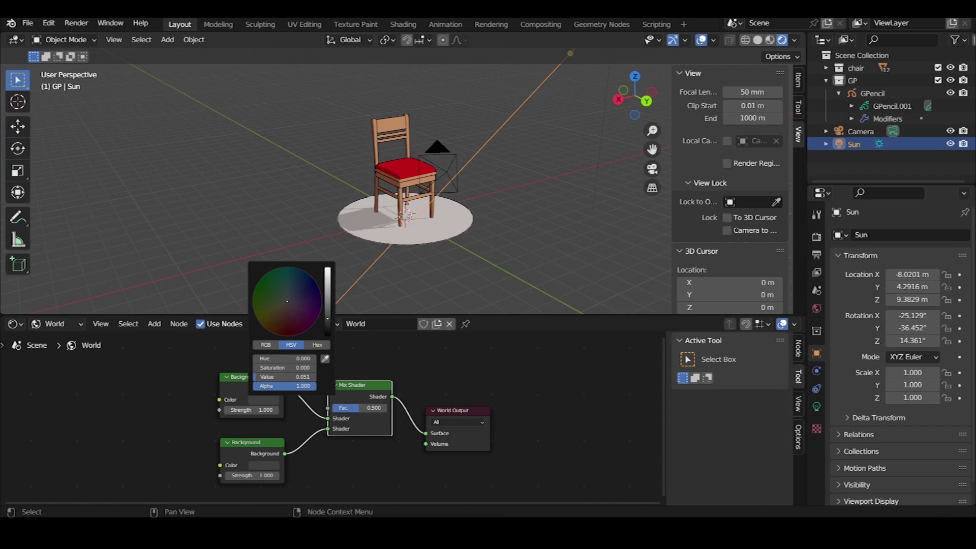
{"action": "mouse_move", "coordinate": [327, 318]}
{"action": "left_mouse_down"}
{"action": "mouse_move", "coordinate": [327, 302]}
{"action": "mouse_move", "coordinate": [279, 311]}
{"action": "left_mouse_up"}
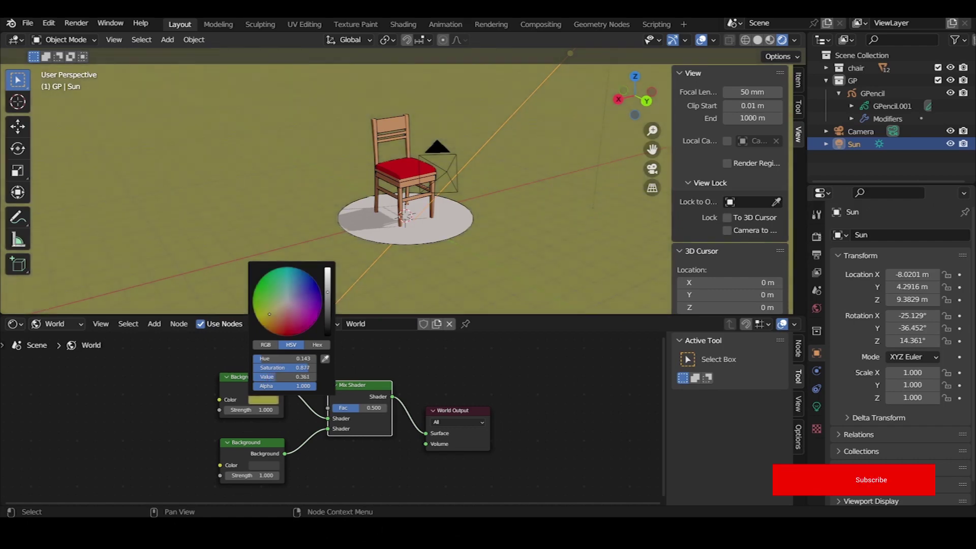
{"action": "left_click_drag", "start_coordinate": [327, 303], "coordinate": [327, 277]}
{"action": "key", "text": "shift+alt+z"}
{"action": "left_click", "coordinate": [263, 400]}
{"action": "left_click_drag", "start_coordinate": [327, 271], "coordinate": [328, 273]}
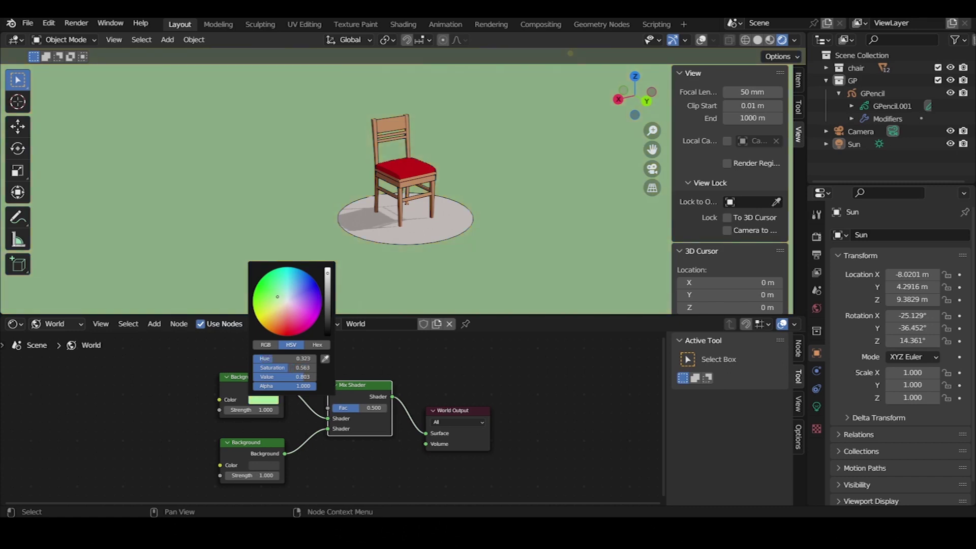
View the scene through the camera with a larger 3D viewport
{"action": "key", "text": "KP_0"}
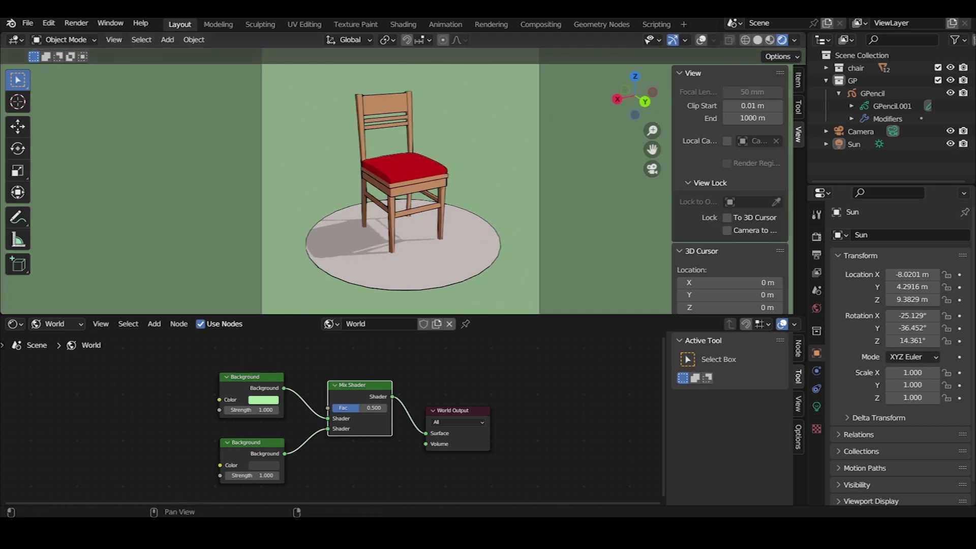
{"action": "left_click_drag", "start_coordinate": [356, 315], "coordinate": [356, 461]}
{"action": "scroll", "coordinate": [399, 262], "scroll_direction": "up", "scroll_amount": 2}
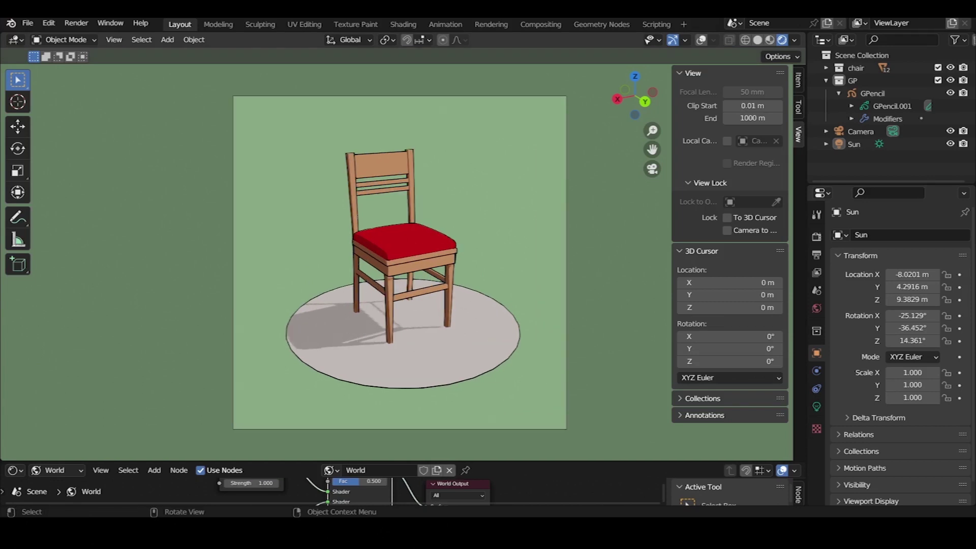
Select the line art grease pencil object and disable lighting on its lineout layer
{"action": "left_click", "coordinate": [816, 290]}
{"action": "left_click", "coordinate": [816, 331]}
{"action": "left_click", "coordinate": [816, 389]}
{"action": "left_click", "coordinate": [891, 105]}
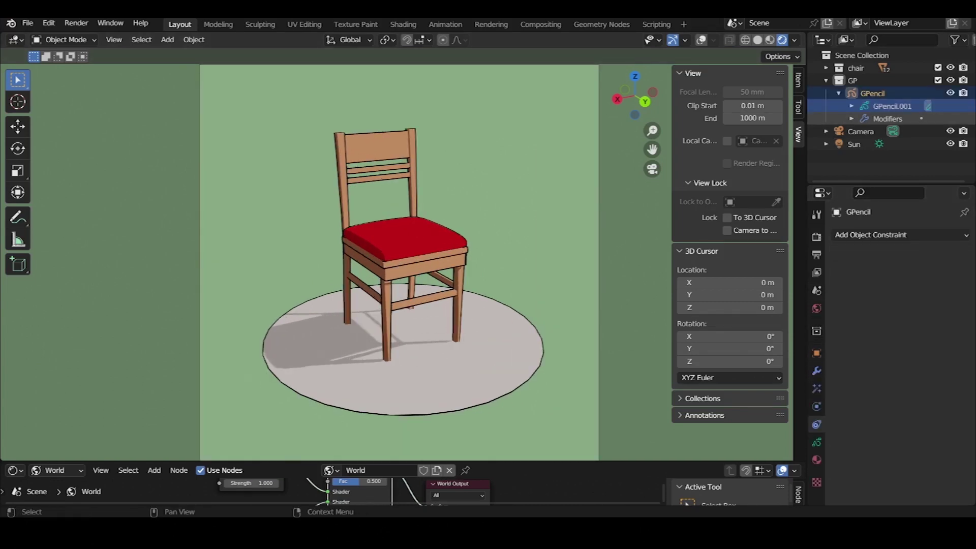
{"action": "left_click", "coordinate": [816, 371]}
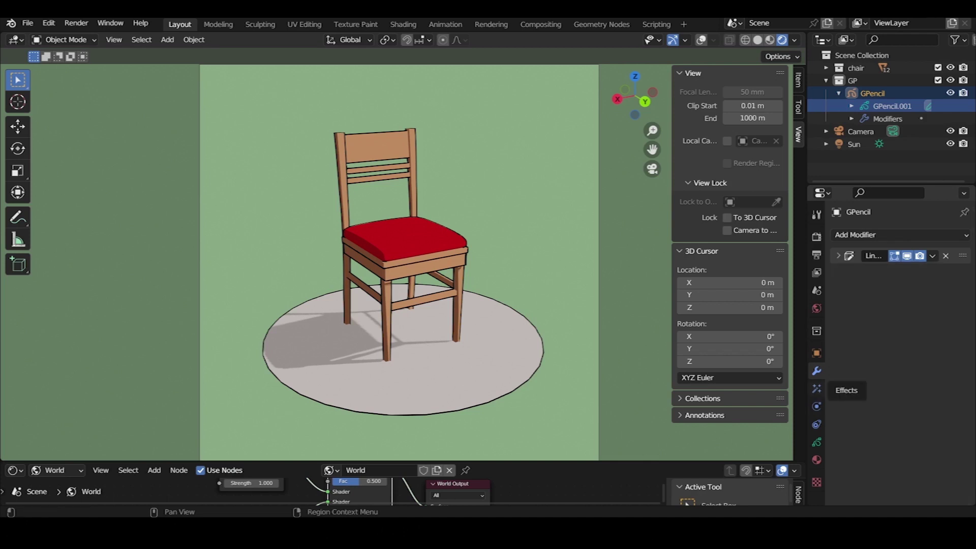
{"action": "left_click", "coordinate": [816, 442]}
{"action": "left_click", "coordinate": [889, 419]}
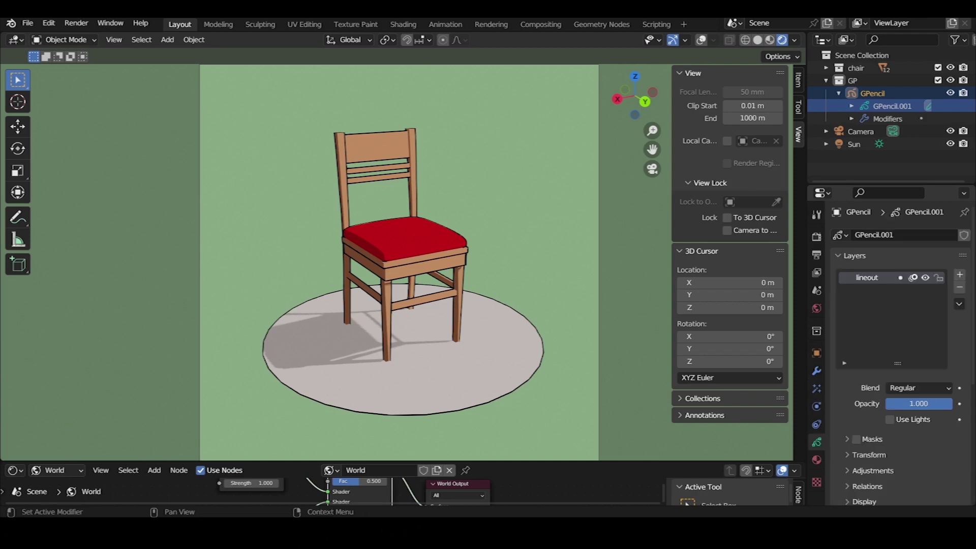
Add a 'line art' layer, enter Draw Mode and set stroke placement to Surface
{"action": "left_click", "coordinate": [959, 274]}
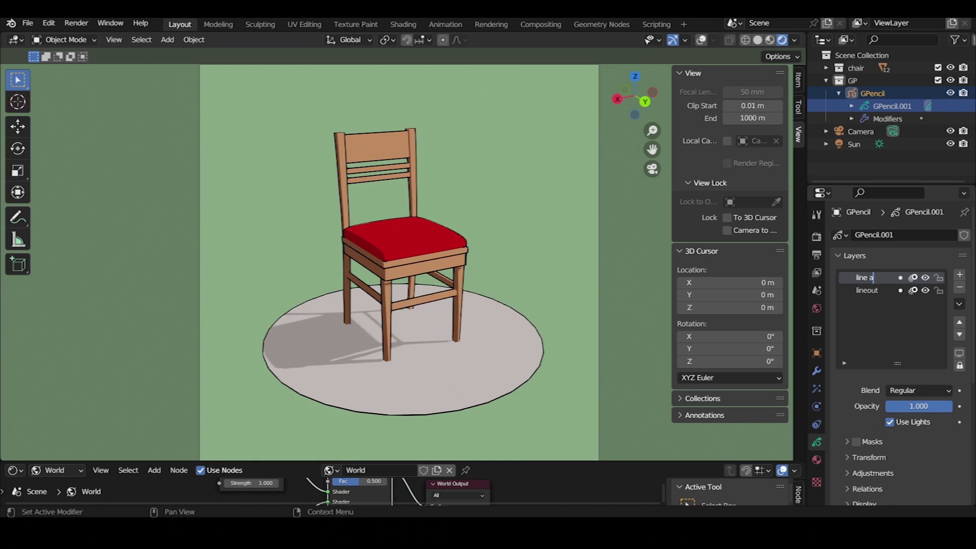
{"action": "scroll", "coordinate": [399, 262], "scroll_direction": "up", "scroll_amount": 1}
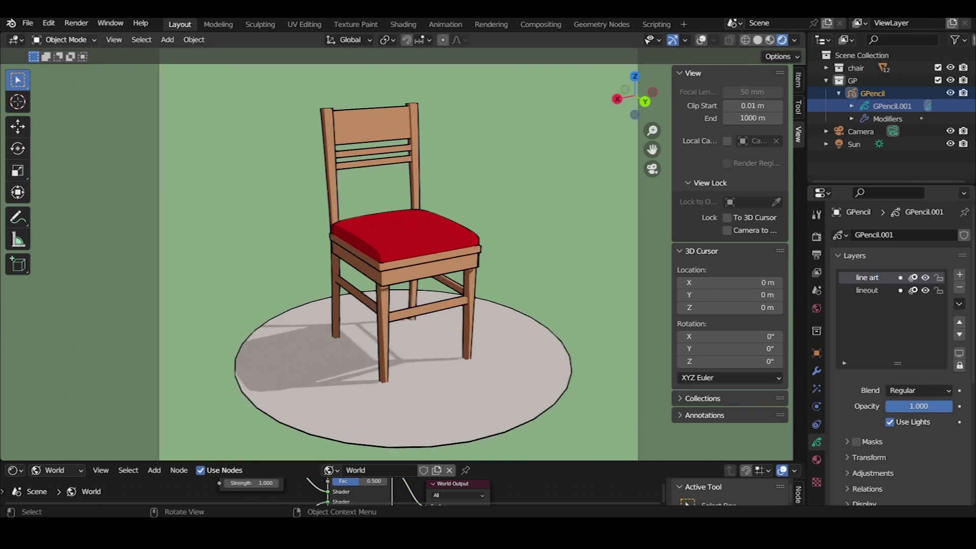
{"action": "left_click", "coordinate": [65, 40]}
{"action": "left_click", "coordinate": [66, 96]}
{"action": "scroll", "coordinate": [399, 261], "scroll_direction": "up", "scroll_amount": 3}
{"action": "scroll", "coordinate": [399, 262], "scroll_direction": "up", "scroll_amount": 2}
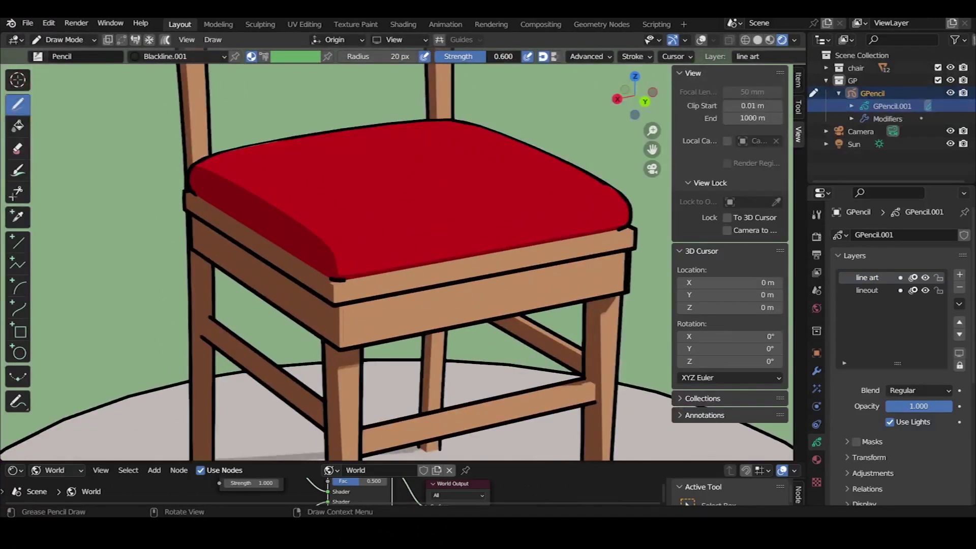
{"action": "left_click", "coordinate": [337, 40]}
{"action": "left_click", "coordinate": [302, 104]}
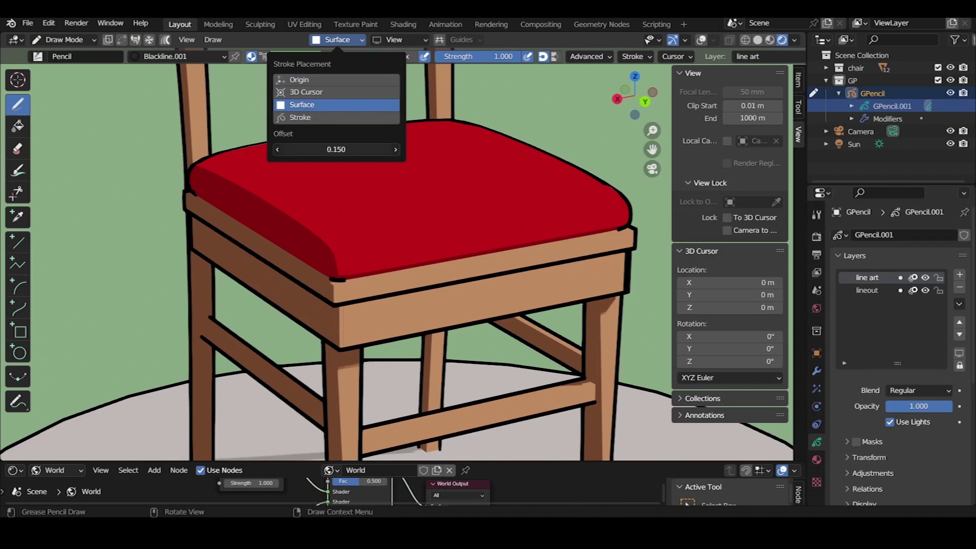
Confirm the surface offset and sketch detail marks across the chair back panel
{"action": "key", "text": "Return"}
{"action": "scroll", "coordinate": [380, 224], "scroll_direction": "down", "scroll_amount": 5}
{"action": "scroll", "coordinate": [380, 224], "scroll_direction": "up", "scroll_amount": 2}
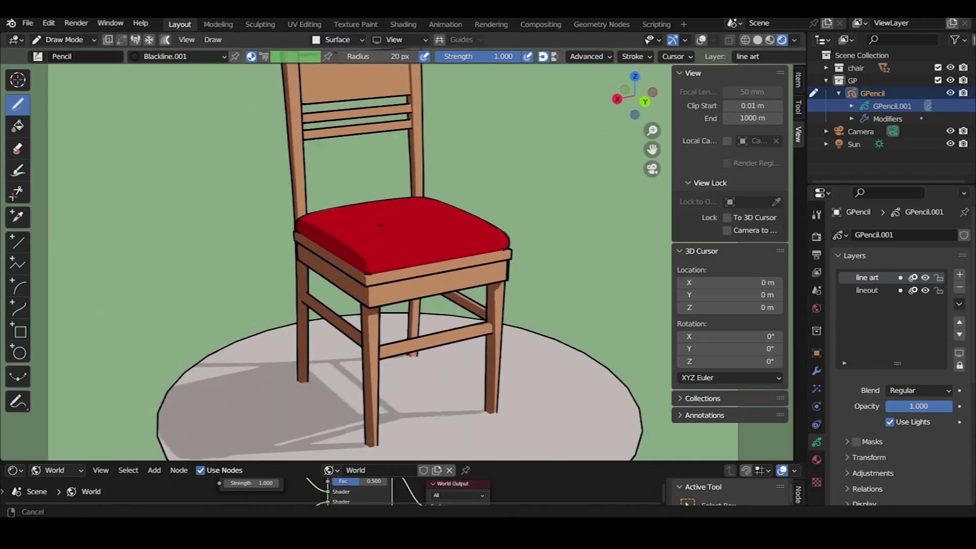
{"action": "scroll", "coordinate": [380, 224], "scroll_direction": "up", "scroll_amount": 1}
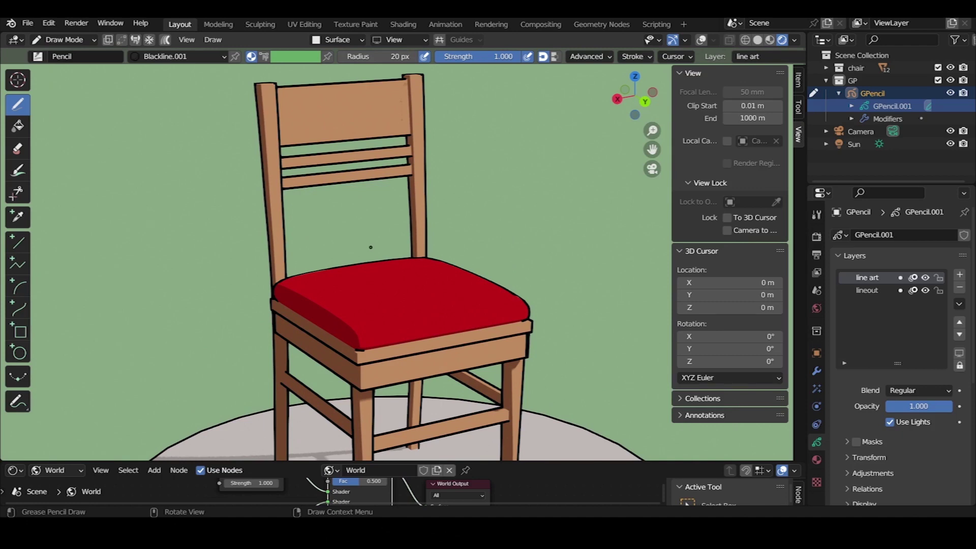
{"action": "middle_click_drag", "start_coordinate": [398, 315], "coordinate": [401, 239], "text": "shift"}
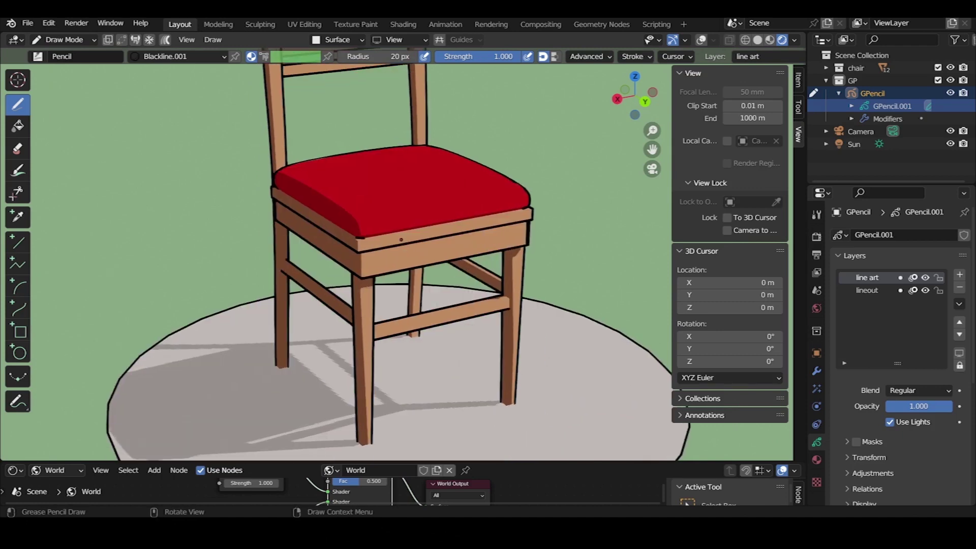
{"action": "mouse_move", "coordinate": [395, 288]}
{"action": "middle_mouse_down", "text": "ctrl"}
{"action": "mouse_move", "coordinate": [384, 189]}
{"action": "mouse_move", "coordinate": [452, 287]}
{"action": "middle_mouse_up", "text": "ctrl"}
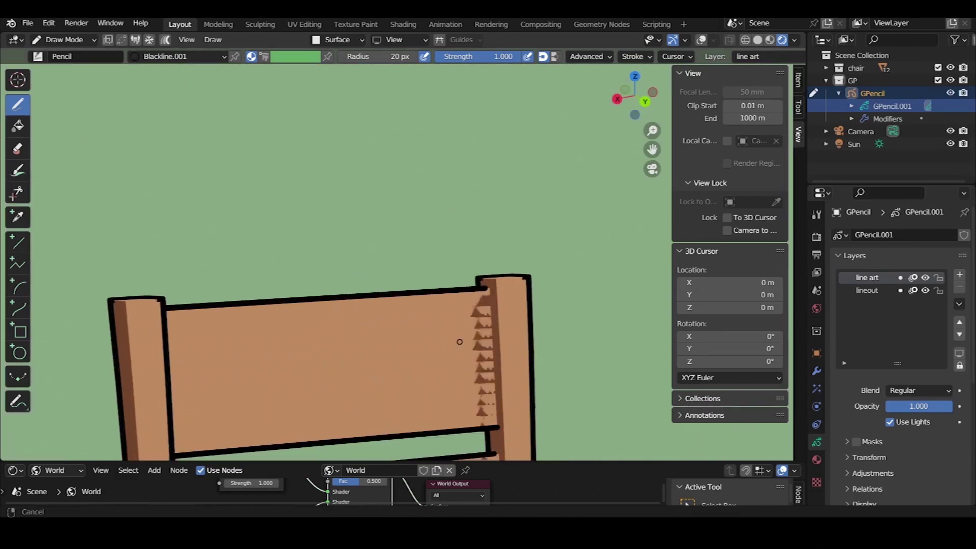
Frame the view around the chair back's right post for more detail strokes
{"action": "scroll", "coordinate": [445, 271], "scroll_direction": "down", "scroll_amount": 2}
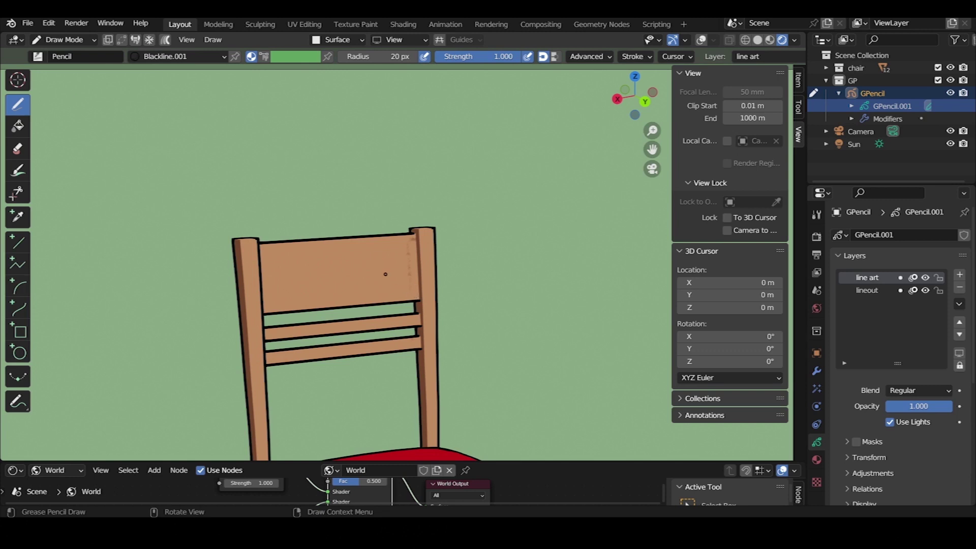
{"action": "scroll", "coordinate": [410, 284], "scroll_direction": "up", "scroll_amount": 3}
{"action": "middle_click_drag", "start_coordinate": [335, 269], "coordinate": [420, 233], "text": "shift"}
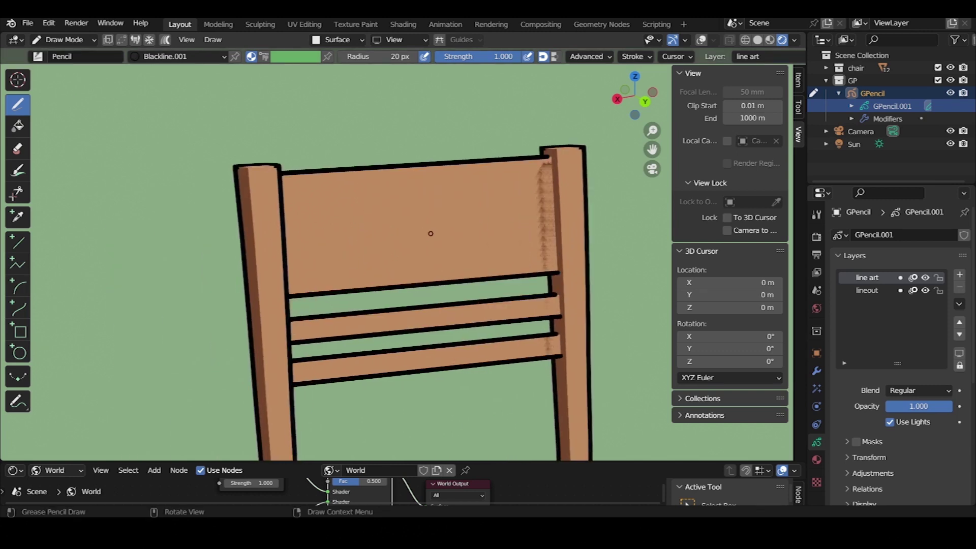
{"action": "scroll", "coordinate": [431, 233], "scroll_direction": "down", "scroll_amount": 3}
{"action": "scroll", "coordinate": [495, 230], "scroll_direction": "up", "scroll_amount": 3}
{"action": "middle_click_drag", "start_coordinate": [490, 224], "coordinate": [327, 208], "text": "shift"}
{"action": "scroll", "coordinate": [326, 206], "scroll_direction": "up", "scroll_amount": 3}
{"action": "scroll", "coordinate": [323, 213], "scroll_direction": "down", "scroll_amount": 2}
{"action": "scroll", "coordinate": [325, 216], "scroll_direction": "down", "scroll_amount": 2}
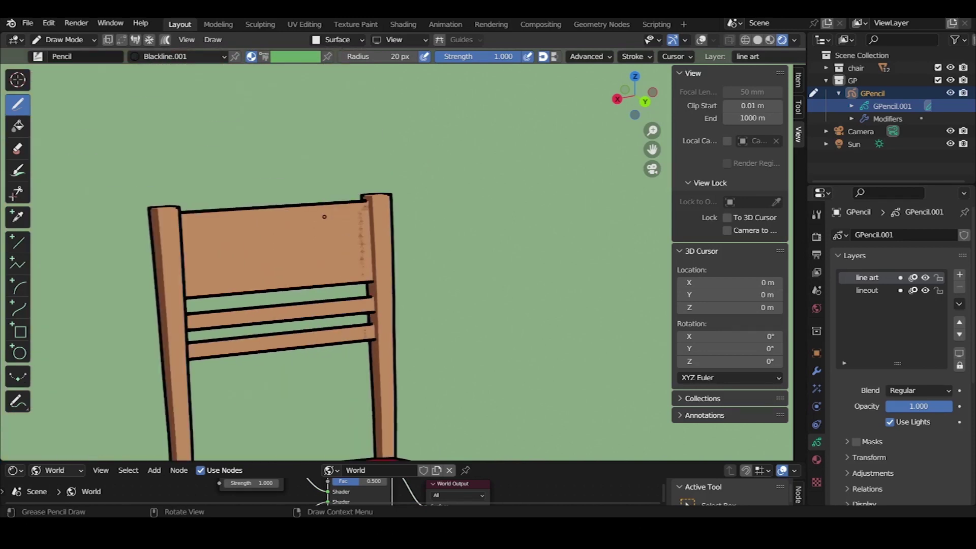
{"action": "scroll", "coordinate": [324, 217], "scroll_direction": "down", "scroll_amount": 2}
Switch to Material Preview shading and shrink the brush radius to 15 px
{"action": "left_click", "coordinate": [770, 40]}
{"action": "scroll", "coordinate": [370, 225], "scroll_direction": "up", "scroll_amount": 2}
{"action": "scroll", "coordinate": [370, 225], "scroll_direction": "up", "scroll_amount": 3}
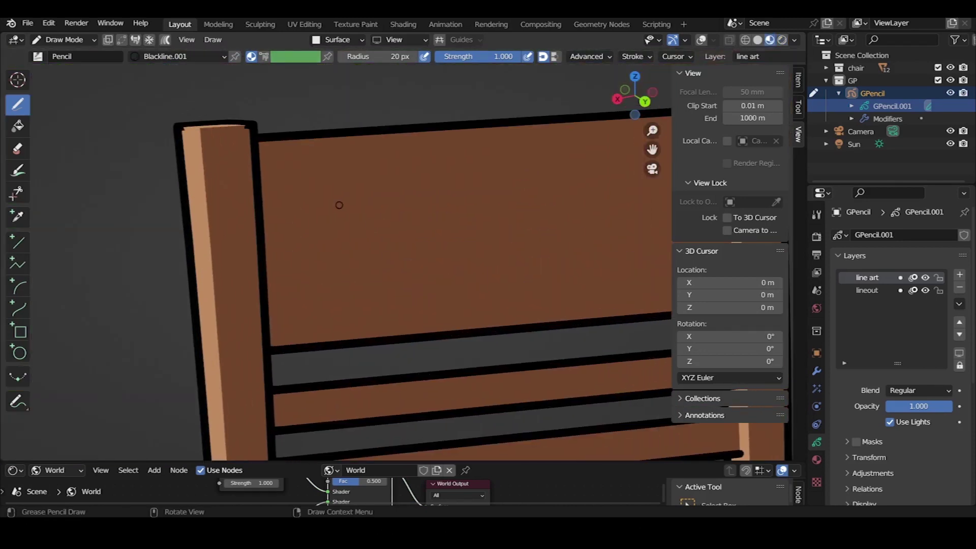
{"action": "left_click", "coordinate": [398, 56]}
Set the Pencil brush radius to 15 and draw a line down the chair's left post
{"action": "type", "text": "15"}
{"action": "key", "text": "Return"}
{"action": "scroll", "coordinate": [277, 176], "scroll_direction": "down", "scroll_amount": 2}
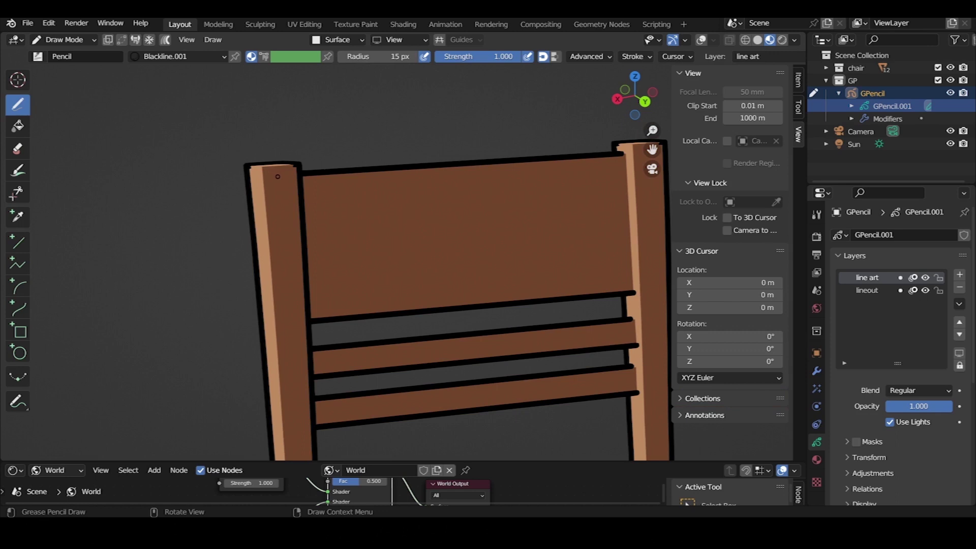
{"action": "scroll", "coordinate": [277, 176], "scroll_direction": "up", "scroll_amount": 2}
{"action": "scroll", "coordinate": [355, 139], "scroll_direction": "up", "scroll_amount": 1}
{"action": "left_click_drag", "start_coordinate": [364, 239], "coordinate": [366, 254]}
Orbit and pan the view along the back post until the red seat is visible
{"action": "scroll", "coordinate": [371, 329], "scroll_direction": "down", "scroll_amount": 3}
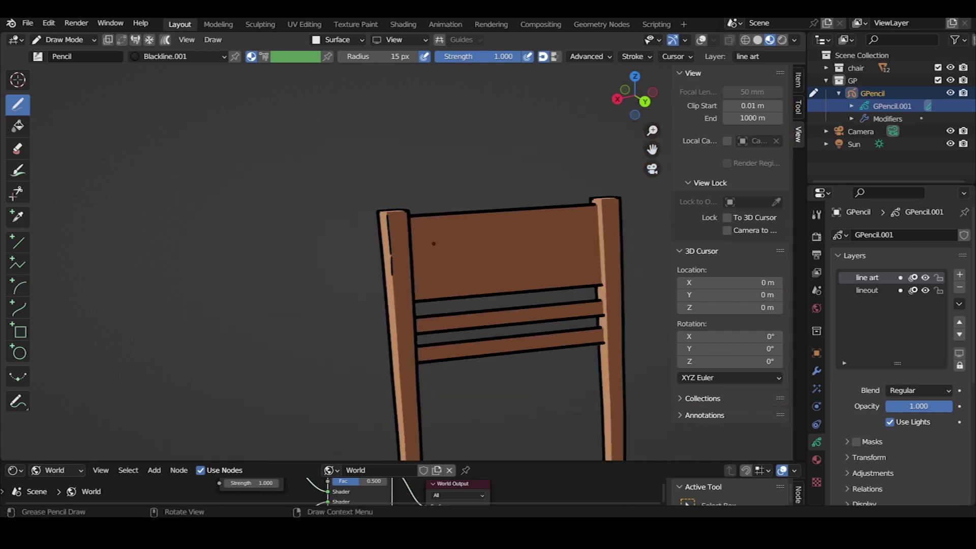
{"action": "middle_click_drag", "start_coordinate": [371, 329], "coordinate": [395, 194]}
{"action": "scroll", "coordinate": [405, 239], "scroll_direction": "up", "scroll_amount": 3}
{"action": "scroll", "coordinate": [401, 213], "scroll_direction": "up", "scroll_amount": 1}
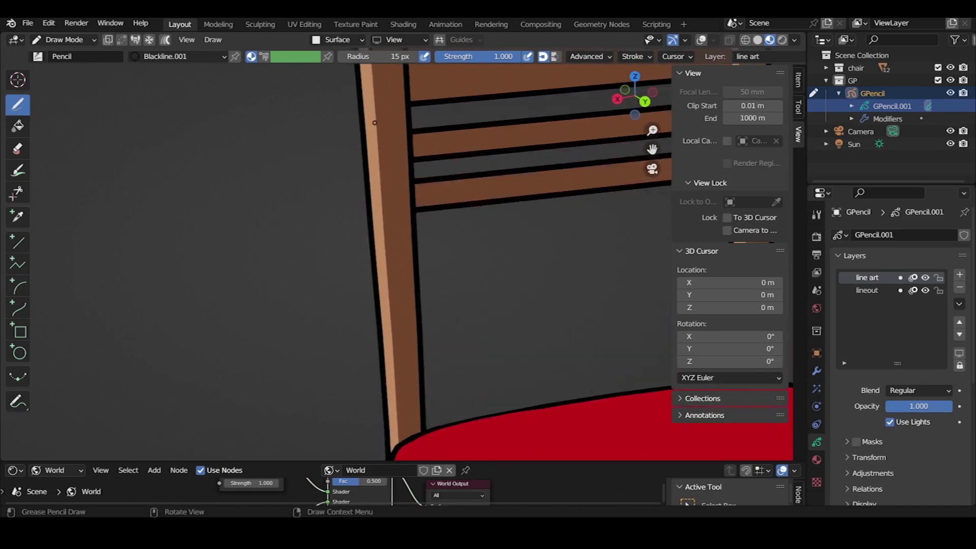
{"action": "middle_click_drag", "start_coordinate": [399, 76], "coordinate": [396, 144], "text": "shift"}
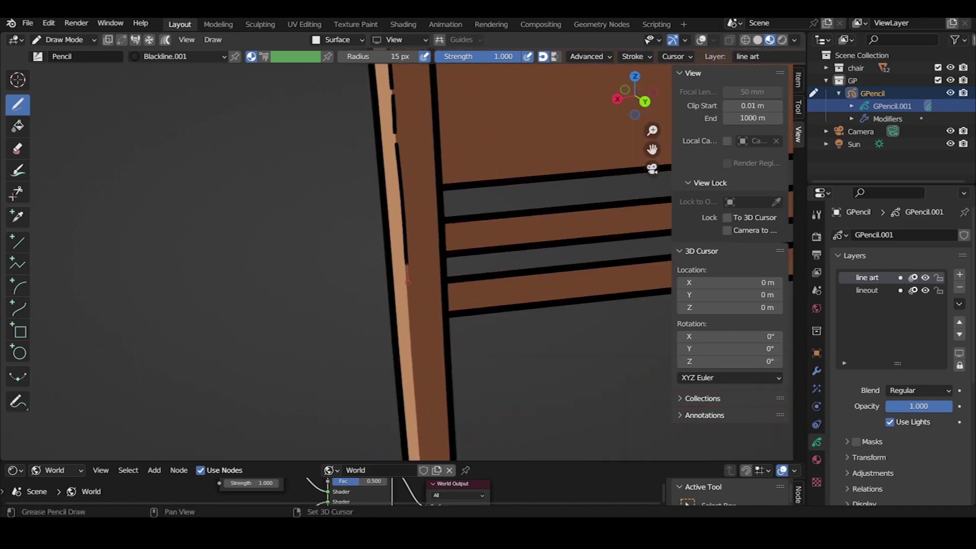
{"action": "mouse_move", "coordinate": [473, 355]}
{"action": "middle_mouse_down", "text": "shift"}
{"action": "mouse_move", "coordinate": [417, 234]}
{"action": "mouse_move", "coordinate": [446, 121]}
{"action": "middle_mouse_up", "text": "shift"}
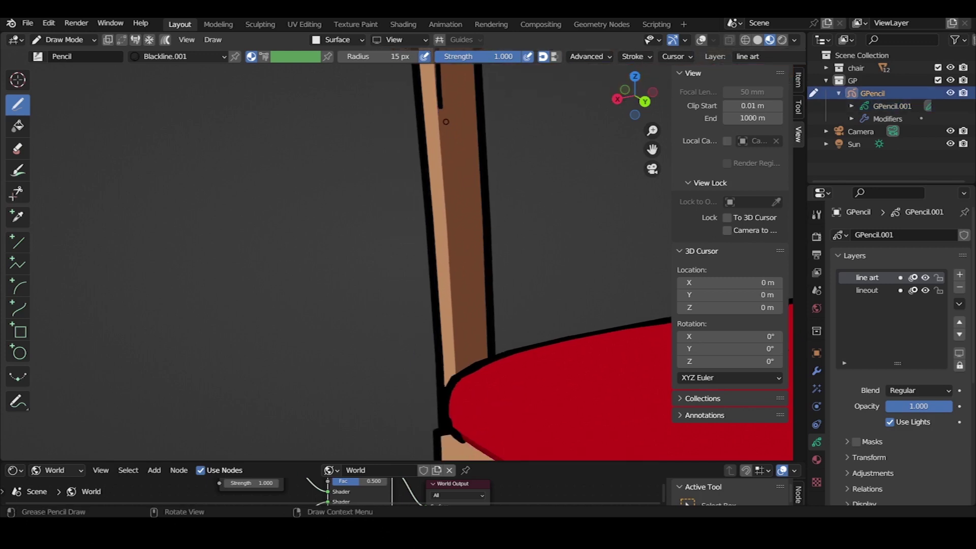
{"action": "middle_click_drag", "start_coordinate": [445, 159], "coordinate": [445, 98], "text": "shift"}
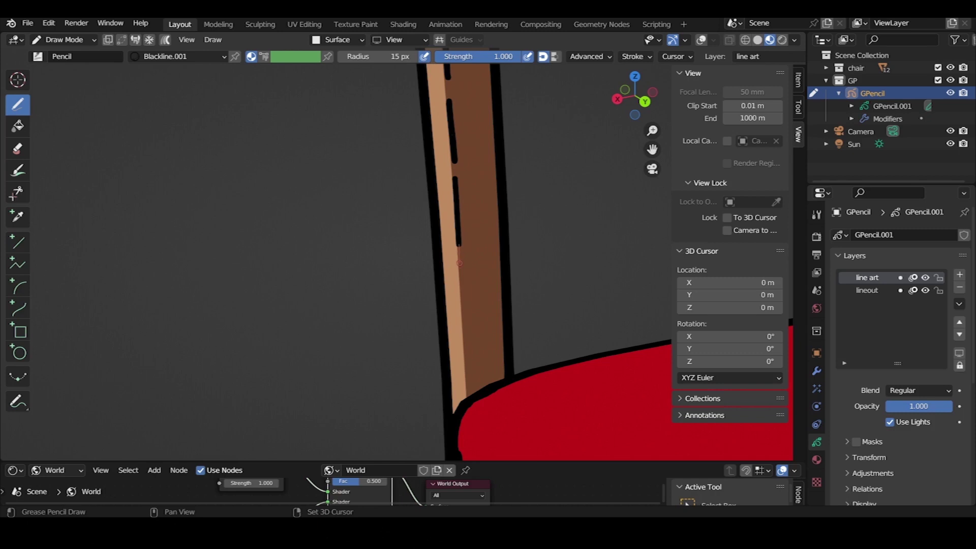
{"action": "scroll", "coordinate": [480, 366], "scroll_direction": "up", "scroll_amount": 2}
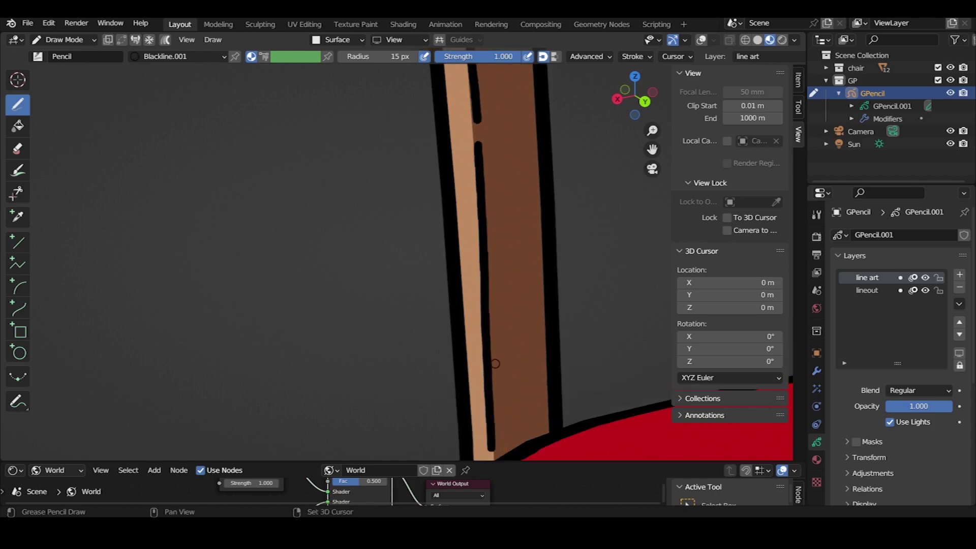
{"action": "middle_click_drag", "start_coordinate": [483, 362], "coordinate": [497, 217], "text": "shift"}
Extend a detail stroke down the post toward the seat, removing a stray stroke at the back's top
{"action": "left_click_drag", "start_coordinate": [498, 235], "coordinate": [503, 311]}
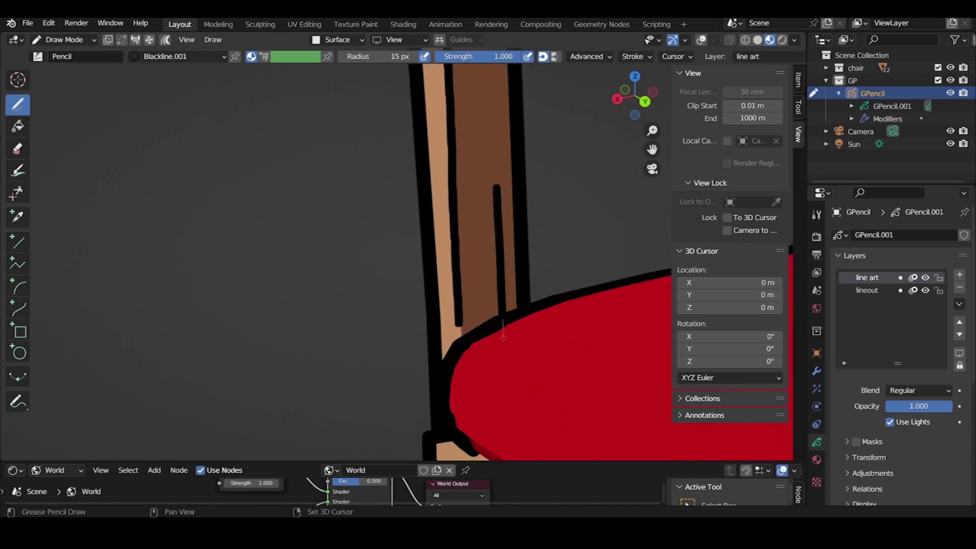
{"action": "scroll", "coordinate": [487, 345], "scroll_direction": "down", "scroll_amount": 4}
{"action": "scroll", "coordinate": [487, 344], "scroll_direction": "down", "scroll_amount": 2}
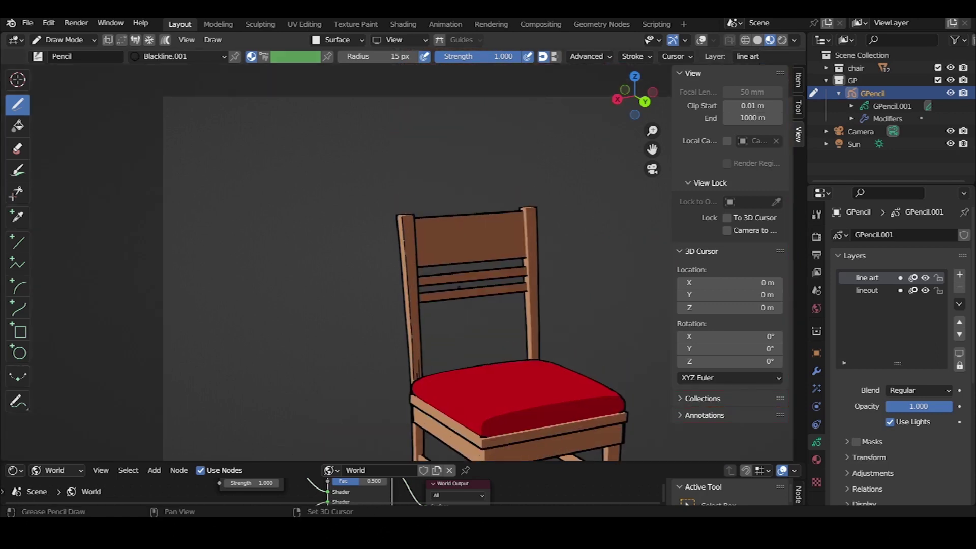
{"action": "scroll", "coordinate": [449, 225], "scroll_direction": "up", "scroll_amount": 5}
{"action": "scroll", "coordinate": [449, 226], "scroll_direction": "up", "scroll_amount": 2}
{"action": "scroll", "coordinate": [406, 239], "scroll_direction": "up", "scroll_amount": 2}
{"action": "left_click_drag", "start_coordinate": [415, 205], "coordinate": [471, 202], "text": "shift"}
{"action": "key", "text": "ctrl+z"}
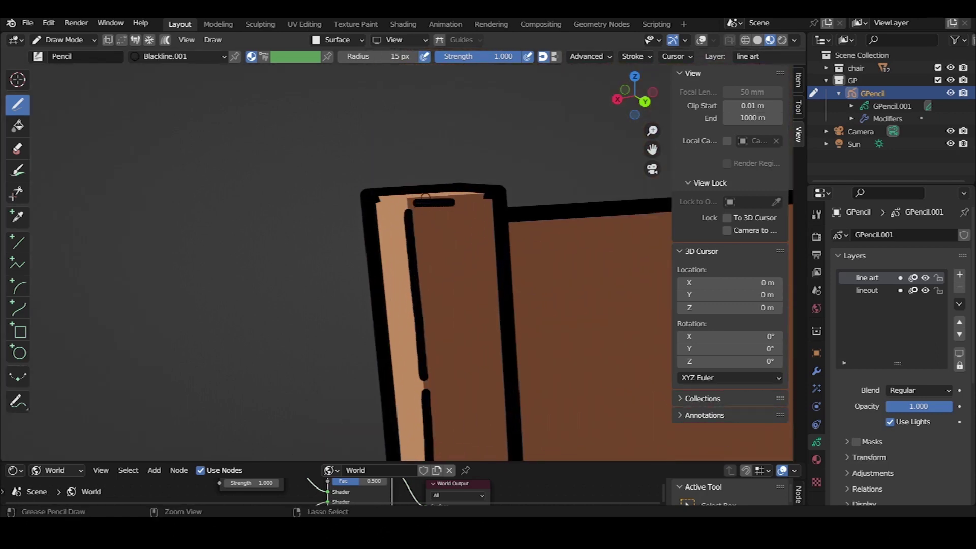
Draw a detail stroke across the chair-back's top corner, removing an unwanted short stroke
{"action": "key", "text": "ctrl+z"}
{"action": "scroll", "coordinate": [458, 198], "scroll_direction": "up", "scroll_amount": 1}
{"action": "left_click_drag", "start_coordinate": [416, 162], "coordinate": [505, 159], "text": "shift"}
{"action": "scroll", "coordinate": [431, 204], "scroll_direction": "down", "scroll_amount": 3}
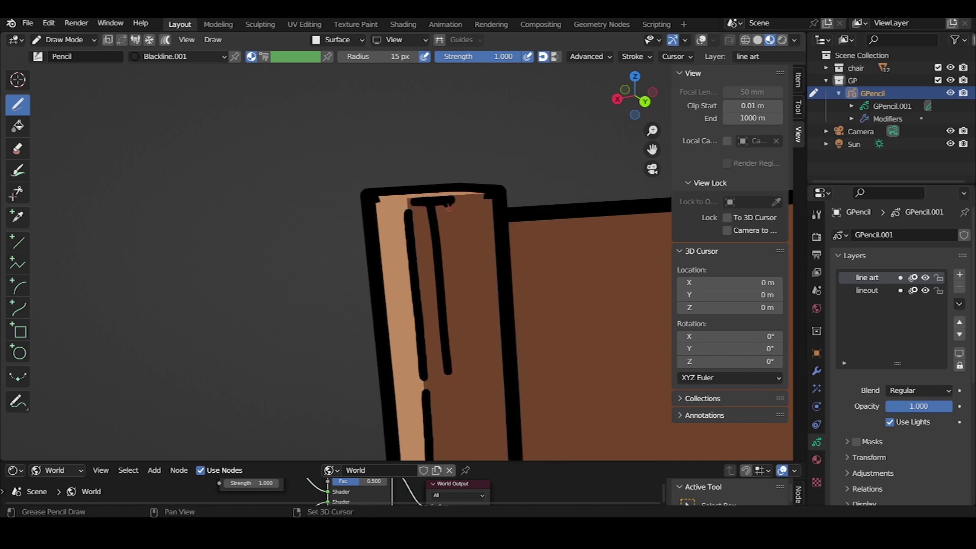
{"action": "scroll", "coordinate": [451, 264], "scroll_direction": "down", "scroll_amount": 6}
{"action": "scroll", "coordinate": [459, 262], "scroll_direction": "down", "scroll_amount": 5, "text": "shift"}
{"action": "scroll", "coordinate": [529, 191], "scroll_direction": "up", "scroll_amount": 7}
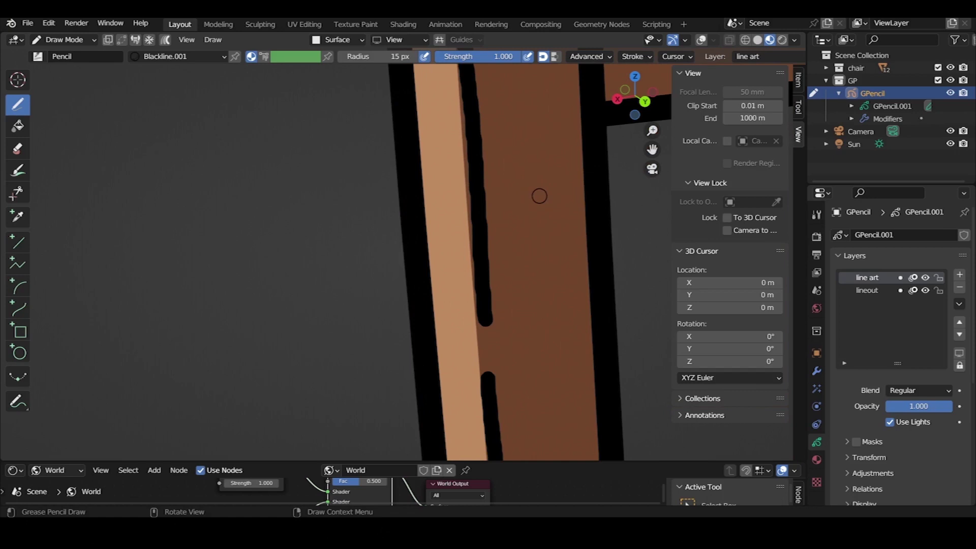
{"action": "key", "text": "ctrl+z"}
Draw a long vertical detail line down the chair leg
{"action": "left_click_drag", "start_coordinate": [429, 172], "coordinate": [436, 341], "text": "shift"}
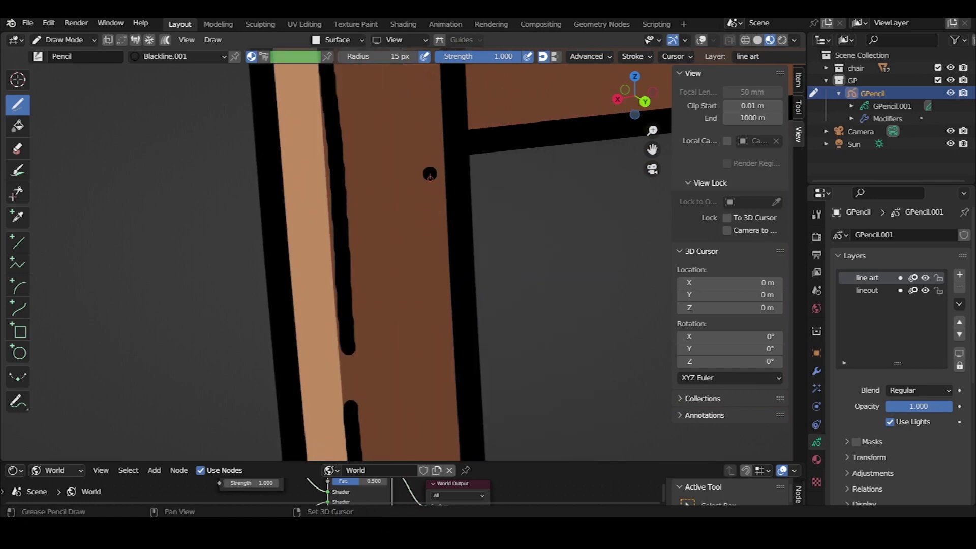
{"action": "scroll", "coordinate": [436, 341], "scroll_direction": "down", "scroll_amount": 3}
{"action": "scroll", "coordinate": [447, 264], "scroll_direction": "down", "scroll_amount": 3}
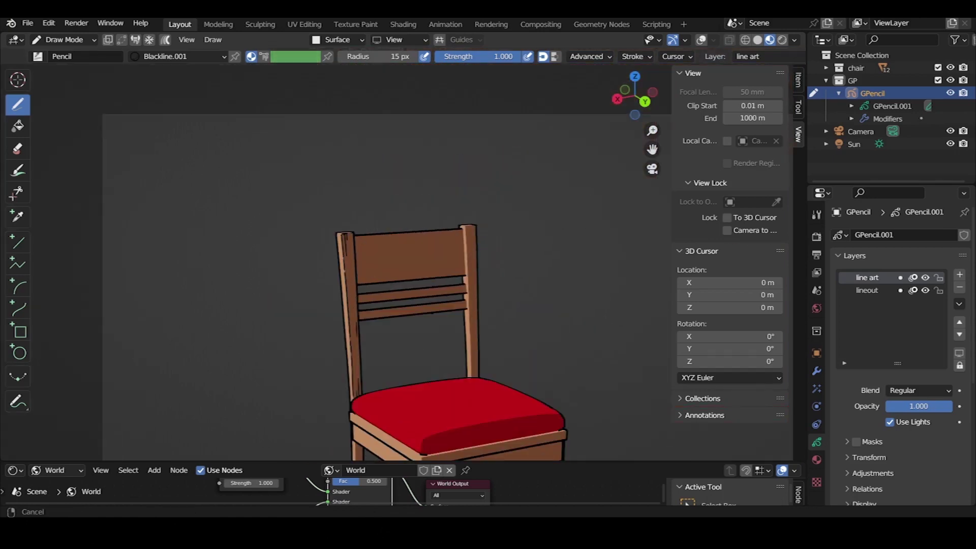
{"action": "scroll", "coordinate": [459, 253], "scroll_direction": "up", "scroll_amount": 4}
{"action": "scroll", "coordinate": [444, 239], "scroll_direction": "up", "scroll_amount": 3}
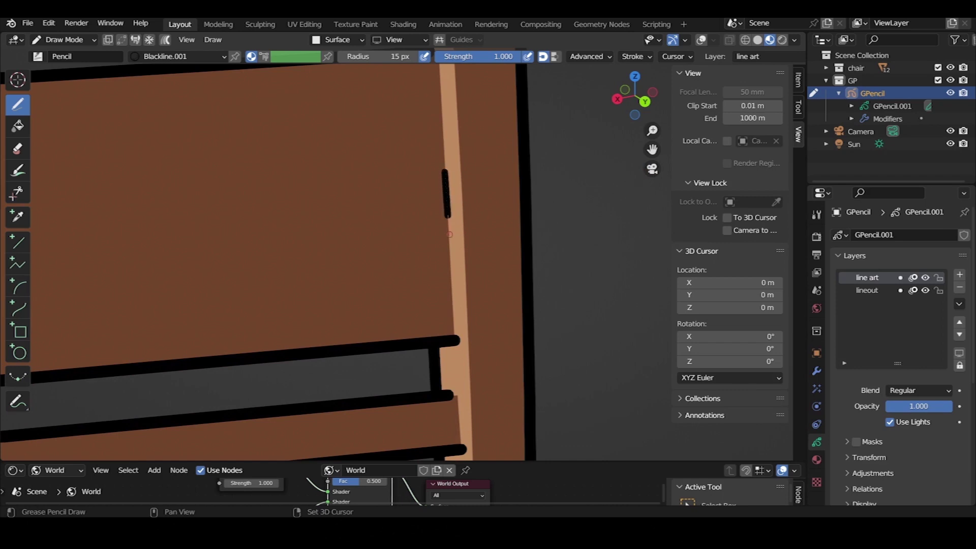
{"action": "scroll", "coordinate": [455, 344], "scroll_direction": "down", "scroll_amount": 2}
{"action": "scroll", "coordinate": [464, 171], "scroll_direction": "up", "scroll_amount": 4, "text": "shift"}
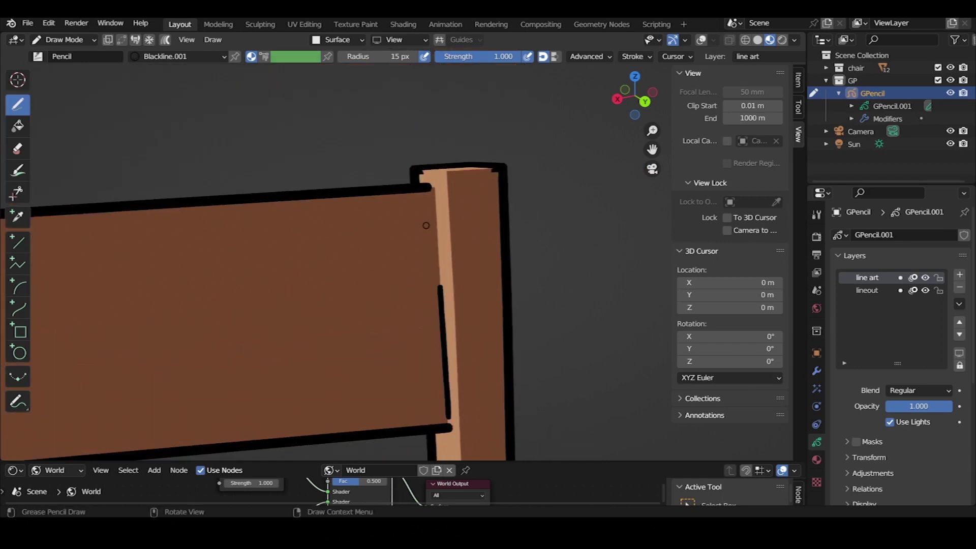
{"action": "scroll", "coordinate": [420, 225], "scroll_direction": "up", "scroll_amount": 3}
{"action": "scroll", "coordinate": [462, 157], "scroll_direction": "up", "scroll_amount": 1, "text": "shift"}
Draw a detail line down the chair-back edge, removing a short stray stroke
{"action": "left_click_drag", "start_coordinate": [480, 114], "coordinate": [503, 317]}
{"action": "key", "text": "ctrl+z"}
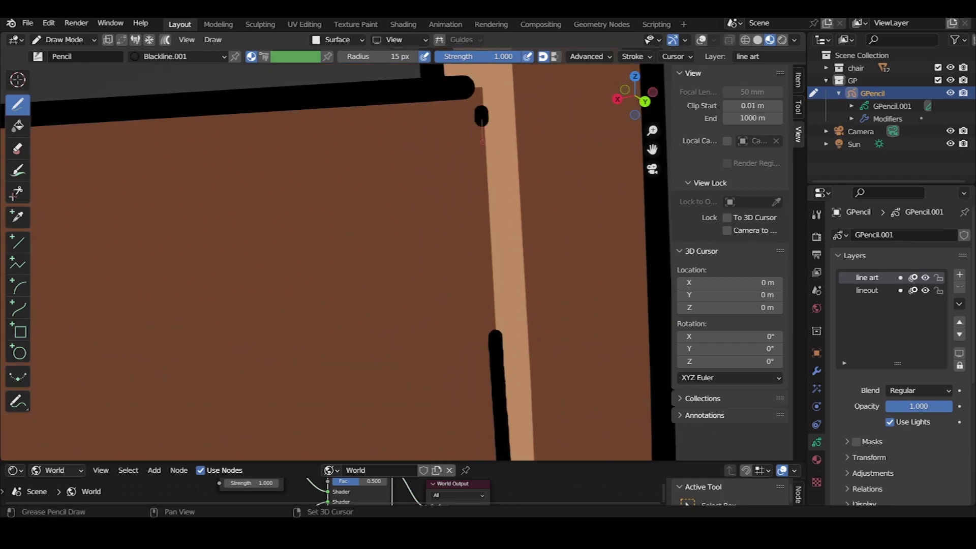
{"action": "scroll", "coordinate": [417, 248], "scroll_direction": "down", "scroll_amount": 3}
{"action": "scroll", "coordinate": [417, 248], "scroll_direction": "down", "scroll_amount": 3}
{"action": "scroll", "coordinate": [422, 176], "scroll_direction": "up", "scroll_amount": 4}
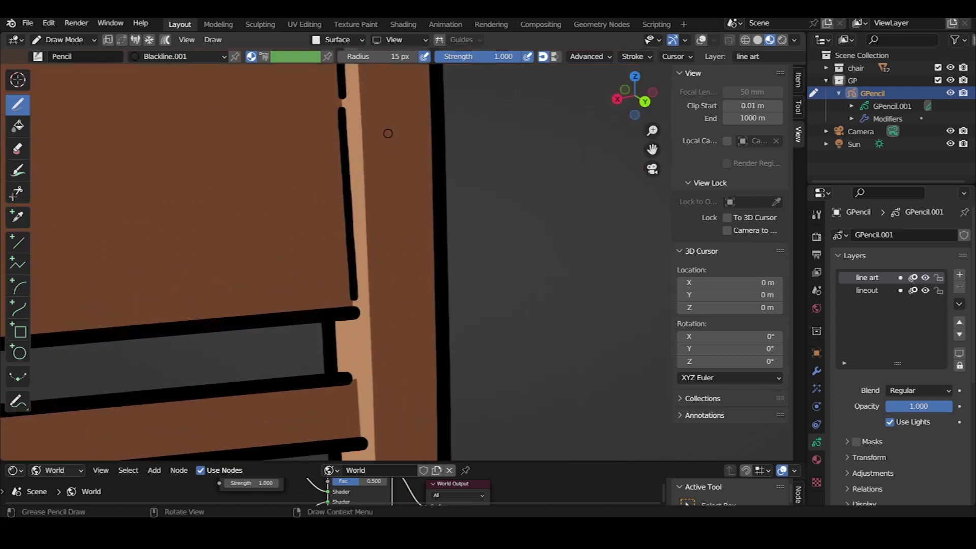
{"action": "scroll", "coordinate": [388, 133], "scroll_direction": "up", "scroll_amount": 1, "text": "shift"}
{"action": "scroll", "coordinate": [389, 111], "scroll_direction": "up", "scroll_amount": 1, "text": "shift"}
Draw straight vertical lines along the back post's light strip, undoing uneven attempts
{"action": "left_click_drag", "start_coordinate": [379, 127], "coordinate": [384, 252], "text": "shift"}
{"action": "key", "text": "ctrl+z"}
{"action": "left_click_drag", "start_coordinate": [376, 128], "coordinate": [387, 338], "text": "shift"}
{"action": "scroll", "coordinate": [386, 338], "scroll_direction": "down", "scroll_amount": 3}
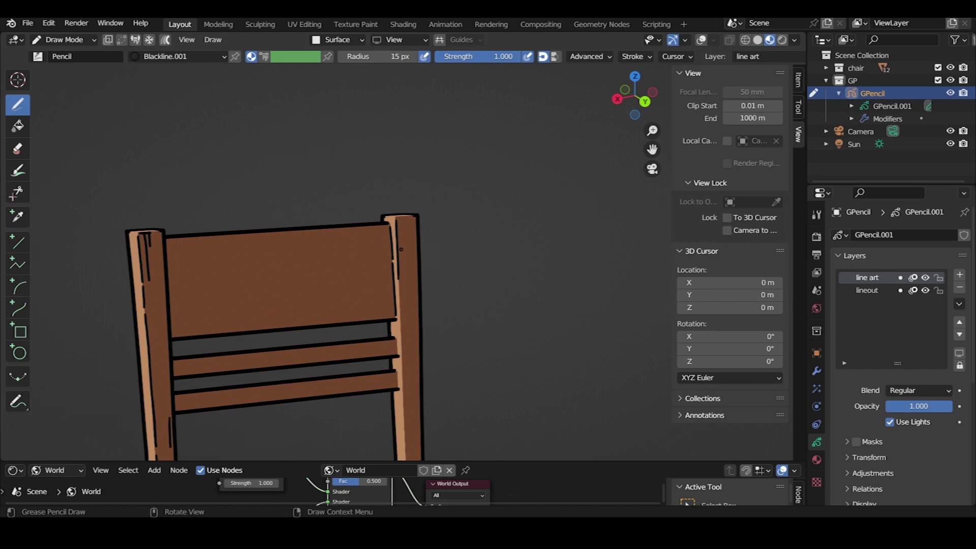
{"action": "scroll", "coordinate": [391, 121], "scroll_direction": "up", "scroll_amount": 2}
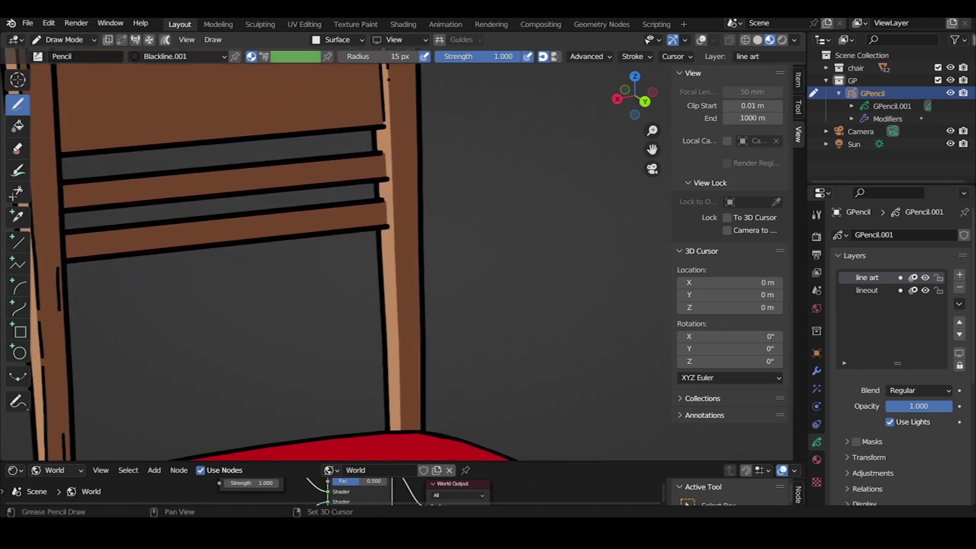
{"action": "key", "text": "ctrl+z"}
{"action": "left_click_drag", "start_coordinate": [389, 156], "coordinate": [390, 93]}
{"action": "key", "text": "ctrl+z"}
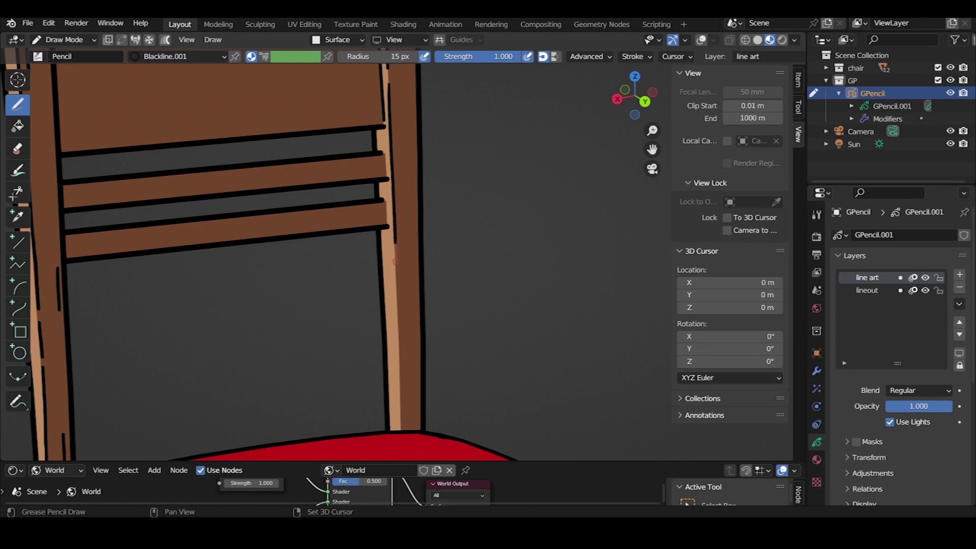
{"action": "scroll", "coordinate": [413, 382], "scroll_direction": "down", "scroll_amount": 3}
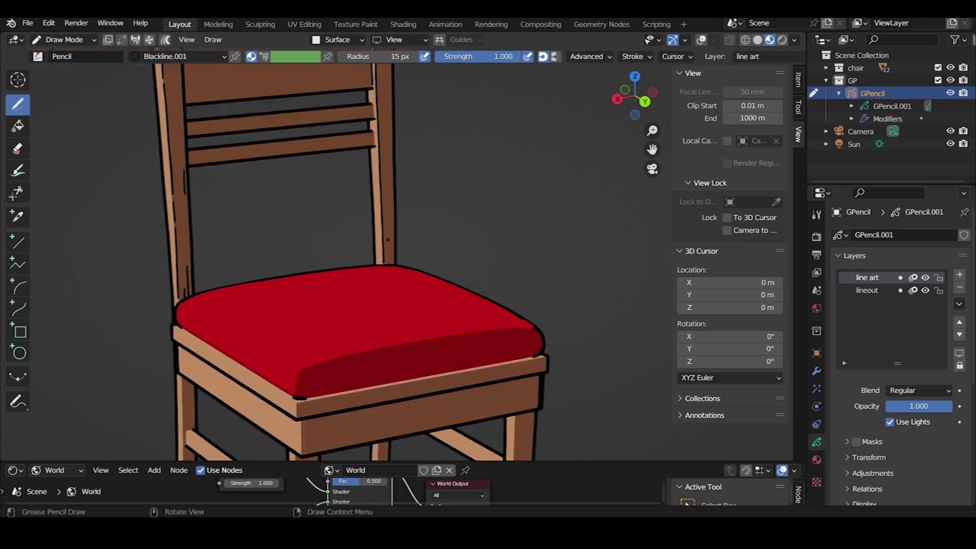
Draw vertical lines down the strip and on the post just above the seat
{"action": "scroll", "coordinate": [305, 262], "scroll_direction": "up", "scroll_amount": 4}
{"action": "left_click_drag", "start_coordinate": [197, 213], "coordinate": [199, 338], "text": "shift"}
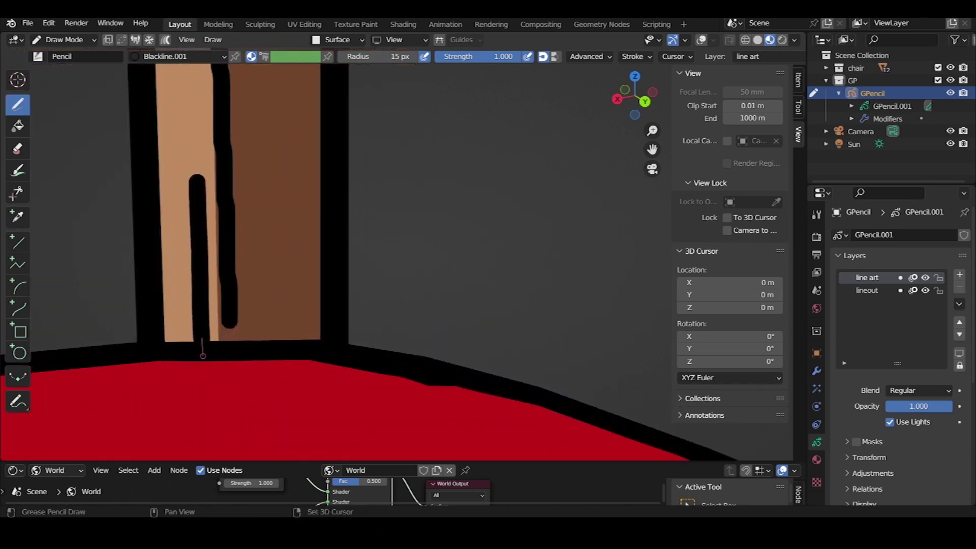
{"action": "left_click_drag", "start_coordinate": [298, 265], "coordinate": [302, 356]}
{"action": "key", "text": "ctrl+z"}
{"action": "left_click_drag", "start_coordinate": [307, 255], "coordinate": [305, 351]}
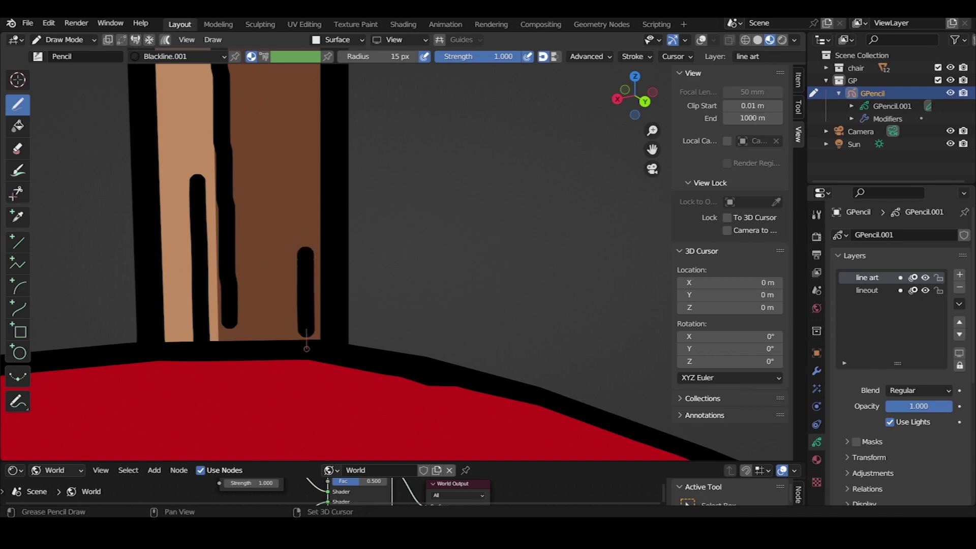
Draw a horizontal grain line across the backrest slat
{"action": "scroll", "coordinate": [305, 351], "scroll_direction": "down", "scroll_amount": 3}
{"action": "scroll", "coordinate": [315, 229], "scroll_direction": "down", "scroll_amount": 3}
{"action": "scroll", "coordinate": [318, 193], "scroll_direction": "up", "scroll_amount": 6}
{"action": "scroll", "coordinate": [319, 193], "scroll_direction": "up", "scroll_amount": 2}
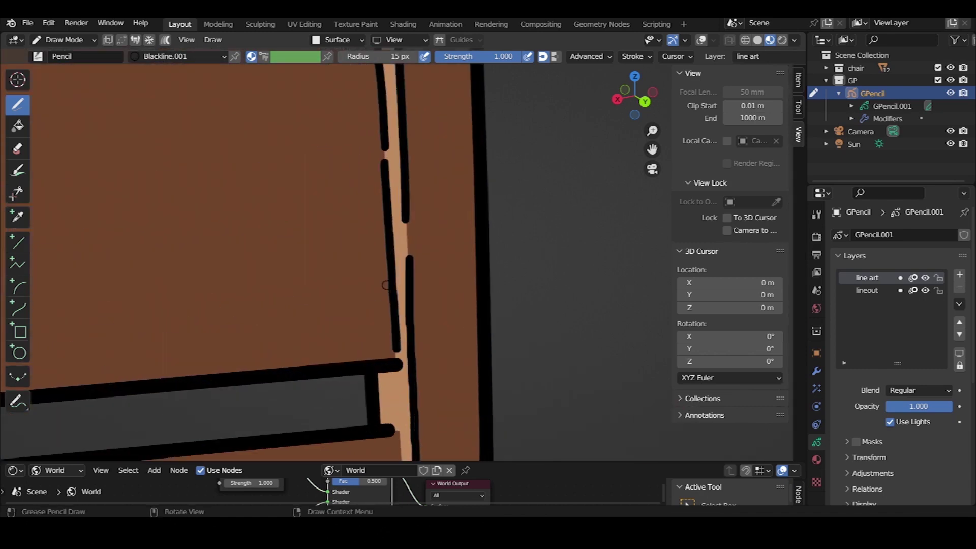
{"action": "scroll", "coordinate": [397, 292], "scroll_direction": "up", "scroll_amount": 2}
{"action": "left_click_drag", "start_coordinate": [443, 296], "coordinate": [485, 294], "text": "shift"}
{"action": "key", "text": "ctrl+z"}
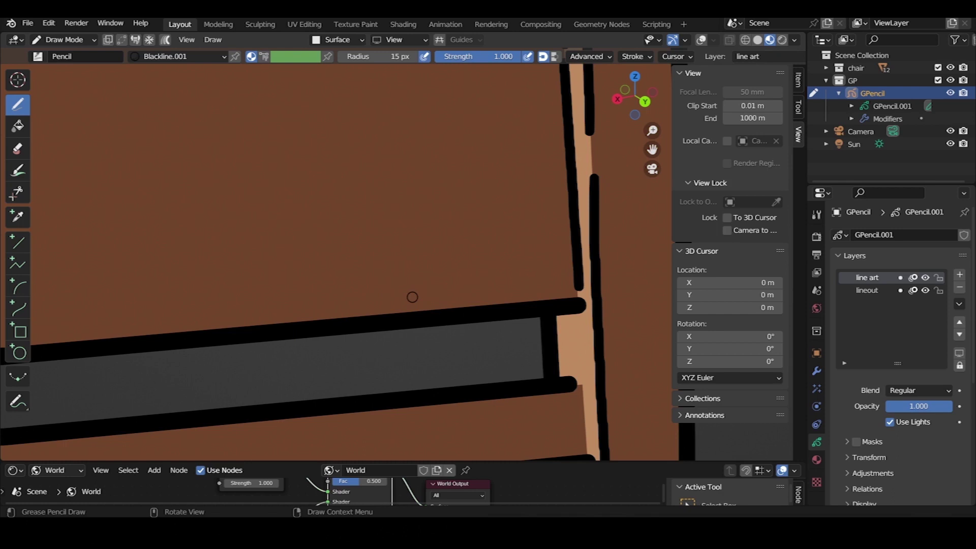
{"action": "left_click_drag", "start_coordinate": [412, 294], "coordinate": [564, 286]}
{"action": "scroll", "coordinate": [439, 270], "scroll_direction": "down", "scroll_amount": 4}
{"action": "scroll", "coordinate": [440, 270], "scroll_direction": "up", "scroll_amount": 3}
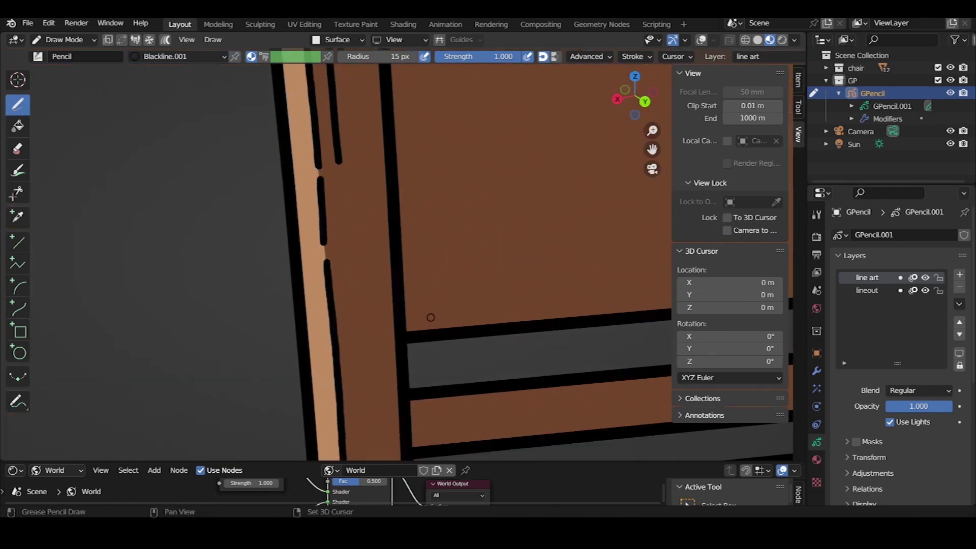
{"action": "left_click_drag", "start_coordinate": [524, 310], "coordinate": [529, 310], "text": "shift"}
Draw a long horizontal line and a short line along the top rail
{"action": "scroll", "coordinate": [497, 266], "scroll_direction": "down", "scroll_amount": 3}
{"action": "scroll", "coordinate": [355, 281], "scroll_direction": "down", "scroll_amount": 2}
{"action": "scroll", "coordinate": [230, 222], "scroll_direction": "up", "scroll_amount": 5}
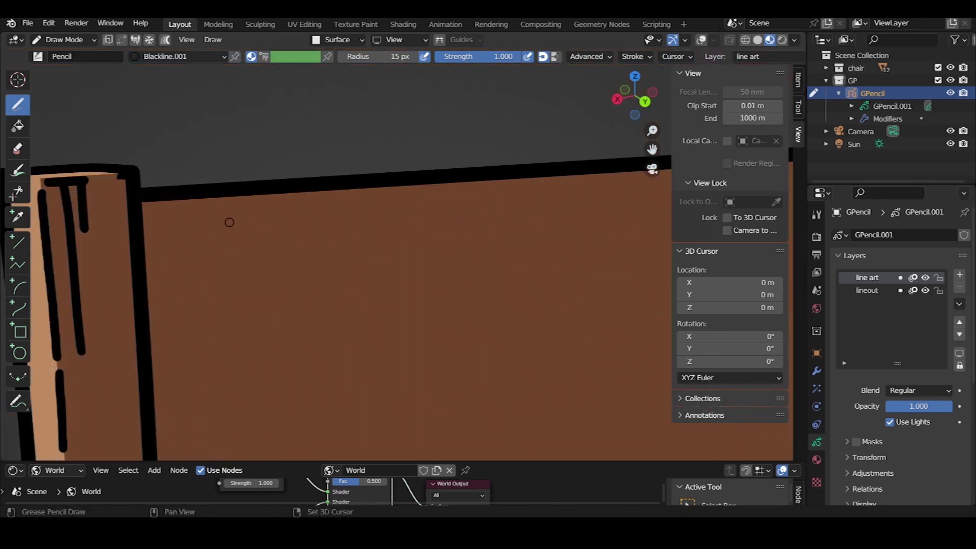
{"action": "left_click_drag", "start_coordinate": [227, 210], "coordinate": [553, 188], "text": "shift"}
{"action": "scroll", "coordinate": [414, 211], "scroll_direction": "down", "scroll_amount": 4}
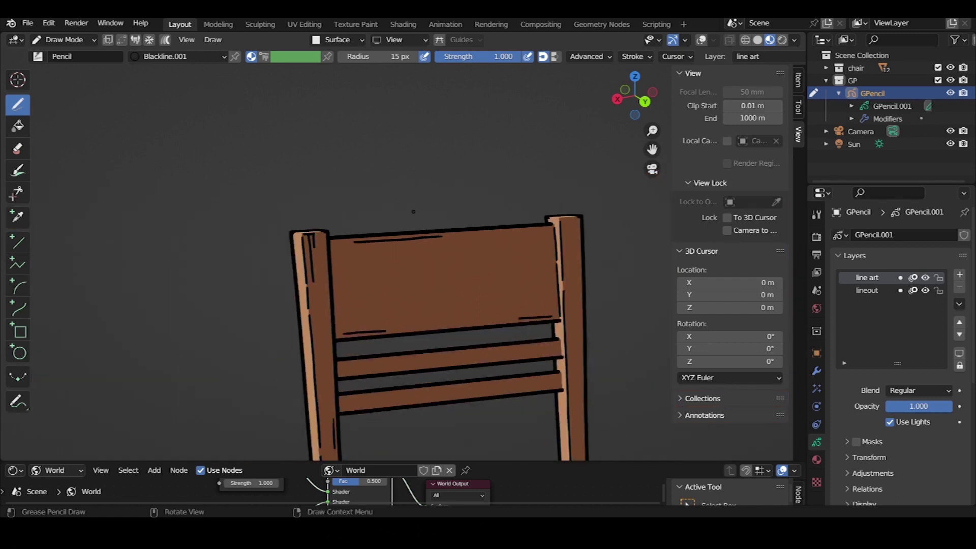
{"action": "scroll", "coordinate": [384, 198], "scroll_direction": "up", "scroll_amount": 4}
{"action": "scroll", "coordinate": [370, 211], "scroll_direction": "down", "scroll_amount": 1}
{"action": "scroll", "coordinate": [328, 185], "scroll_direction": "up", "scroll_amount": 3}
{"action": "mouse_move", "coordinate": [328, 185]}
{"action": "left_mouse_down"}
{"action": "mouse_move", "coordinate": [466, 175]}
{"action": "mouse_move", "coordinate": [109, 214]}
{"action": "left_mouse_up"}
Add a short grain line just under the top rail
{"action": "scroll", "coordinate": [386, 211], "scroll_direction": "down", "scroll_amount": 5}
{"action": "scroll", "coordinate": [386, 211], "scroll_direction": "down", "scroll_amount": 2}
{"action": "scroll", "coordinate": [511, 193], "scroll_direction": "up", "scroll_amount": 5}
{"action": "scroll", "coordinate": [254, 203], "scroll_direction": "down", "scroll_amount": 4}
{"action": "scroll", "coordinate": [491, 184], "scroll_direction": "up", "scroll_amount": 6}
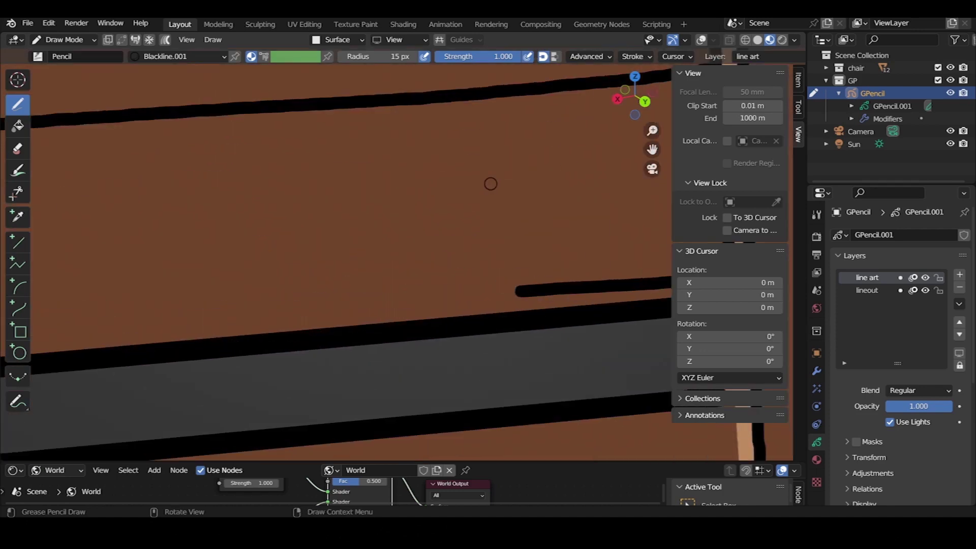
{"action": "scroll", "coordinate": [490, 184], "scroll_direction": "down", "scroll_amount": 3}
{"action": "scroll", "coordinate": [424, 208], "scroll_direction": "up", "scroll_amount": 3}
{"action": "left_click_drag", "start_coordinate": [439, 209], "coordinate": [323, 226], "text": "shift"}
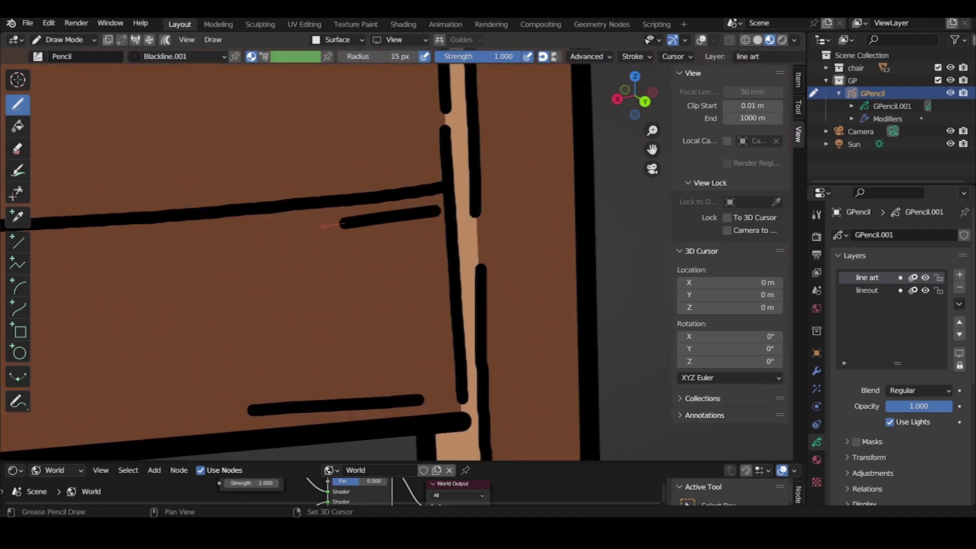
Draw a vertical detail line along the back post
{"action": "scroll", "coordinate": [323, 226], "scroll_direction": "down", "scroll_amount": 3}
{"action": "scroll", "coordinate": [356, 224], "scroll_direction": "down", "scroll_amount": 1}
{"action": "scroll", "coordinate": [429, 226], "scroll_direction": "up", "scroll_amount": 5}
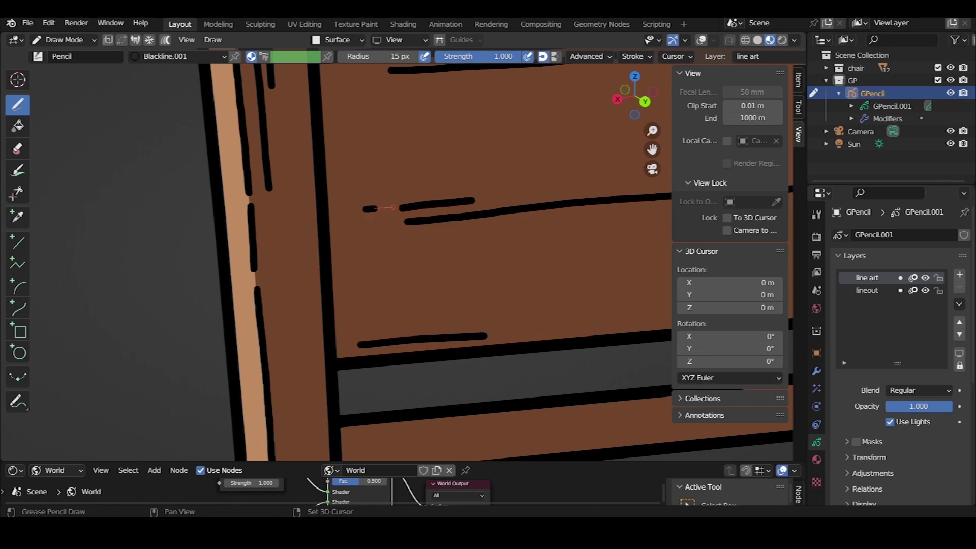
{"action": "scroll", "coordinate": [394, 207], "scroll_direction": "down", "scroll_amount": 3}
{"action": "scroll", "coordinate": [356, 209], "scroll_direction": "down", "scroll_amount": 2}
{"action": "scroll", "coordinate": [351, 203], "scroll_direction": "up", "scroll_amount": 3}
{"action": "scroll", "coordinate": [410, 144], "scroll_direction": "up", "scroll_amount": 3}
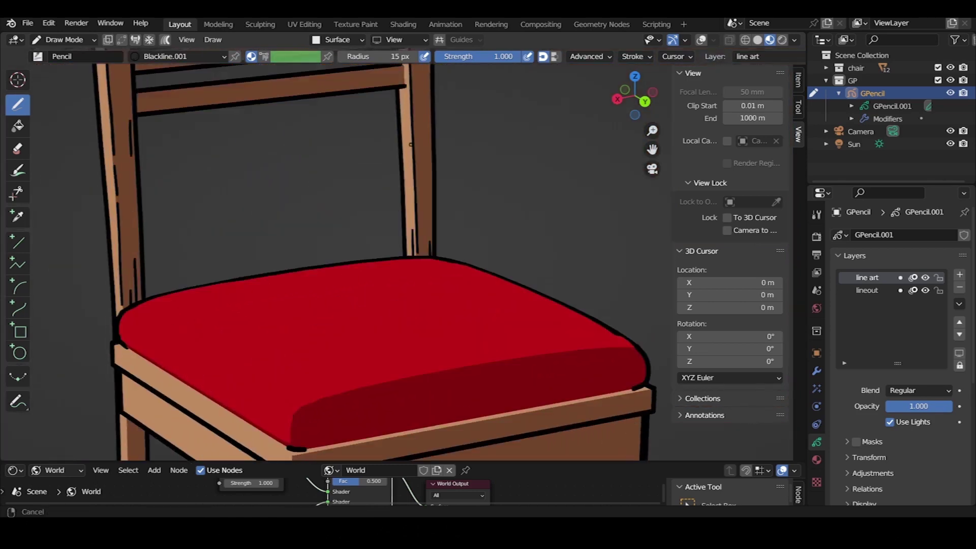
{"action": "scroll", "coordinate": [410, 144], "scroll_direction": "up", "scroll_amount": 5}
{"action": "left_click_drag", "start_coordinate": [442, 221], "coordinate": [454, 390]}
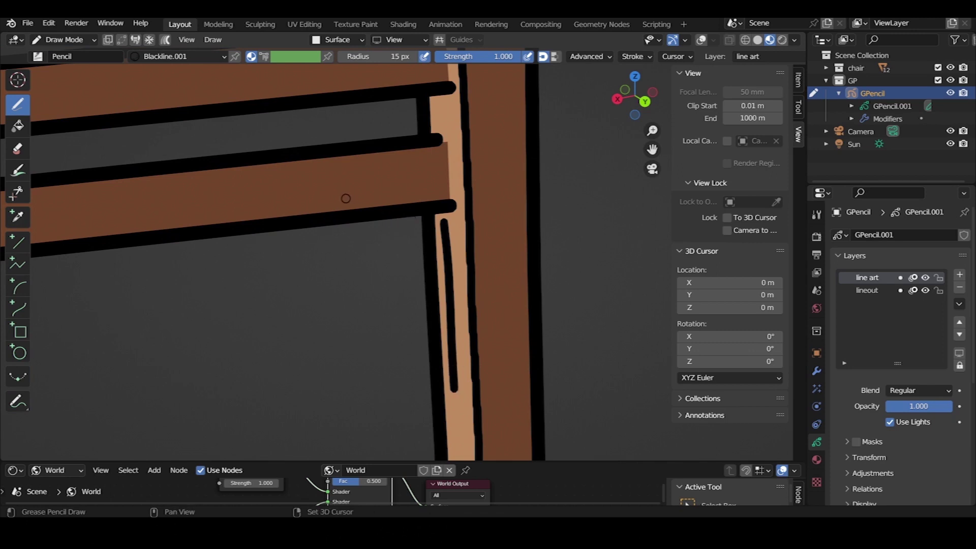
Draw grain strokes across the rail, redoing bad attempts and extending one rightward
{"action": "left_click_drag", "start_coordinate": [254, 206], "coordinate": [457, 189]}
{"action": "key", "text": "ctrl+z"}
{"action": "left_click_drag", "start_coordinate": [218, 206], "coordinate": [351, 196]}
{"action": "key", "text": "ctrl+z"}
{"action": "left_click_drag", "start_coordinate": [224, 207], "coordinate": [381, 195]}
{"action": "key", "text": "ctrl+z"}
{"action": "left_click_drag", "start_coordinate": [440, 184], "coordinate": [163, 218]}
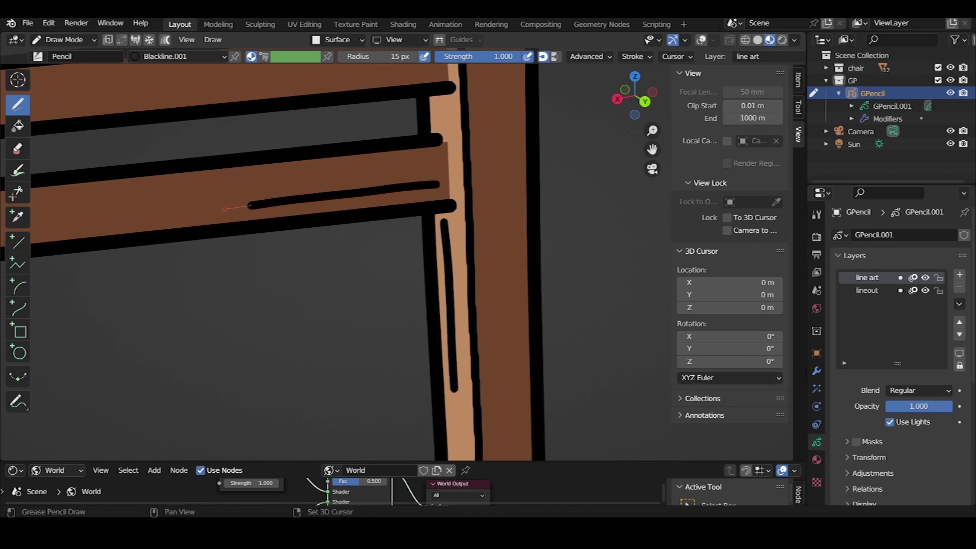
{"action": "scroll", "coordinate": [275, 209], "scroll_direction": "down", "scroll_amount": 8}
{"action": "scroll", "coordinate": [305, 243], "scroll_direction": "up", "scroll_amount": 6}
{"action": "scroll", "coordinate": [305, 249], "scroll_direction": "up", "scroll_amount": 2}
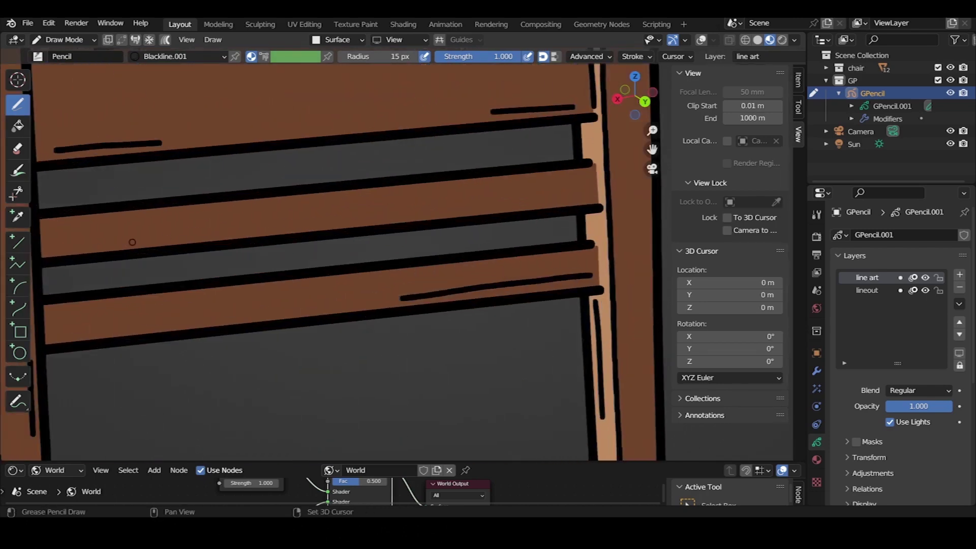
{"action": "scroll", "coordinate": [311, 253], "scroll_direction": "up", "scroll_amount": 2}
{"action": "left_click_drag", "start_coordinate": [368, 246], "coordinate": [600, 220]}
Remove the unwanted upper rail grain strokes and switch to erasing individual stroke points
{"action": "scroll", "coordinate": [599, 220], "scroll_direction": "down", "scroll_amount": 3}
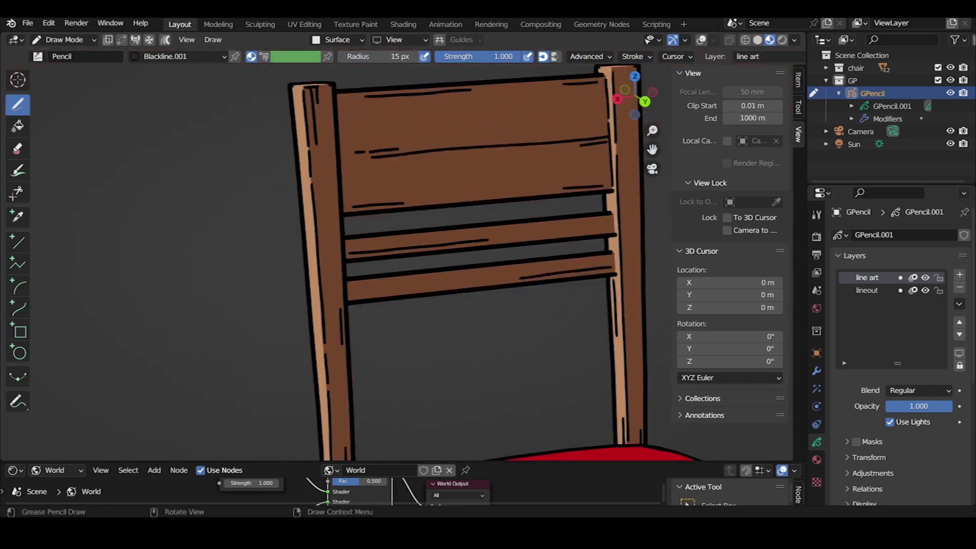
{"action": "scroll", "coordinate": [457, 229], "scroll_direction": "down", "scroll_amount": 3}
{"action": "scroll", "coordinate": [278, 206], "scroll_direction": "up", "scroll_amount": 6}
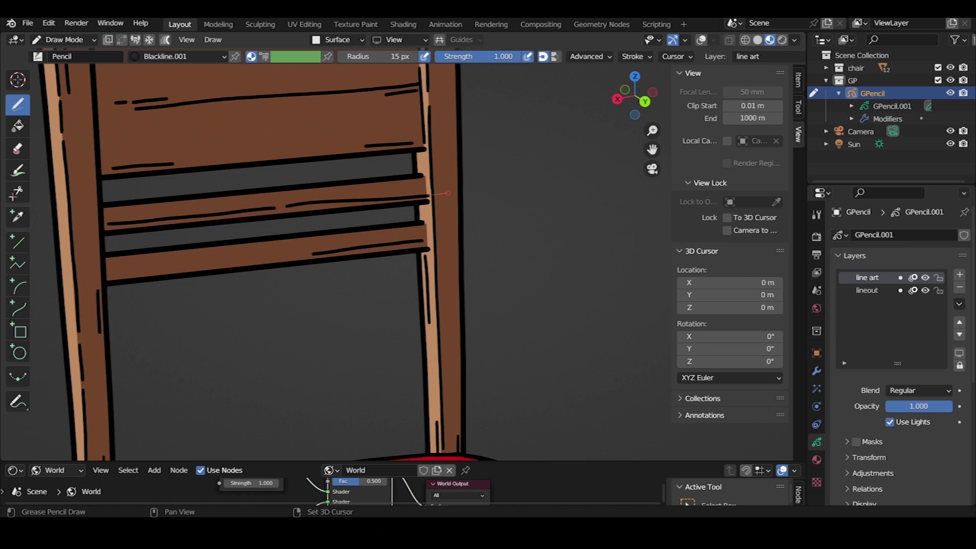
{"action": "scroll", "coordinate": [266, 192], "scroll_direction": "up", "scroll_amount": 3}
{"action": "key", "text": "ctrl+z"}
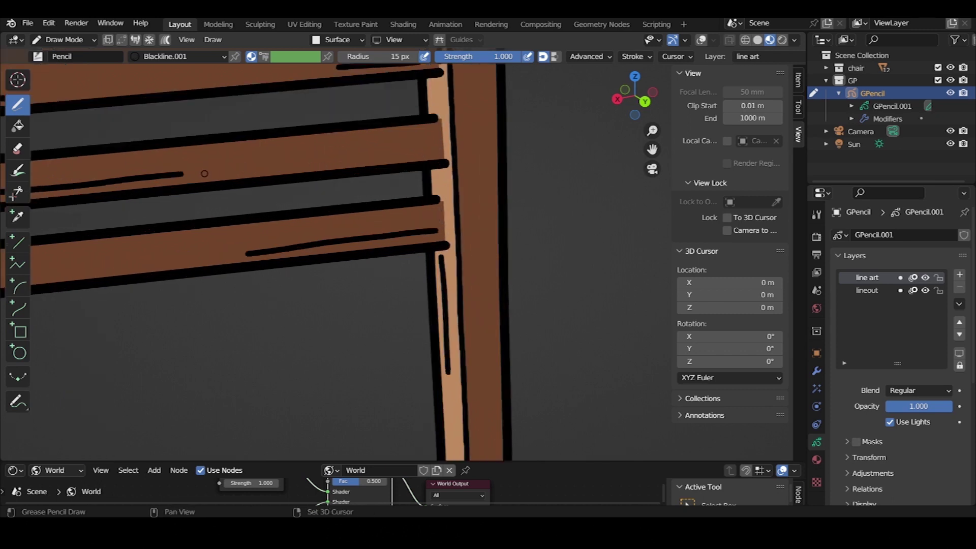
{"action": "key", "text": "ctrl+z"}
{"action": "mouse_move", "coordinate": [203, 171]}
{"action": "left_mouse_down"}
{"action": "mouse_move", "coordinate": [284, 163]}
{"action": "mouse_move", "coordinate": [247, 166]}
{"action": "left_mouse_up"}
{"action": "key", "text": "ctrl+z"}
{"action": "scroll", "coordinate": [447, 150], "scroll_direction": "down", "scroll_amount": 10}
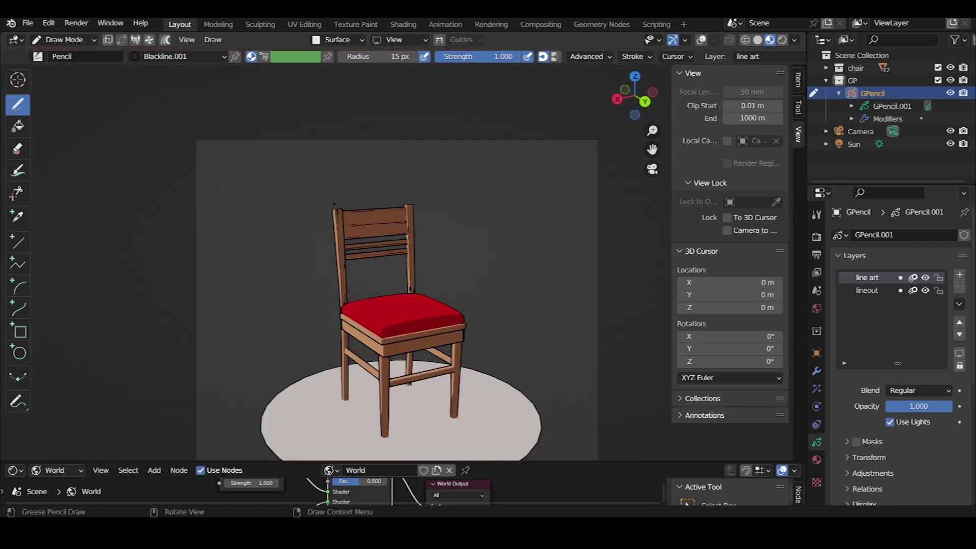
{"action": "scroll", "coordinate": [325, 203], "scroll_direction": "up", "scroll_amount": 6}
{"action": "left_click", "coordinate": [18, 148]}
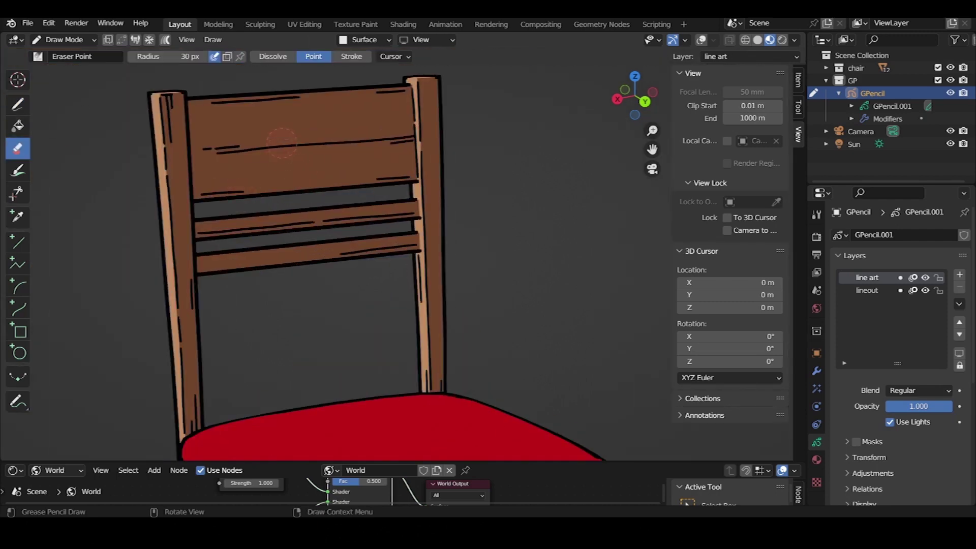
Reselect the Pencil tool and frame the right post, undoing two stray strokes
{"action": "left_click", "coordinate": [17, 105]}
{"action": "scroll", "coordinate": [291, 279], "scroll_direction": "down", "scroll_amount": 8}
{"action": "scroll", "coordinate": [291, 279], "scroll_direction": "up", "scroll_amount": 4}
{"action": "scroll", "coordinate": [291, 279], "scroll_direction": "up", "scroll_amount": 2}
{"action": "scroll", "coordinate": [291, 278], "scroll_direction": "up", "scroll_amount": 3}
{"action": "middle_click_drag", "start_coordinate": [292, 279], "coordinate": [365, 198], "text": "shift"}
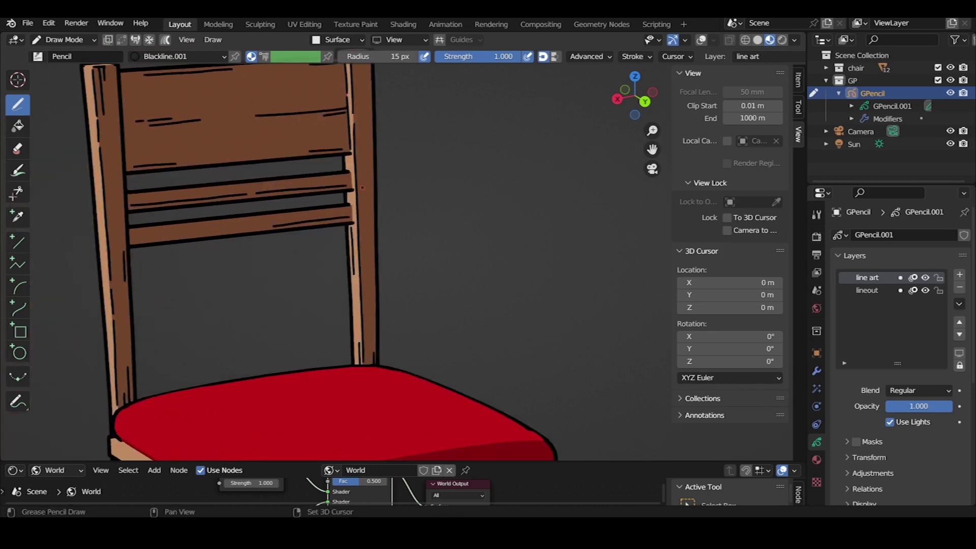
{"action": "key", "text": "ctrl+z"}
{"action": "scroll", "coordinate": [326, 130], "scroll_direction": "up", "scroll_amount": 3}
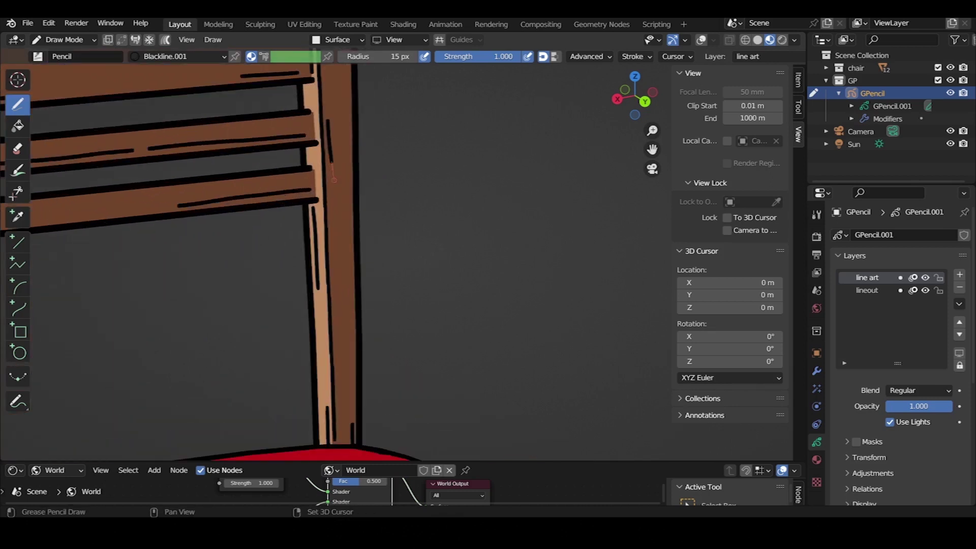
{"action": "scroll", "coordinate": [334, 180], "scroll_direction": "up", "scroll_amount": 1}
{"action": "scroll", "coordinate": [345, 232], "scroll_direction": "up", "scroll_amount": 1}
{"action": "key", "text": "ctrl+z"}
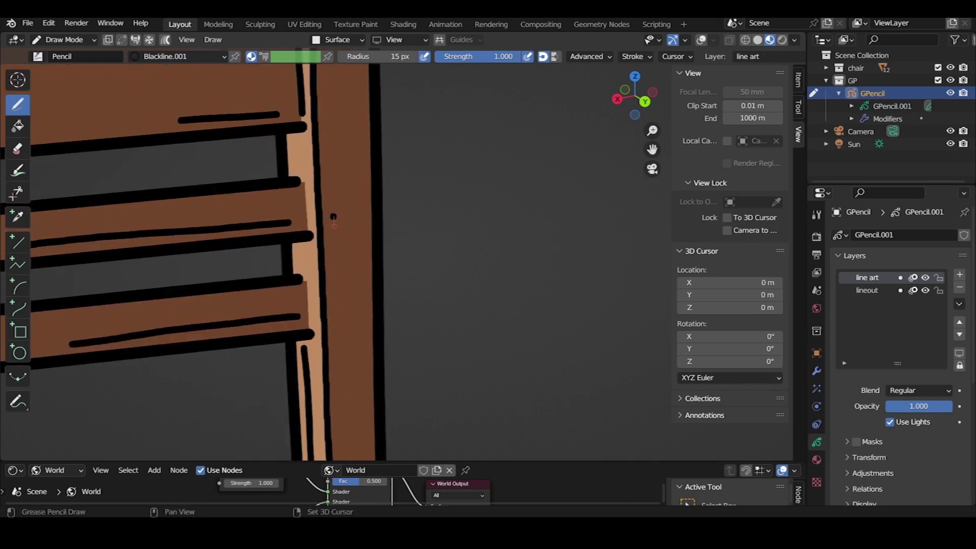
Draw a vertical grain stroke on the right post and a dash along the rail
{"action": "scroll", "coordinate": [343, 397], "scroll_direction": "down", "scroll_amount": 5}
{"action": "scroll", "coordinate": [285, 254], "scroll_direction": "up", "scroll_amount": 3}
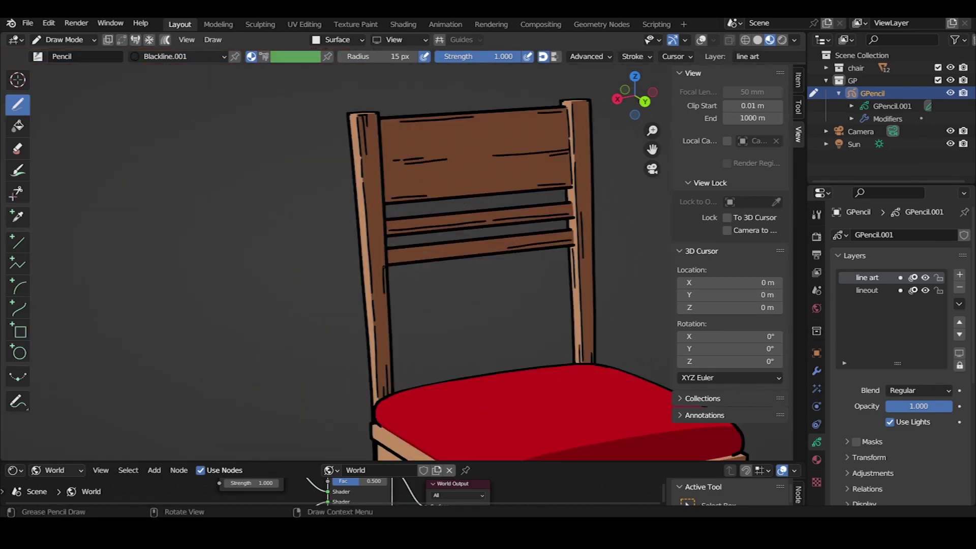
{"action": "scroll", "coordinate": [264, 295], "scroll_direction": "up", "scroll_amount": 3}
{"action": "scroll", "coordinate": [251, 328], "scroll_direction": "up", "scroll_amount": 2}
{"action": "left_click_drag", "start_coordinate": [250, 331], "coordinate": [251, 278]}
{"action": "scroll", "coordinate": [254, 284], "scroll_direction": "down", "scroll_amount": 5}
{"action": "scroll", "coordinate": [294, 264], "scroll_direction": "up", "scroll_amount": 3}
{"action": "scroll", "coordinate": [311, 255], "scroll_direction": "up", "scroll_amount": 2}
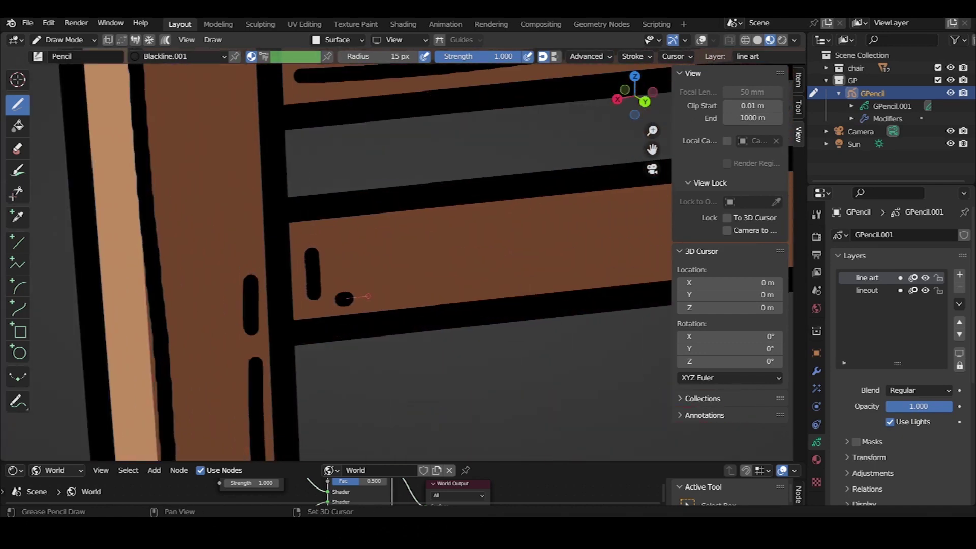
{"action": "left_click_drag", "start_coordinate": [368, 296], "coordinate": [455, 290], "text": "shift"}
{"action": "scroll", "coordinate": [419, 264], "scroll_direction": "up", "scroll_amount": 5}
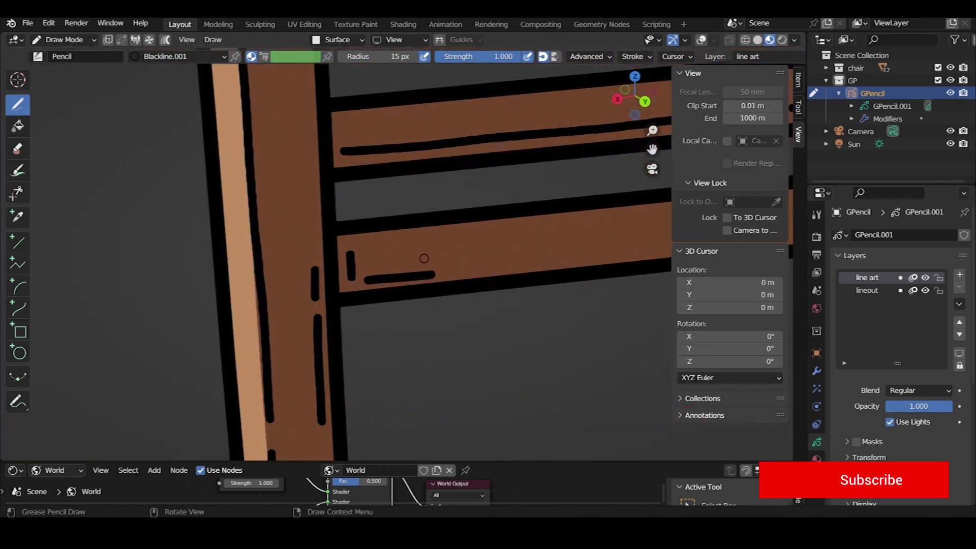
{"action": "scroll", "coordinate": [516, 295], "scroll_direction": "up", "scroll_amount": 3}
{"action": "left_click_drag", "start_coordinate": [517, 294], "coordinate": [598, 283]}
{"action": "key", "text": "ctrl+z"}
Add a grain stroke along the lower board edge, redrawing it once
{"action": "scroll", "coordinate": [515, 299], "scroll_direction": "down", "scroll_amount": 2}
{"action": "scroll", "coordinate": [349, 261], "scroll_direction": "down", "scroll_amount": 3}
{"action": "scroll", "coordinate": [349, 261], "scroll_direction": "down", "scroll_amount": 2}
{"action": "scroll", "coordinate": [349, 261], "scroll_direction": "down", "scroll_amount": 2}
{"action": "scroll", "coordinate": [349, 261], "scroll_direction": "up", "scroll_amount": 8}
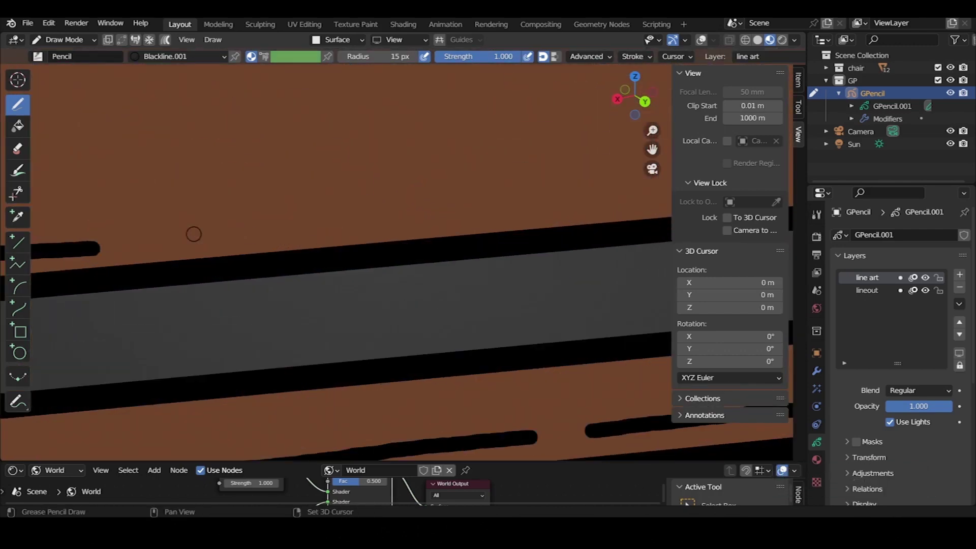
{"action": "left_click_drag", "start_coordinate": [152, 241], "coordinate": [202, 238], "text": "shift"}
{"action": "key", "text": "ctrl+z"}
{"action": "left_click_drag", "start_coordinate": [121, 242], "coordinate": [269, 236]}
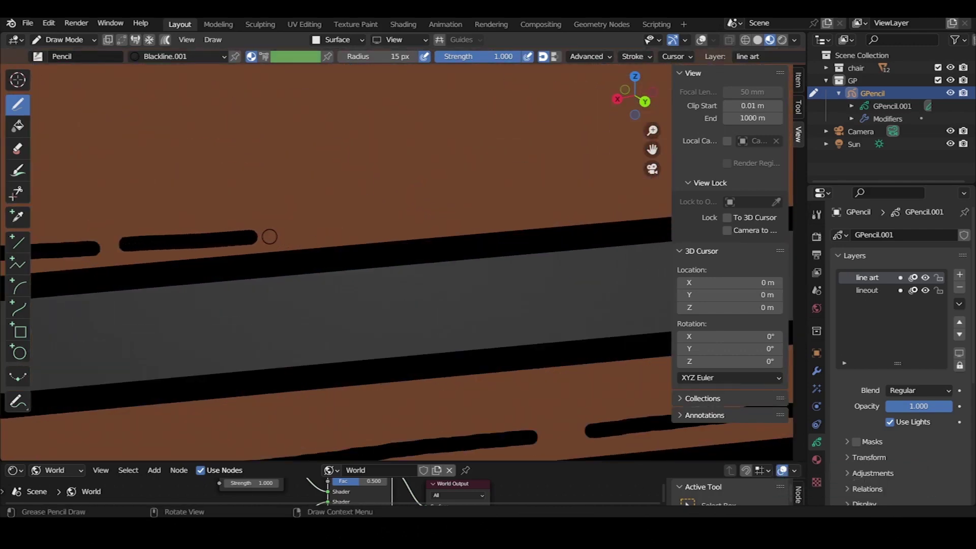
{"action": "scroll", "coordinate": [309, 322], "scroll_direction": "down", "scroll_amount": 8}
{"action": "scroll", "coordinate": [309, 322], "scroll_direction": "down", "scroll_amount": 4}
{"action": "scroll", "coordinate": [309, 322], "scroll_direction": "down", "scroll_amount": 2}
{"action": "scroll", "coordinate": [357, 291], "scroll_direction": "up", "scroll_amount": 6}
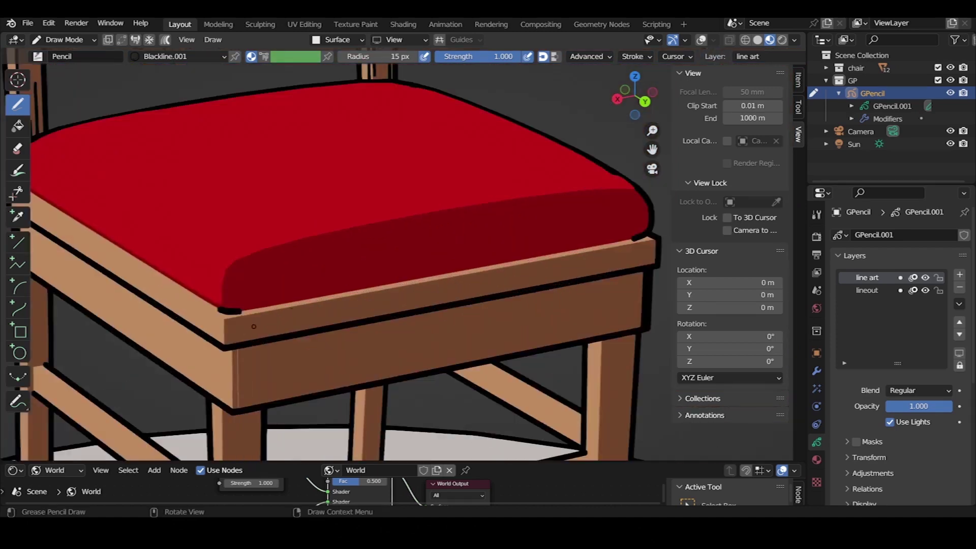
Place a small black dot on the seat frame corner
{"action": "scroll", "coordinate": [357, 290], "scroll_direction": "up", "scroll_amount": 3}
{"action": "scroll", "coordinate": [357, 290], "scroll_direction": "up", "scroll_amount": 3}
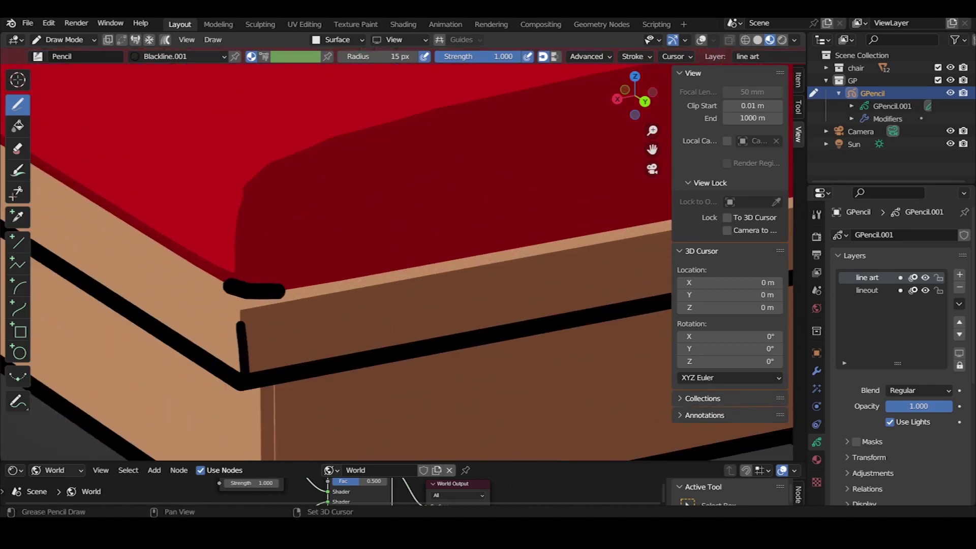
{"action": "left_click", "coordinate": [262, 324]}
{"action": "scroll", "coordinate": [270, 386], "scroll_direction": "down", "scroll_amount": 5}
{"action": "scroll", "coordinate": [270, 386], "scroll_direction": "down", "scroll_amount": 2}
{"action": "scroll", "coordinate": [444, 263], "scroll_direction": "up", "scroll_amount": 4}
{"action": "scroll", "coordinate": [444, 264], "scroll_direction": "up", "scroll_amount": 3}
Frame the front leg's bottom and try short and long strokes, undoing both
{"action": "middle_click_drag", "start_coordinate": [443, 264], "coordinate": [442, 112], "text": "shift"}
{"action": "scroll", "coordinate": [436, 335], "scroll_direction": "up", "scroll_amount": 3}
{"action": "middle_click_drag", "start_coordinate": [436, 336], "coordinate": [436, 206], "text": "shift"}
{"action": "scroll", "coordinate": [435, 206], "scroll_direction": "down", "scroll_amount": 5}
{"action": "scroll", "coordinate": [435, 206], "scroll_direction": "up", "scroll_amount": 2}
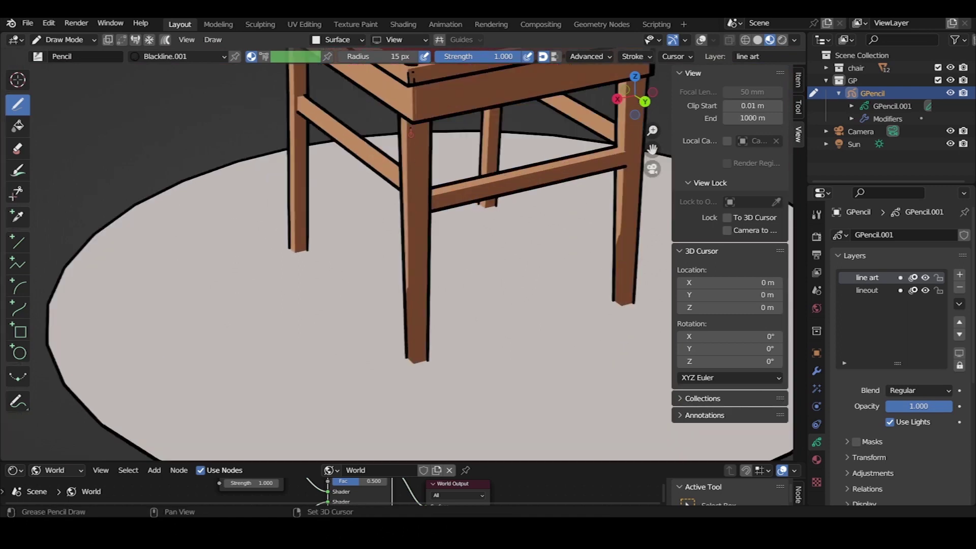
{"action": "scroll", "coordinate": [412, 382], "scroll_direction": "up", "scroll_amount": 4}
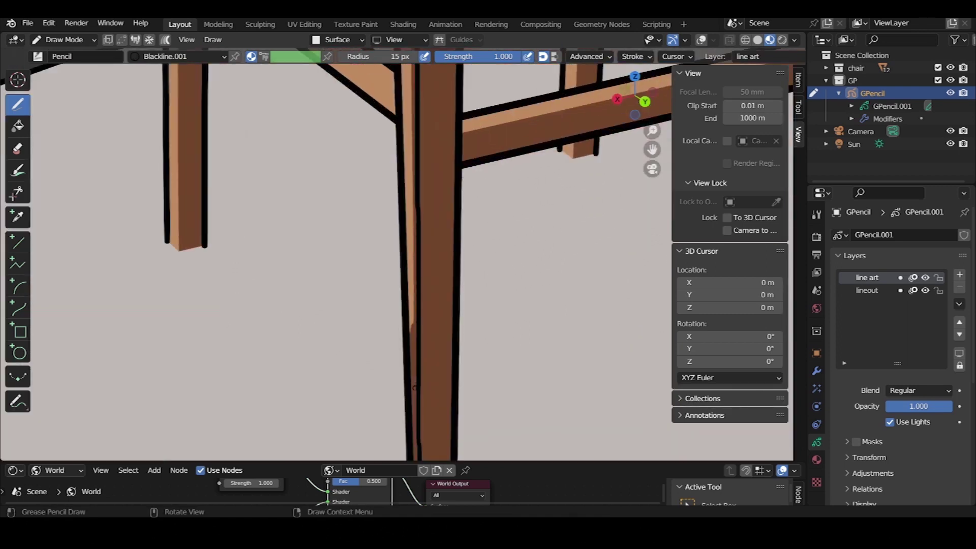
{"action": "scroll", "coordinate": [418, 309], "scroll_direction": "up", "scroll_amount": 3}
{"action": "left_click_drag", "start_coordinate": [397, 293], "coordinate": [398, 323]}
{"action": "key", "text": "ctrl+z"}
{"action": "left_click_drag", "start_coordinate": [399, 186], "coordinate": [401, 321]}
{"action": "key", "text": "ctrl+z"}
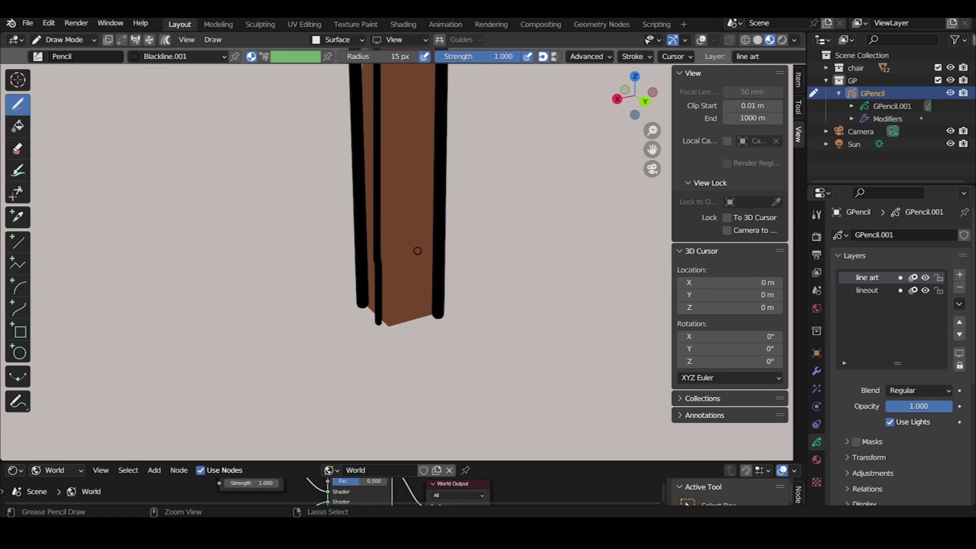
Tilt the view and draw one vertical grain stroke down the front leg
{"action": "scroll", "coordinate": [421, 251], "scroll_direction": "down", "scroll_amount": 2}
{"action": "scroll", "coordinate": [423, 218], "scroll_direction": "down", "scroll_amount": 2}
{"action": "scroll", "coordinate": [436, 261], "scroll_direction": "down", "scroll_amount": 3}
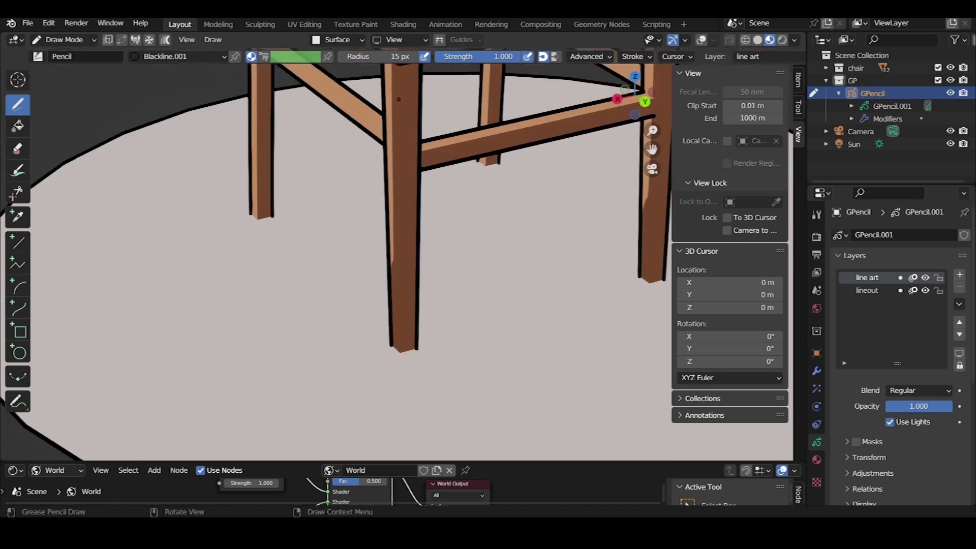
{"action": "middle_click_drag", "start_coordinate": [404, 182], "coordinate": [403, 124]}
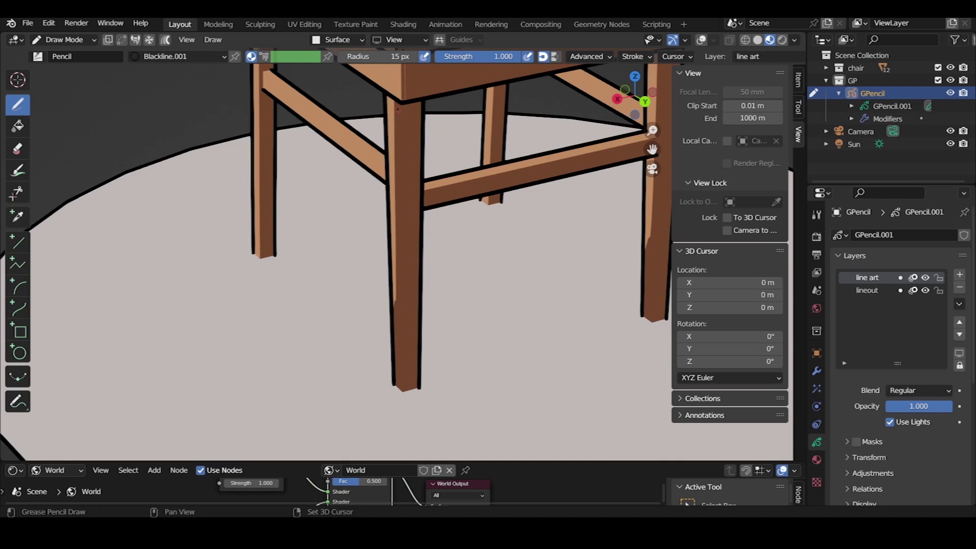
{"action": "key", "text": "ctrl+z"}
{"action": "key", "text": "ctrl+z"}
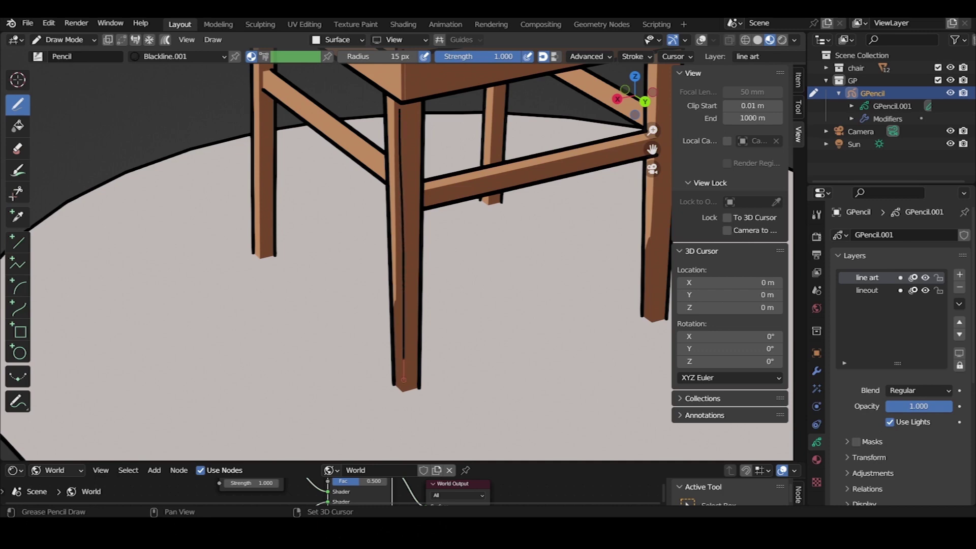
{"action": "scroll", "coordinate": [408, 406], "scroll_direction": "up", "scroll_amount": 5}
{"action": "scroll", "coordinate": [429, 211], "scroll_direction": "down", "scroll_amount": 3}
{"action": "scroll", "coordinate": [415, 117], "scroll_direction": "up", "scroll_amount": 2}
{"action": "key", "text": "ctrl+z"}
{"action": "left_click_drag", "start_coordinate": [408, 118], "coordinate": [411, 211]}
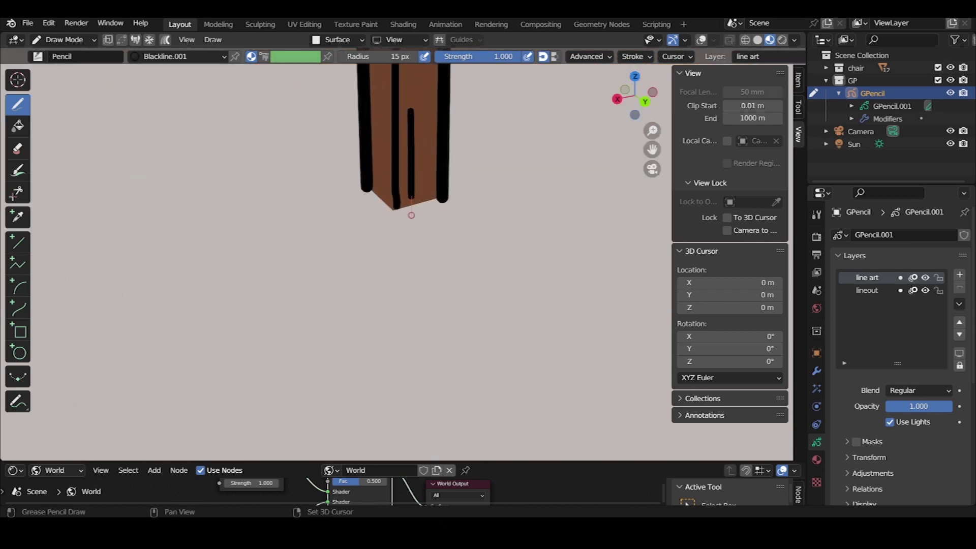
{"action": "scroll", "coordinate": [425, 206], "scroll_direction": "down", "scroll_amount": 3}
{"action": "scroll", "coordinate": [425, 206], "scroll_direction": "down", "scroll_amount": 3}
{"action": "scroll", "coordinate": [425, 206], "scroll_direction": "up", "scroll_amount": 4}
{"action": "scroll", "coordinate": [425, 206], "scroll_direction": "up", "scroll_amount": 4}
{"action": "scroll", "coordinate": [417, 108], "scroll_direction": "down", "scroll_amount": 4}
{"action": "scroll", "coordinate": [418, 109], "scroll_direction": "up", "scroll_amount": 3}
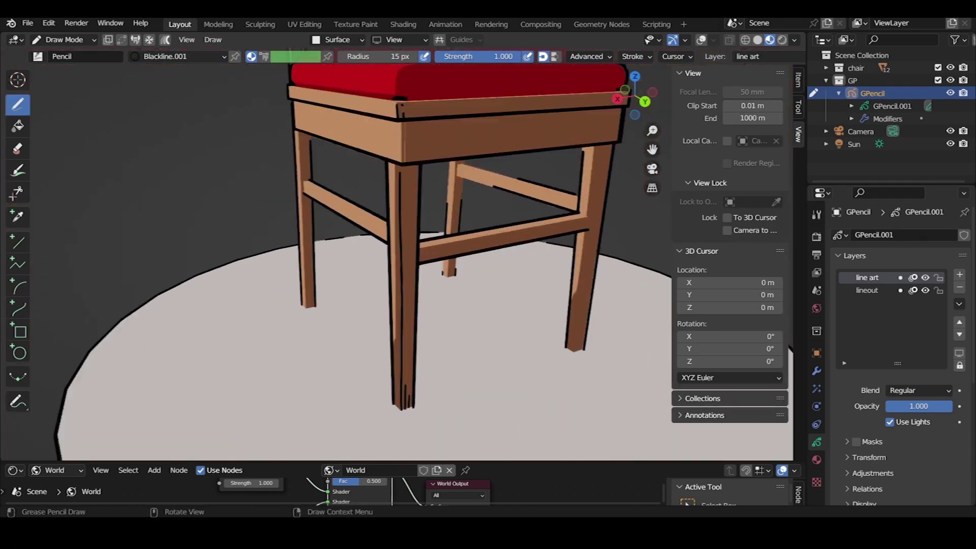
Draw a short steadied detail stroke on the front leg
{"action": "scroll", "coordinate": [418, 108], "scroll_direction": "up", "scroll_amount": 2}
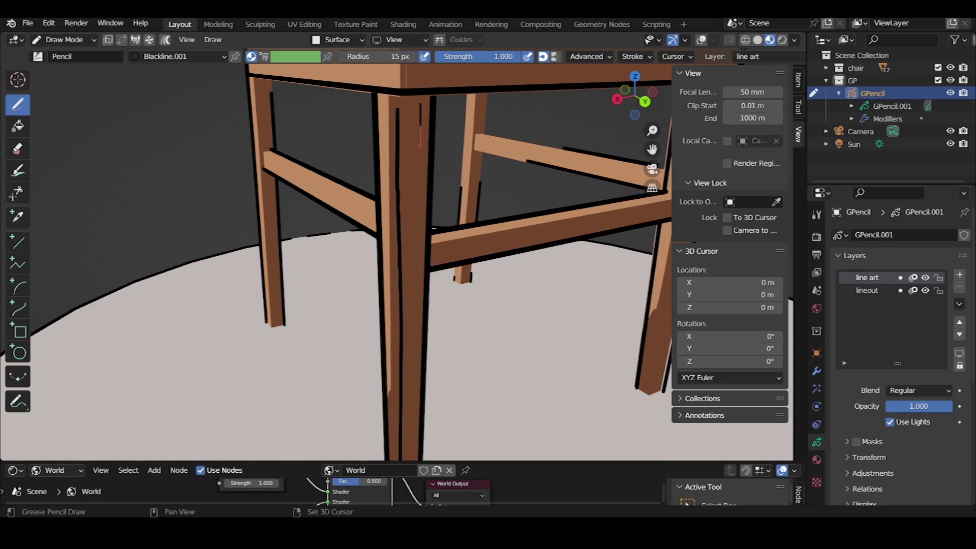
{"action": "scroll", "coordinate": [421, 222], "scroll_direction": "down", "scroll_amount": 4}
{"action": "scroll", "coordinate": [420, 222], "scroll_direction": "down", "scroll_amount": 1}
{"action": "scroll", "coordinate": [411, 223], "scroll_direction": "up", "scroll_amount": 4}
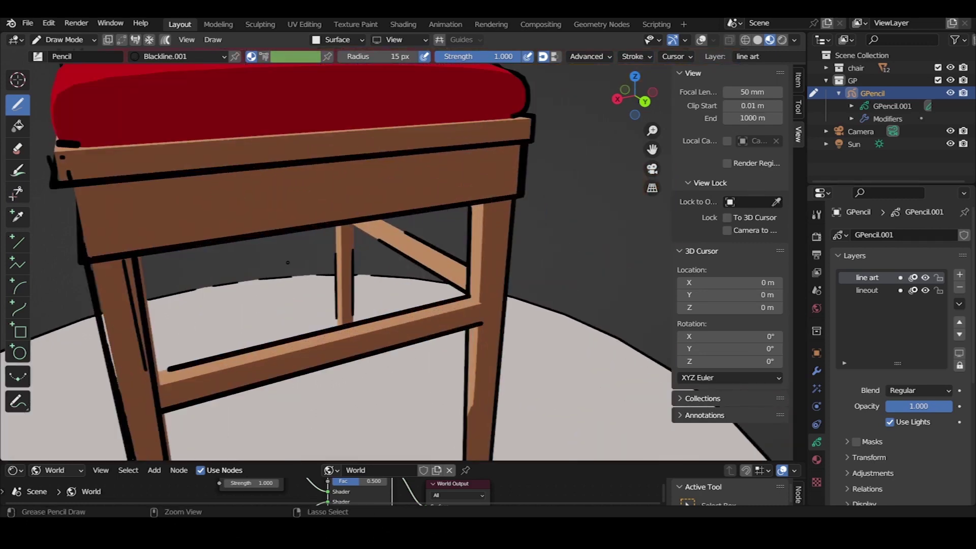
{"action": "scroll", "coordinate": [403, 223], "scroll_direction": "up", "scroll_amount": 1}
{"action": "key", "text": "grave"}
{"action": "scroll", "coordinate": [401, 213], "scroll_direction": "down", "scroll_amount": 4}
{"action": "scroll", "coordinate": [399, 204], "scroll_direction": "up", "scroll_amount": 3}
{"action": "scroll", "coordinate": [394, 189], "scroll_direction": "up", "scroll_amount": 2}
{"action": "left_click_drag", "start_coordinate": [395, 245], "coordinate": [394, 277], "text": "shift"}
Draw a longer detail line down the leg edge
{"action": "scroll", "coordinate": [395, 277], "scroll_direction": "down", "scroll_amount": 1}
{"action": "scroll", "coordinate": [406, 254], "scroll_direction": "down", "scroll_amount": 3}
{"action": "scroll", "coordinate": [447, 223], "scroll_direction": "up", "scroll_amount": 3}
{"action": "scroll", "coordinate": [470, 201], "scroll_direction": "up", "scroll_amount": 2}
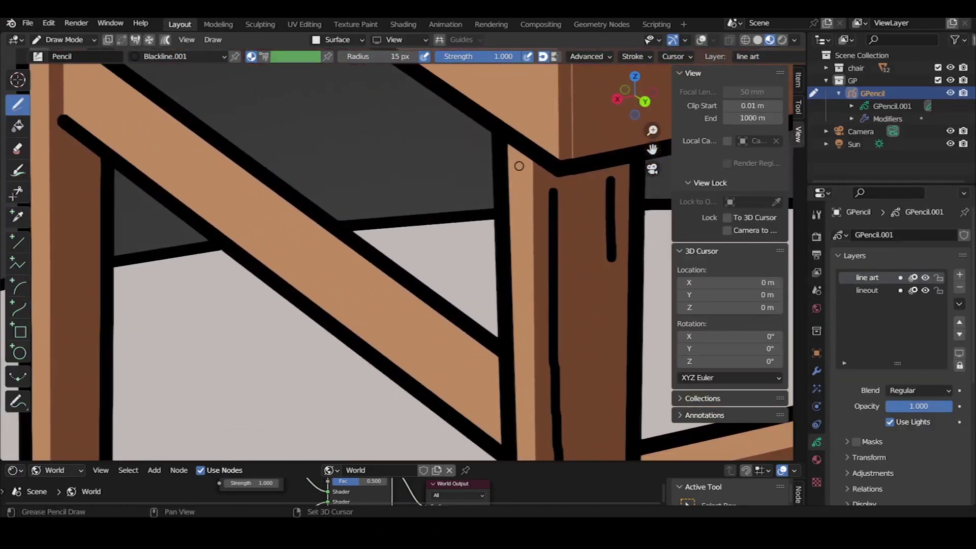
{"action": "left_click_drag", "start_coordinate": [515, 163], "coordinate": [516, 209], "text": "shift"}
{"action": "scroll", "coordinate": [516, 209], "scroll_direction": "down", "scroll_amount": 3}
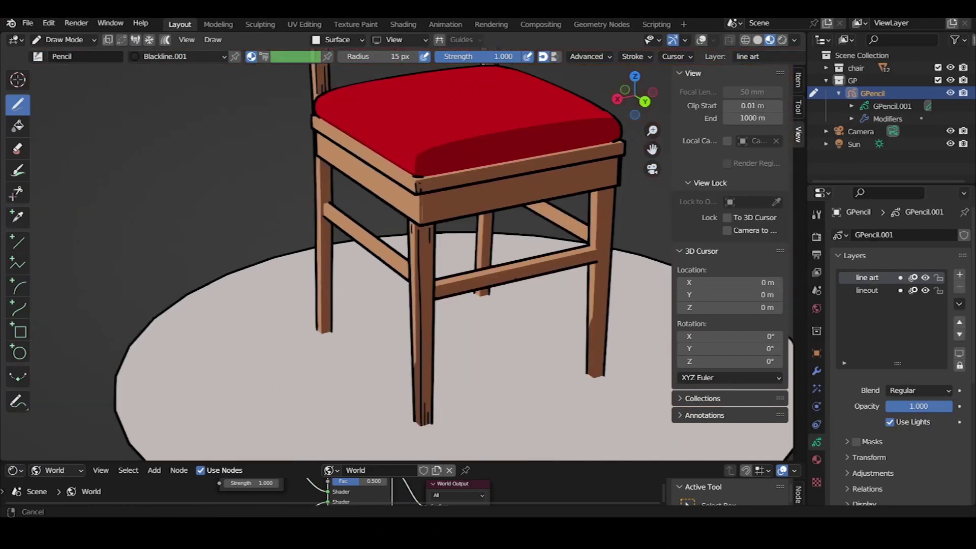
{"action": "scroll", "coordinate": [478, 204], "scroll_direction": "up", "scroll_amount": 3}
{"action": "scroll", "coordinate": [478, 204], "scroll_direction": "up", "scroll_amount": 2}
{"action": "scroll", "coordinate": [284, 282], "scroll_direction": "down", "scroll_amount": 1}
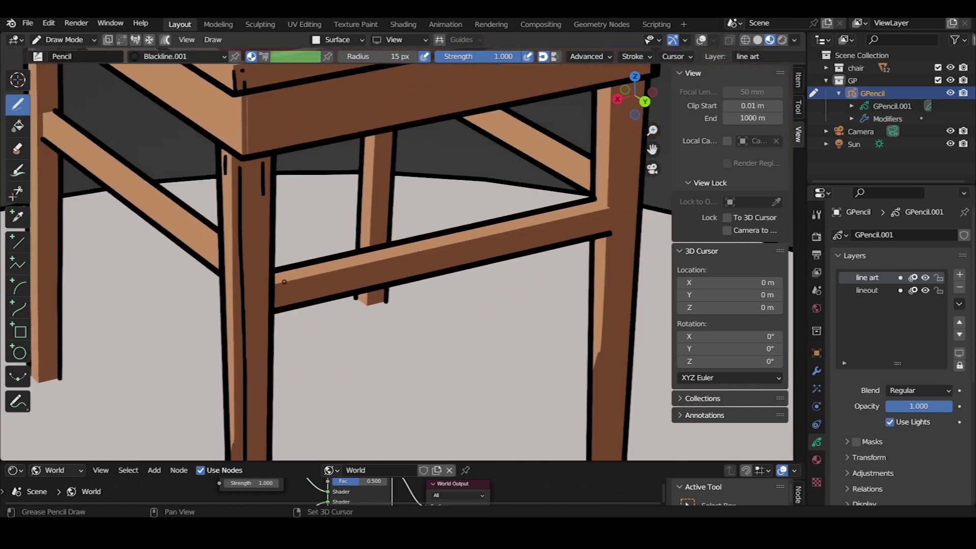
Add short detail lines along the lower rung, extending one up to the joint
{"action": "left_click_drag", "start_coordinate": [399, 257], "coordinate": [415, 253], "text": "shift"}
{"action": "scroll", "coordinate": [410, 253], "scroll_direction": "up", "scroll_amount": 3}
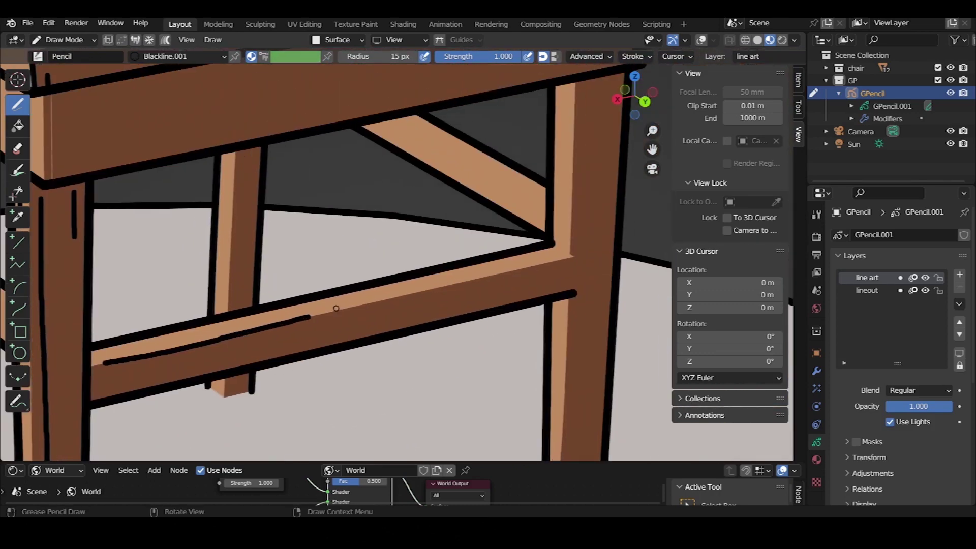
{"action": "left_click_drag", "start_coordinate": [554, 263], "coordinate": [571, 259], "text": "shift"}
{"action": "scroll", "coordinate": [571, 258], "scroll_direction": "down", "scroll_amount": 3}
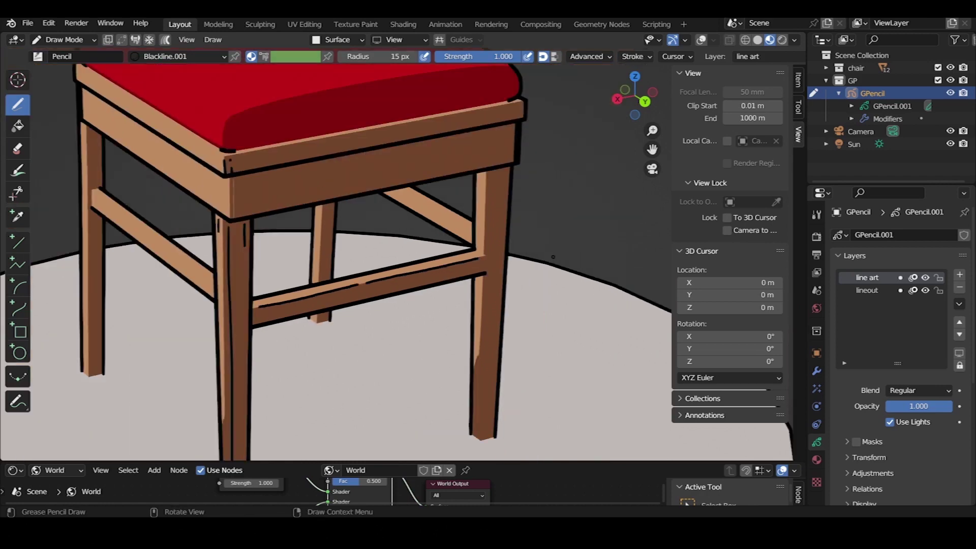
{"action": "scroll", "coordinate": [328, 248], "scroll_direction": "up", "scroll_amount": 2}
{"action": "scroll", "coordinate": [328, 248], "scroll_direction": "up", "scroll_amount": 2}
{"action": "left_click_drag", "start_coordinate": [392, 237], "coordinate": [464, 219], "text": "shift"}
{"action": "scroll", "coordinate": [463, 219], "scroll_direction": "down", "scroll_amount": 3}
{"action": "scroll", "coordinate": [451, 124], "scroll_direction": "up", "scroll_amount": 2}
{"action": "scroll", "coordinate": [451, 125], "scroll_direction": "up", "scroll_amount": 2}
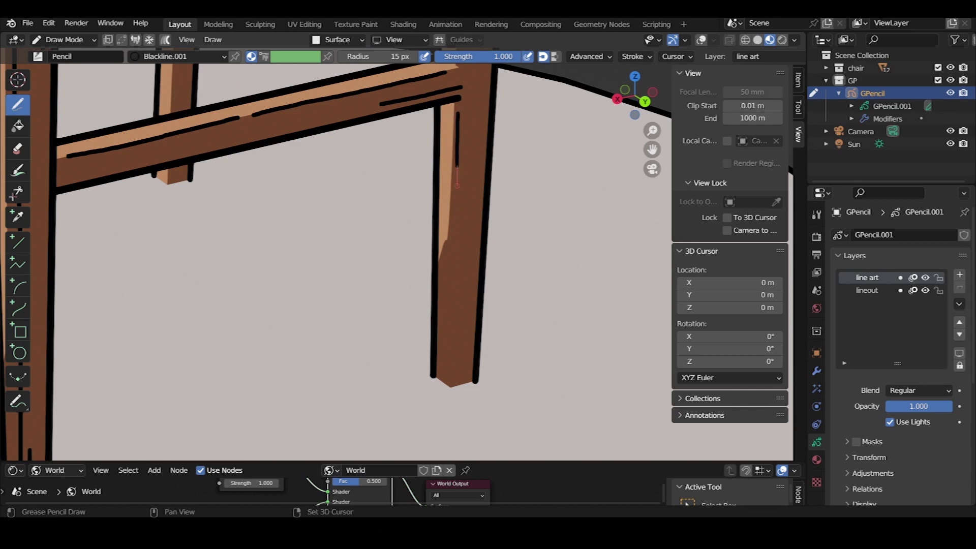
Draw a vertical black detail line down the chair leg, undoing unwanted attempts
{"action": "scroll", "coordinate": [453, 395], "scroll_direction": "up", "scroll_amount": 4}
{"action": "scroll", "coordinate": [420, 235], "scroll_direction": "up", "scroll_amount": 3}
{"action": "left_click_drag", "start_coordinate": [420, 231], "coordinate": [418, 295], "text": "shift"}
{"action": "key", "text": "ctrl+z"}
{"action": "left_click_drag", "start_coordinate": [431, 114], "coordinate": [423, 338], "text": "shift"}
{"action": "key", "text": "ctrl+z"}
{"action": "left_click_drag", "start_coordinate": [433, 90], "coordinate": [429, 346], "text": "shift"}
Add a short detail line on the seat's front edge
{"action": "scroll", "coordinate": [381, 320], "scroll_direction": "down", "scroll_amount": 4}
{"action": "scroll", "coordinate": [388, 218], "scroll_direction": "up", "scroll_amount": 1}
{"action": "scroll", "coordinate": [388, 217], "scroll_direction": "down", "scroll_amount": 3}
{"action": "scroll", "coordinate": [293, 188], "scroll_direction": "up", "scroll_amount": 2}
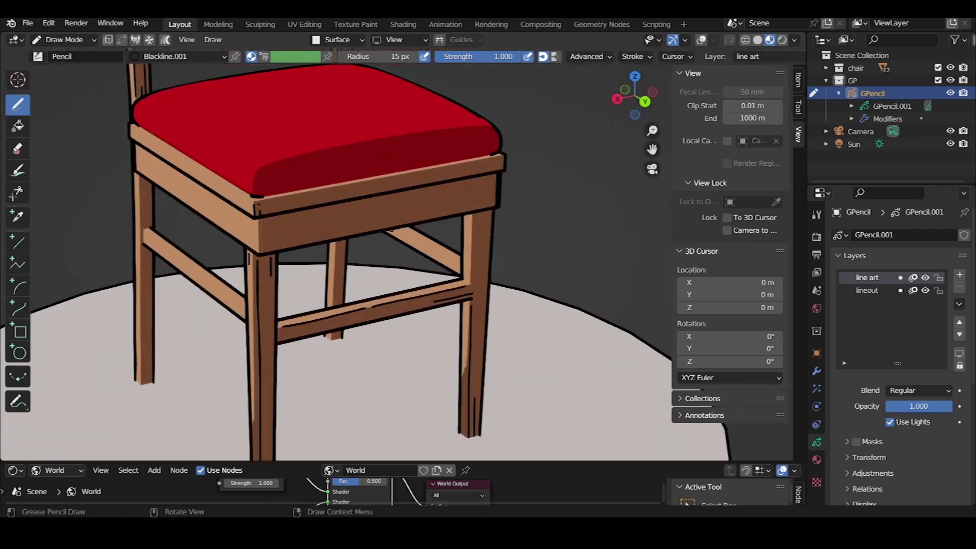
{"action": "scroll", "coordinate": [292, 188], "scroll_direction": "up", "scroll_amount": 2}
{"action": "scroll", "coordinate": [293, 188], "scroll_direction": "up", "scroll_amount": 2}
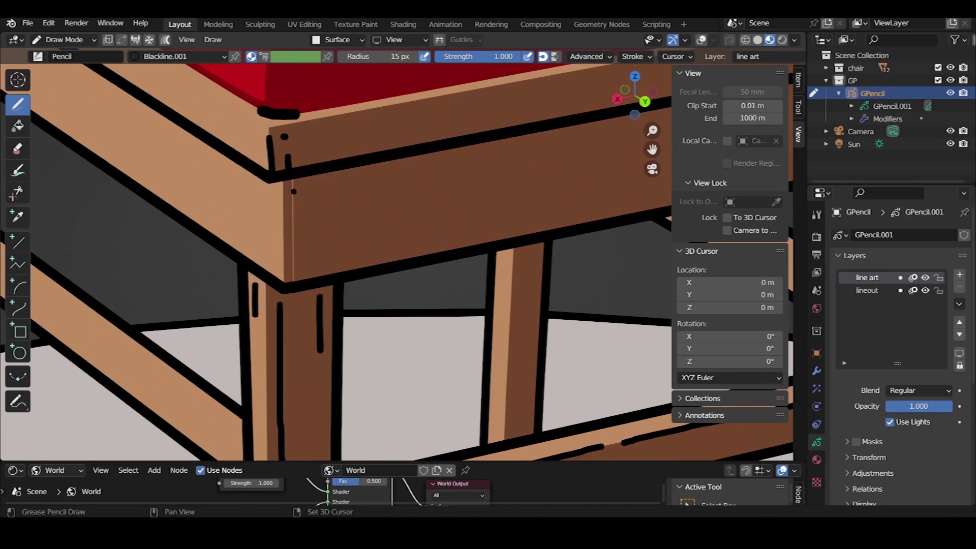
{"action": "mouse_move", "coordinate": [295, 248]}
{"action": "left_mouse_down"}
{"action": "mouse_move", "coordinate": [297, 281]}
{"action": "mouse_move", "coordinate": [334, 294]}
{"action": "left_mouse_up"}
Draw a longer detail line along the seat's front rail, replacing a too-short stroke
{"action": "scroll", "coordinate": [355, 254], "scroll_direction": "down", "scroll_amount": 4}
{"action": "scroll", "coordinate": [427, 208], "scroll_direction": "up", "scroll_amount": 2}
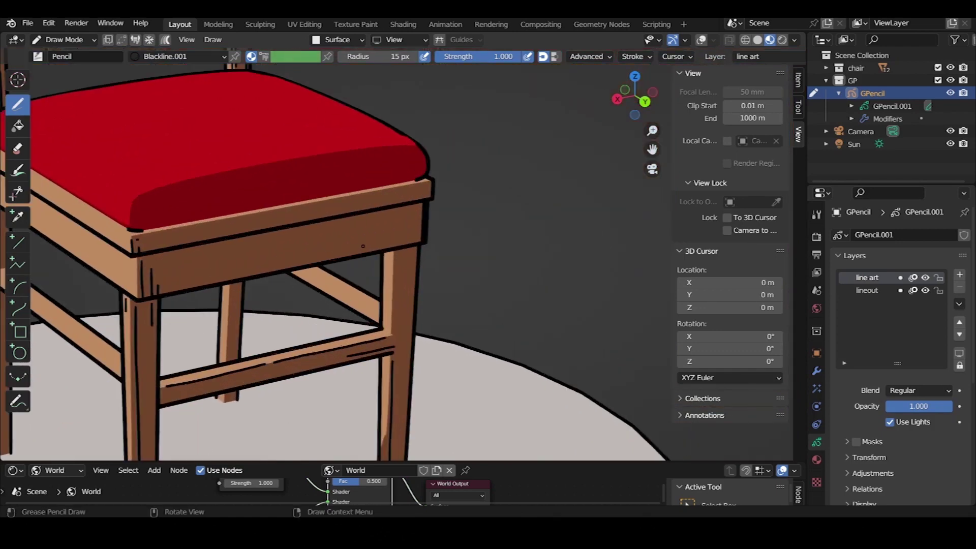
{"action": "scroll", "coordinate": [427, 208], "scroll_direction": "up", "scroll_amount": 2}
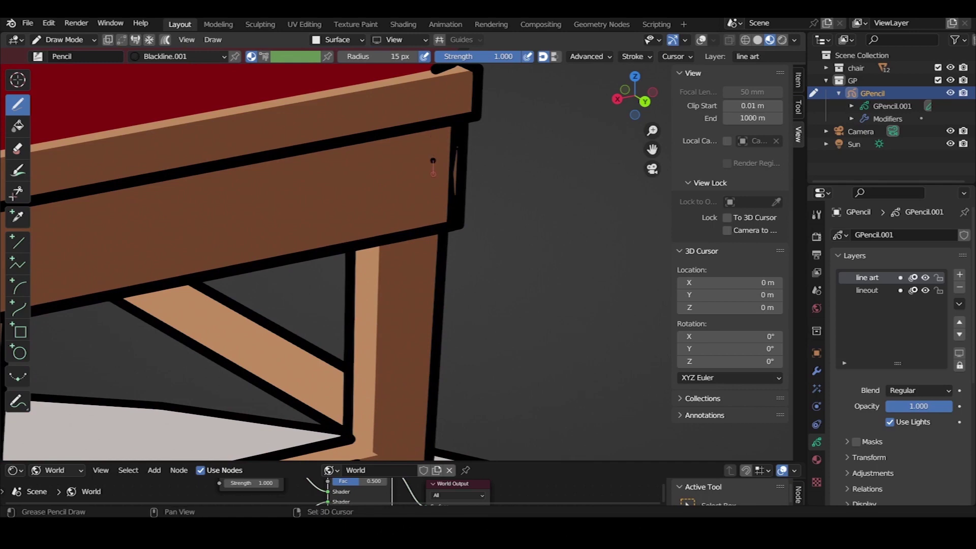
{"action": "scroll", "coordinate": [412, 247], "scroll_direction": "down", "scroll_amount": 4}
{"action": "scroll", "coordinate": [401, 238], "scroll_direction": "up", "scroll_amount": 1}
{"action": "scroll", "coordinate": [392, 229], "scroll_direction": "up", "scroll_amount": 4}
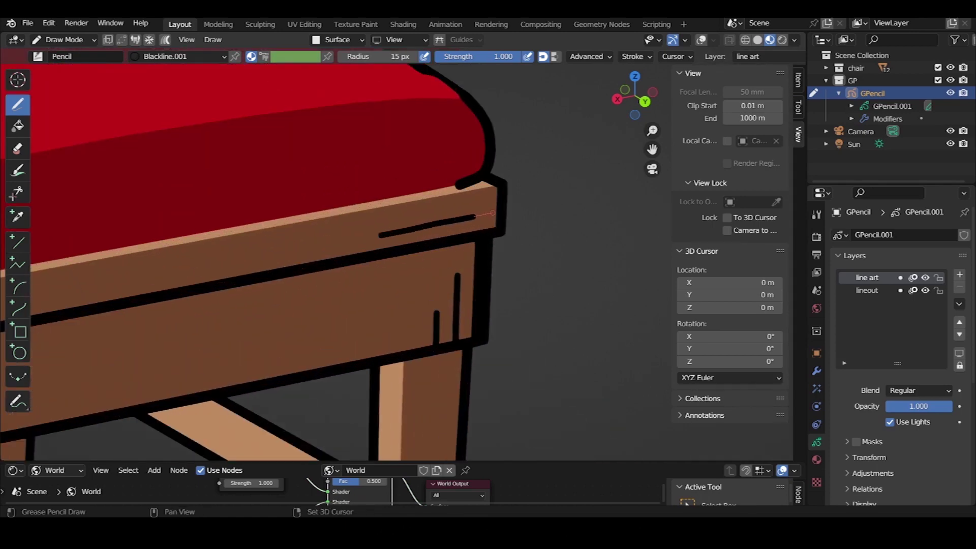
{"action": "scroll", "coordinate": [492, 213], "scroll_direction": "down", "scroll_amount": 4}
{"action": "scroll", "coordinate": [234, 142], "scroll_direction": "up", "scroll_amount": 2}
{"action": "scroll", "coordinate": [236, 132], "scroll_direction": "up", "scroll_amount": 2}
{"action": "scroll", "coordinate": [175, 162], "scroll_direction": "up", "scroll_amount": 1}
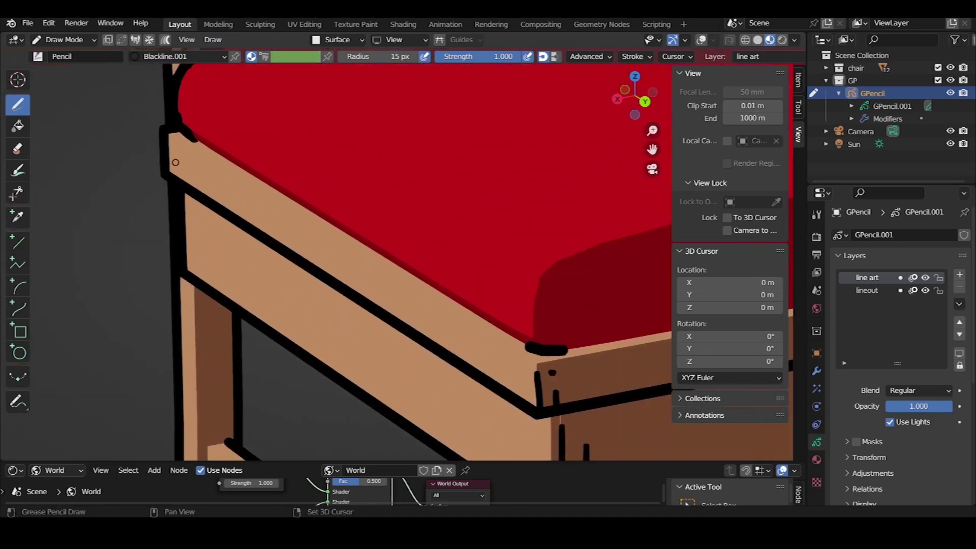
{"action": "scroll", "coordinate": [271, 224], "scroll_direction": "down", "scroll_amount": 3}
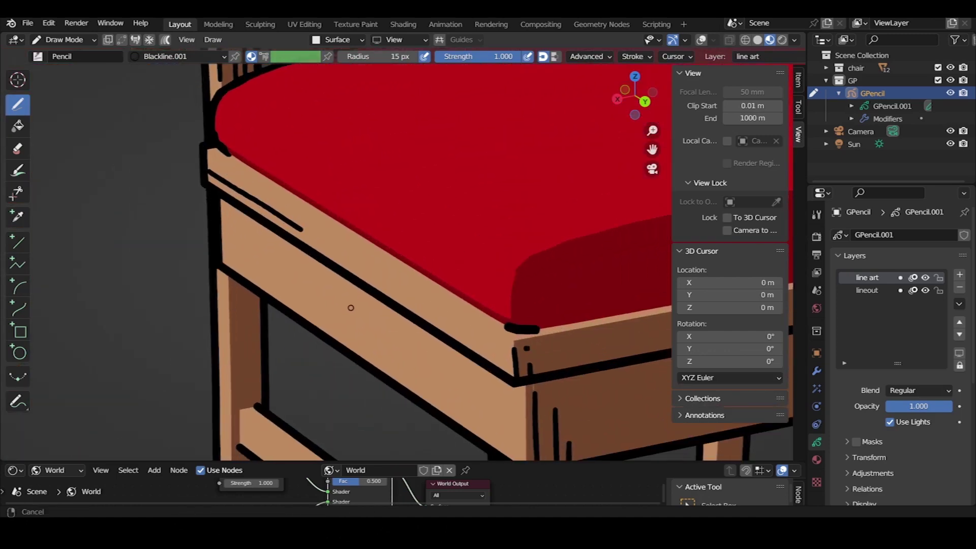
{"action": "scroll", "coordinate": [226, 206], "scroll_direction": "up", "scroll_amount": 2}
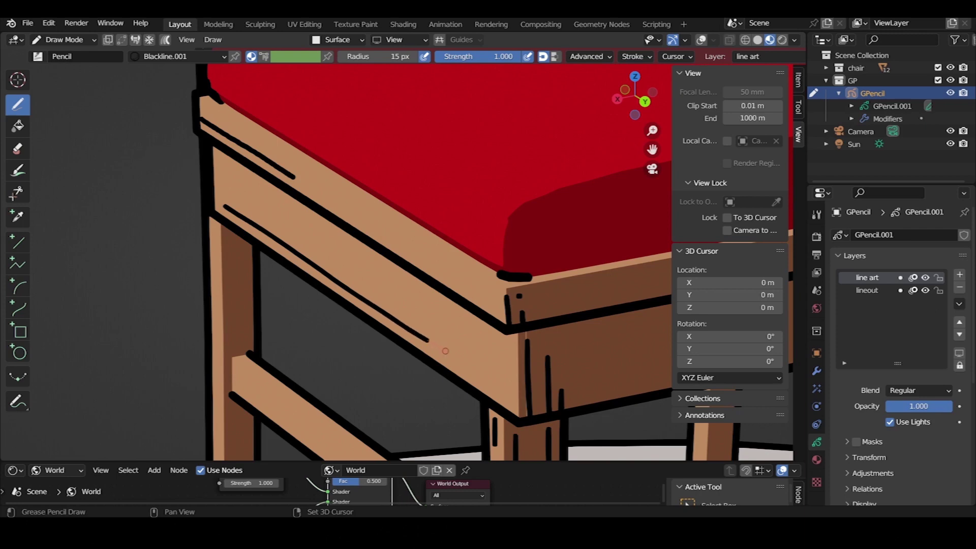
{"action": "scroll", "coordinate": [233, 200], "scroll_direction": "up", "scroll_amount": 2}
{"action": "scroll", "coordinate": [224, 207], "scroll_direction": "up", "scroll_amount": 2}
{"action": "left_click_drag", "start_coordinate": [196, 224], "coordinate": [300, 287]}
{"action": "key", "text": "ctrl+z"}
{"action": "key", "text": "ctrl+z"}
{"action": "left_click_drag", "start_coordinate": [193, 211], "coordinate": [260, 254]}
Add a detail line running down the leg's inner edge, removing stray strokes
{"action": "scroll", "coordinate": [275, 264], "scroll_direction": "down", "scroll_amount": 4}
{"action": "scroll", "coordinate": [355, 325], "scroll_direction": "up", "scroll_amount": 3}
{"action": "scroll", "coordinate": [386, 324], "scroll_direction": "up", "scroll_amount": 2}
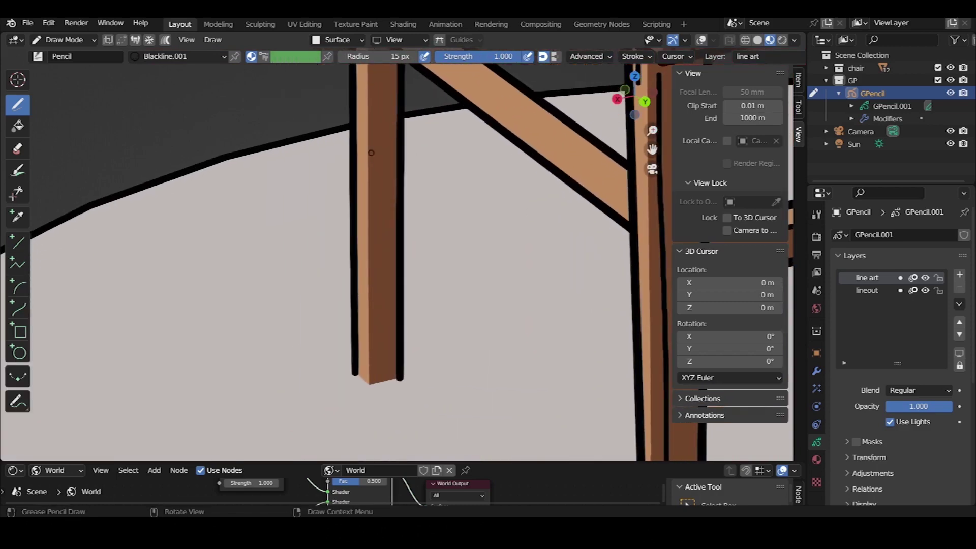
{"action": "scroll", "coordinate": [392, 324], "scroll_direction": "up", "scroll_amount": 1}
{"action": "middle_click_drag", "start_coordinate": [392, 324], "coordinate": [387, 121], "text": "shift"}
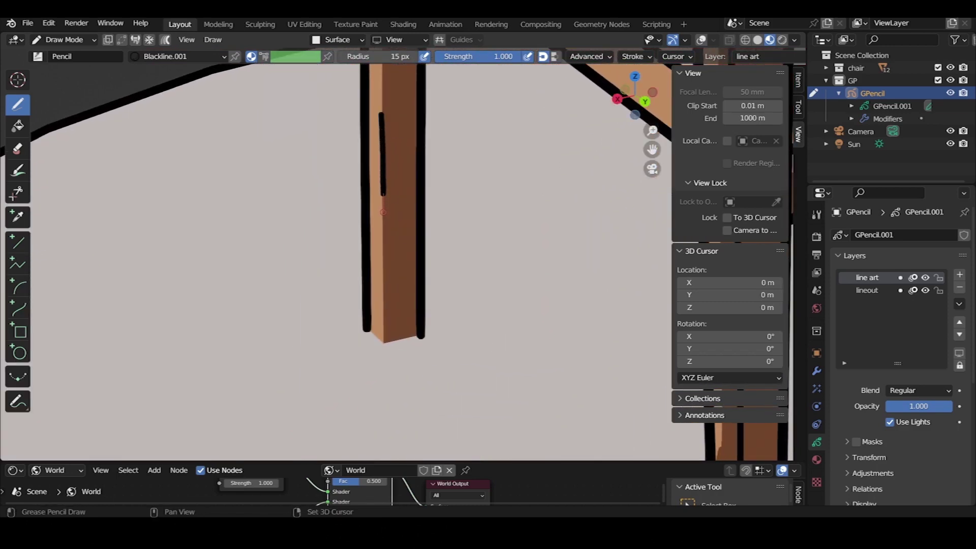
{"action": "scroll", "coordinate": [385, 357], "scroll_direction": "down", "scroll_amount": 4}
{"action": "scroll", "coordinate": [405, 252], "scroll_direction": "up", "scroll_amount": 3}
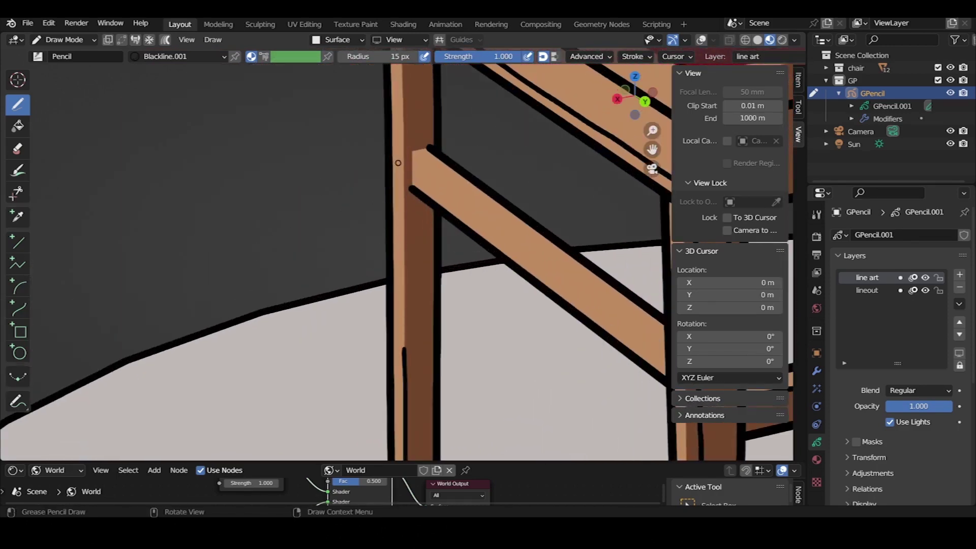
{"action": "scroll", "coordinate": [405, 253], "scroll_direction": "up", "scroll_amount": 2}
{"action": "scroll", "coordinate": [421, 195], "scroll_direction": "up", "scroll_amount": 1}
{"action": "left_click_drag", "start_coordinate": [422, 170], "coordinate": [426, 380]}
{"action": "key", "text": "ctrl+z"}
{"action": "scroll", "coordinate": [427, 380], "scroll_direction": "down", "scroll_amount": 4}
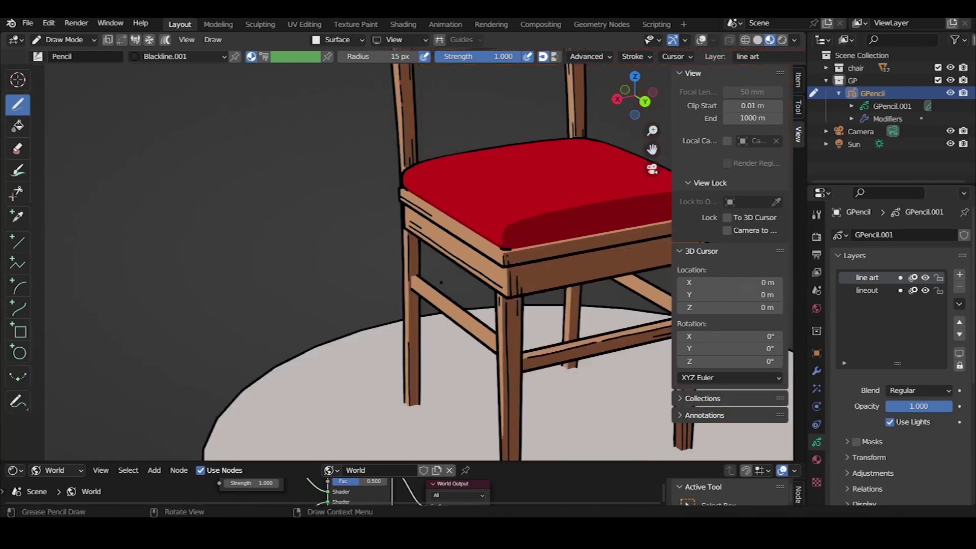
{"action": "scroll", "coordinate": [431, 152], "scroll_direction": "up", "scroll_amount": 3}
{"action": "scroll", "coordinate": [432, 127], "scroll_direction": "up", "scroll_amount": 2}
{"action": "scroll", "coordinate": [433, 107], "scroll_direction": "up", "scroll_amount": 1}
{"action": "key", "text": "ctrl+z"}
{"action": "left_click_drag", "start_coordinate": [438, 170], "coordinate": [438, 310]}
Draw a long line along the side crossbar where it joins the leg
{"action": "scroll", "coordinate": [442, 312], "scroll_direction": "down", "scroll_amount": 4}
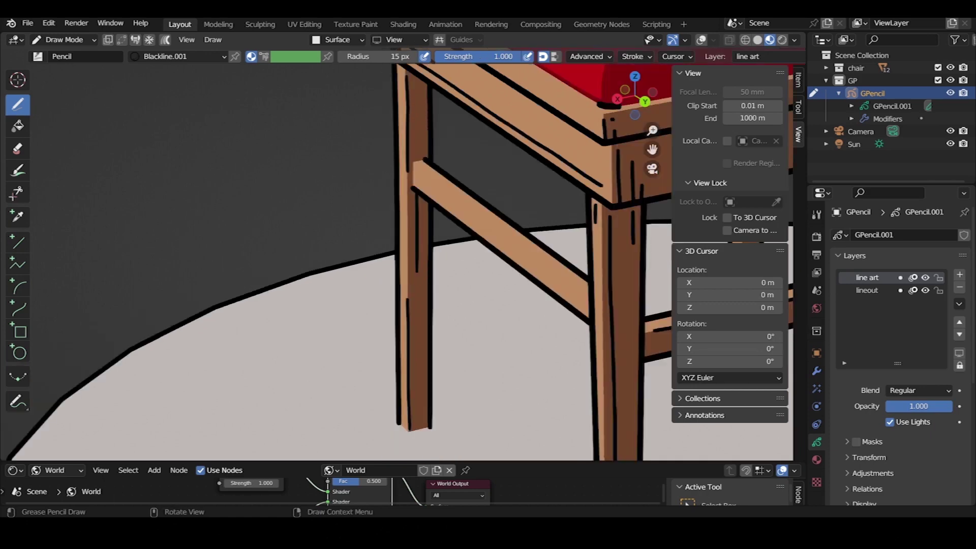
{"action": "scroll", "coordinate": [449, 317], "scroll_direction": "down", "scroll_amount": 2}
{"action": "scroll", "coordinate": [437, 257], "scroll_direction": "up", "scroll_amount": 1}
{"action": "scroll", "coordinate": [431, 239], "scroll_direction": "down", "scroll_amount": 4}
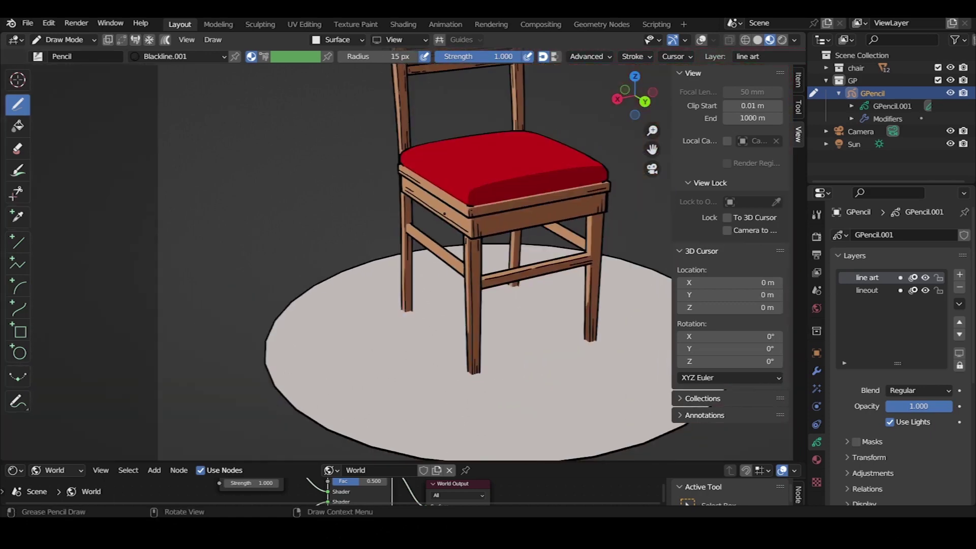
{"action": "scroll", "coordinate": [427, 218], "scroll_direction": "up", "scroll_amount": 3}
{"action": "scroll", "coordinate": [423, 204], "scroll_direction": "up", "scroll_amount": 3}
{"action": "scroll", "coordinate": [423, 205], "scroll_direction": "up", "scroll_amount": 4}
{"action": "left_click_drag", "start_coordinate": [422, 190], "coordinate": [506, 259]}
{"action": "key", "text": "ctrl+z"}
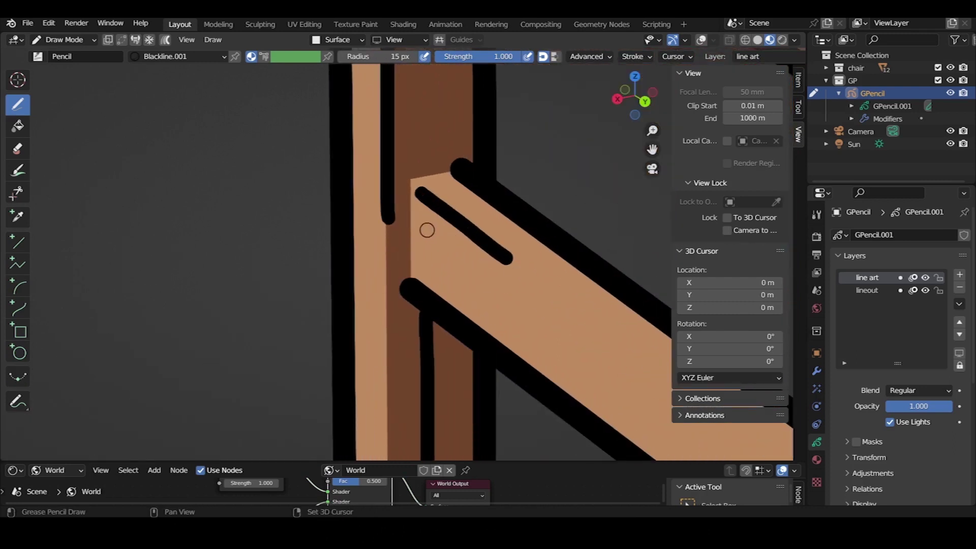
{"action": "left_click_drag", "start_coordinate": [416, 227], "coordinate": [588, 342]}
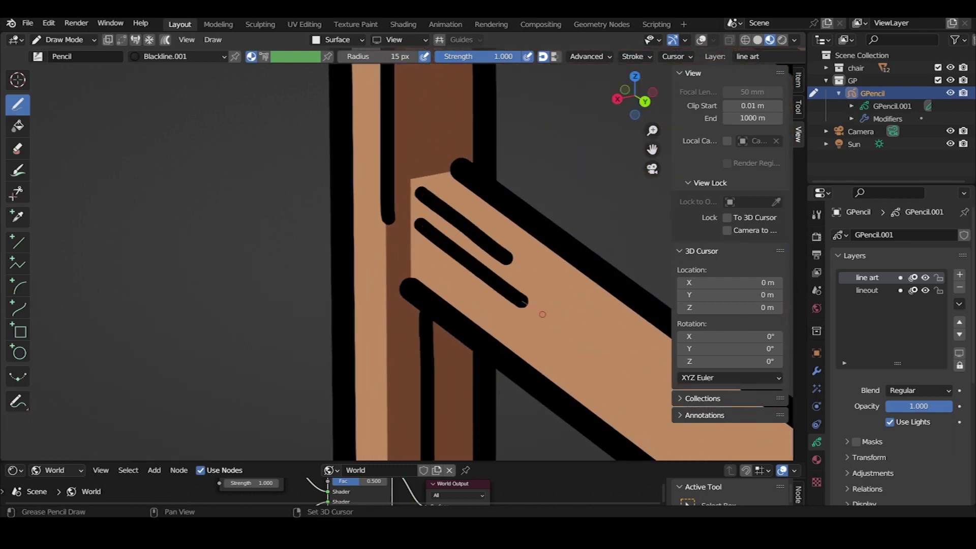
Draw a longer black dash along the cushion edge, replacing short attempts
{"action": "scroll", "coordinate": [588, 342], "scroll_direction": "down", "scroll_amount": 5}
{"action": "scroll", "coordinate": [473, 260], "scroll_direction": "down", "scroll_amount": 8}
{"action": "scroll", "coordinate": [318, 291], "scroll_direction": "up", "scroll_amount": 4}
{"action": "scroll", "coordinate": [318, 291], "scroll_direction": "up", "scroll_amount": 3}
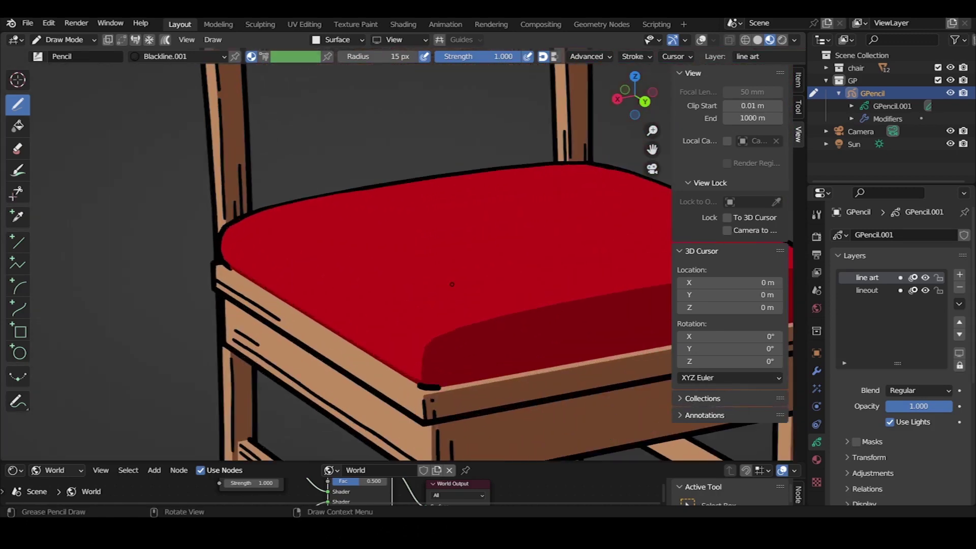
{"action": "scroll", "coordinate": [318, 291], "scroll_direction": "up", "scroll_amount": 3}
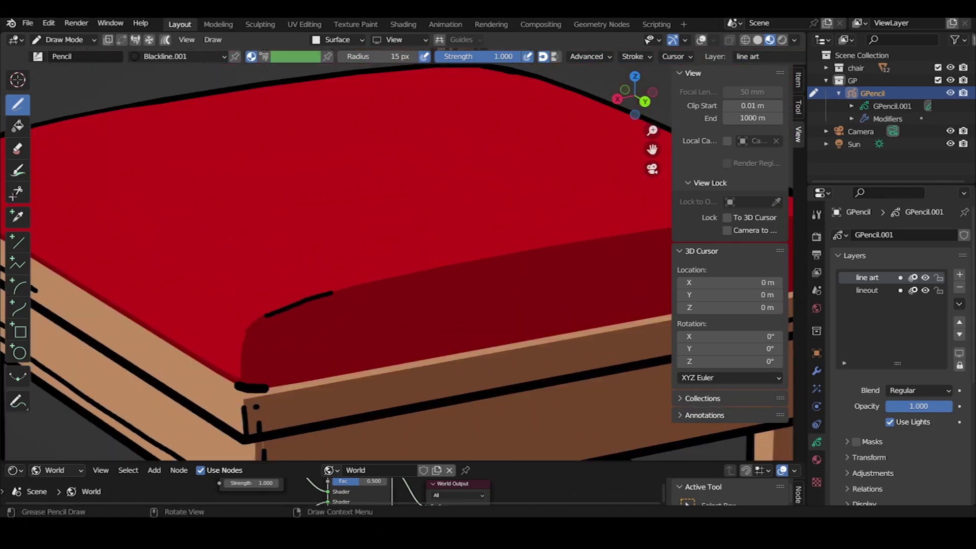
{"action": "scroll", "coordinate": [430, 276], "scroll_direction": "down", "scroll_amount": 6}
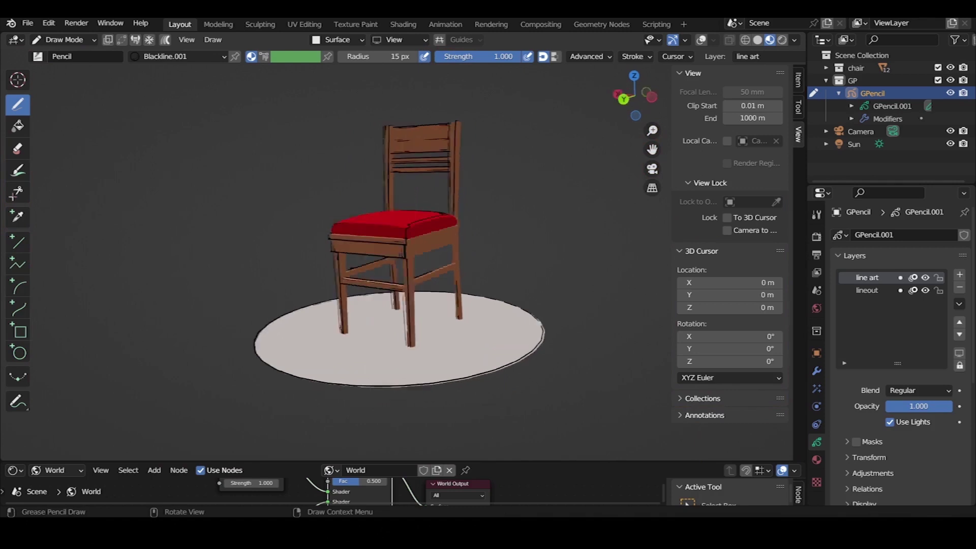
{"action": "scroll", "coordinate": [430, 276], "scroll_direction": "up", "scroll_amount": 6}
{"action": "scroll", "coordinate": [337, 304], "scroll_direction": "down", "scroll_amount": 1}
{"action": "middle_click_drag", "start_coordinate": [337, 304], "coordinate": [269, 268]}
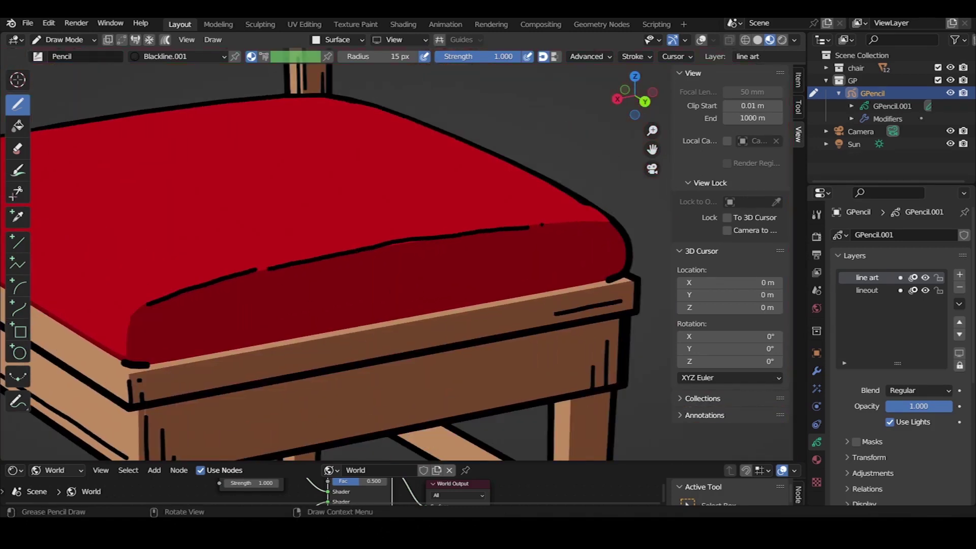
{"action": "scroll", "coordinate": [187, 331], "scroll_direction": "up", "scroll_amount": 3}
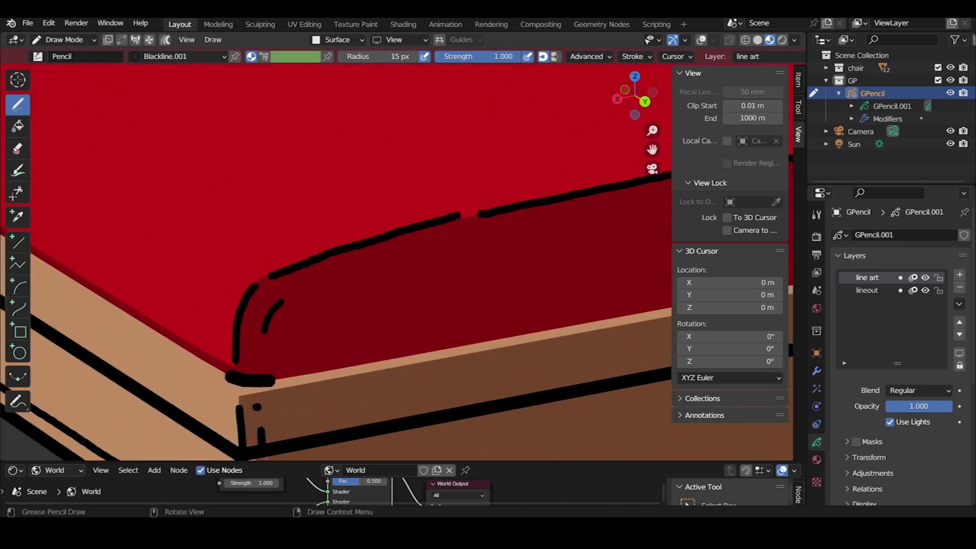
{"action": "key", "text": "ctrl+z"}
{"action": "scroll", "coordinate": [396, 261], "scroll_direction": "down", "scroll_amount": 5}
{"action": "middle_click_drag", "start_coordinate": [396, 260], "coordinate": [457, 244], "text": "shift"}
{"action": "scroll", "coordinate": [471, 247], "scroll_direction": "up", "scroll_amount": 5}
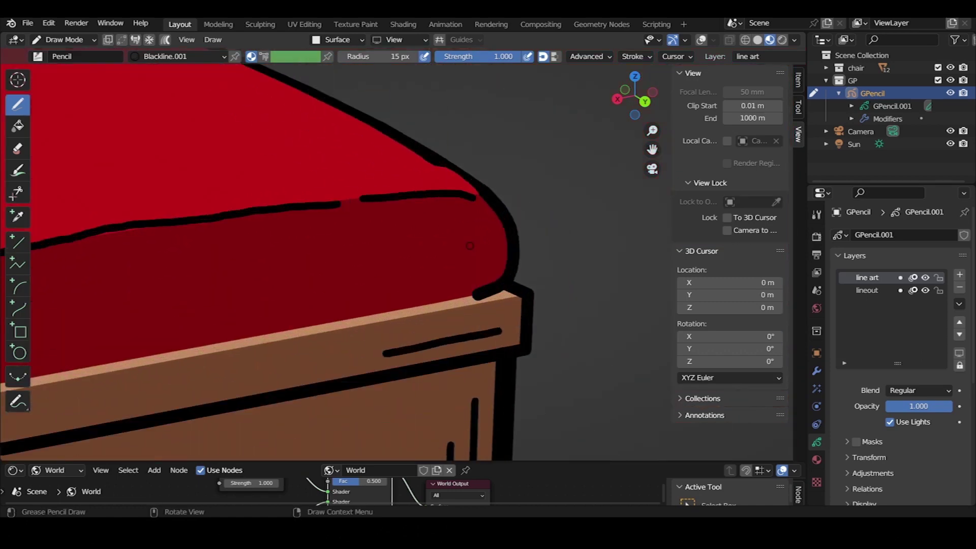
{"action": "scroll", "coordinate": [446, 279], "scroll_direction": "down", "scroll_amount": 3}
{"action": "scroll", "coordinate": [446, 278], "scroll_direction": "down", "scroll_amount": 2}
{"action": "scroll", "coordinate": [333, 293], "scroll_direction": "up", "scroll_amount": 6}
{"action": "key", "text": "ctrl+z"}
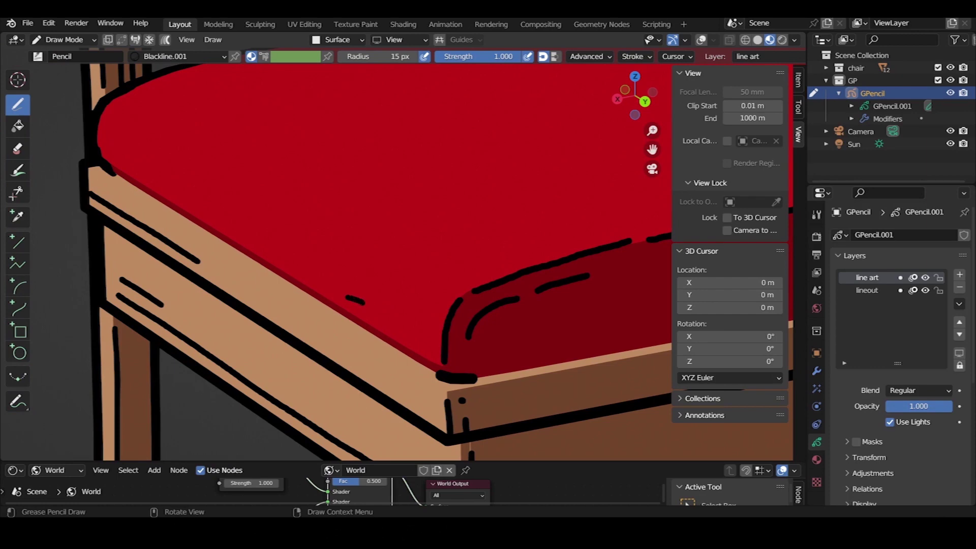
{"action": "left_click_drag", "start_coordinate": [359, 301], "coordinate": [393, 323]}
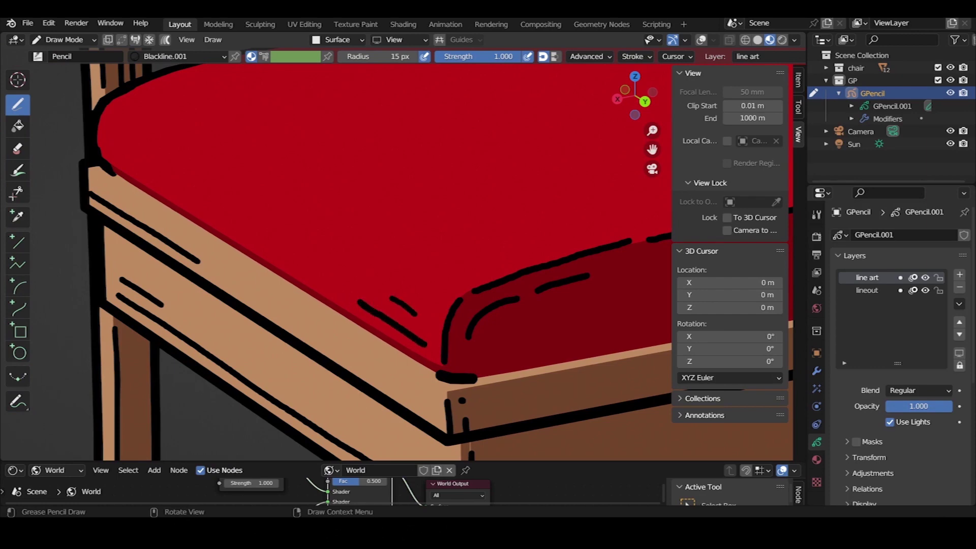
Trace the top of the red cushion with a long curving stroke
{"action": "scroll", "coordinate": [421, 315], "scroll_direction": "down", "scroll_amount": 4}
{"action": "scroll", "coordinate": [406, 274], "scroll_direction": "down", "scroll_amount": 1}
{"action": "scroll", "coordinate": [387, 233], "scroll_direction": "up", "scroll_amount": 7}
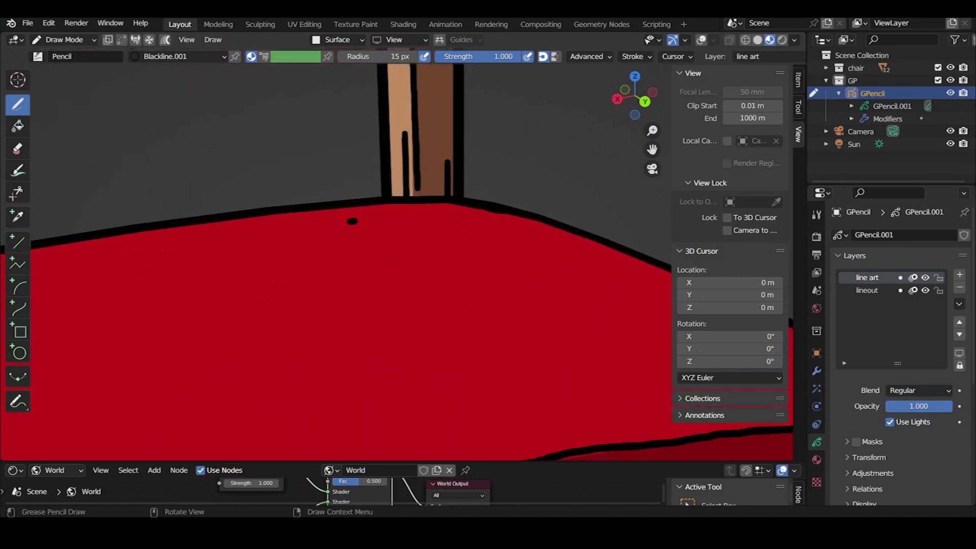
{"action": "left_click_drag", "start_coordinate": [351, 221], "coordinate": [463, 220]}
{"action": "scroll", "coordinate": [402, 315], "scroll_direction": "down", "scroll_amount": 5}
{"action": "scroll", "coordinate": [401, 315], "scroll_direction": "up", "scroll_amount": 5}
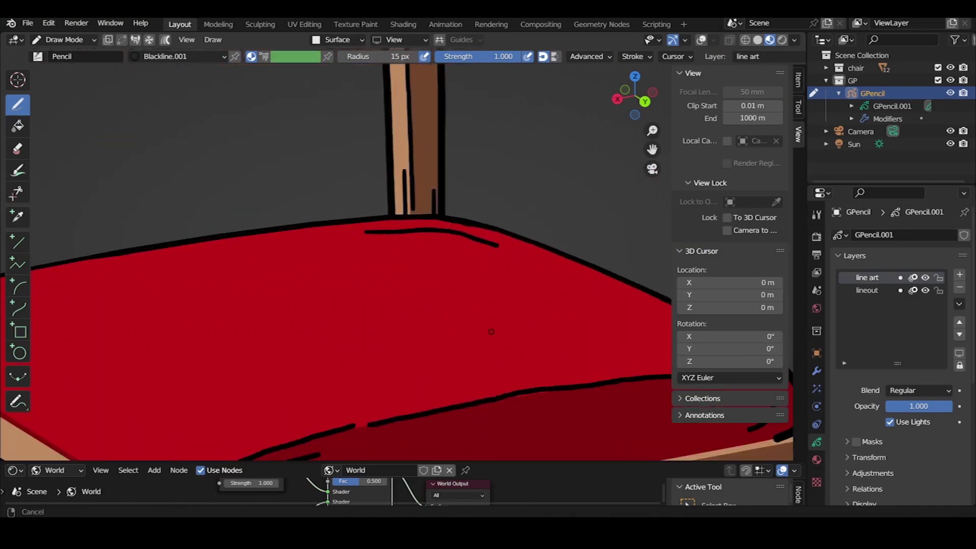
{"action": "scroll", "coordinate": [401, 315], "scroll_direction": "up", "scroll_amount": 2}
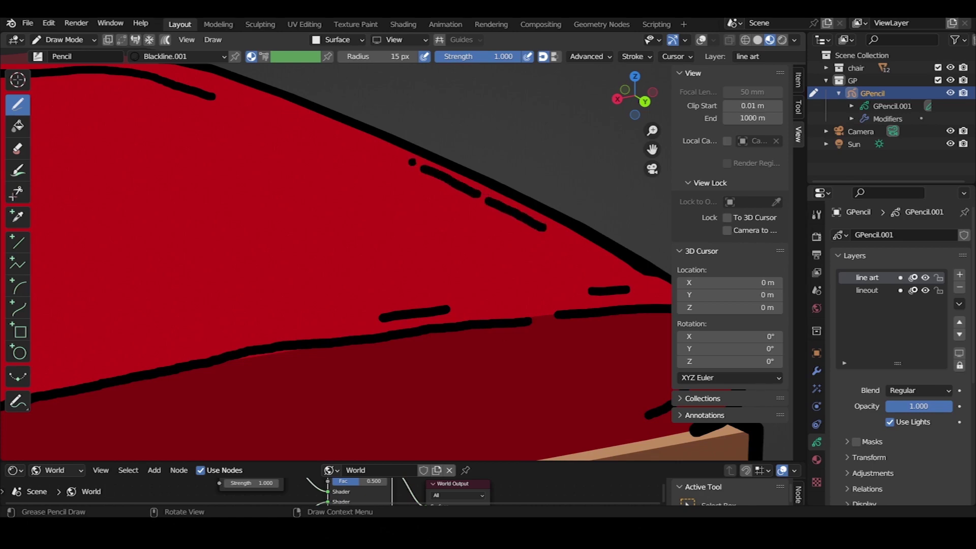
{"action": "scroll", "coordinate": [394, 156], "scroll_direction": "down", "scroll_amount": 5}
{"action": "scroll", "coordinate": [346, 225], "scroll_direction": "up", "scroll_amount": 3}
{"action": "scroll", "coordinate": [346, 225], "scroll_direction": "up", "scroll_amount": 2}
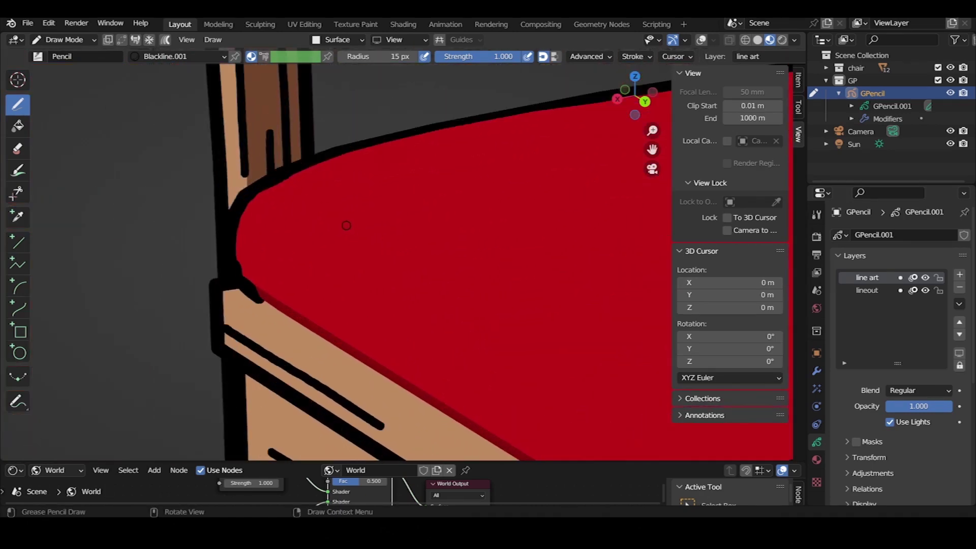
{"action": "left_click_drag", "start_coordinate": [327, 178], "coordinate": [520, 129]}
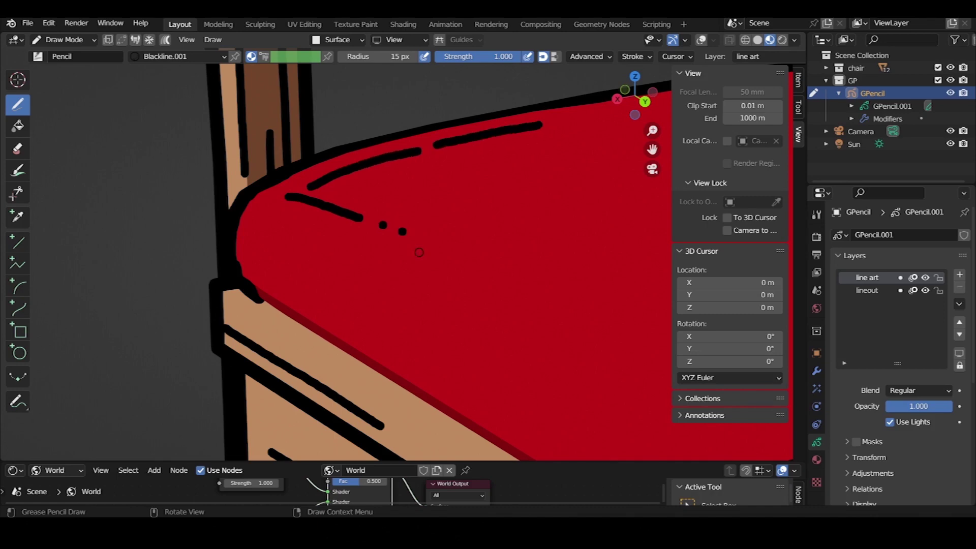
Draw a long stroke along the cushion's lower front edge
{"action": "scroll", "coordinate": [418, 253], "scroll_direction": "down", "scroll_amount": 5}
{"action": "scroll", "coordinate": [384, 211], "scroll_direction": "up", "scroll_amount": 3}
{"action": "scroll", "coordinate": [383, 211], "scroll_direction": "up", "scroll_amount": 2}
{"action": "scroll", "coordinate": [383, 211], "scroll_direction": "up", "scroll_amount": 1}
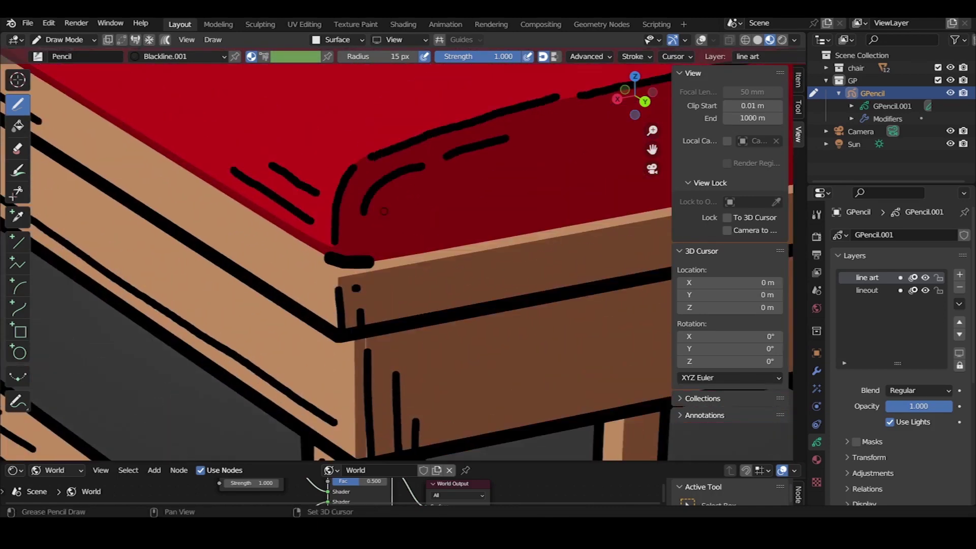
{"action": "scroll", "coordinate": [384, 211], "scroll_direction": "up", "scroll_amount": 2}
{"action": "middle_click_drag", "start_coordinate": [507, 251], "coordinate": [430, 322], "text": "shift"}
{"action": "left_click_drag", "start_coordinate": [274, 317], "coordinate": [532, 269]}
{"action": "scroll", "coordinate": [441, 166], "scroll_direction": "down", "scroll_amount": 4}
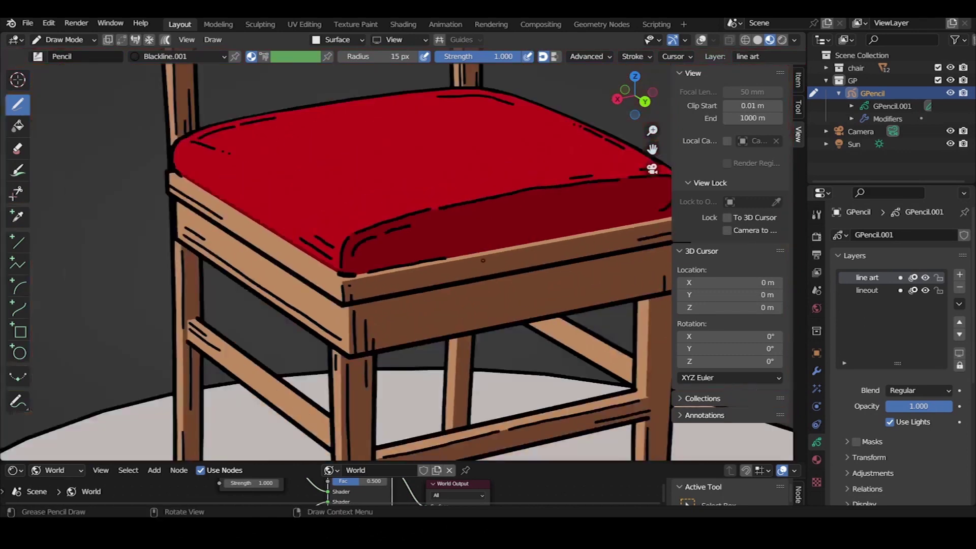
Zoom in and draw two short strokes on the seat's front rail and cushion edge
{"action": "scroll", "coordinate": [442, 166], "scroll_direction": "down", "scroll_amount": 5}
{"action": "scroll", "coordinate": [441, 166], "scroll_direction": "up", "scroll_amount": 1}
{"action": "scroll", "coordinate": [442, 166], "scroll_direction": "up", "scroll_amount": 6}
{"action": "scroll", "coordinate": [441, 166], "scroll_direction": "down", "scroll_amount": 4}
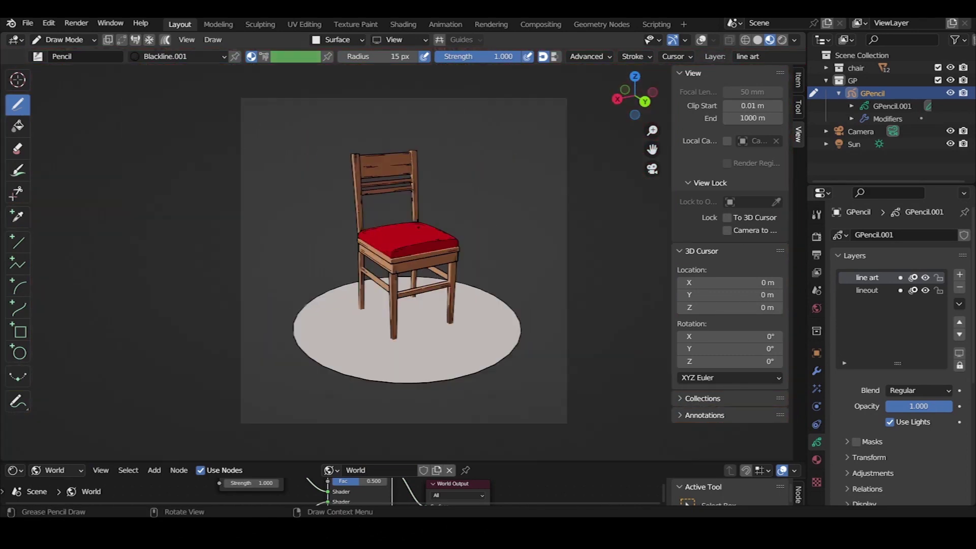
{"action": "scroll", "coordinate": [441, 166], "scroll_direction": "up", "scroll_amount": 4}
{"action": "scroll", "coordinate": [358, 179], "scroll_direction": "up", "scroll_amount": 3}
{"action": "scroll", "coordinate": [358, 179], "scroll_direction": "up", "scroll_amount": 3}
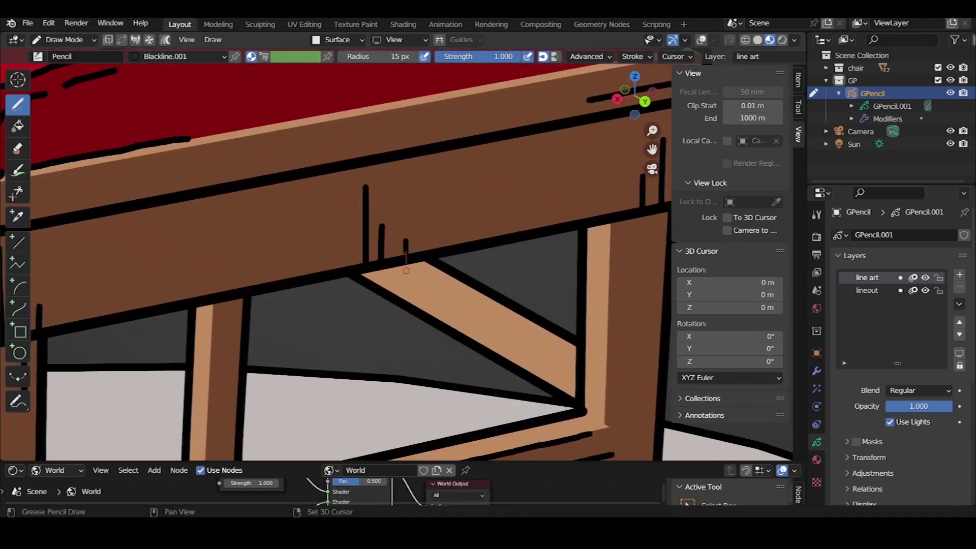
{"action": "scroll", "coordinate": [406, 269], "scroll_direction": "down", "scroll_amount": 5}
{"action": "scroll", "coordinate": [526, 231], "scroll_direction": "up", "scroll_amount": 3}
{"action": "scroll", "coordinate": [526, 232], "scroll_direction": "up", "scroll_amount": 2}
{"action": "scroll", "coordinate": [526, 231], "scroll_direction": "up", "scroll_amount": 1}
{"action": "scroll", "coordinate": [525, 232], "scroll_direction": "down", "scroll_amount": 5}
{"action": "scroll", "coordinate": [526, 231], "scroll_direction": "up", "scroll_amount": 3}
{"action": "scroll", "coordinate": [526, 231], "scroll_direction": "up", "scroll_amount": 3}
{"action": "left_click_drag", "start_coordinate": [206, 271], "coordinate": [290, 257]}
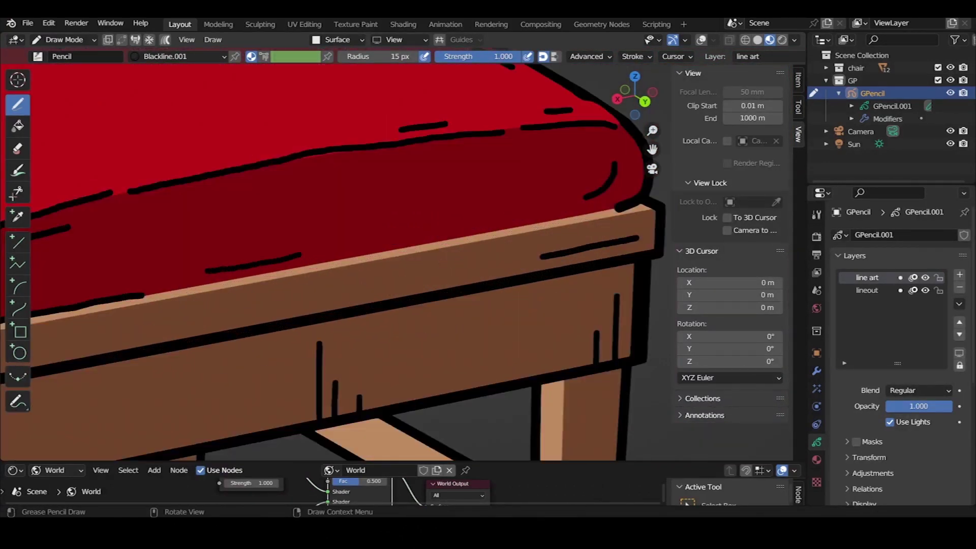
{"action": "left_click_drag", "start_coordinate": [373, 241], "coordinate": [534, 207]}
{"action": "scroll", "coordinate": [420, 343], "scroll_direction": "down", "scroll_amount": 5}
{"action": "scroll", "coordinate": [419, 343], "scroll_direction": "up", "scroll_amount": 2}
{"action": "scroll", "coordinate": [419, 344], "scroll_direction": "down", "scroll_amount": 4}
{"action": "scroll", "coordinate": [420, 343], "scroll_direction": "up", "scroll_amount": 2}
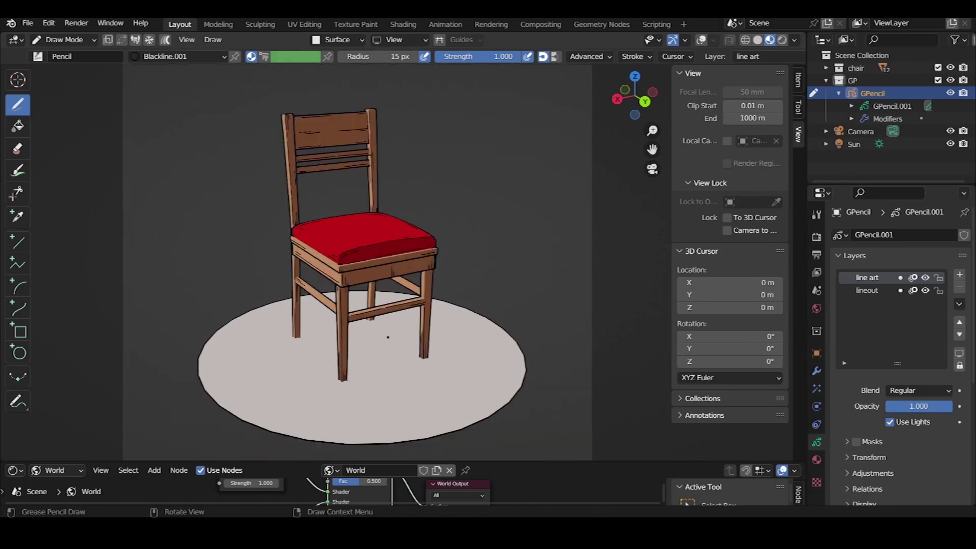
Preview the chair in rendered shading and save the file as chair1.blend
{"action": "key", "text": "z"}
{"action": "scroll", "coordinate": [415, 219], "scroll_direction": "down", "scroll_amount": 4}
{"action": "scroll", "coordinate": [416, 219], "scroll_direction": "up", "scroll_amount": 3}
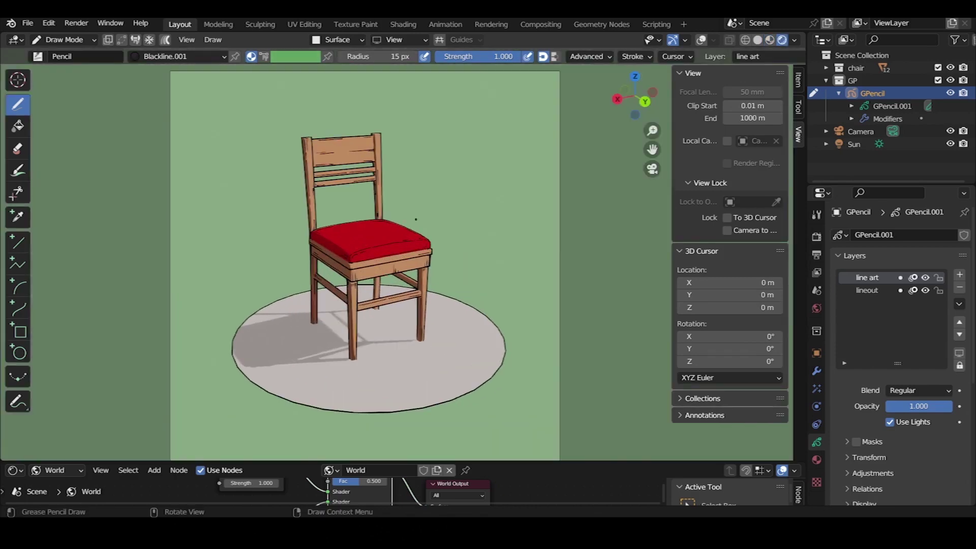
{"action": "key", "text": "ctrl+s"}
Leave Draw Mode, check wireframe then rendered shading, and view the chair from below
{"action": "key", "text": "ctrl+Tab"}
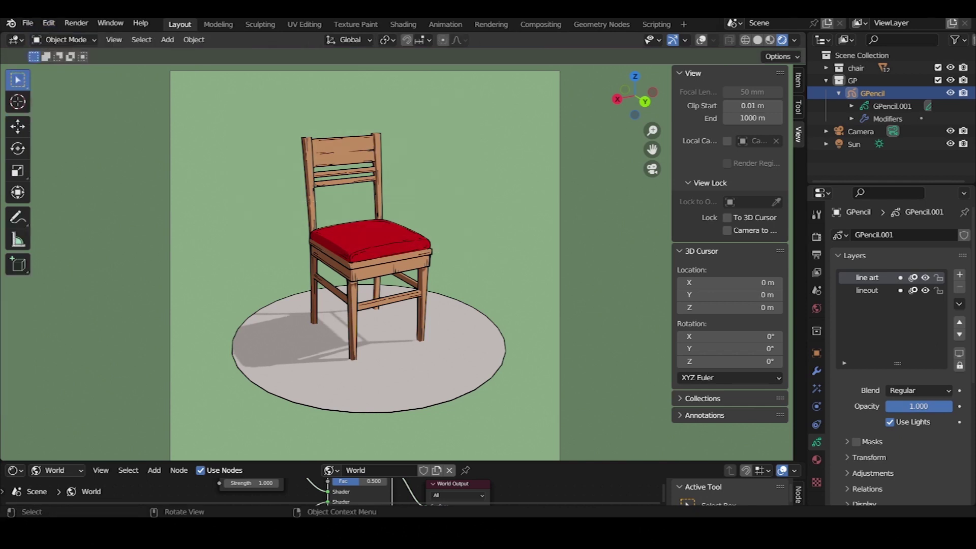
{"action": "key", "text": "shift+z"}
{"action": "key", "text": "shift+z"}
{"action": "key", "text": "shift+alt+z"}
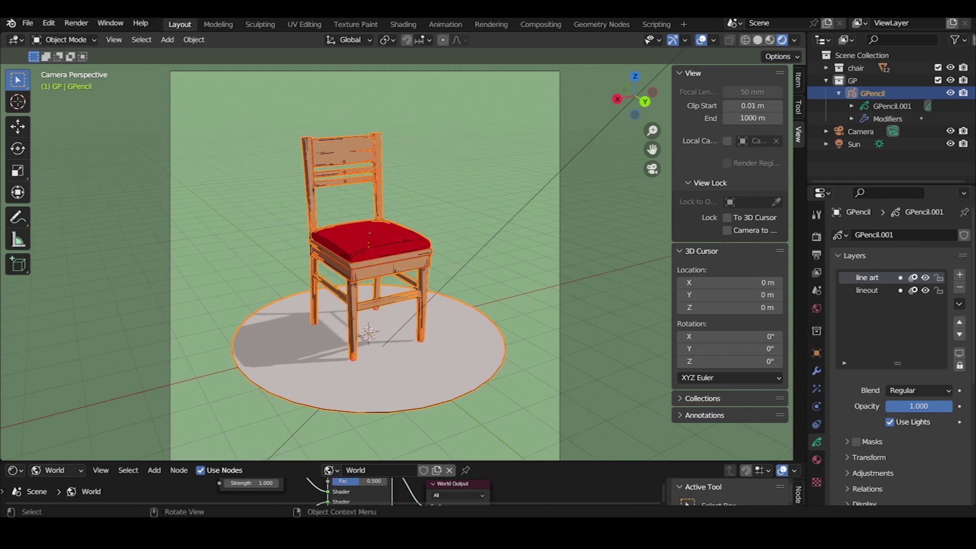
{"action": "left_click", "coordinate": [407, 386]}
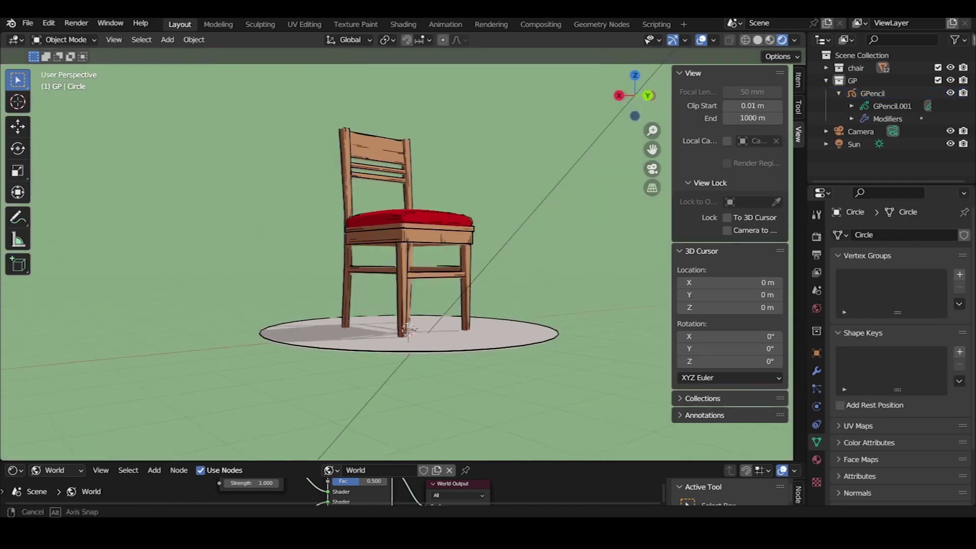
{"action": "middle_click_drag", "start_coordinate": [406, 254], "coordinate": [457, 233]}
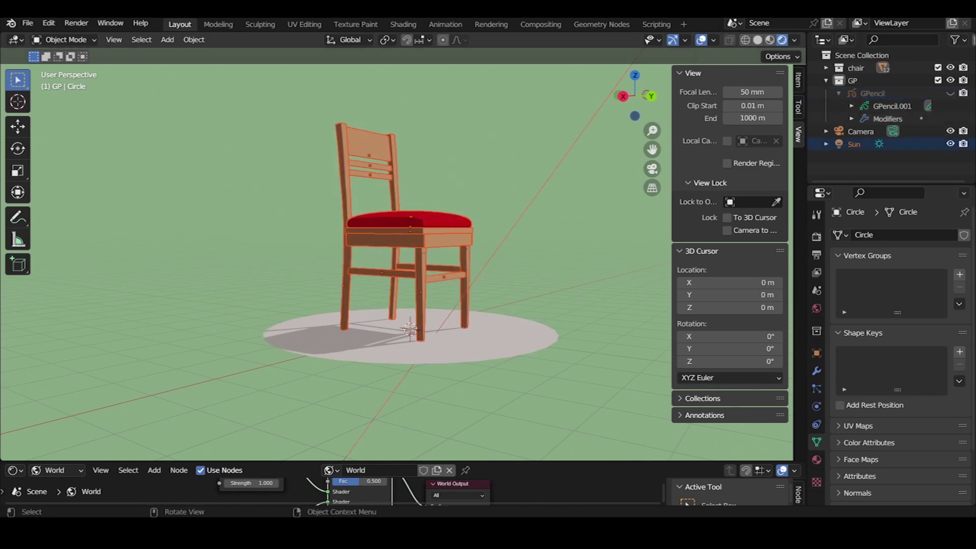
Raise the sun light slightly along Z and select the grease-pencil line-art object
{"action": "left_click", "coordinate": [410, 330], "text": "shift"}
{"action": "key", "text": "g"}
{"action": "key", "text": "z"}
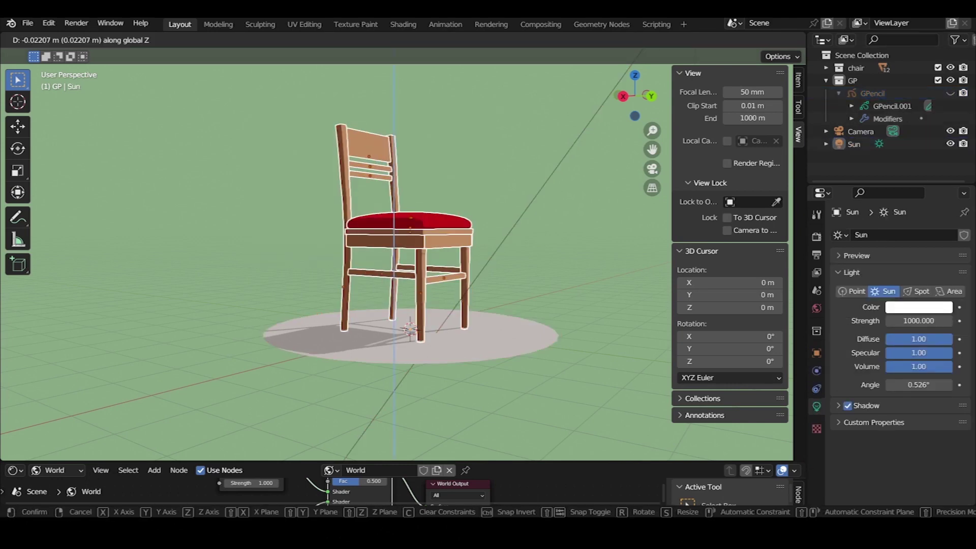
{"action": "key", "text": "Return"}
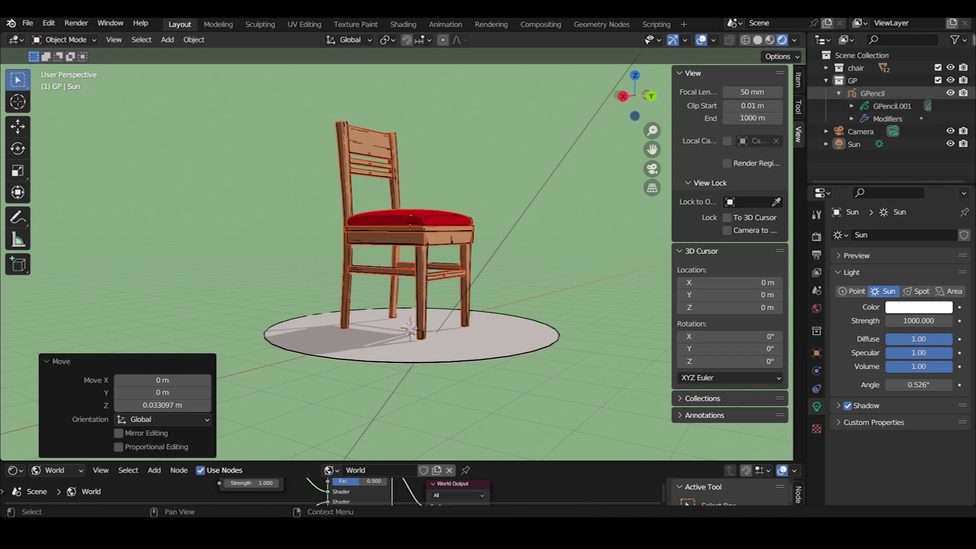
{"action": "mouse_move", "coordinate": [397, 254]}
{"action": "middle_mouse_down"}
{"action": "mouse_move", "coordinate": [406, 219]}
{"action": "mouse_move", "coordinate": [386, 234]}
{"action": "middle_mouse_up"}
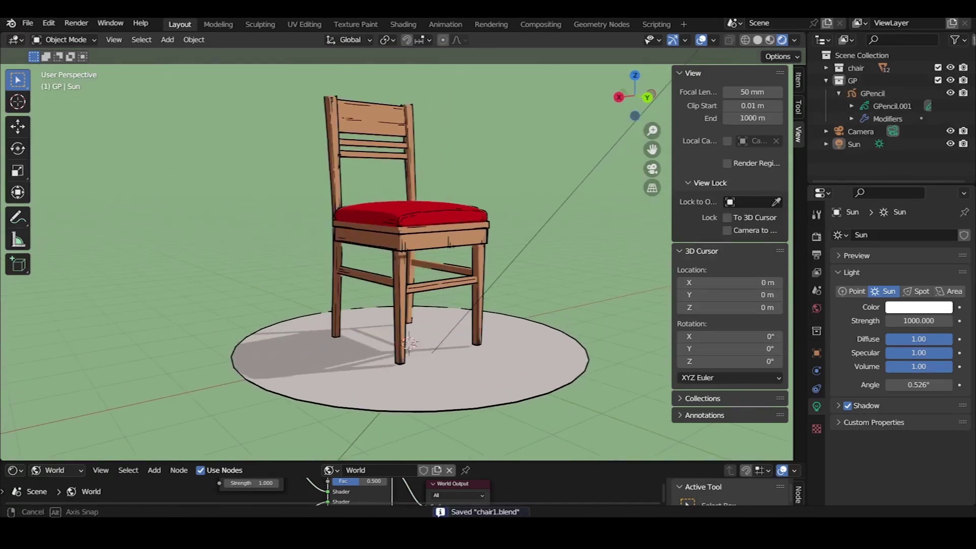
{"action": "middle_click_drag", "start_coordinate": [386, 234], "coordinate": [389, 231]}
{"action": "left_click", "coordinate": [389, 231]}
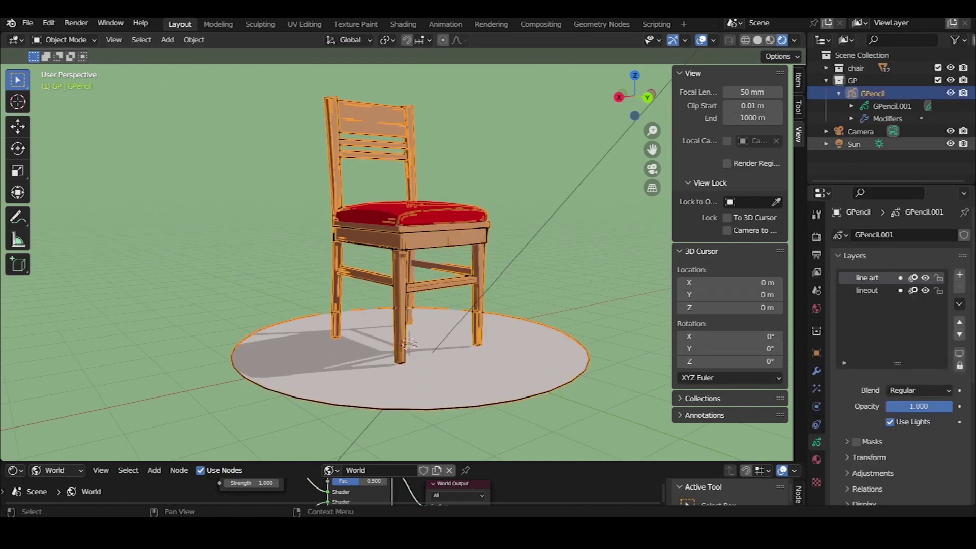
Increase the Line Art modifier's line thickness from 26 to 43 and switch to camera view
{"action": "left_click", "coordinate": [817, 370]}
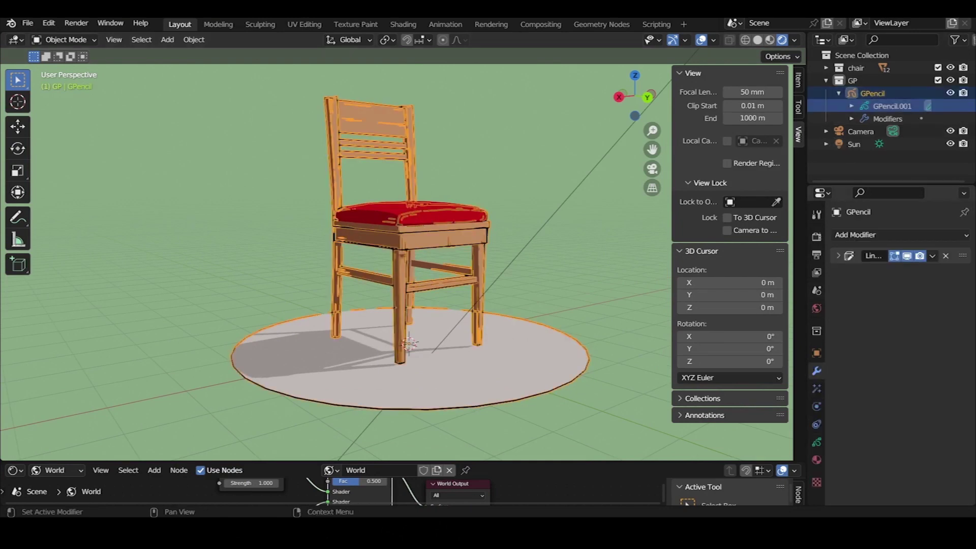
{"action": "left_click", "coordinate": [837, 256]}
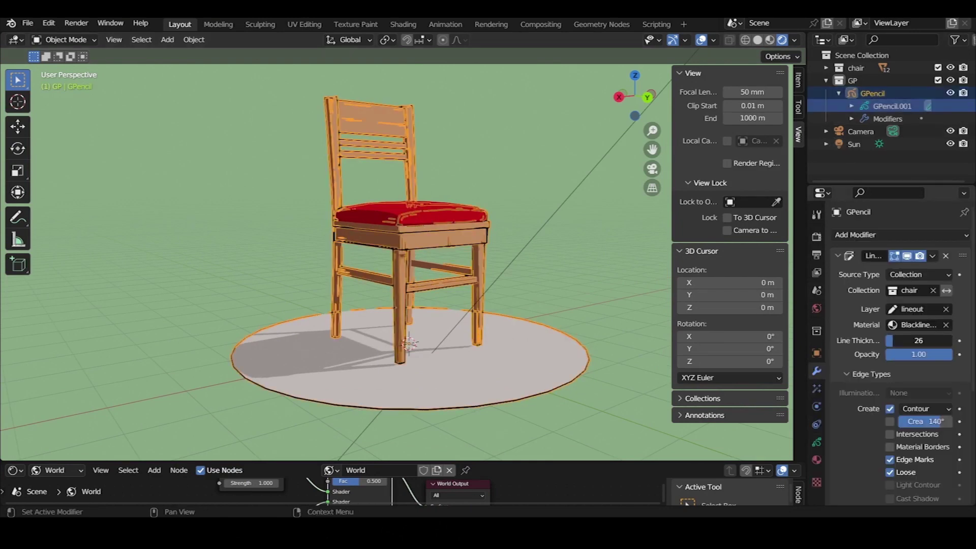
{"action": "left_click_drag", "start_coordinate": [919, 341], "coordinate": [929, 340]}
{"action": "mouse_move", "coordinate": [396, 255]}
{"action": "middle_mouse_down"}
{"action": "mouse_move", "coordinate": [356, 244]}
{"action": "mouse_move", "coordinate": [437, 244]}
{"action": "middle_mouse_up"}
{"action": "scroll", "coordinate": [397, 254], "scroll_direction": "down", "scroll_amount": 2}
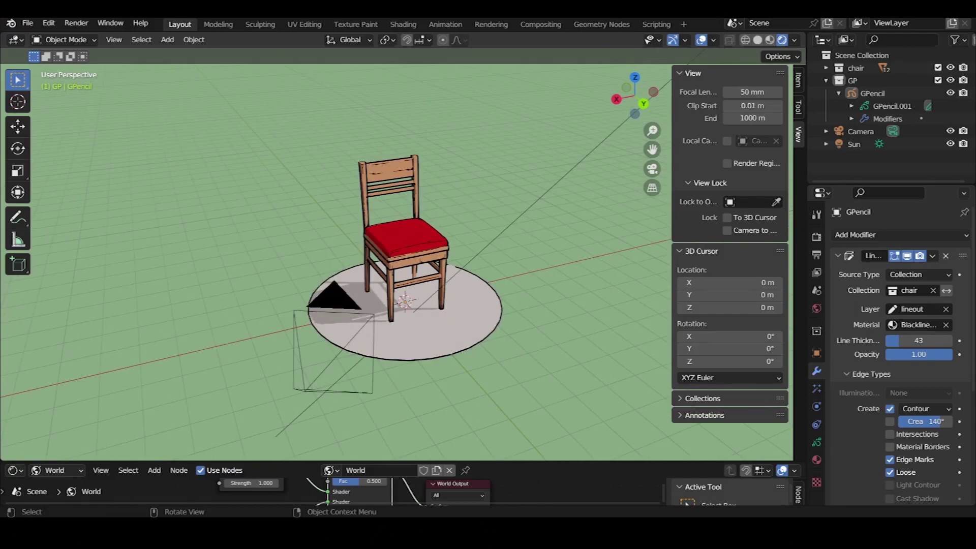
{"action": "key", "text": "KP_0"}
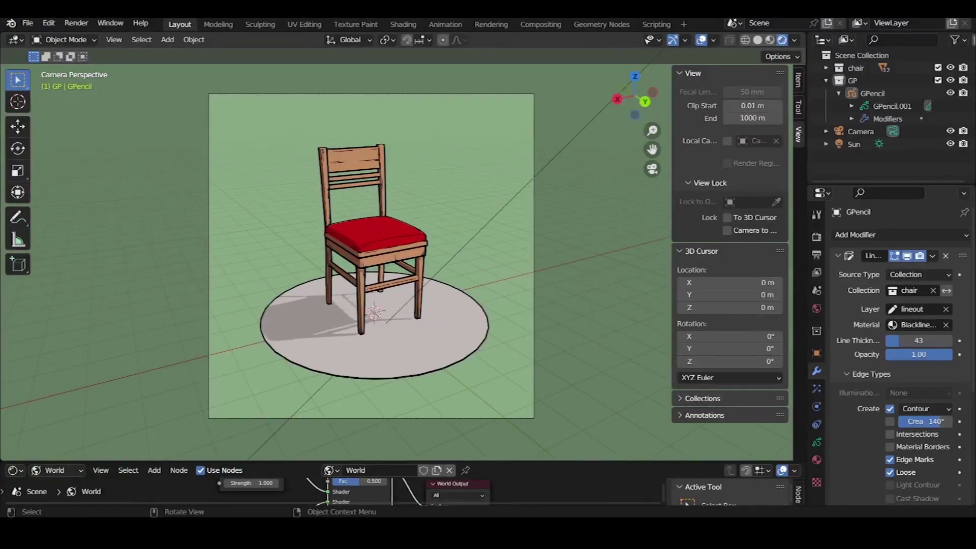